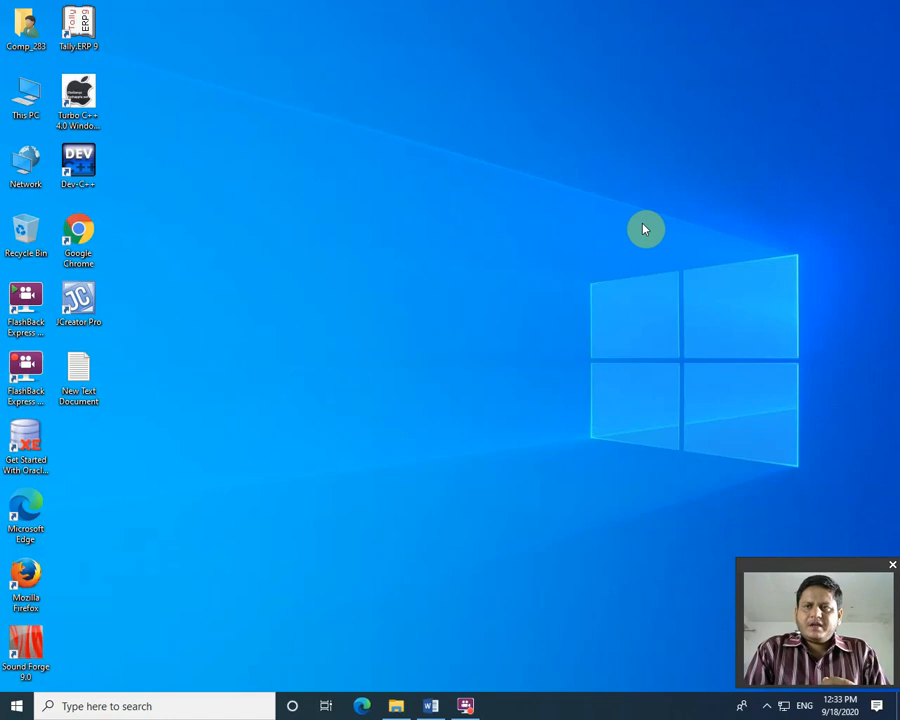
# Step: Launch Tally.ERP 9 and choose to work in Educational Mode
pyautogui.doubleClick(78, 26)
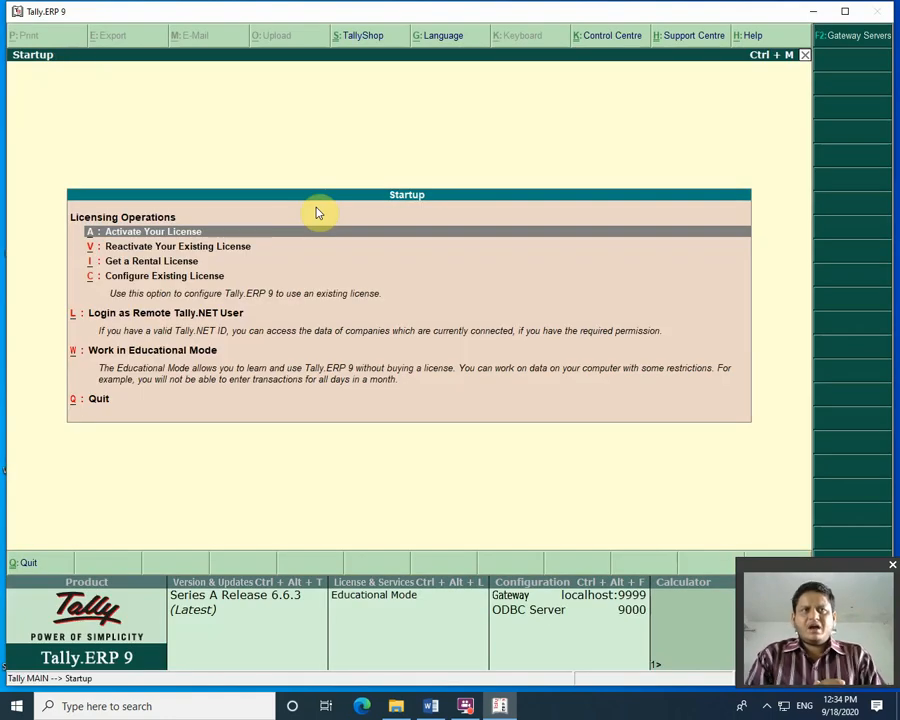
pyautogui.press('Down')
pyautogui.press('Down')
pyautogui.press('Down')
pyautogui.press('Down')
pyautogui.press('Down')
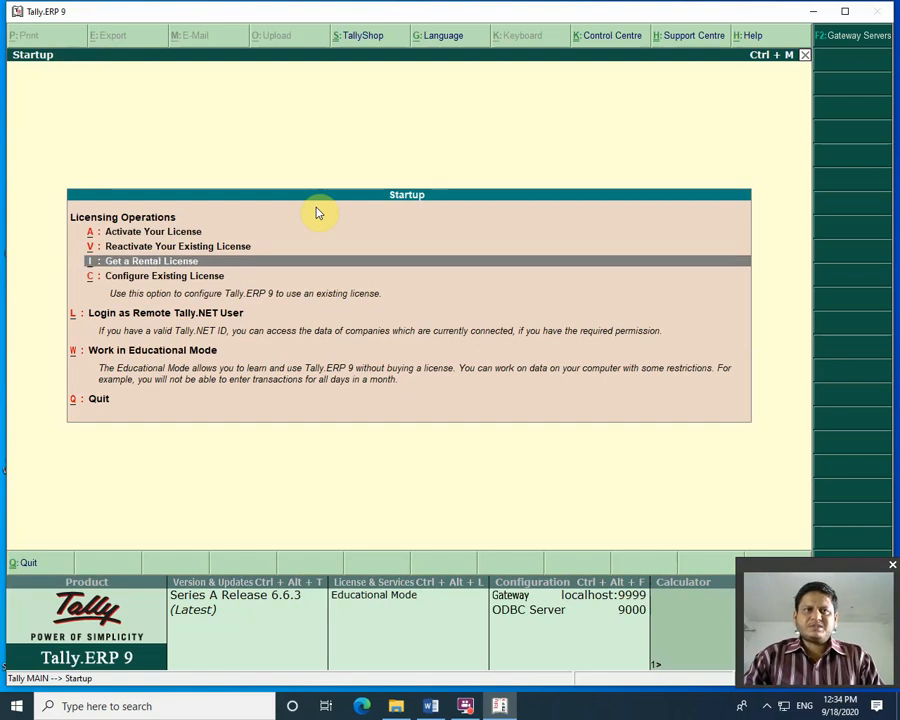
pyautogui.press('Return')
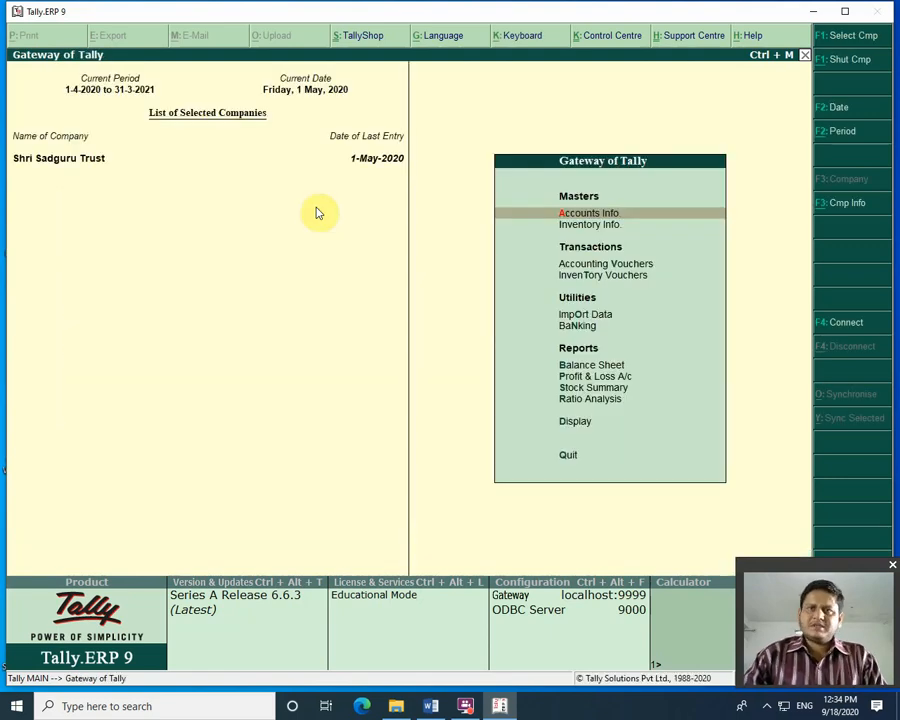
# Step: Display the Day Book of the Shri Sadguru Trust company
pyautogui.press('Down')
pyautogui.press('d')
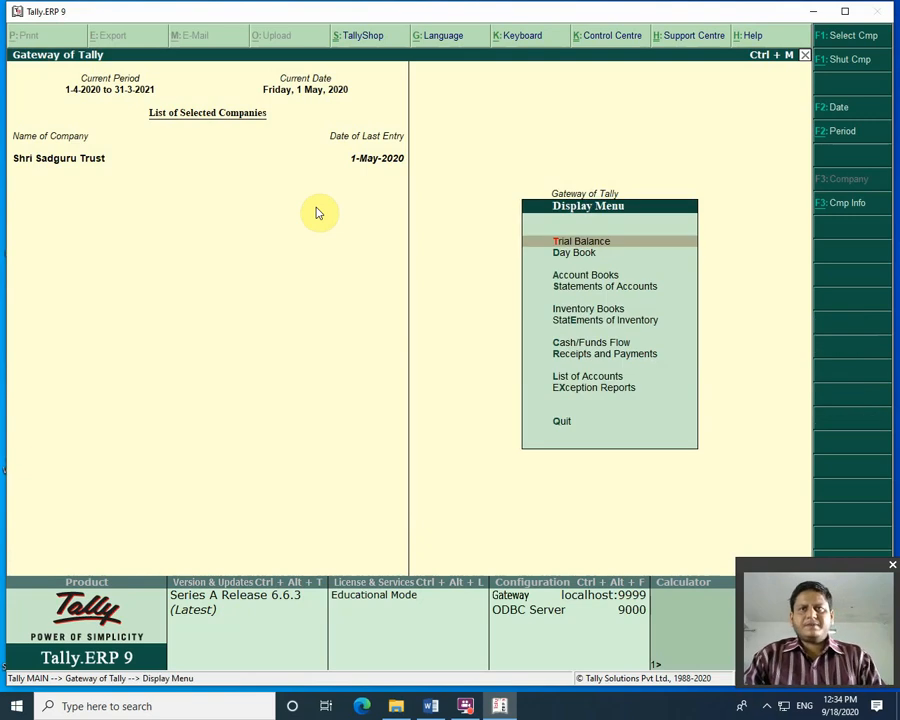
pyautogui.press('Down')
pyautogui.press('Down')
pyautogui.press('Up')
pyautogui.press('Return')
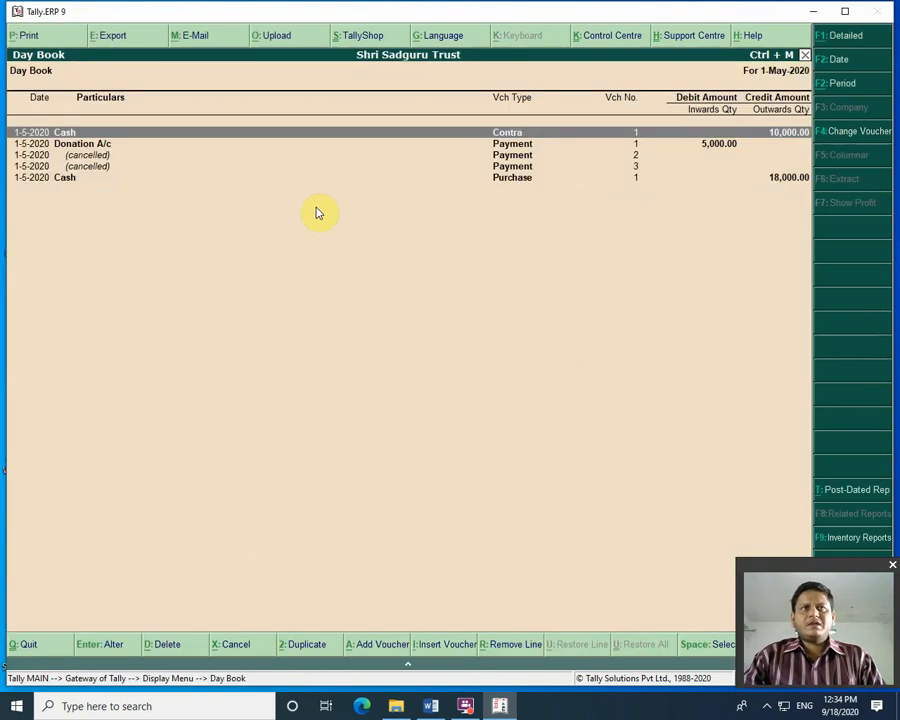
# Step: Open the cancelled payment voucher No. 2 for alteration, keep its date and set the account to Cash
pyautogui.press('Down')
pyautogui.press('Down')
pyautogui.press('Down')
pyautogui.press('Down')
pyautogui.press('Up')
pyautogui.press('Up')
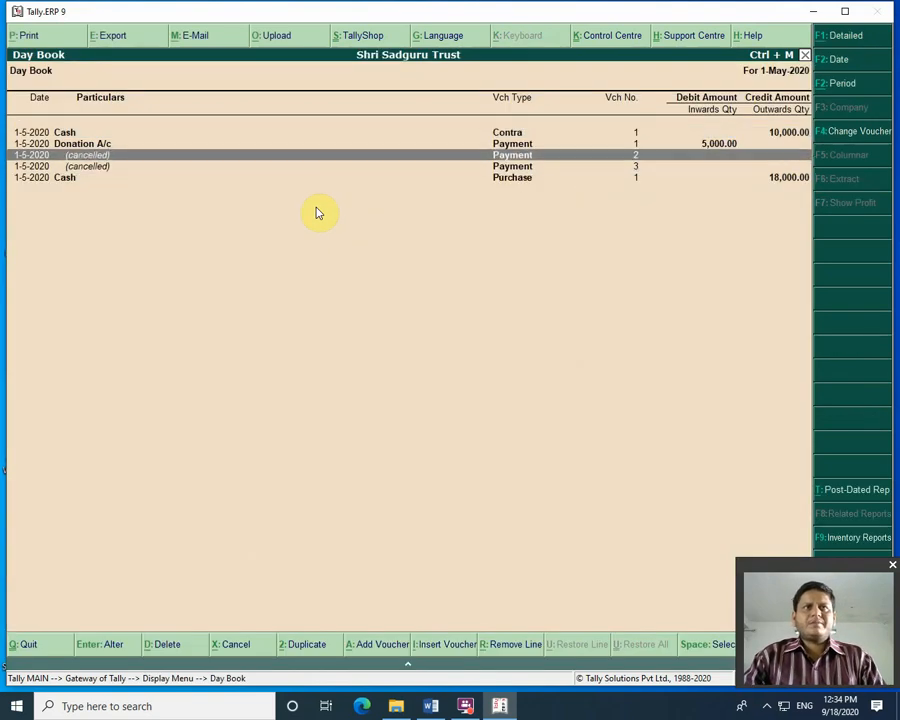
pyautogui.press('Up')
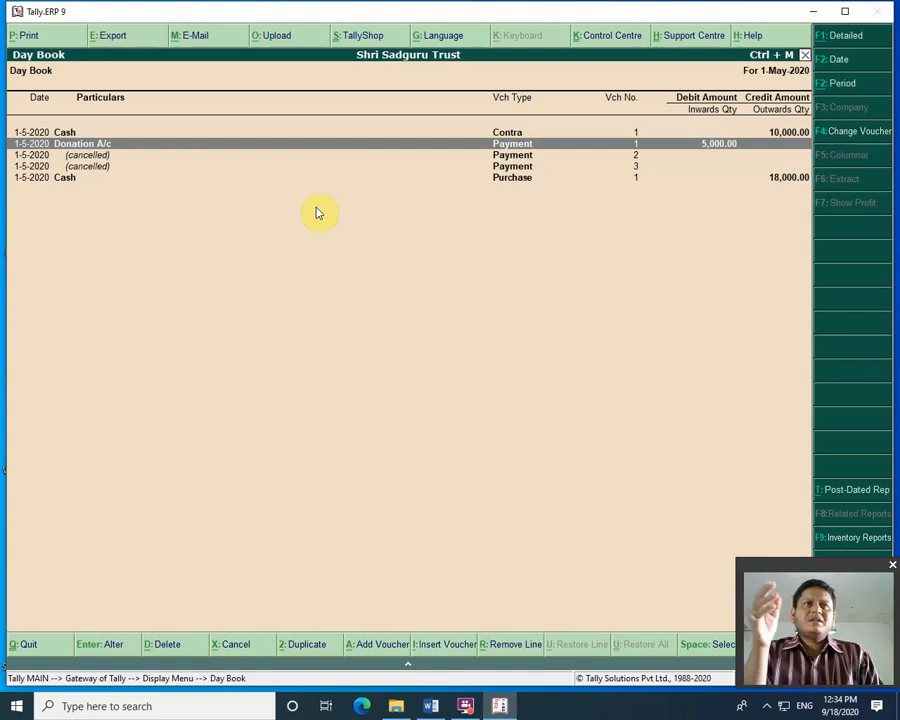
pyautogui.press('Down')
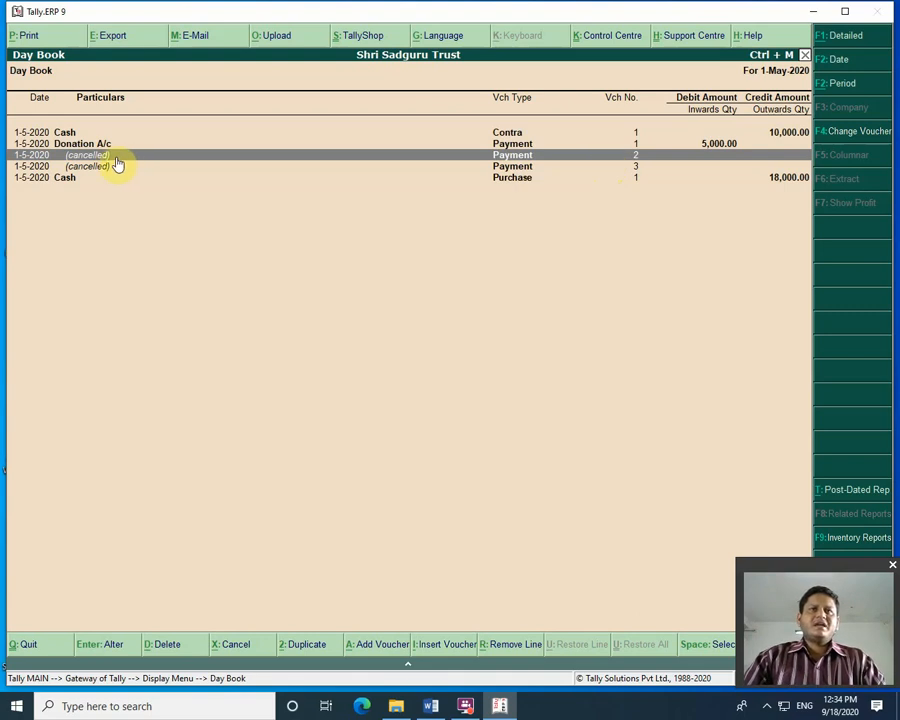
pyautogui.press('Return')
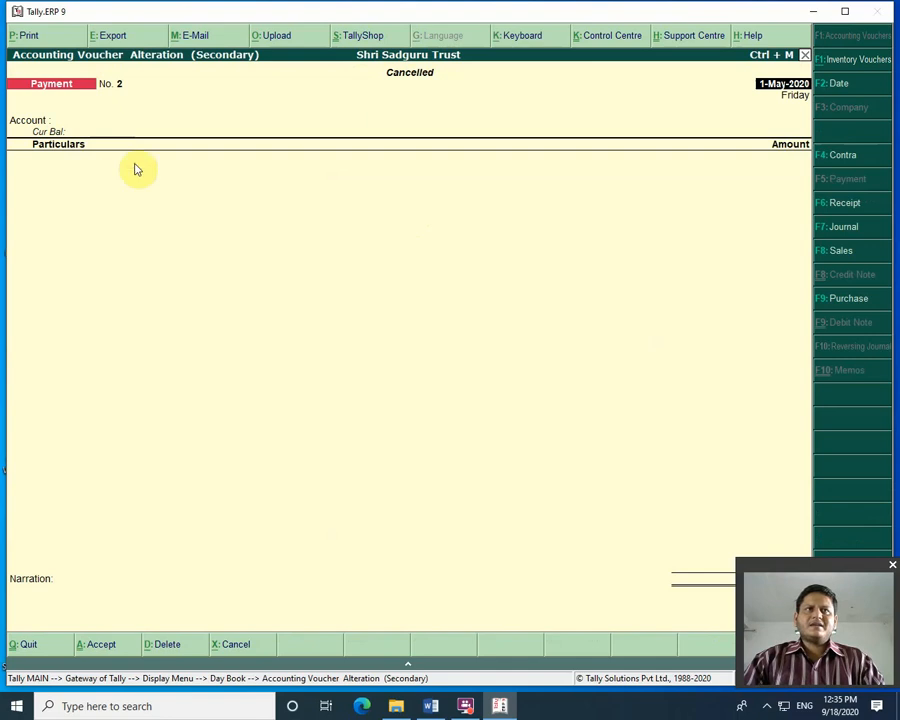
pyautogui.press('Return')
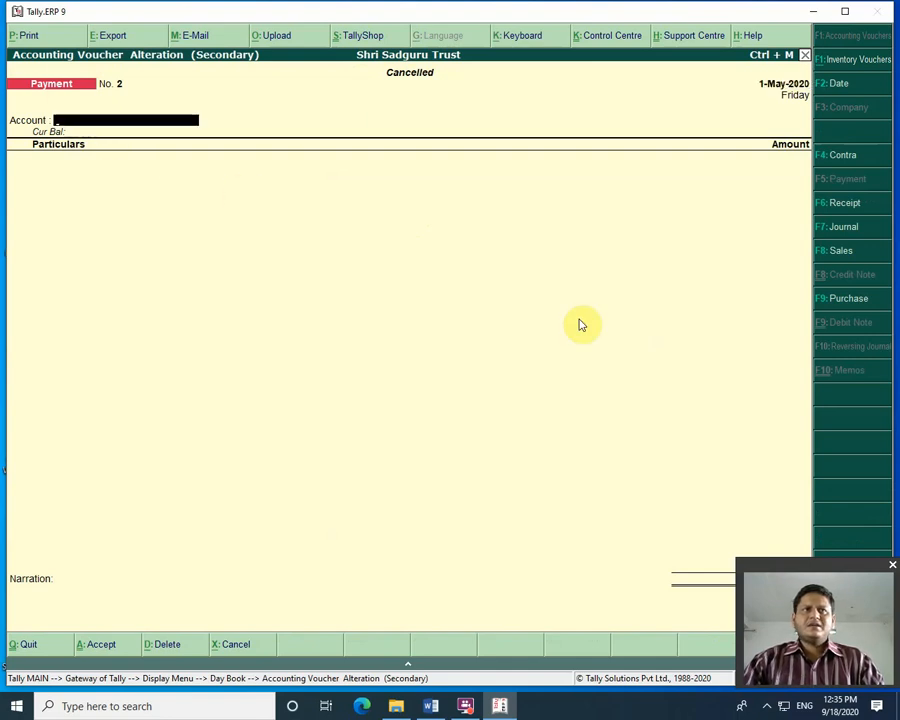
pyautogui.press('Return')
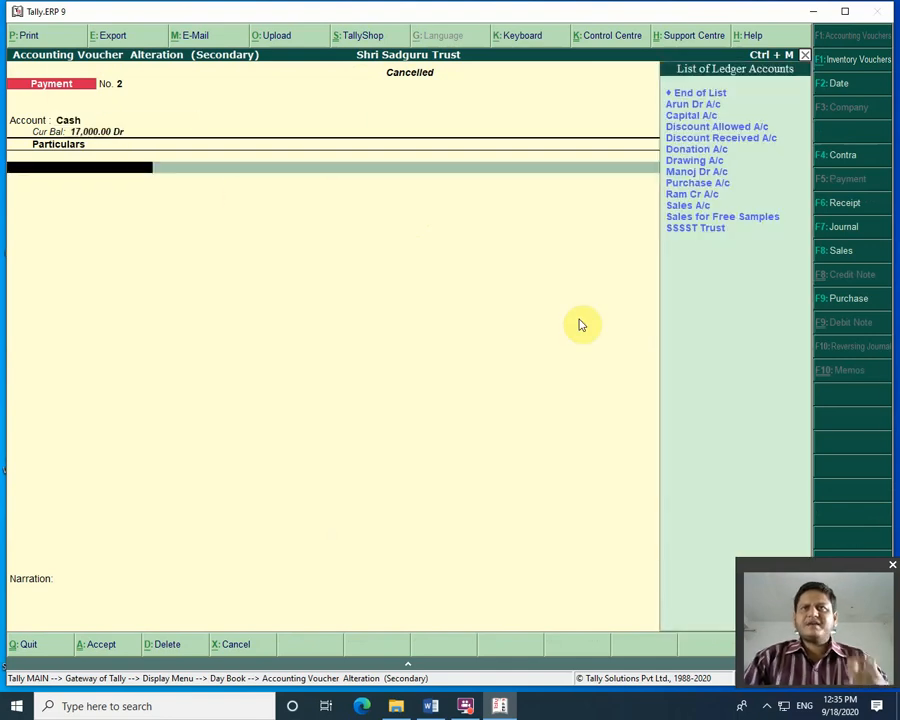
# Step: Enter Donation A/c with an amount of 3000 in payment voucher No. 2, leave the narration empty and save the voucher
pyautogui.press('Down')
pyautogui.press('Down')
pyautogui.press('Down')
pyautogui.press('Down')
pyautogui.press('Down')
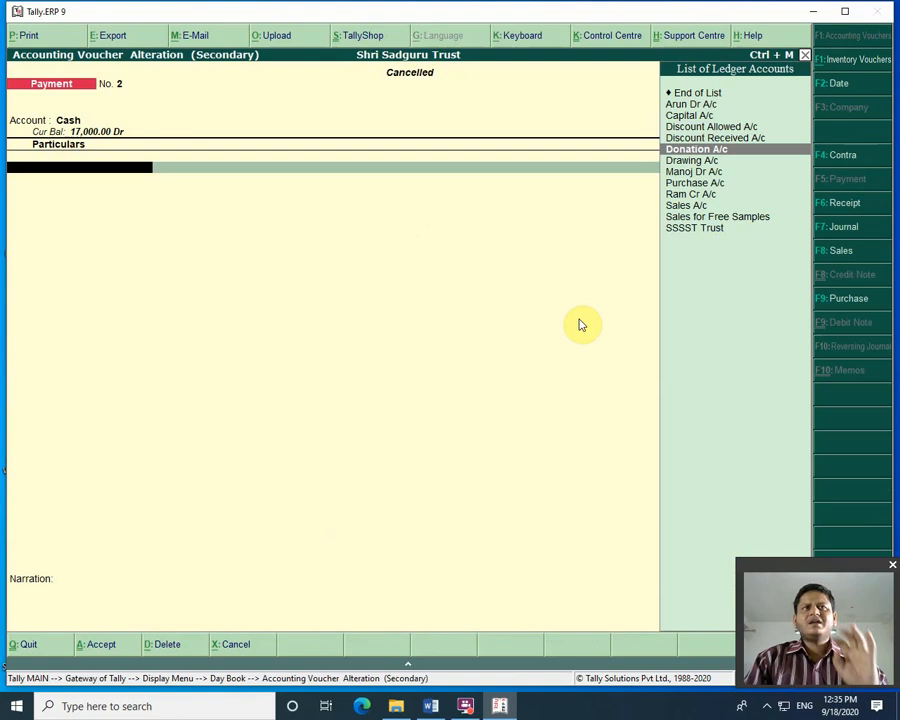
pyautogui.press('Return')
pyautogui.write('3000')
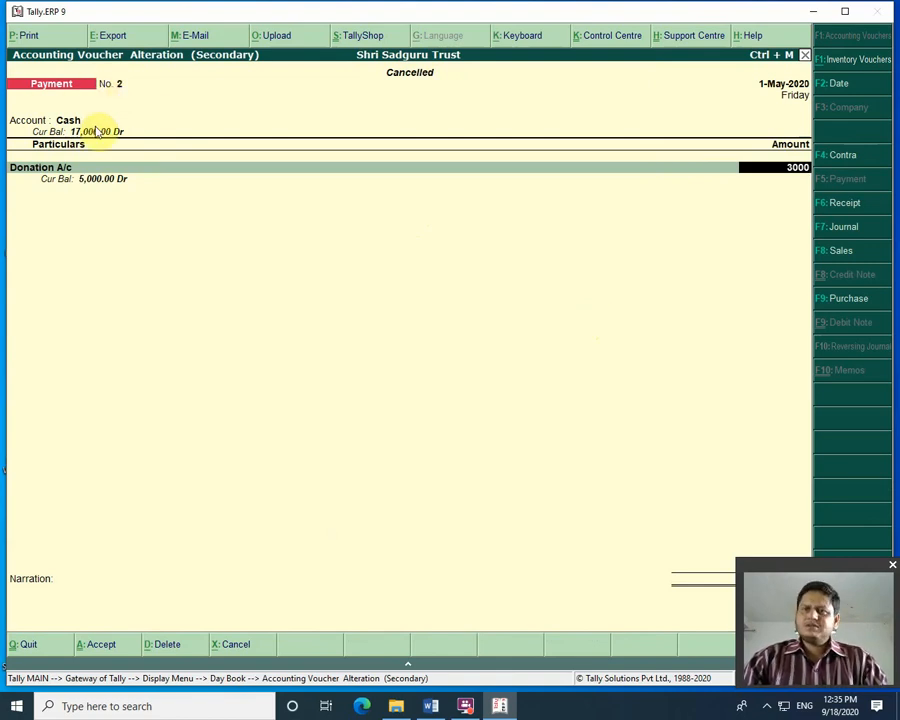
pyautogui.press('Return')
pyautogui.press('Return')
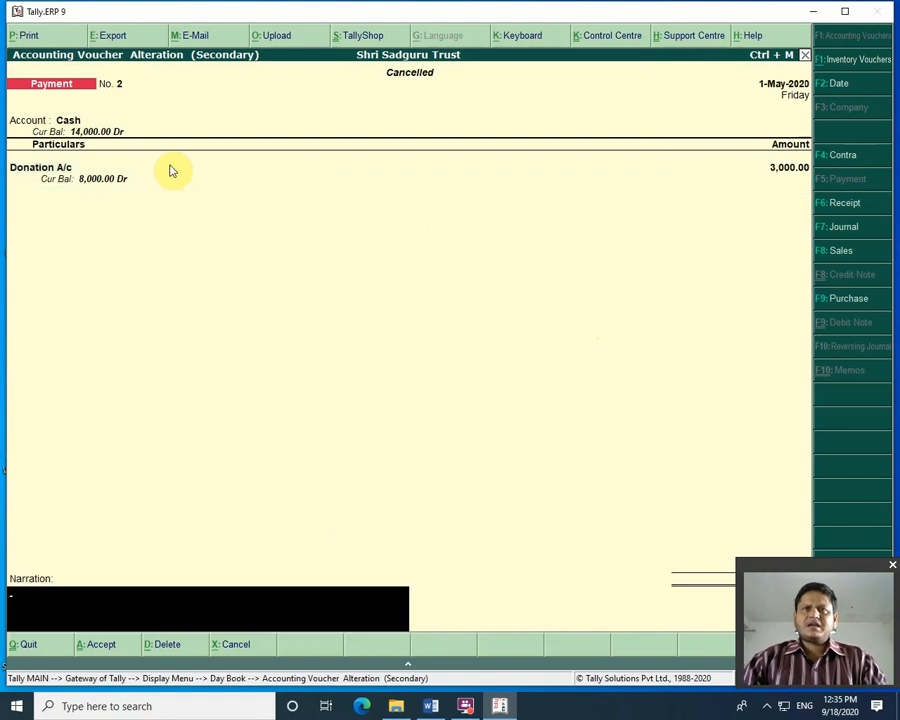
pyautogui.press('Return')
pyautogui.press('Return')
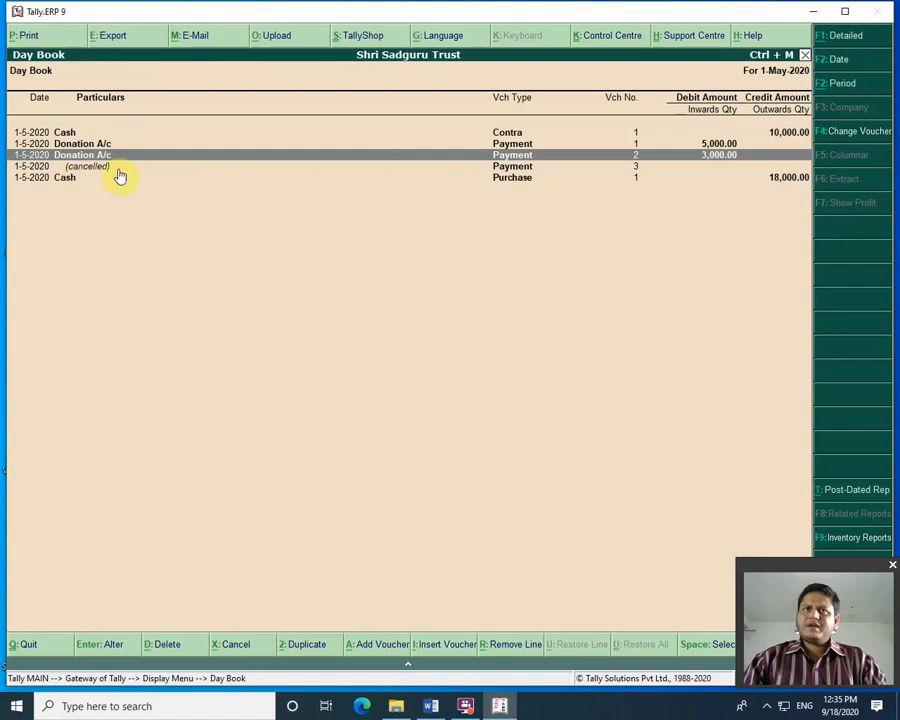
# Step: Open the cancelled payment voucher No. 3 for alteration, with SBI Bank as the account and Donation A/c as the particulars
pyautogui.click(70, 167)
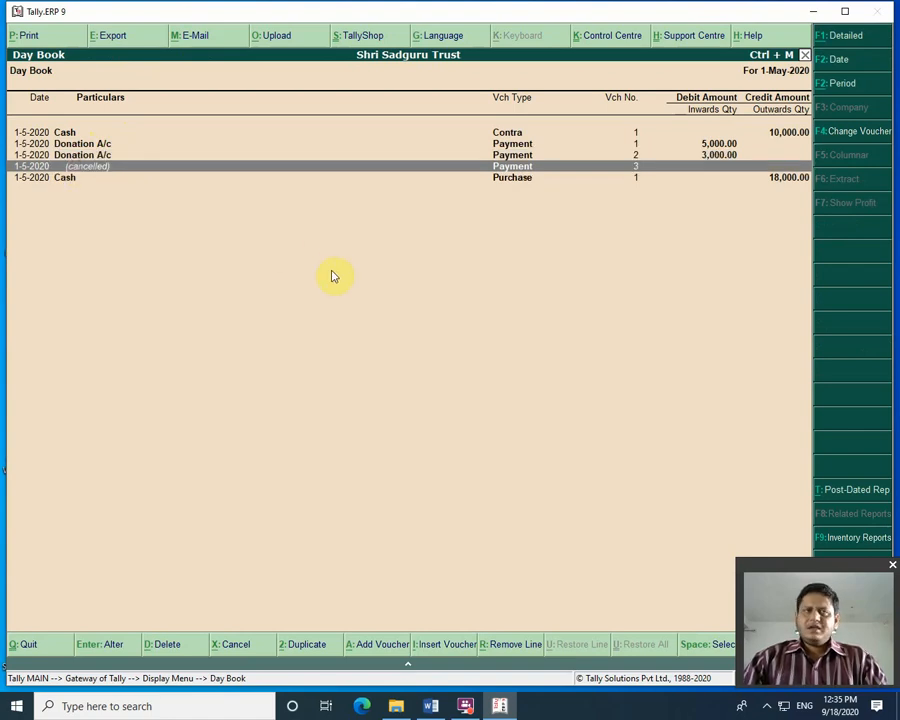
pyautogui.press('Return')
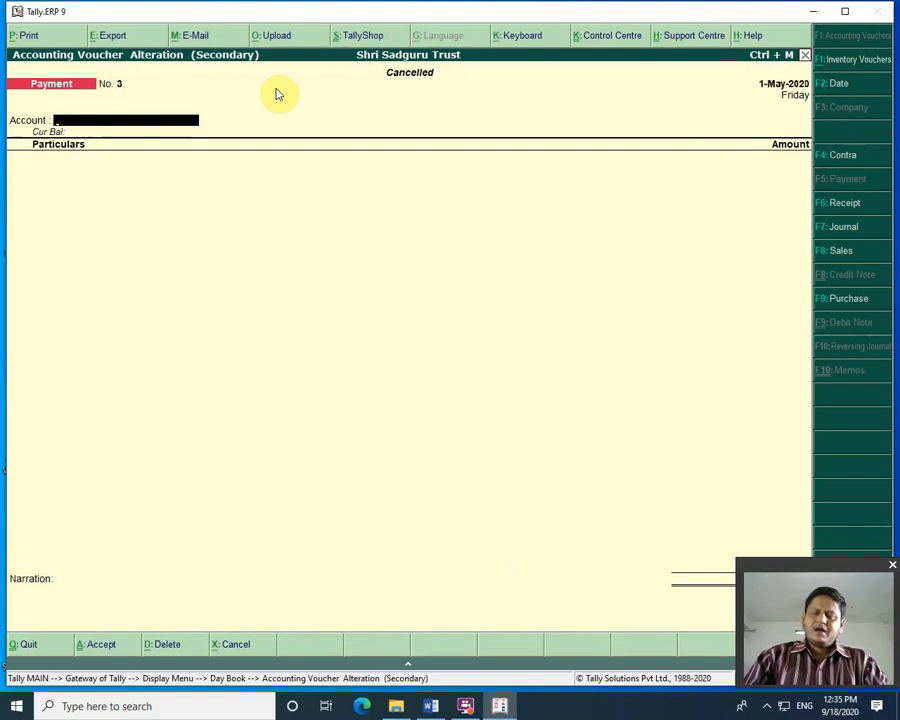
pyautogui.press('Down')
pyautogui.press('Return')
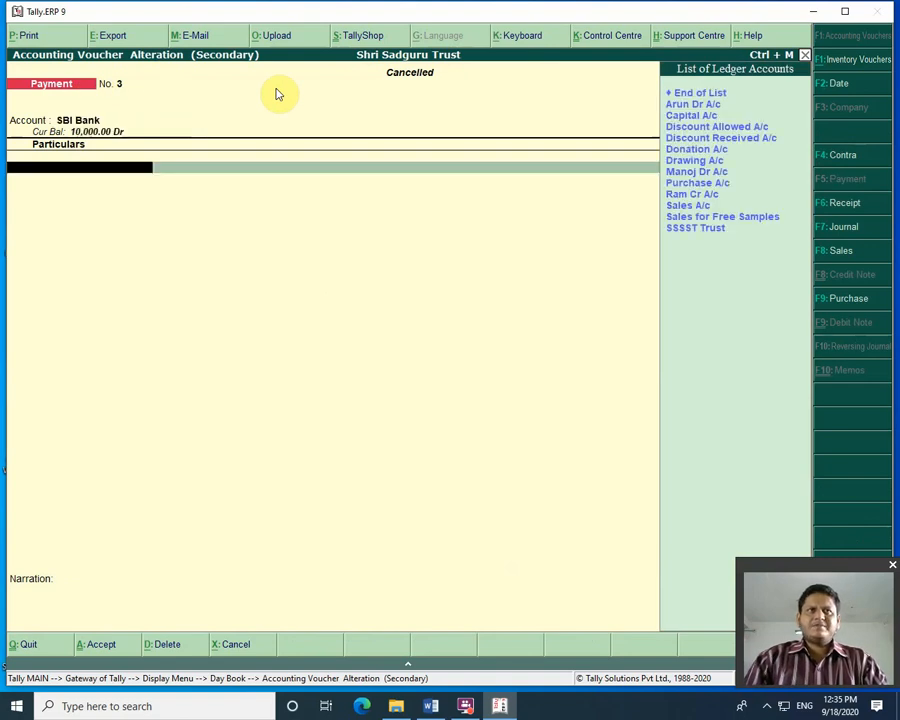
pyautogui.press('Down')
pyautogui.press('Down')
pyautogui.press('Down')
pyautogui.press('Down')
pyautogui.press('Down')
pyautogui.press('Down')
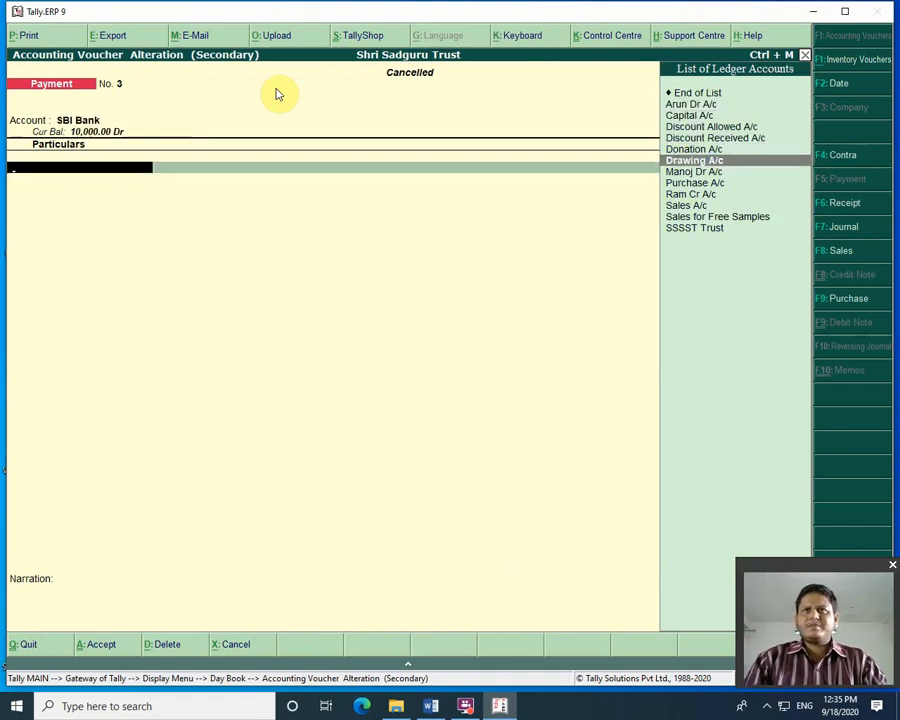
pyautogui.press('Up')
pyautogui.press('Return')
# Step: Set the Donation A/c amount in payment voucher No. 3 to 8000 and proceed to its bank allocations
pyautogui.write('5000')
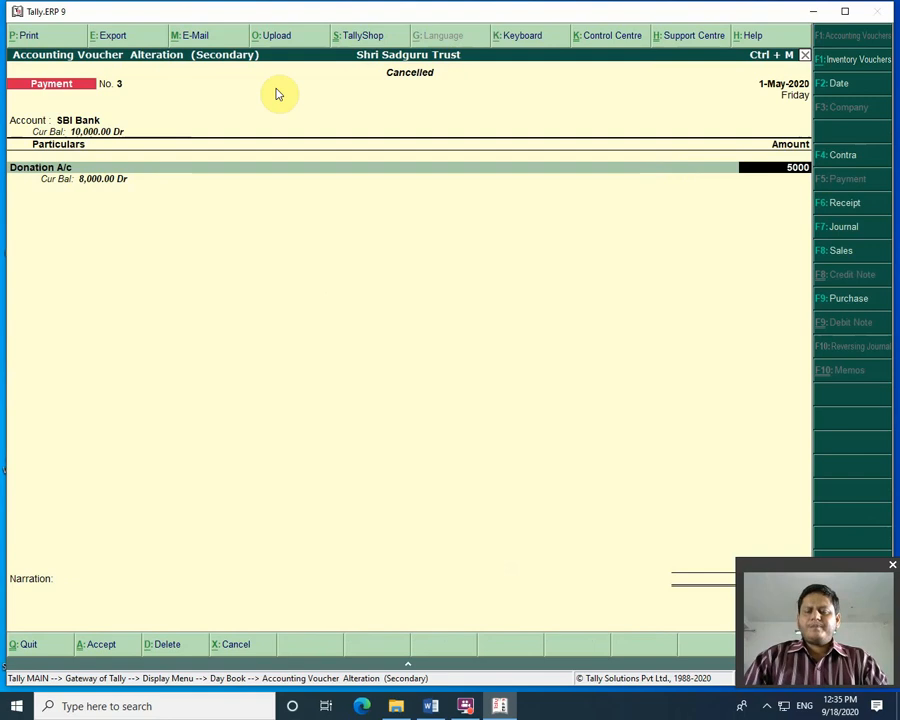
pyautogui.press('BackSpace')
pyautogui.press('BackSpace')
pyautogui.press('BackSpace')
pyautogui.press('BackSpace')
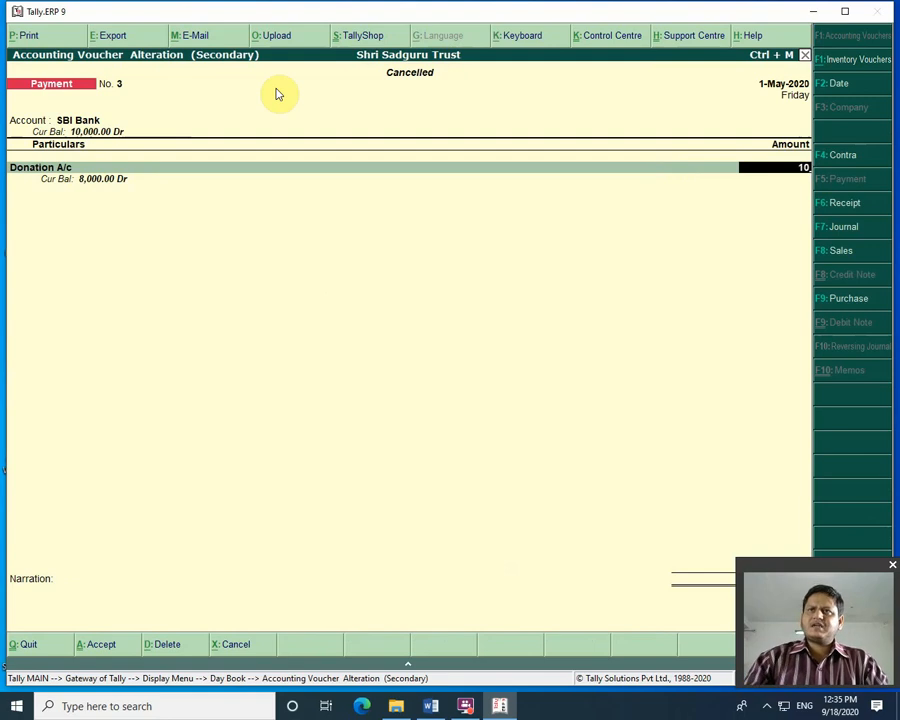
pyautogui.write('8000')
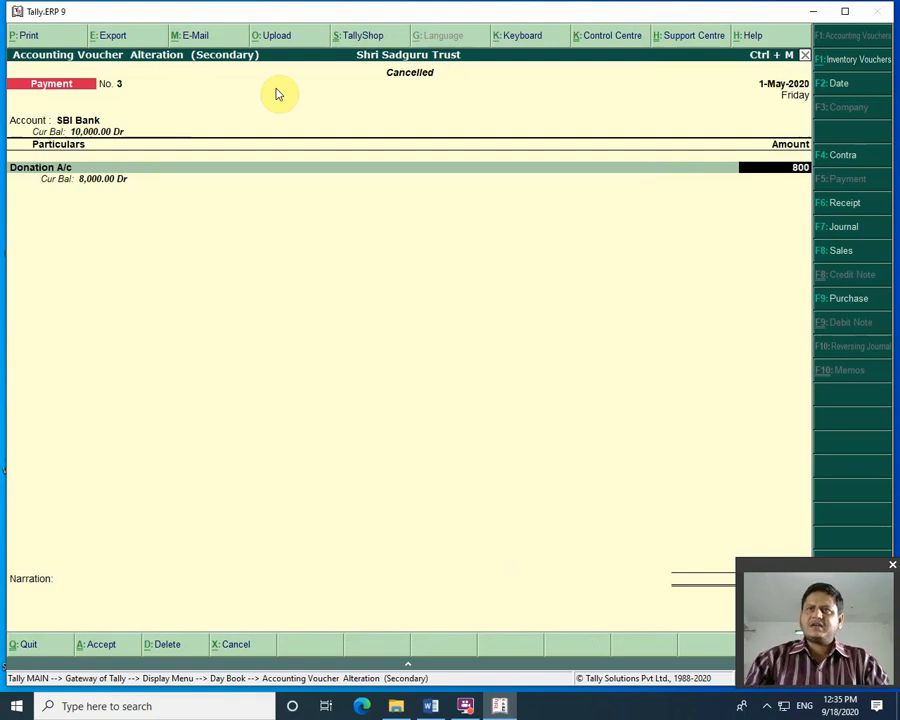
pyautogui.press('Return')
pyautogui.press('Return')
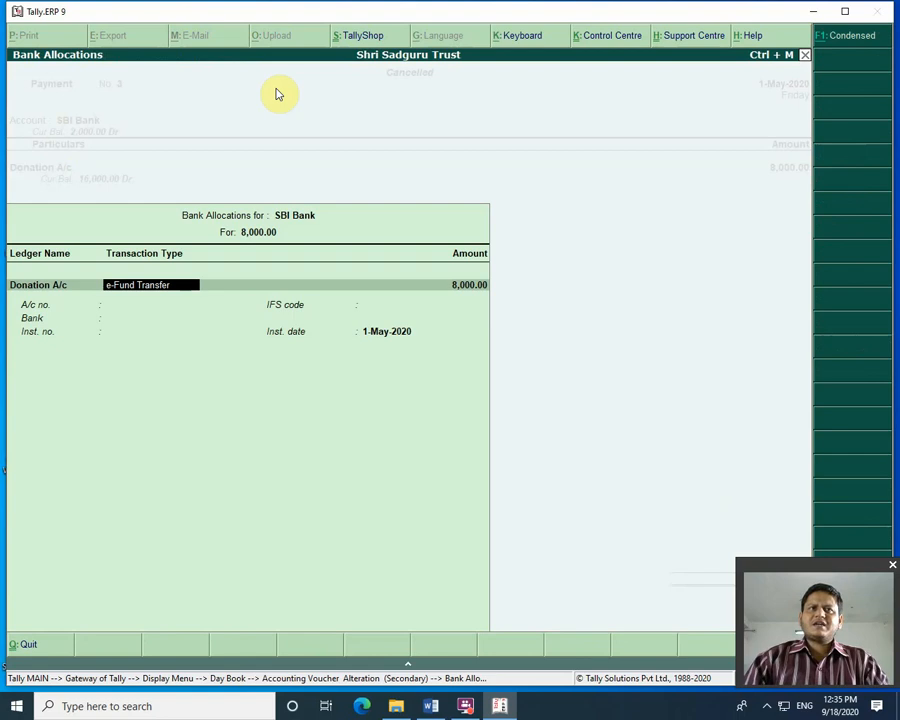
# Step: Accept the e-Fund Transfer bank allocation with its details left blank and save payment voucher No. 3
pyautogui.press('Return')
pyautogui.press('Return')
pyautogui.press('Return')
pyautogui.press('Return')
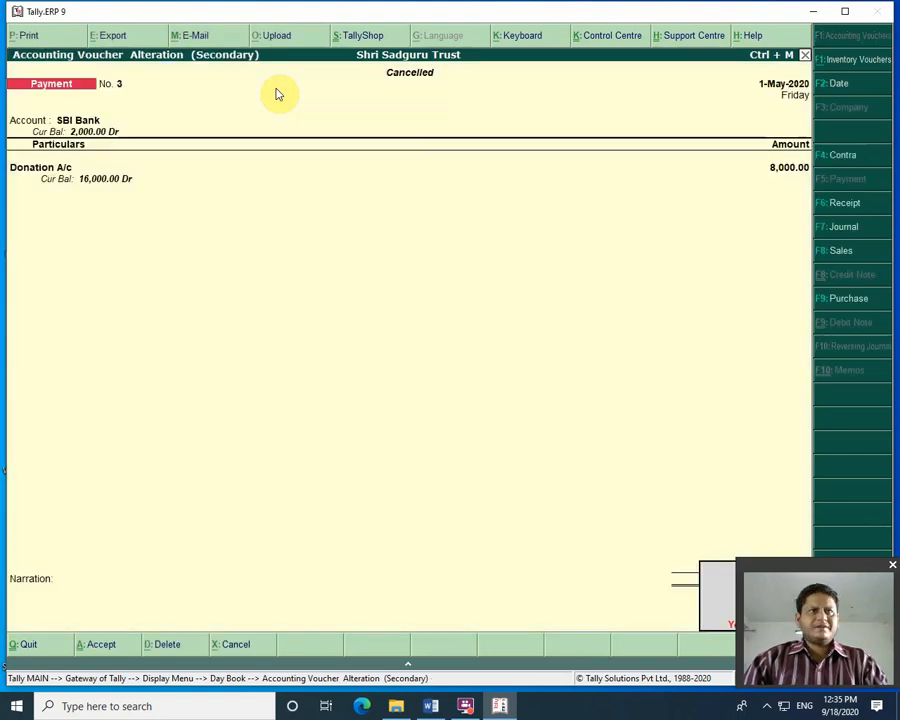
pyautogui.hotkey('ctrl', 'a')
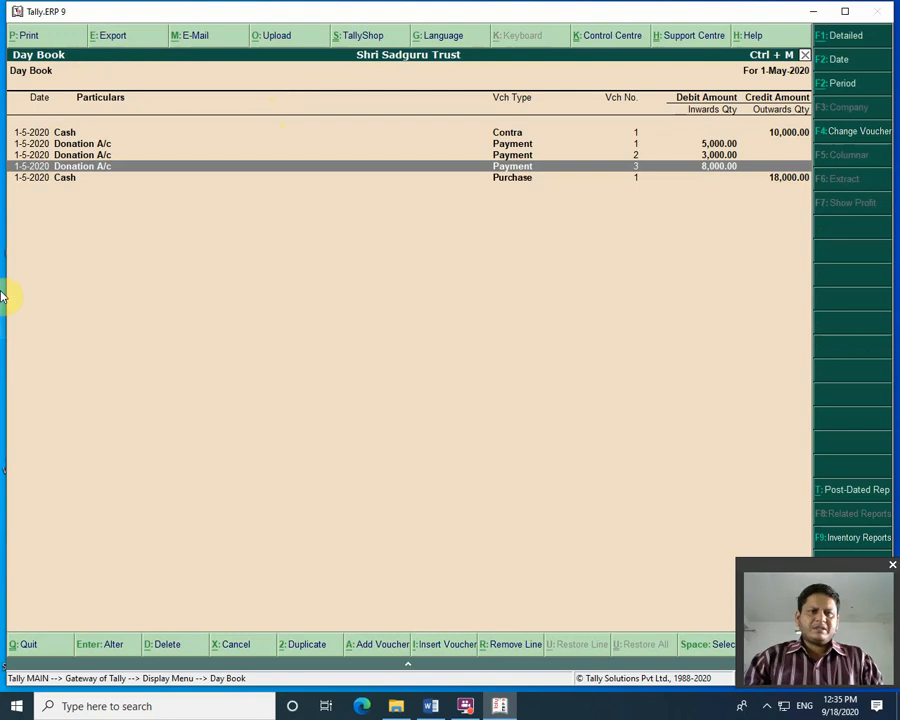
# Step: Cancel payment voucher No. 3 in the Day Book and delete the cancelled entry
pyautogui.hotkey('alt', 'x')
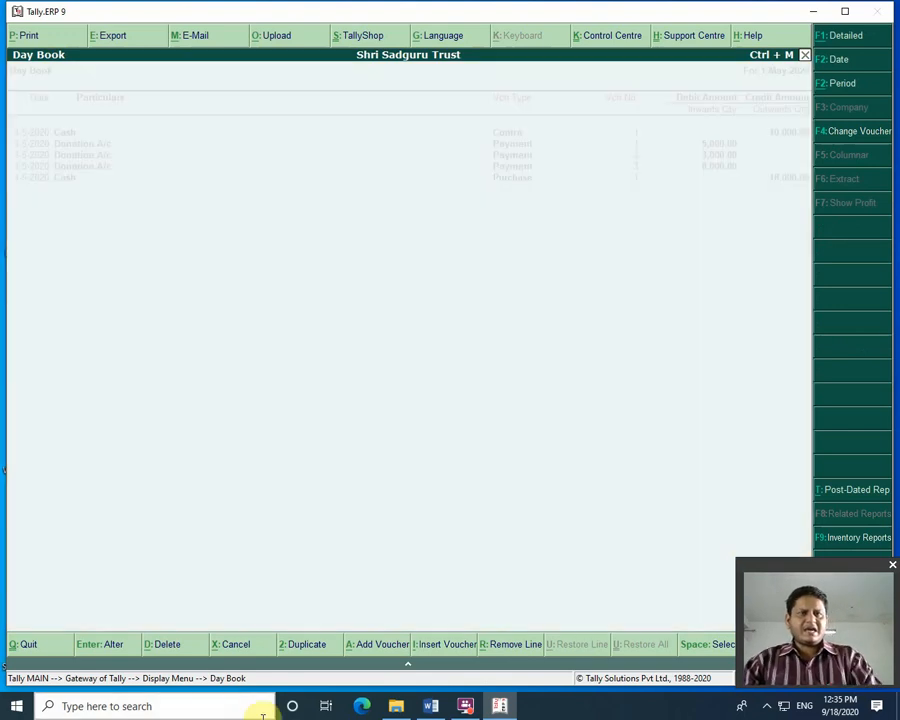
pyautogui.press('y')
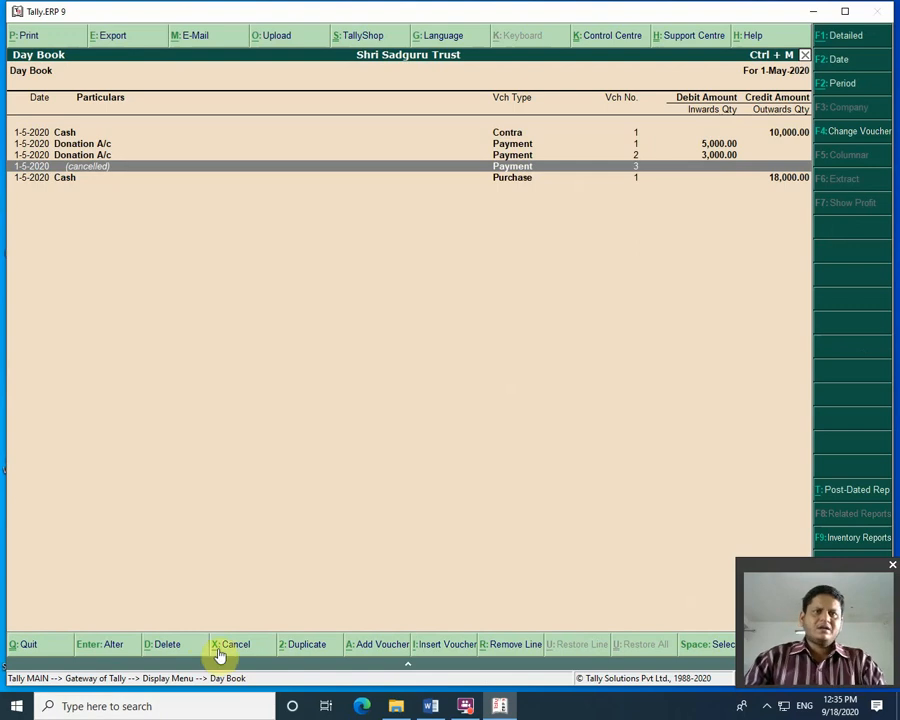
pyautogui.click(167, 646)
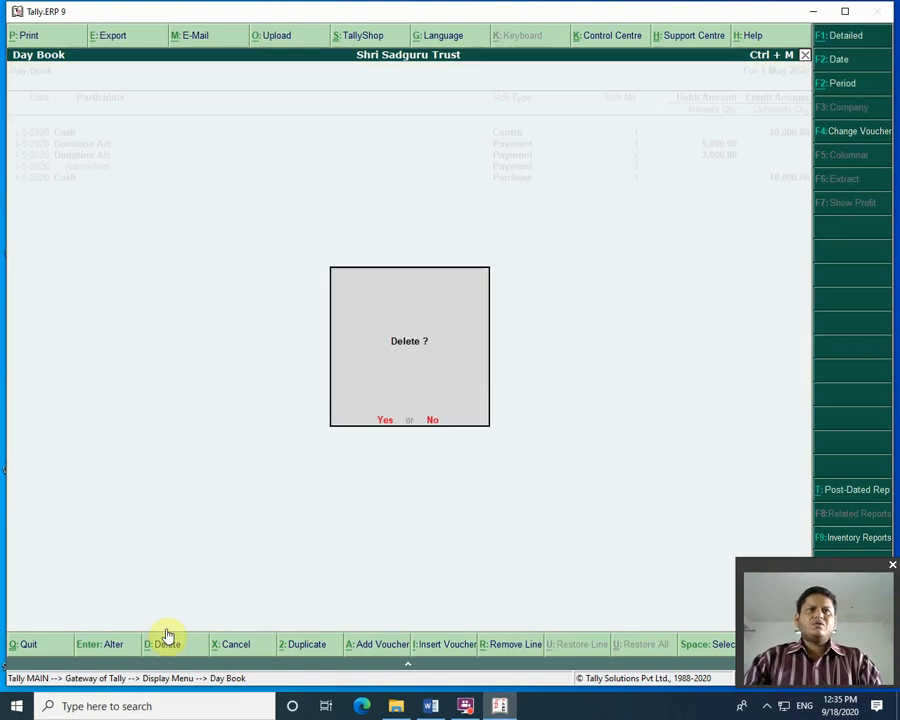
pyautogui.click(389, 421)
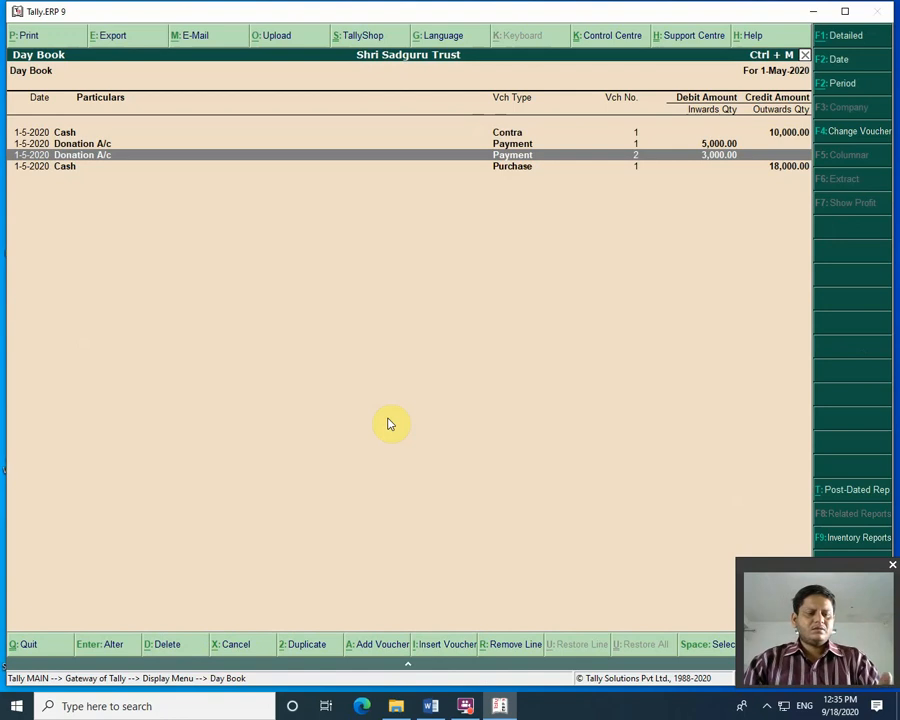
# Step: Delete the two remaining Donation A/c payment vouchers, No. 2 and No. 1, from the Day Book
pyautogui.hotkey('alt', 'd')
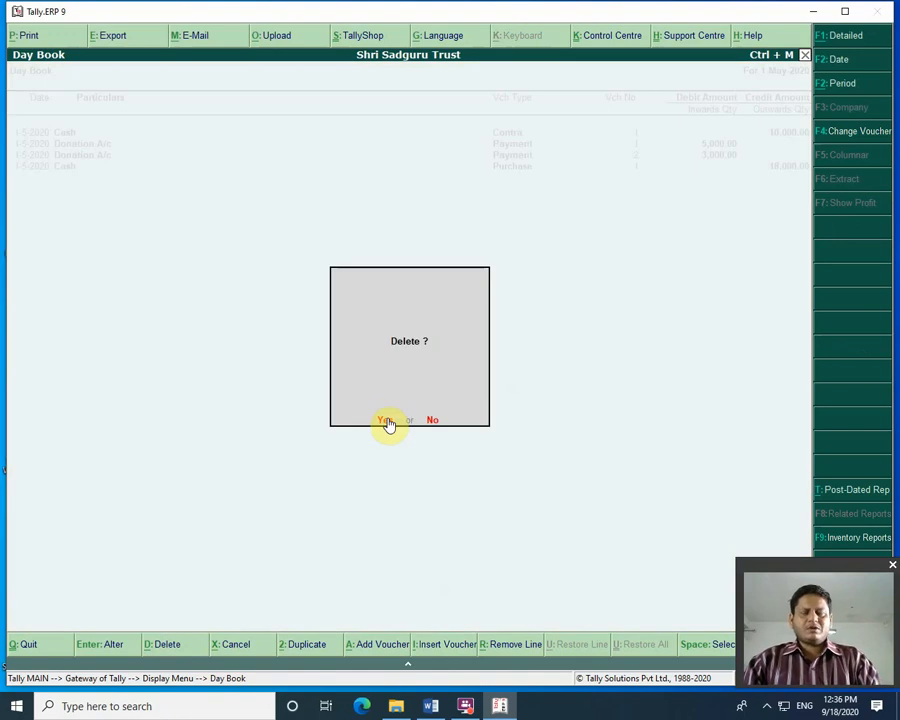
pyautogui.click(387, 421)
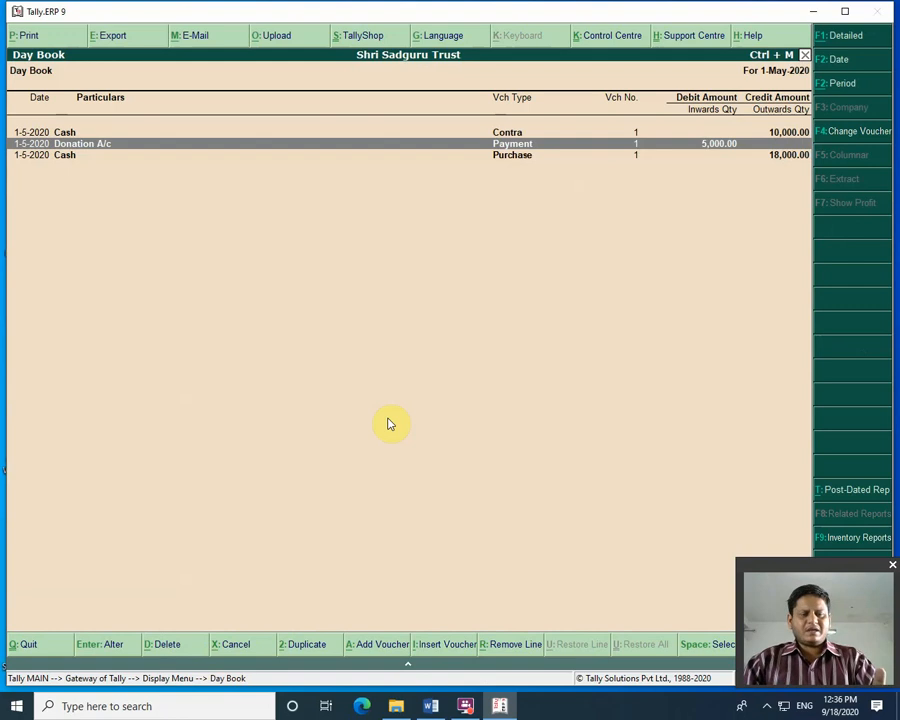
pyautogui.hotkey('alt', 'd')
pyautogui.click(388, 421)
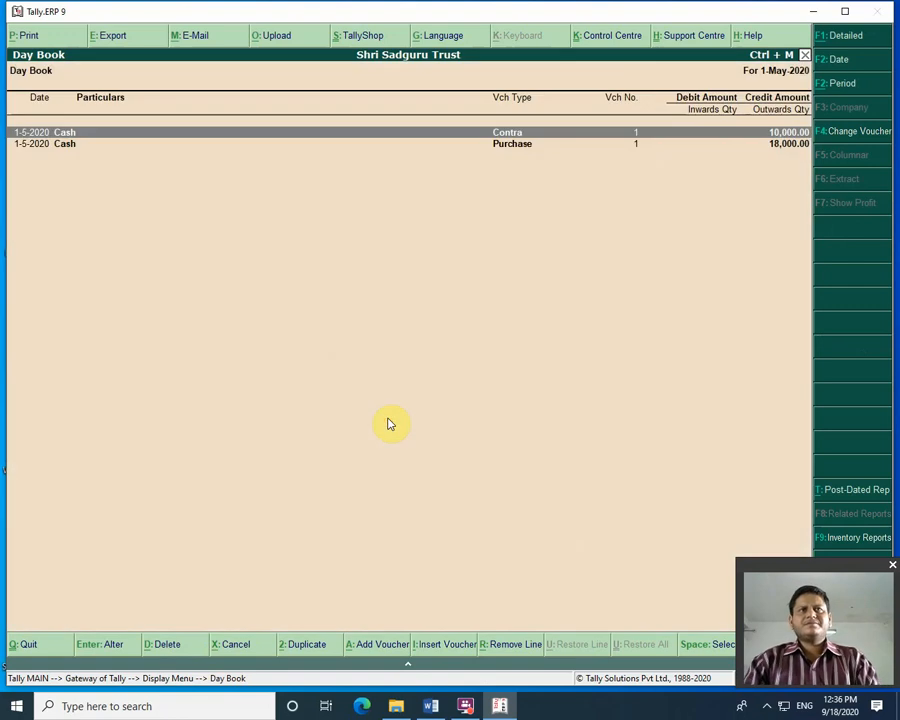
# Step: Delete the Cash purchase voucher and the Cash contra voucher from the Day Book
pyautogui.press('Down')
pyautogui.hotkey('alt', 'd')
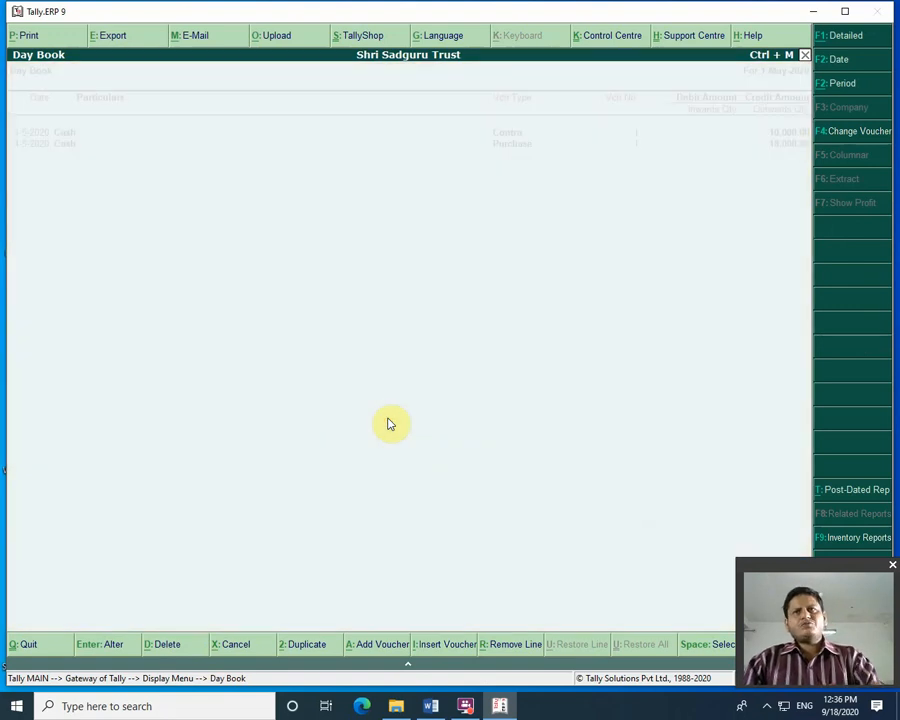
pyautogui.click(386, 418)
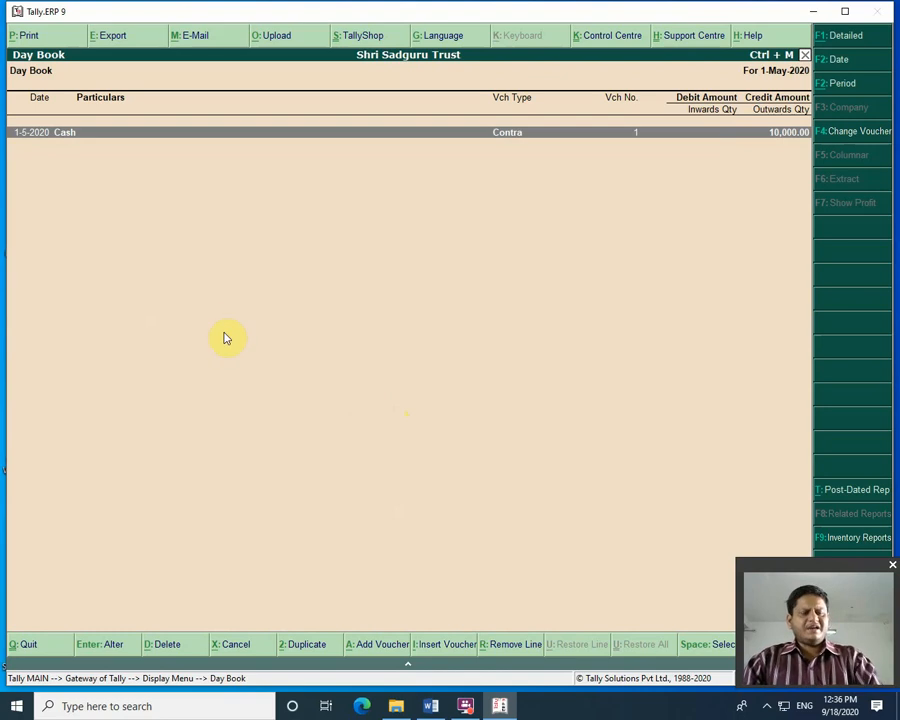
pyautogui.hotkey('alt', 'd')
pyautogui.press('y')
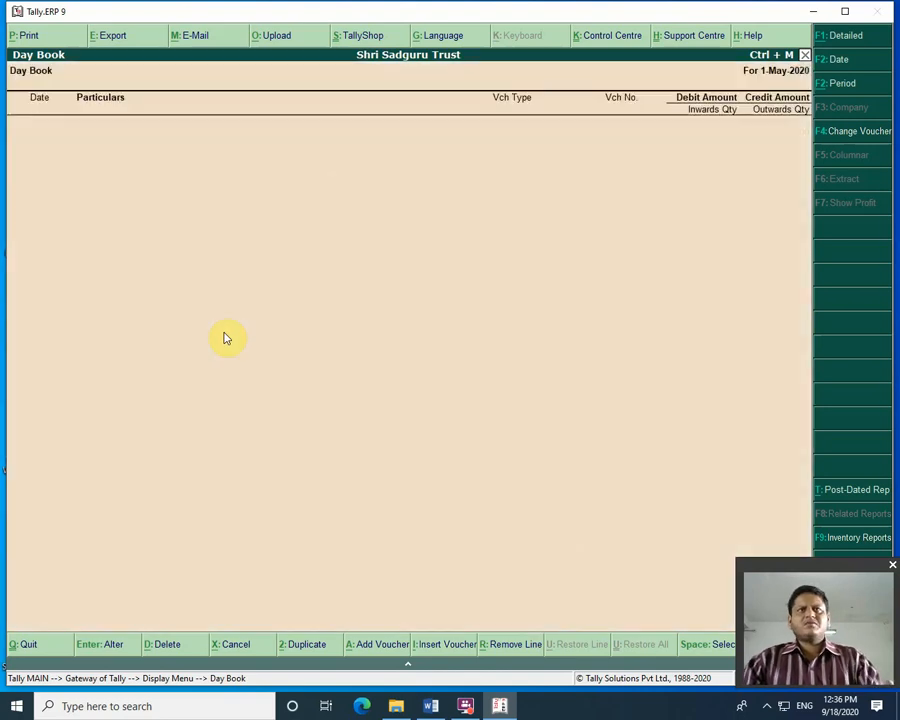
# Step: Open the Balance Sheet and drill into Capital Account down to the April entries of the Capital A/c ledger
pyautogui.press('Escape')
pyautogui.press('Escape')
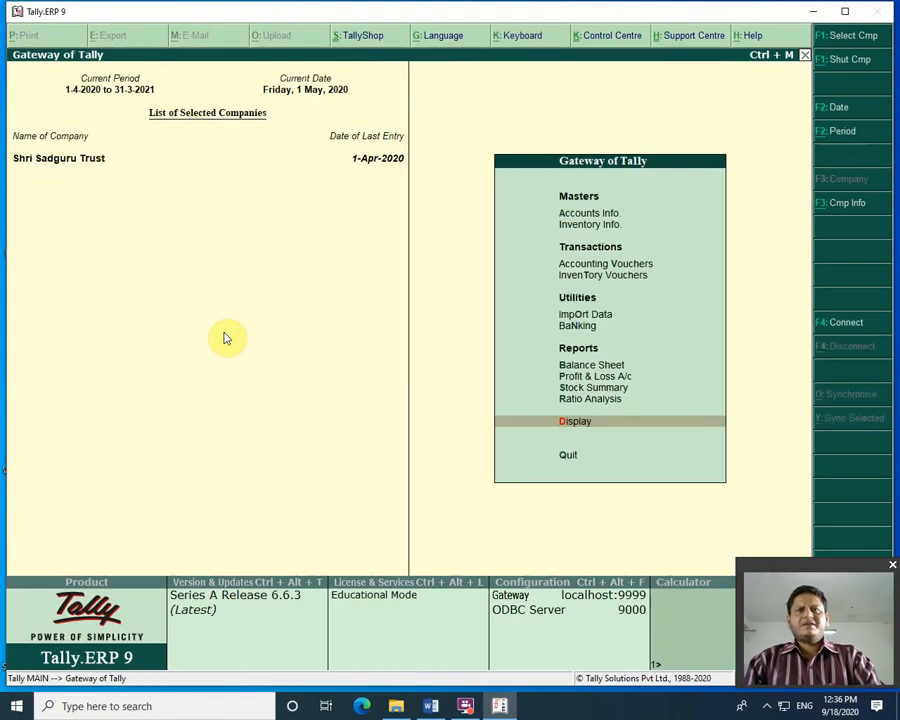
pyautogui.press('Down')
pyautogui.press('Up')
pyautogui.press('Up')
pyautogui.press('Up')
pyautogui.press('Up')
pyautogui.press('Return')
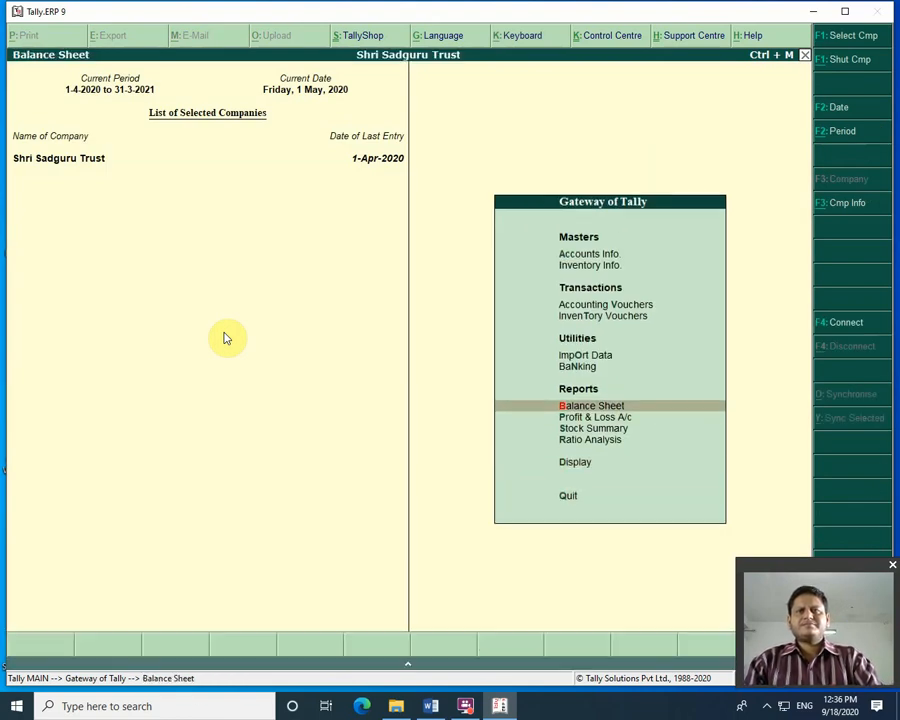
pyautogui.press('Return')
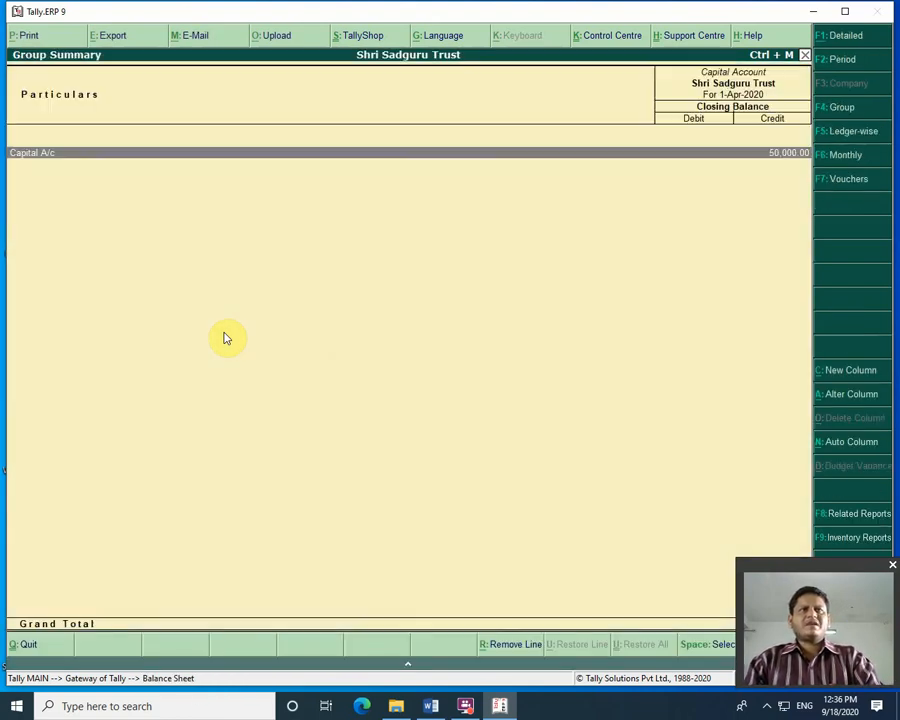
pyautogui.press('Return')
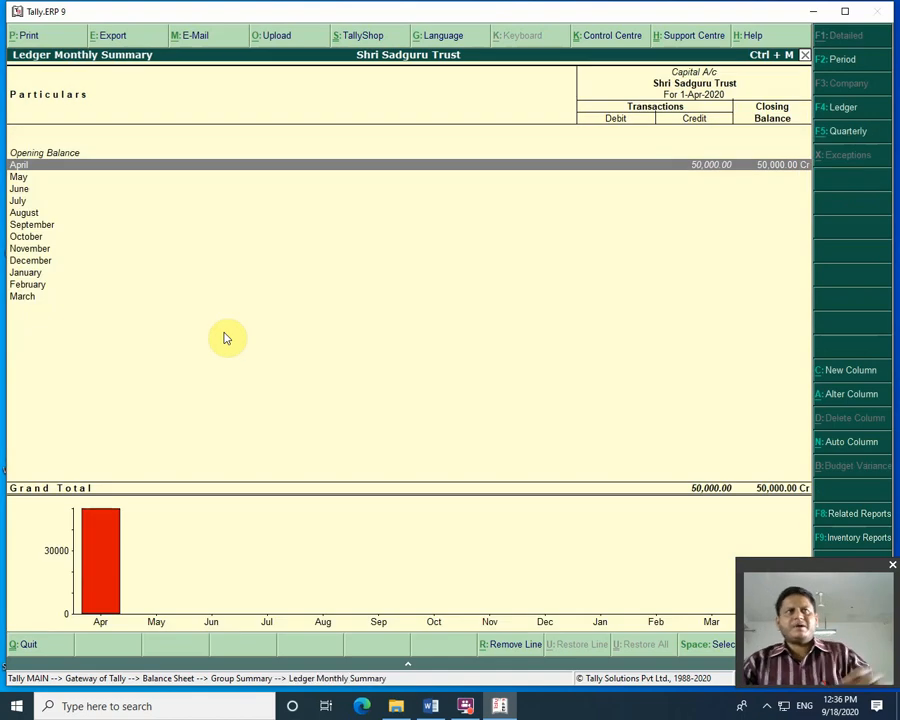
pyautogui.press('Return')
pyautogui.press('Escape')
pyautogui.press('Escape')
pyautogui.press('Escape')
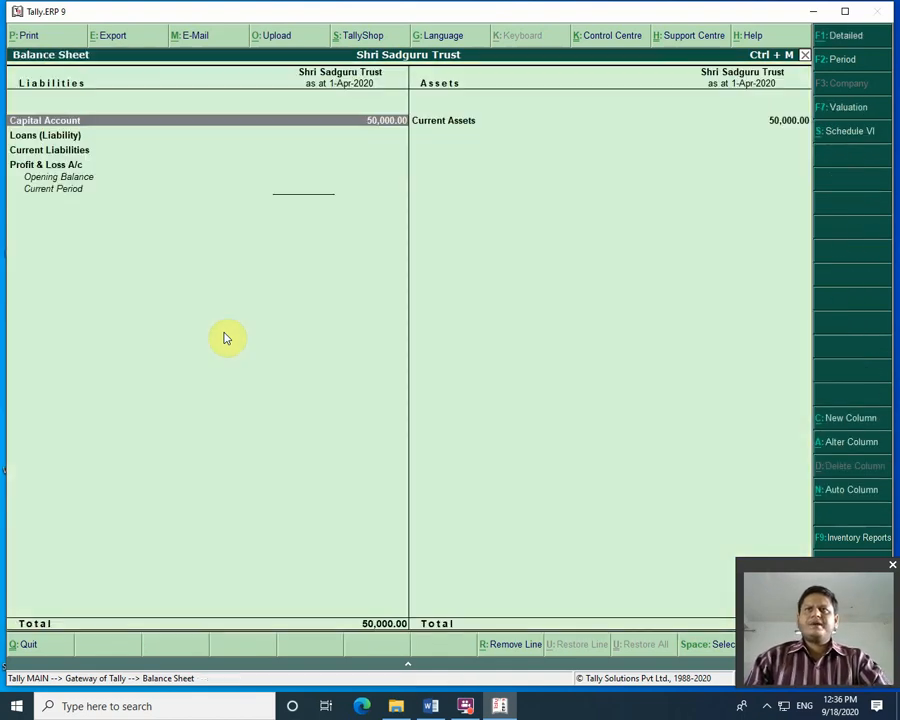
# Step: Examine Current Assets in the Balance Sheet, drilling through Cash-in-Hand to the Cash ledger's April entries
pyautogui.press('Escape')
pyautogui.press('Return')
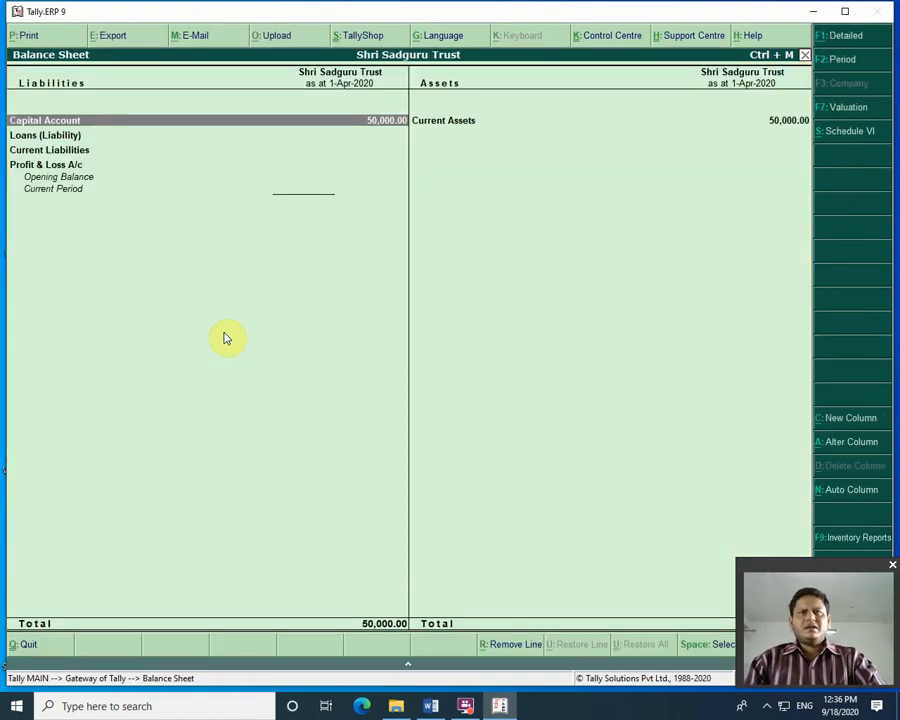
pyautogui.press('Right')
pyautogui.press('Return')
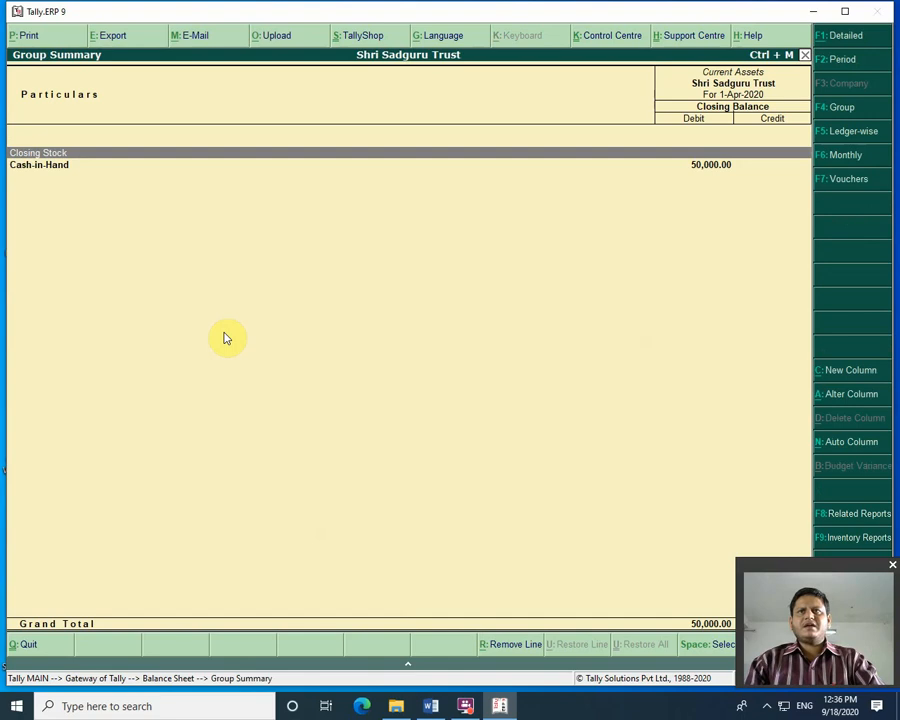
pyautogui.press('Return')
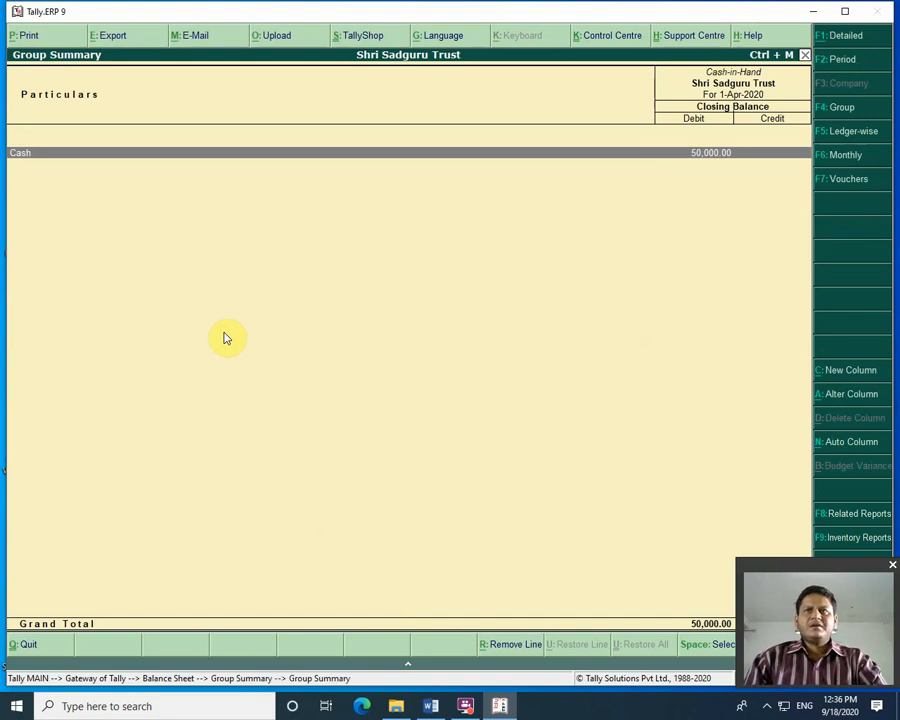
pyautogui.press('Return')
pyautogui.press('Return')
pyautogui.press('Escape')
pyautogui.press('Escape')
pyautogui.press('Escape')
pyautogui.press('Escape')
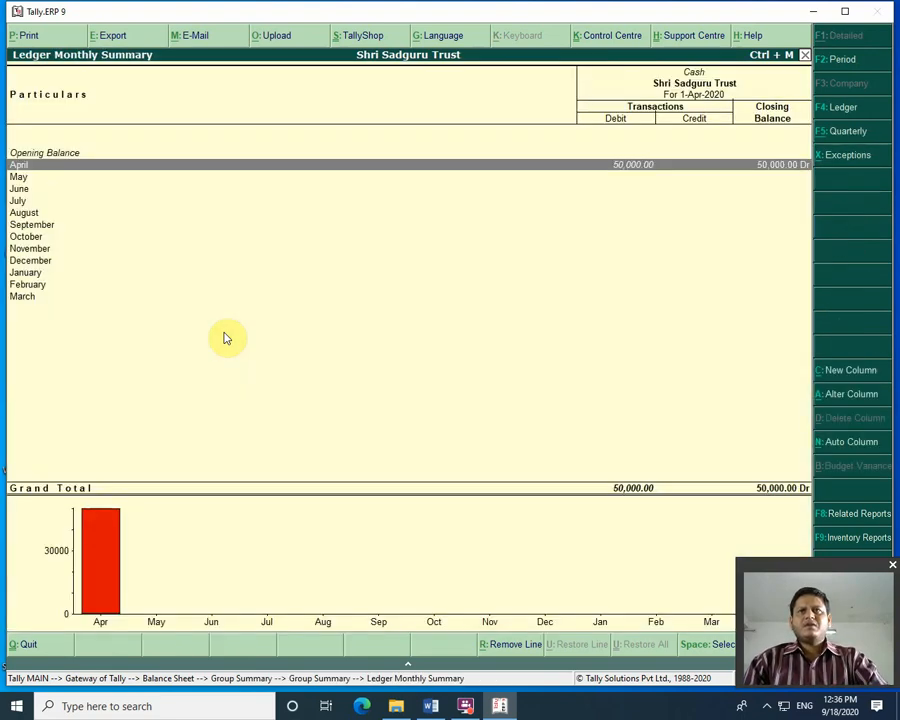
pyautogui.press('Escape')
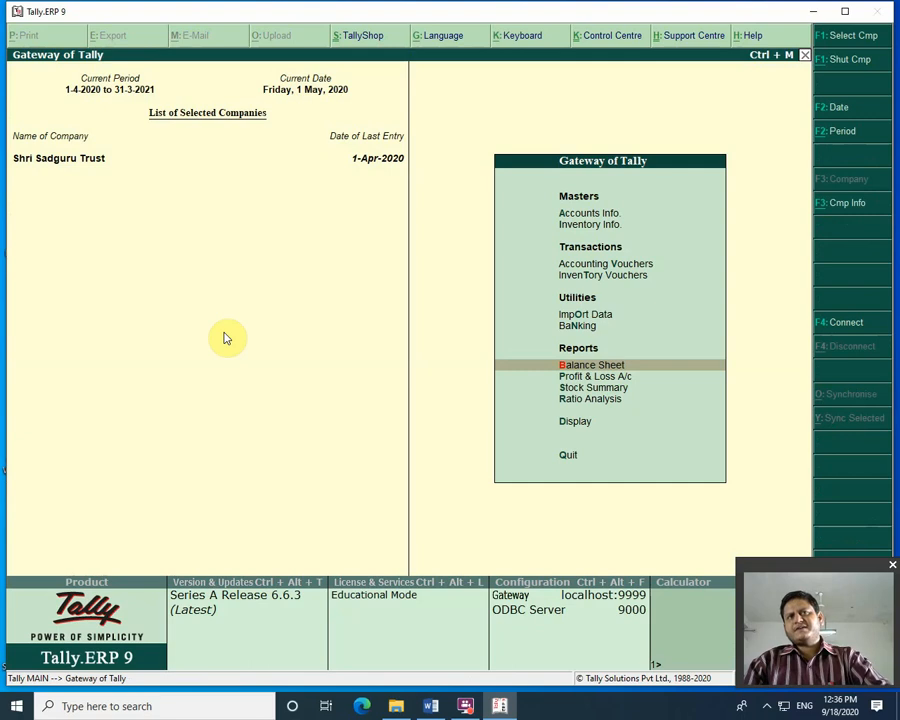
# Step: Review the Balance Sheet once more and check the Profit & Loss A/c report
pyautogui.press('Return')
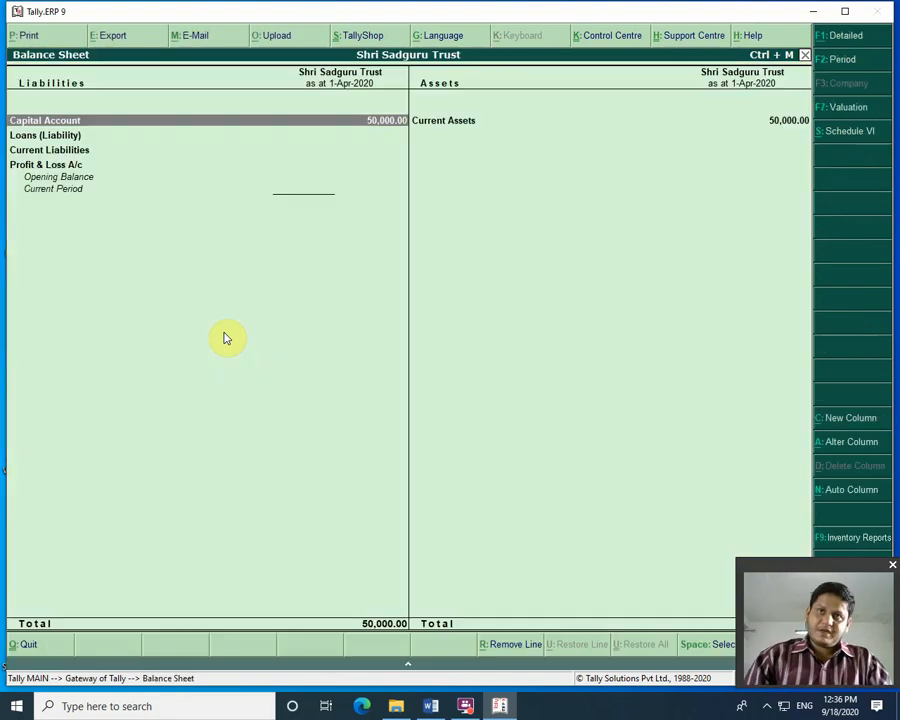
pyautogui.press('Escape')
pyautogui.press('Down')
pyautogui.press('Return')
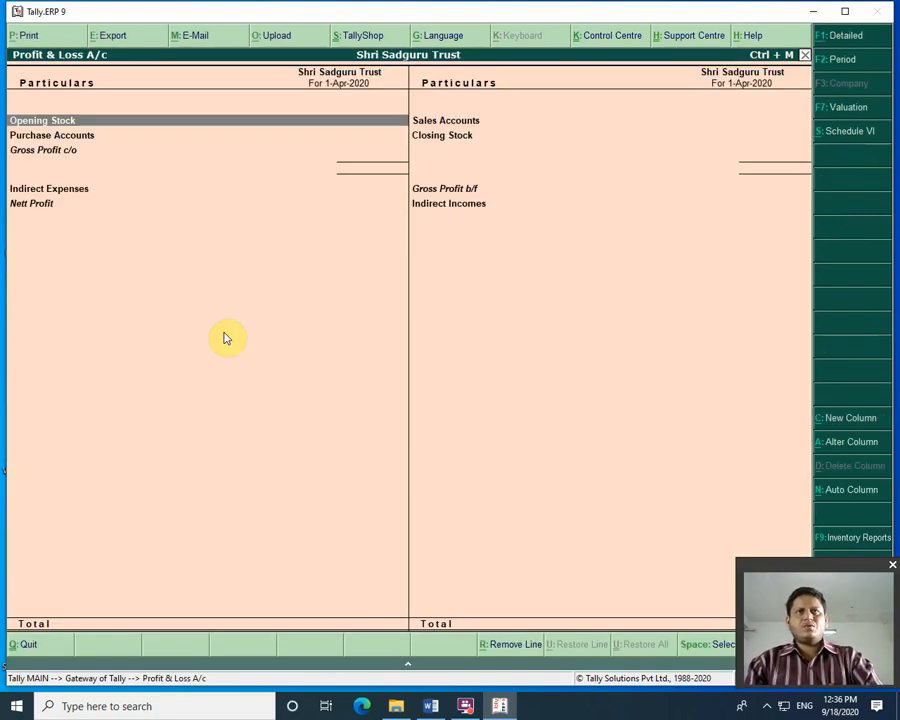
pyautogui.press('Escape')
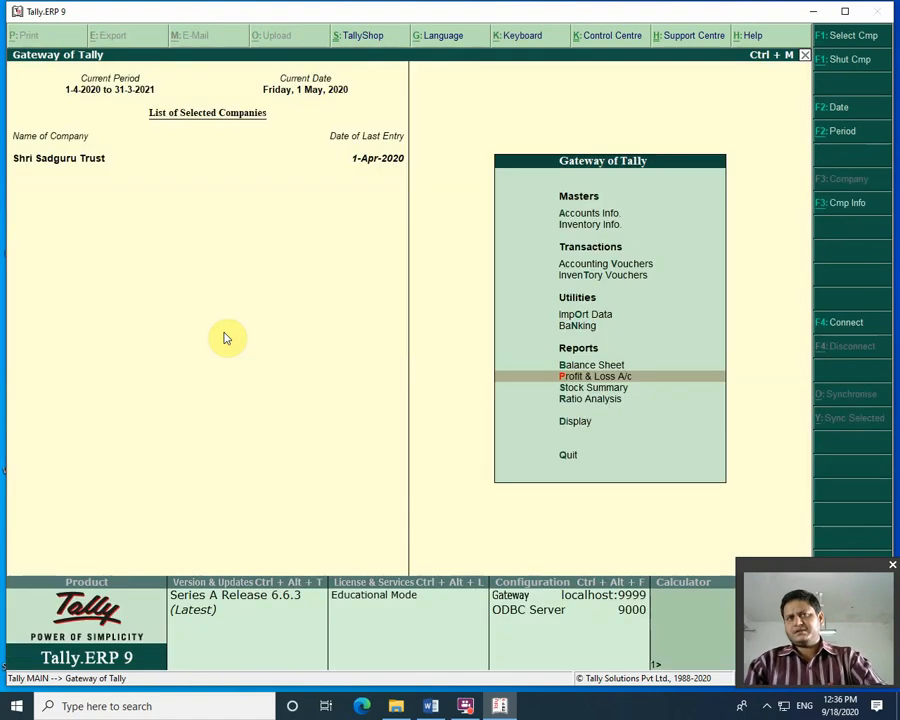
pyautogui.press('Escape')
pyautogui.press('n')
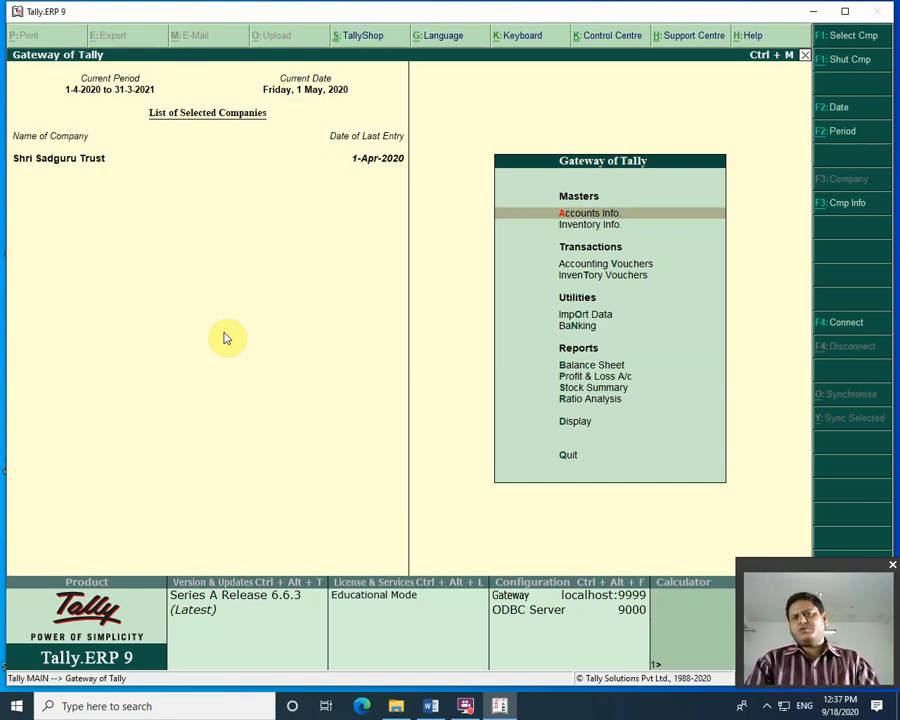
# Step: Check the Stock Summary report for the company
pyautogui.press('Down')
pyautogui.press('Down')
pyautogui.press('Down')
pyautogui.press('Down')
pyautogui.press('Down')
pyautogui.press('Down')
pyautogui.press('Down')
pyautogui.press('Down')
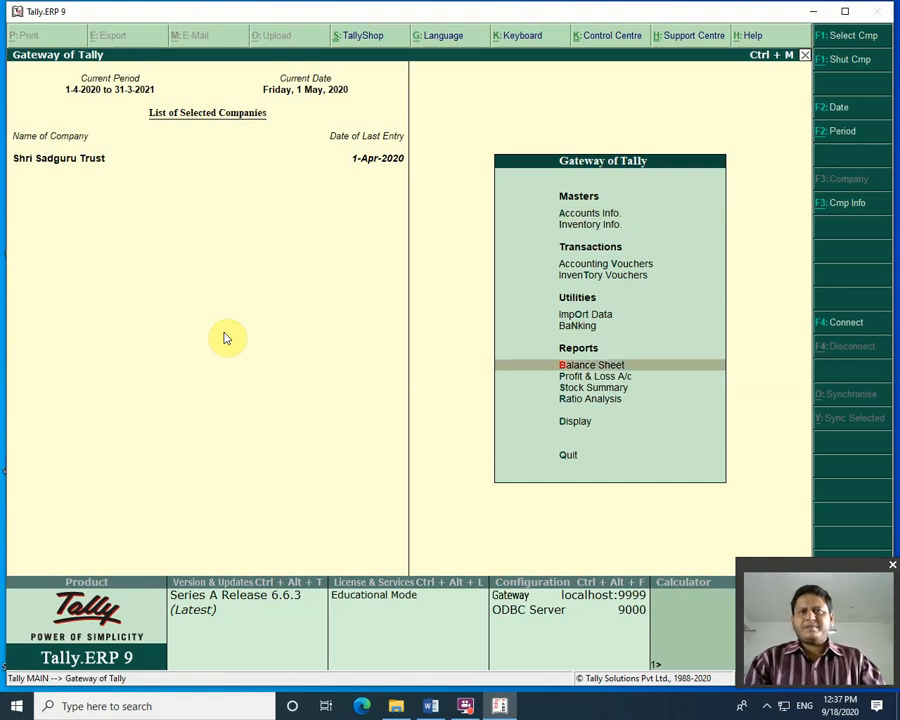
pyautogui.press('Return')
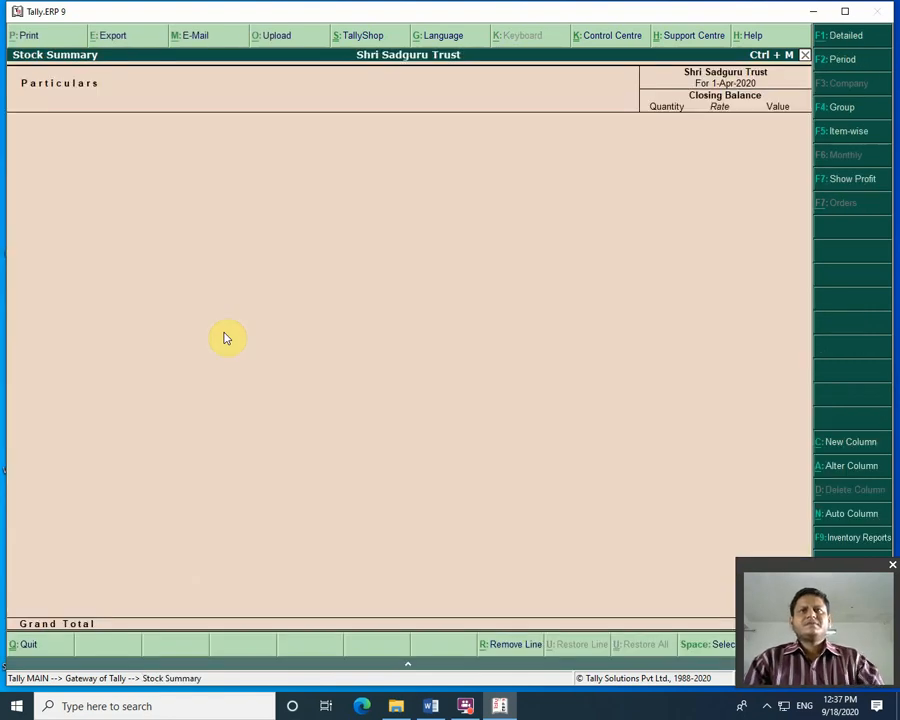
pyautogui.press('Escape')
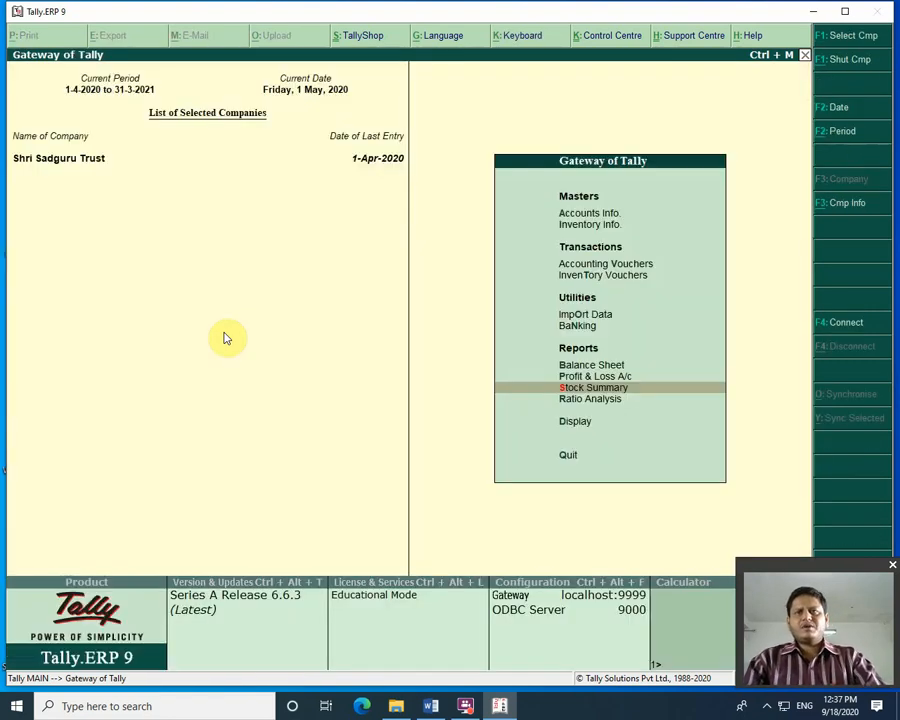
pyautogui.press('Up')
pyautogui.press('Up')
pyautogui.press('Up')
pyautogui.press('Up')
pyautogui.press('Up')
pyautogui.press('Up')
pyautogui.press('Up')
pyautogui.press('Up')
pyautogui.press('Return')
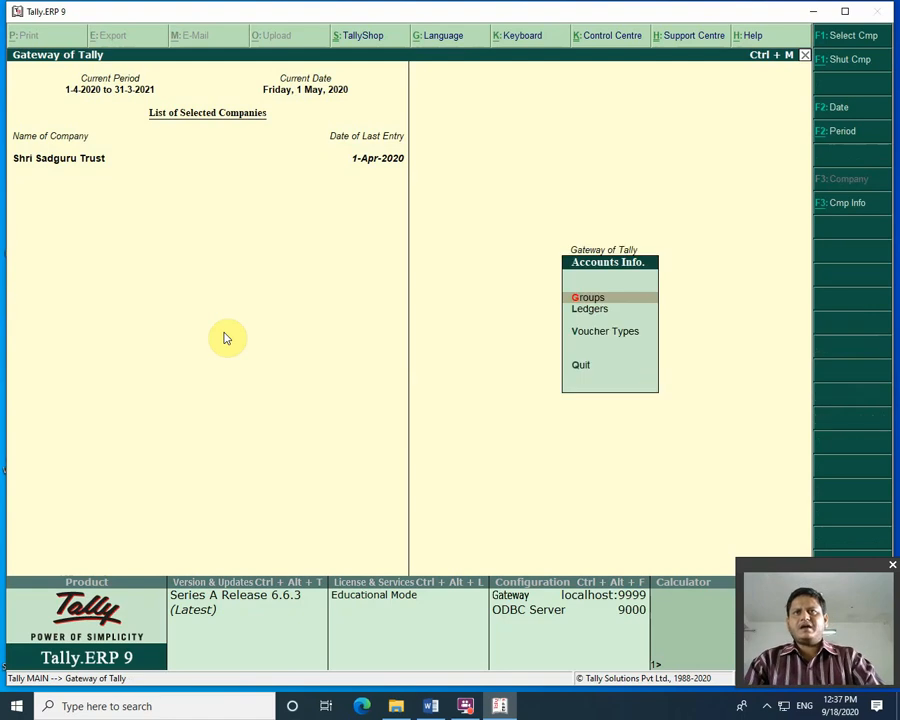
pyautogui.press('Down')
pyautogui.press('Return')
pyautogui.press('Down')
pyautogui.press('Down')
pyautogui.press('Down')
pyautogui.press('Return')
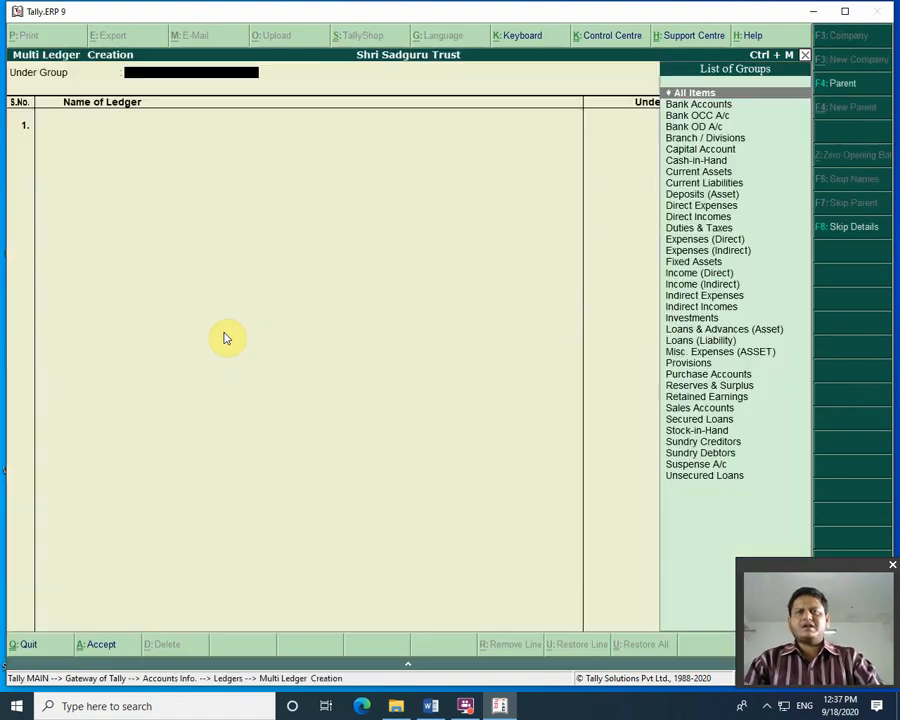
pyautogui.press('Escape')
pyautogui.press('Up')
pyautogui.press('Up')
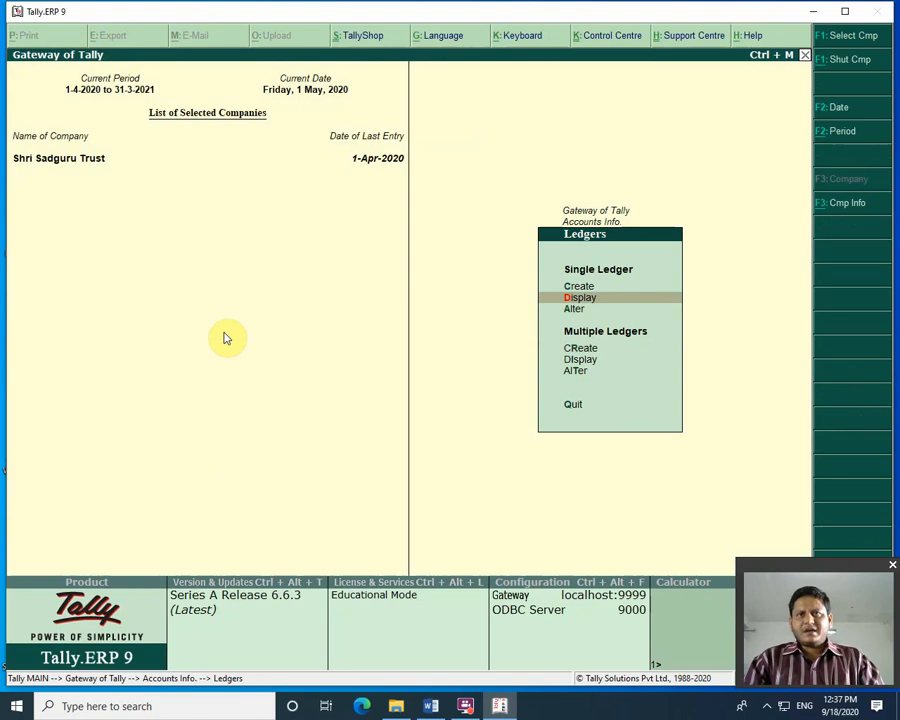
pyautogui.press('Escape')
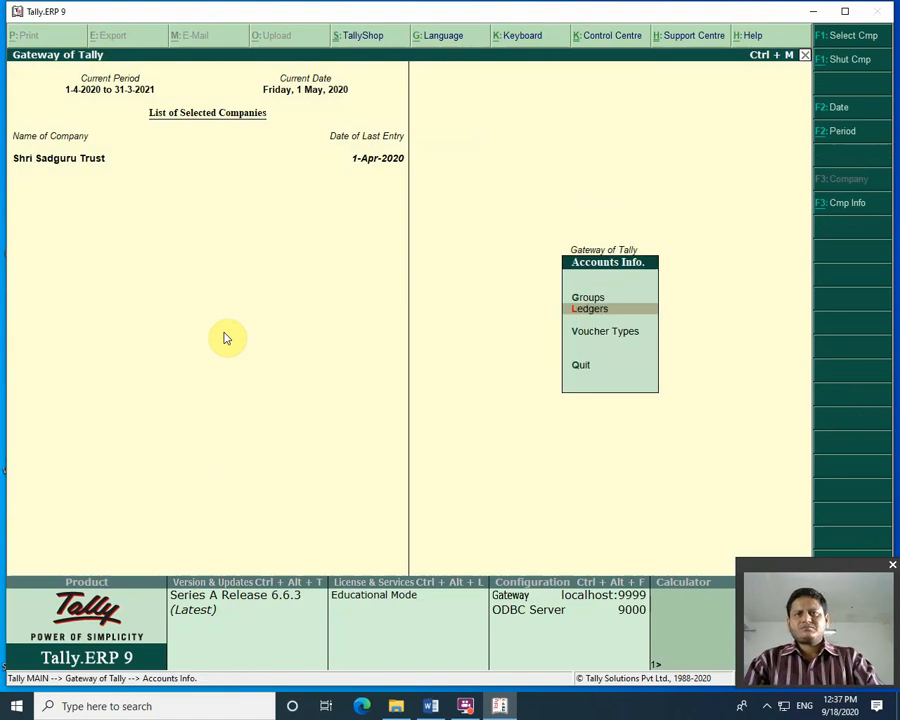
pyautogui.press('Escape')
# Step: Examine the list of stock items available for alteration in Inventory Info
pyautogui.press('Down')
pyautogui.press('Return')
pyautogui.press('Down')
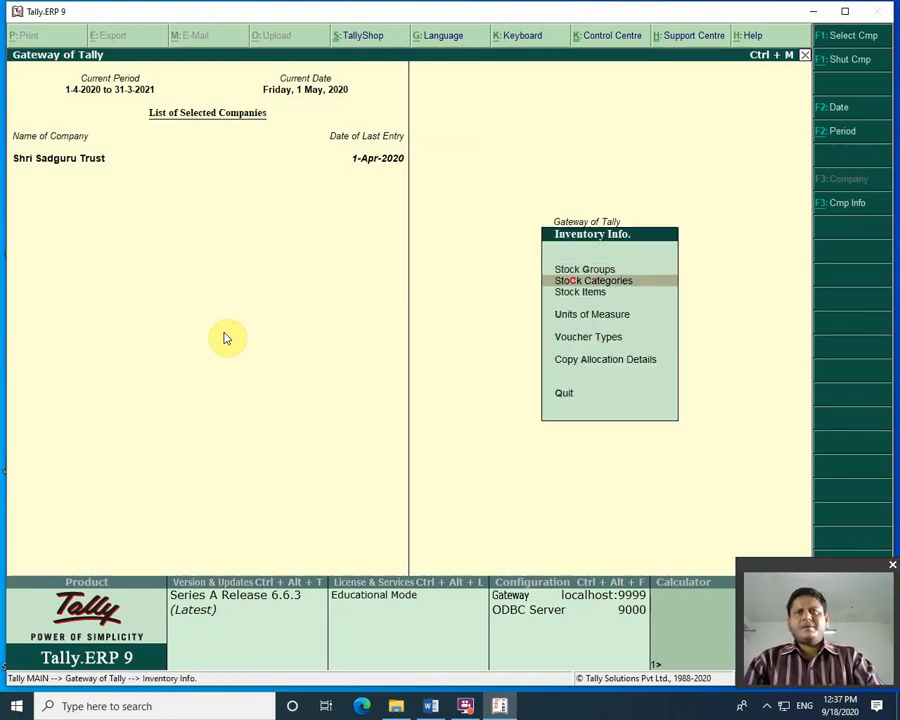
pyautogui.press('Down')
pyautogui.press('Return')
pyautogui.press('Down')
pyautogui.press('Down')
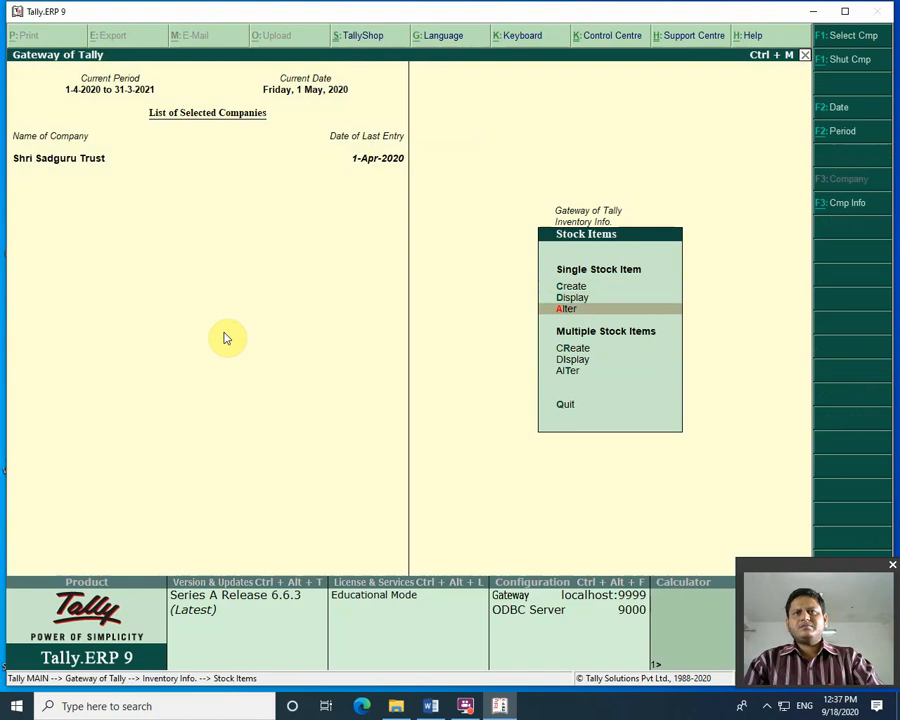
pyautogui.press('Return')
pyautogui.press('Down')
pyautogui.press('Down')
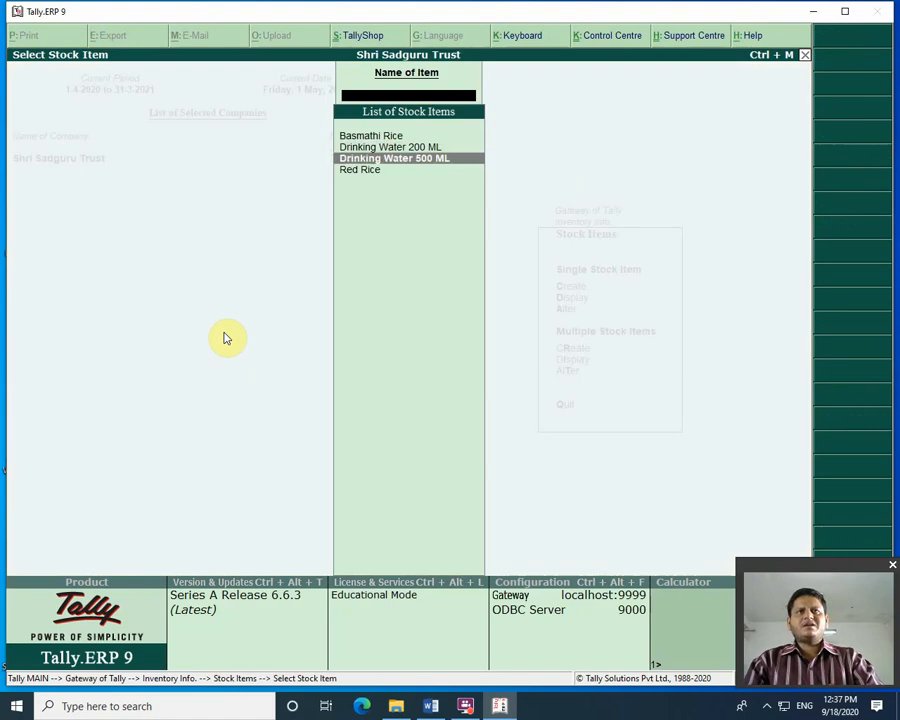
pyautogui.press('Down')
pyautogui.press('Down')
pyautogui.press('Escape')
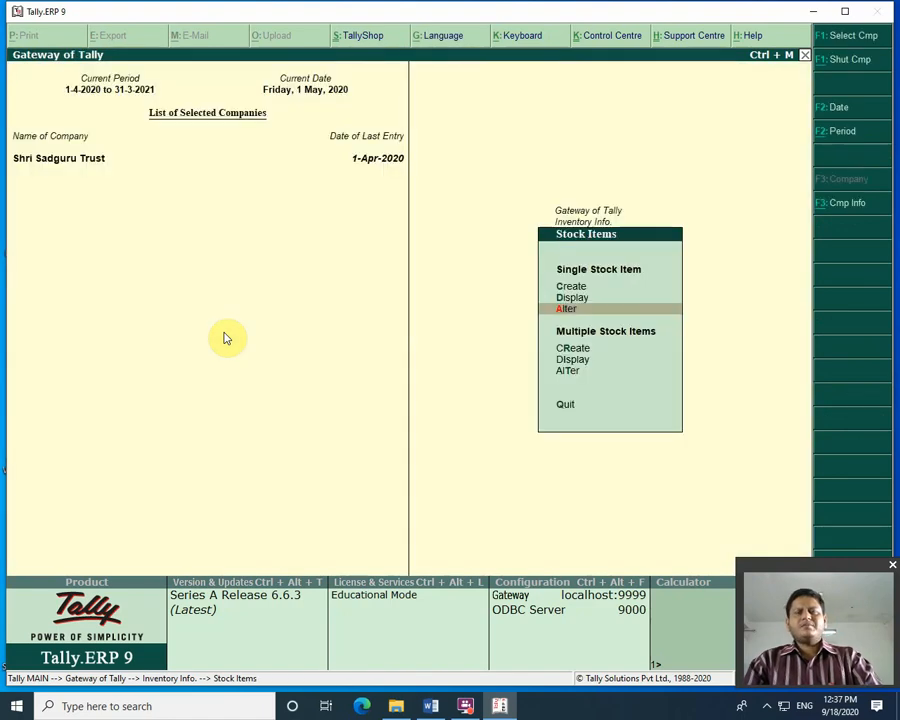
pyautogui.press('Escape')
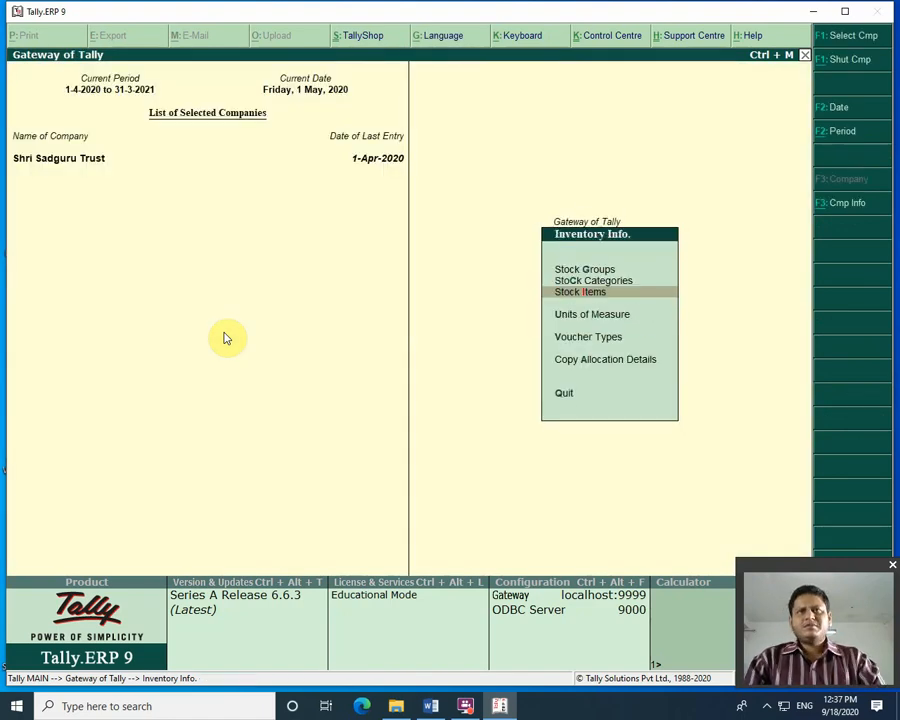
pyautogui.press('Up')
pyautogui.press('Return')
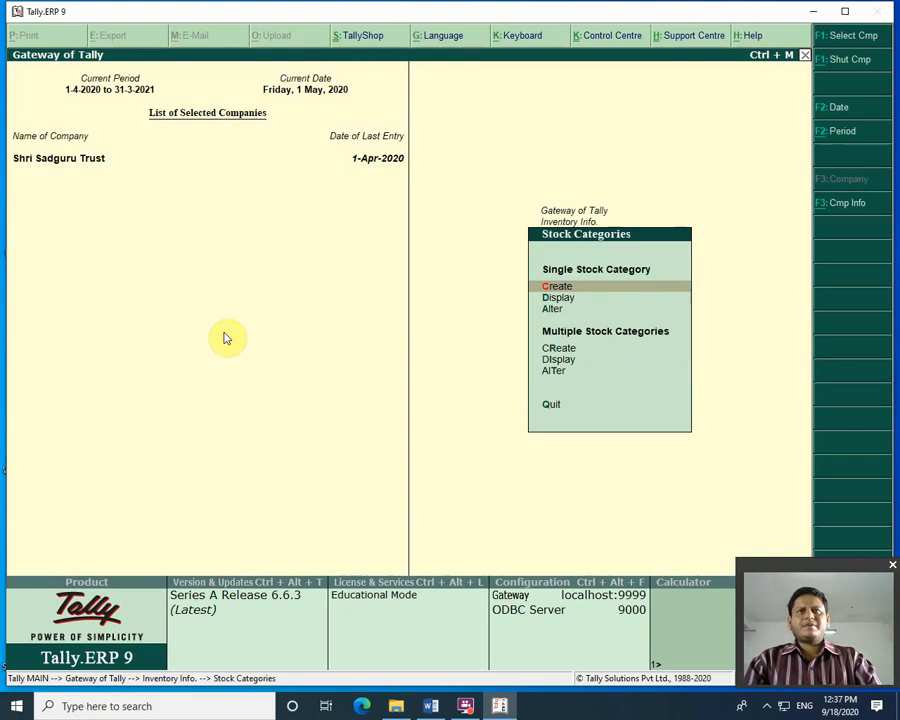
pyautogui.press('Down')
pyautogui.press('Down')
pyautogui.press('Return')
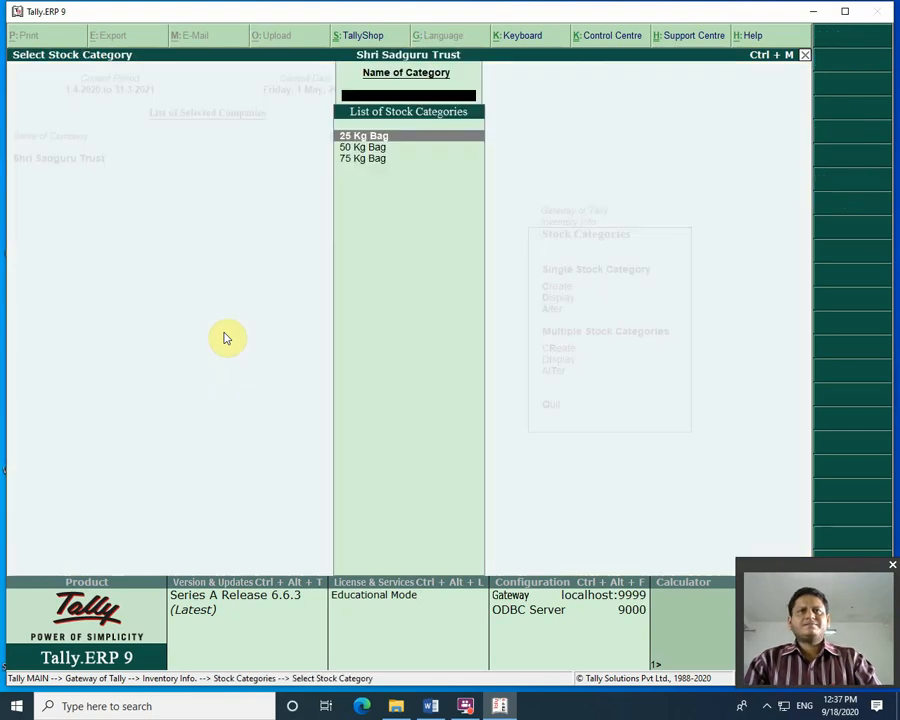
pyautogui.press('Return')
pyautogui.press('BackSpace')
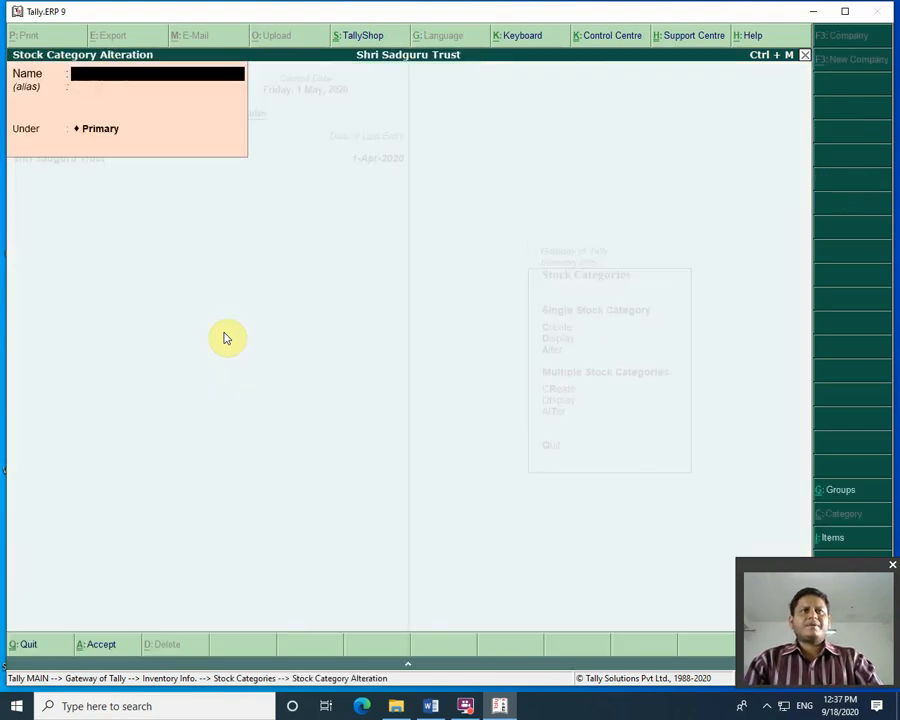
pyautogui.press('Escape')
pyautogui.press('Return')
pyautogui.press('Escape')
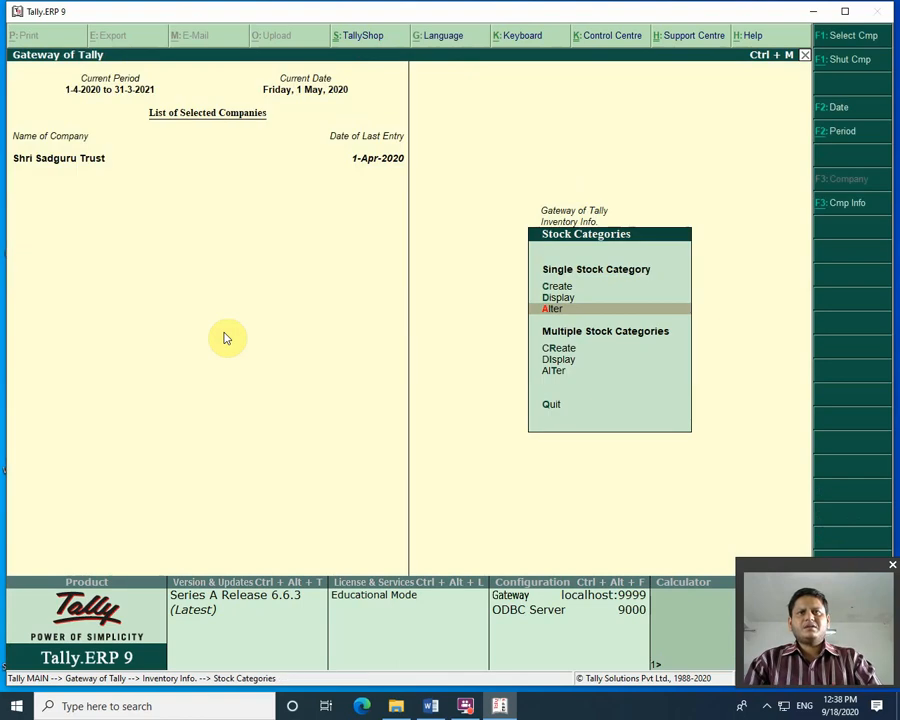
pyautogui.press('Escape')
# Step: Open the list of stock items for single-item alteration in Inventory Info
pyautogui.press('Down')
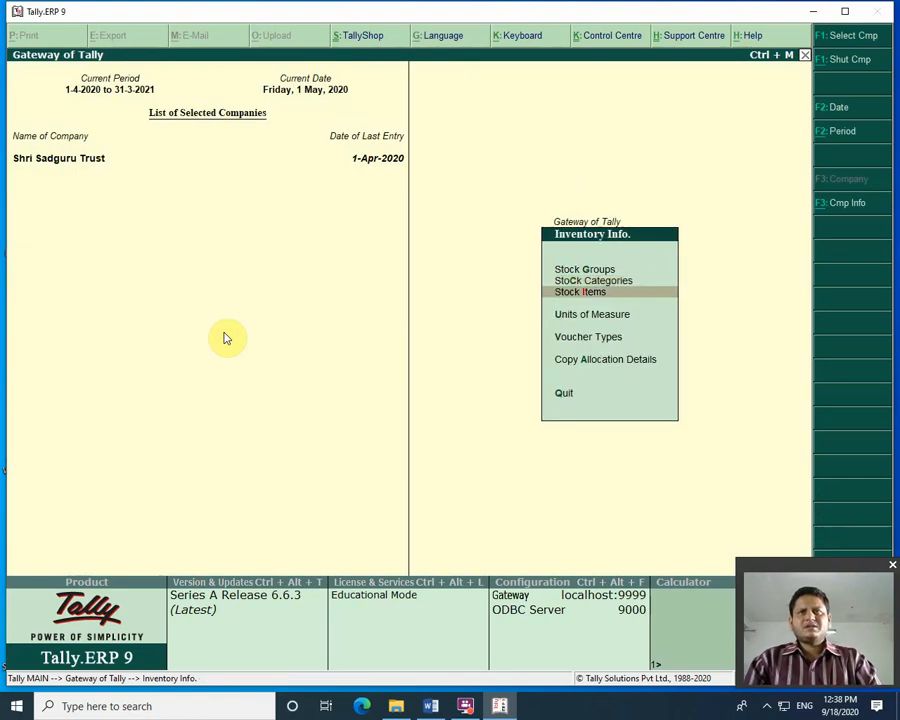
pyautogui.press('Return')
pyautogui.press('Down')
pyautogui.press('Down')
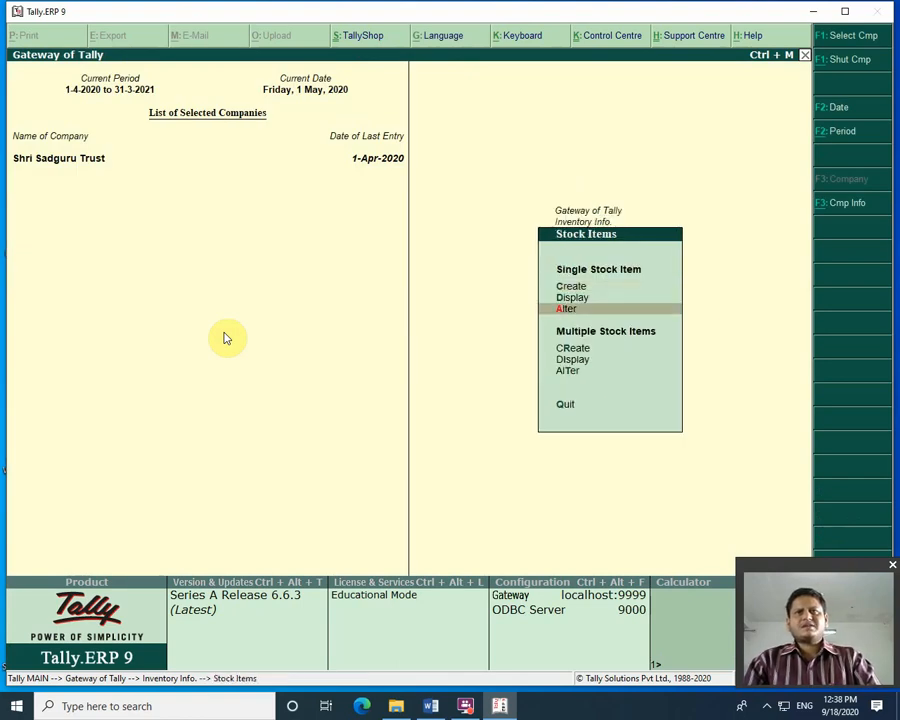
pyautogui.press('Return')
pyautogui.press('Down')
pyautogui.press('Up')
# Step: Try to rename the stock item Basmathi Rice as Basmathi Rice 25kg
pyautogui.press('Return')
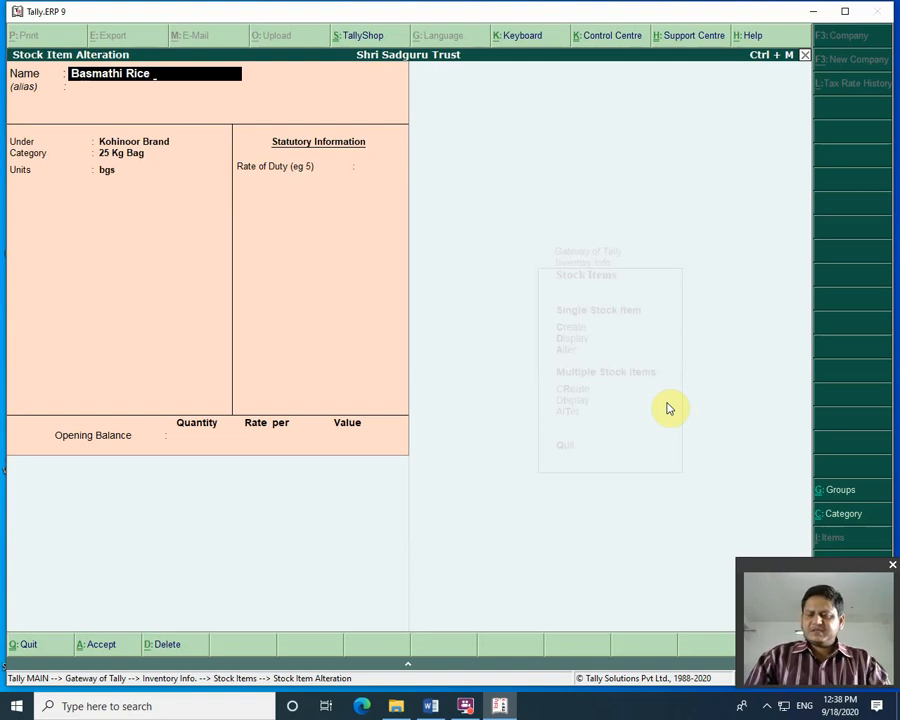
pyautogui.write('25kg')
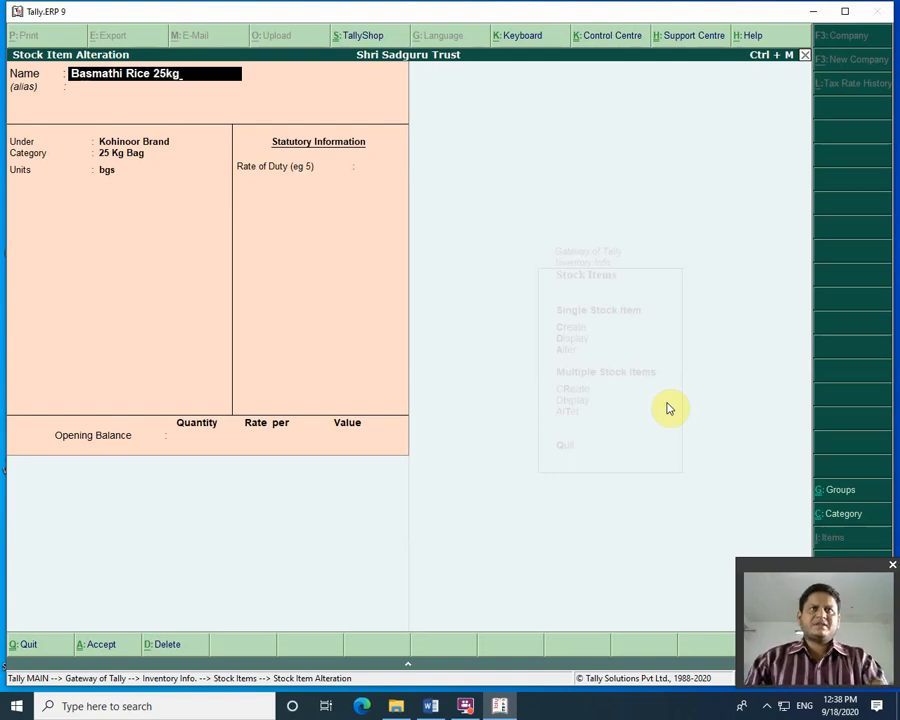
pyautogui.press('Return')
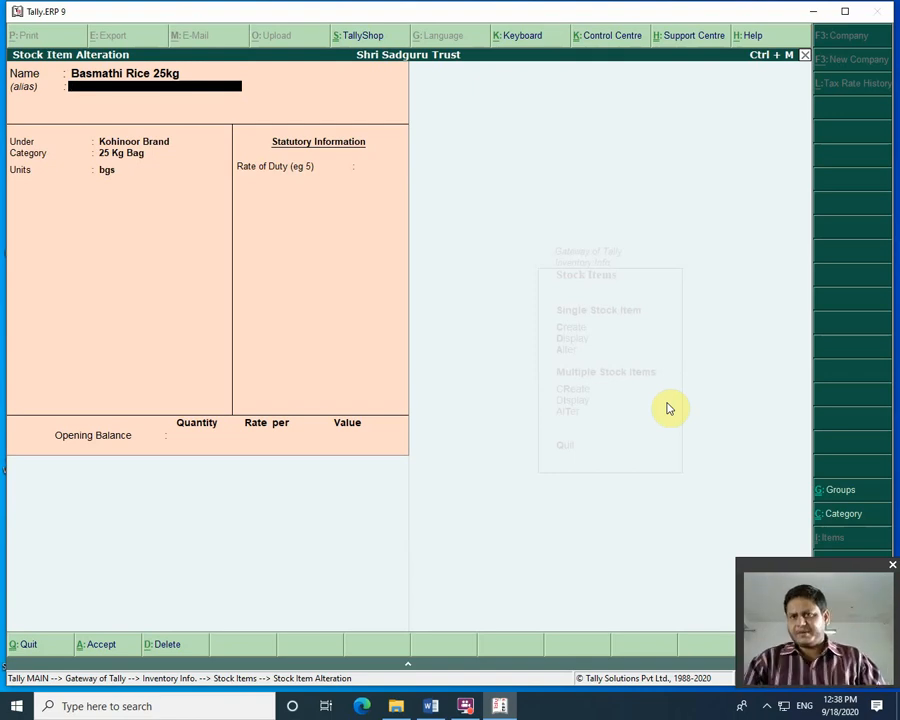
pyautogui.press('BackSpace')
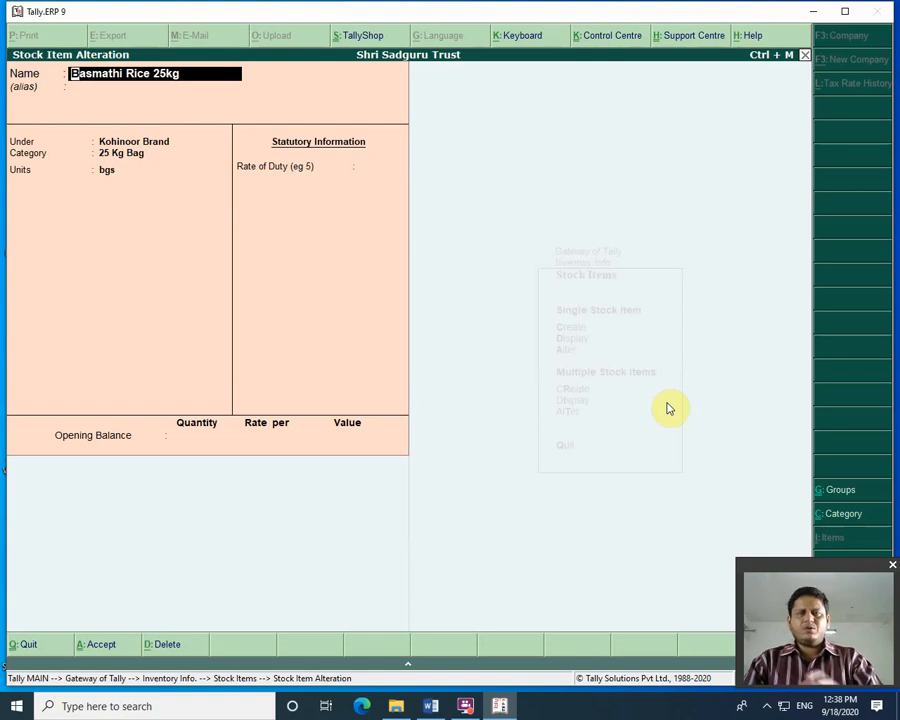
pyautogui.press('BackSpace')
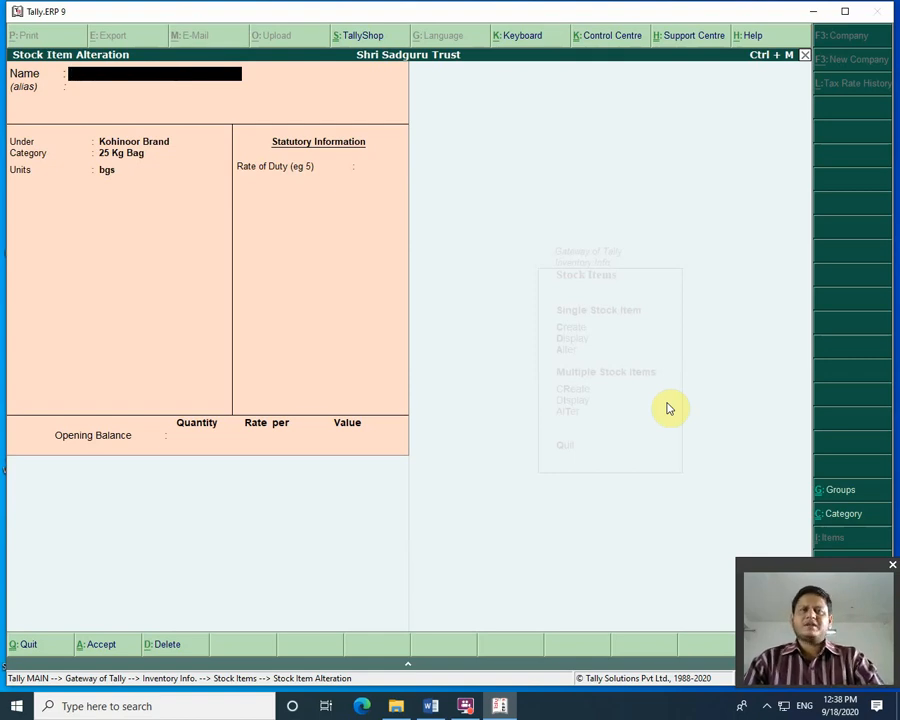
pyautogui.press('Escape')
pyautogui.press('y')
pyautogui.press('BackSpace')
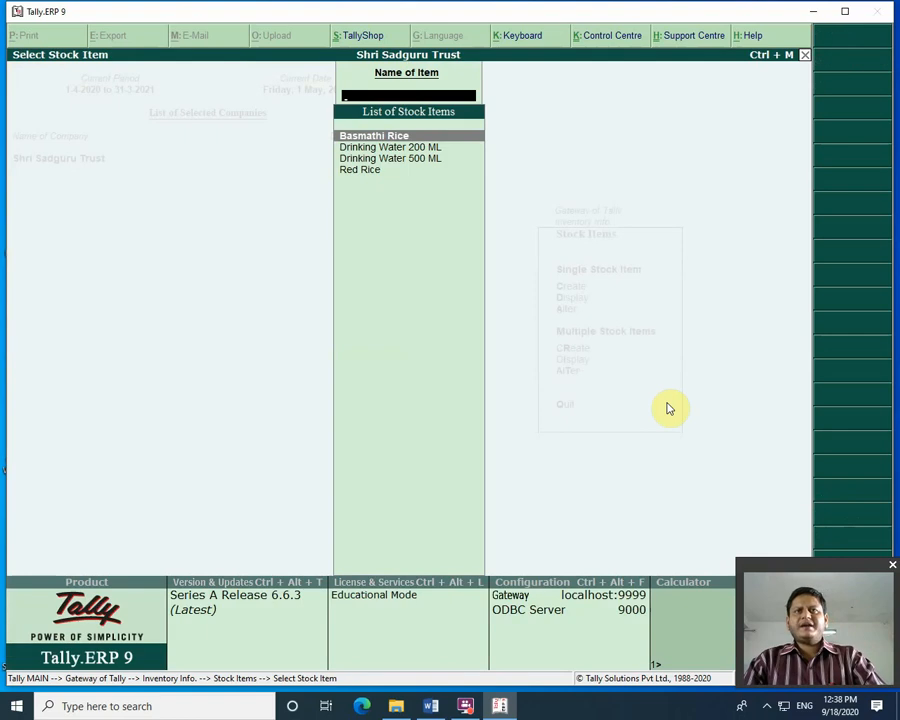
pyautogui.press('Escape')
pyautogui.press('Return')
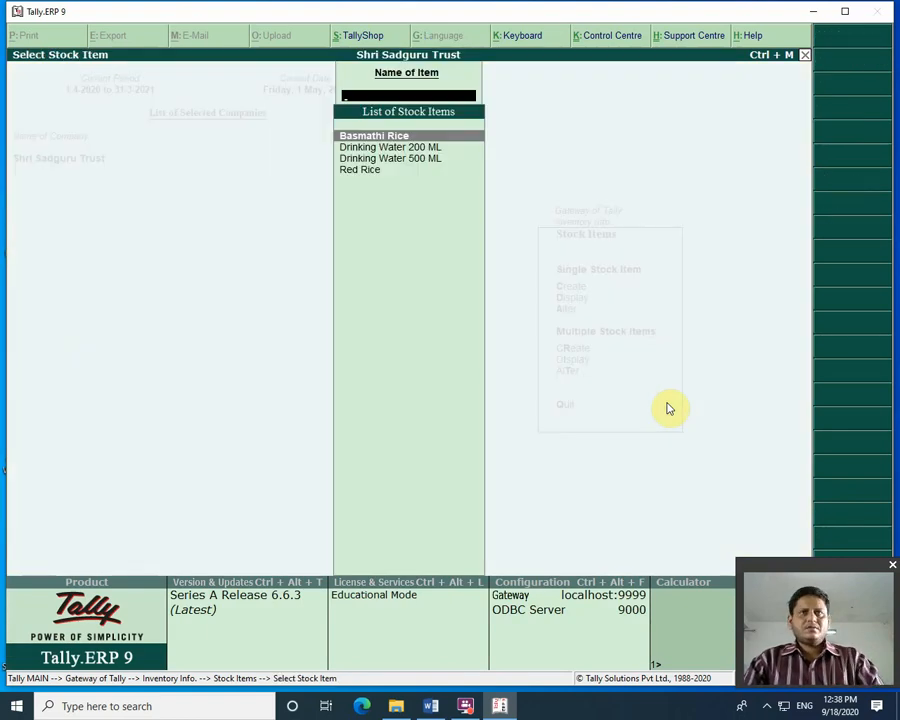
# Step: Delete the stock items Basmathi Rice and Drinking Water 200 ML
pyautogui.press('Return')
pyautogui.hotkey('alt', 'd')
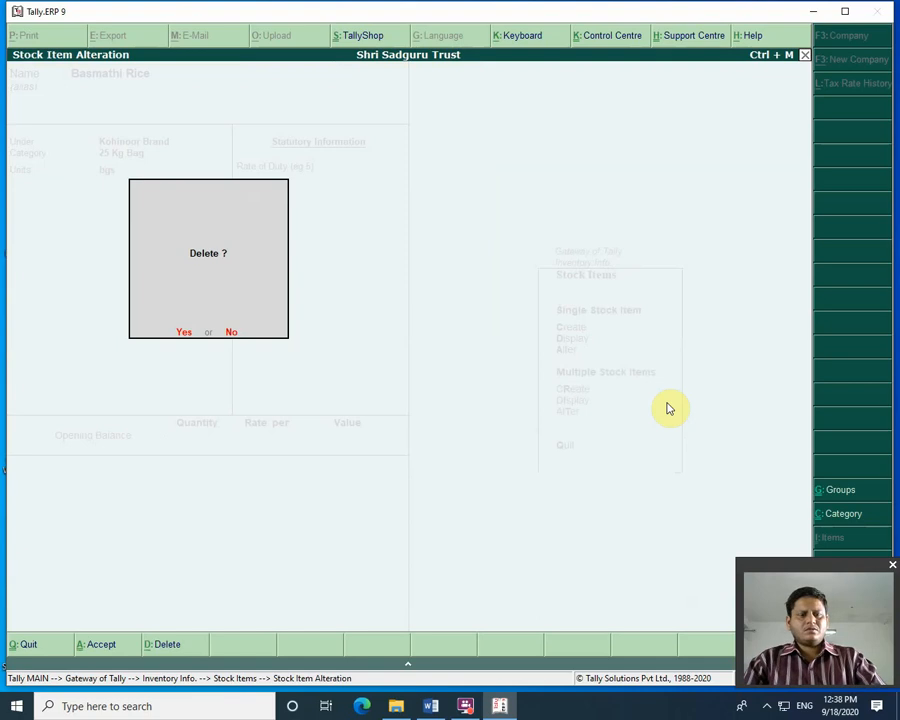
pyautogui.press('y')
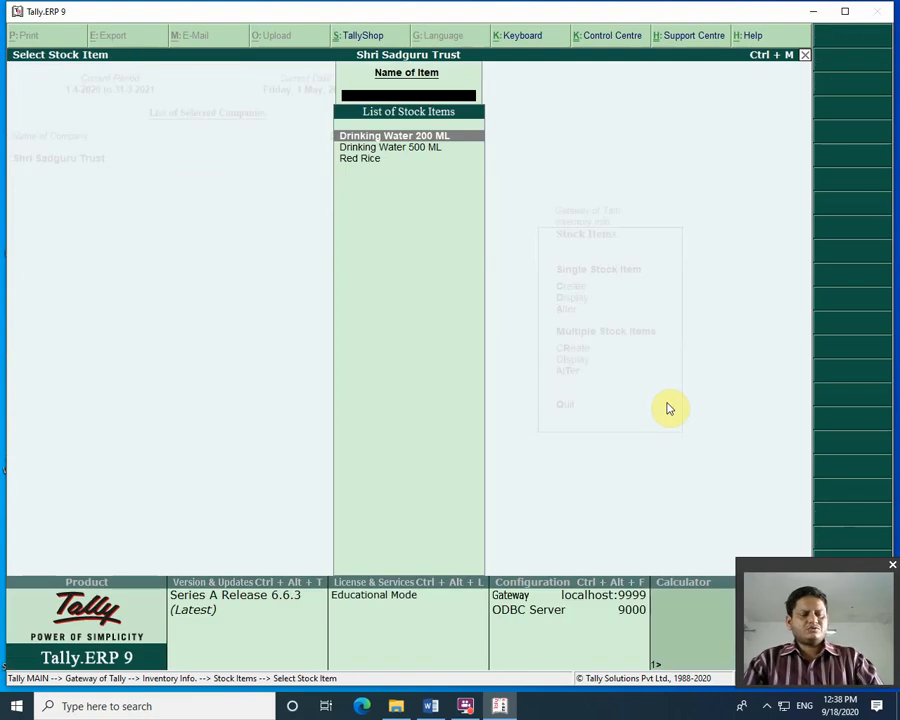
pyautogui.press('y')
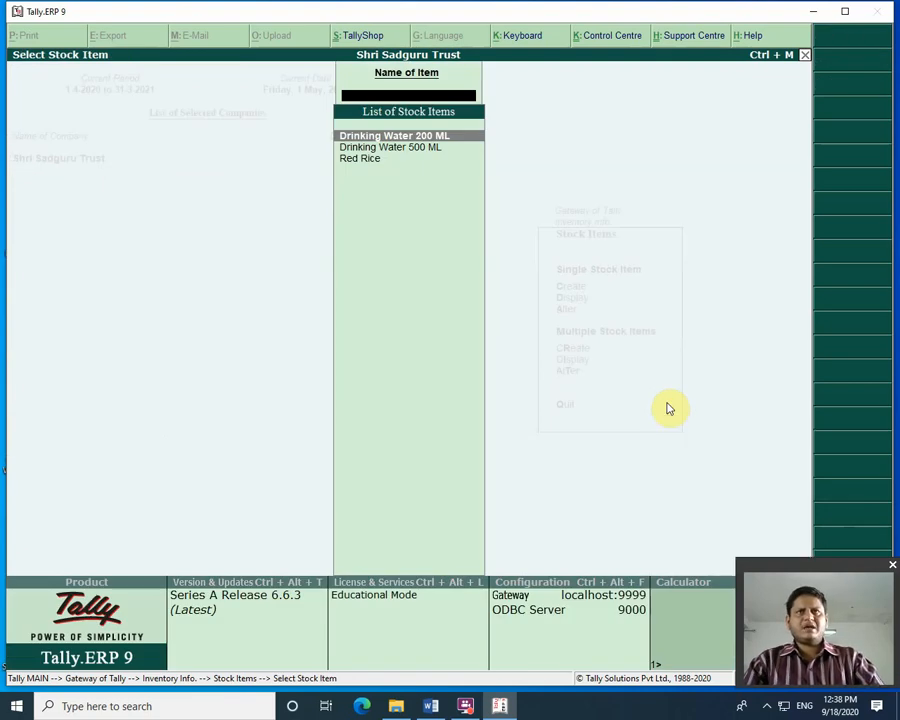
pyautogui.press('Return')
pyautogui.hotkey('alt', 'd')
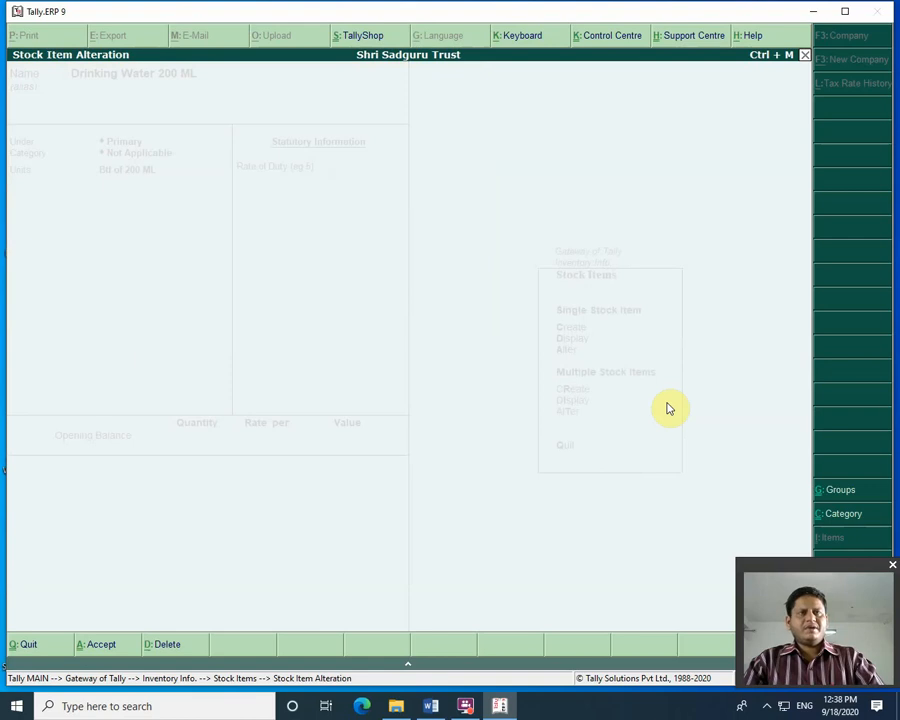
pyautogui.press('y')
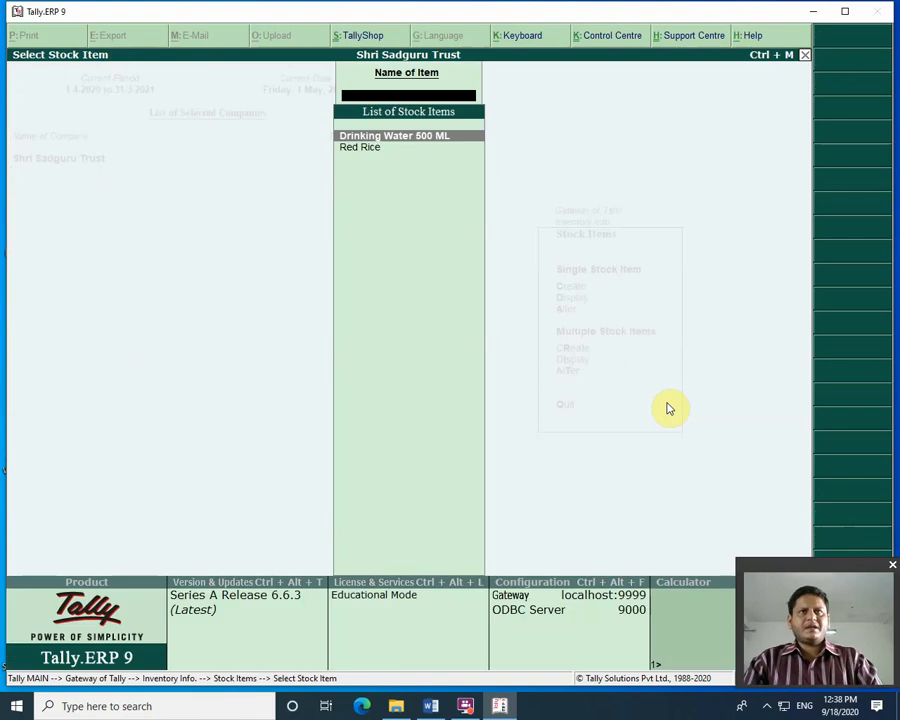
# Step: Delete the stock items Drinking Water 500 ML and Red Rice, and return to the Gateway of Tally
pyautogui.press('Return')
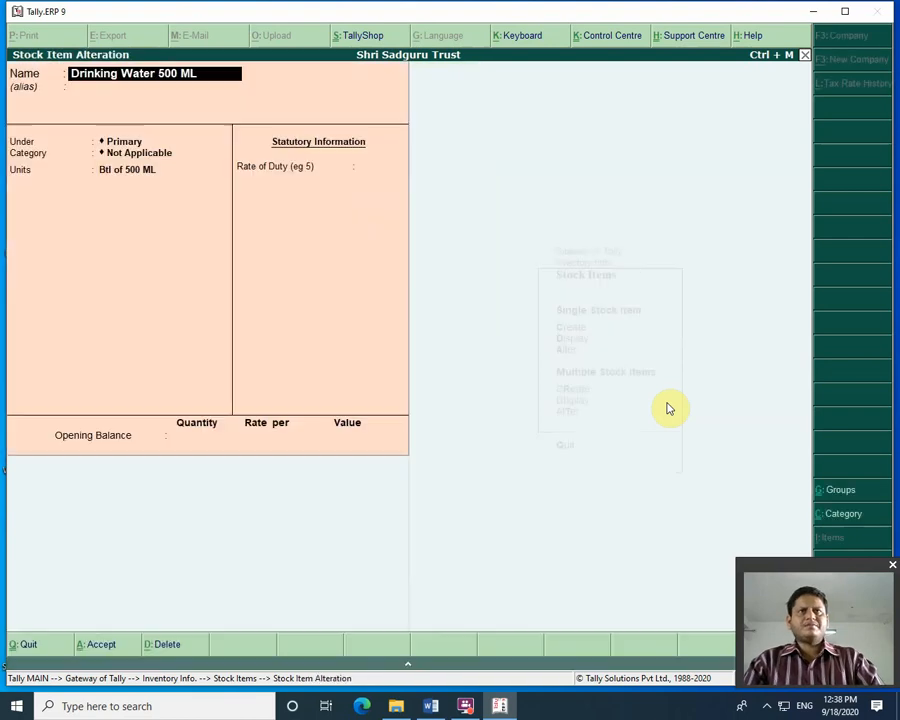
pyautogui.hotkey('alt', 'd')
pyautogui.press('y')
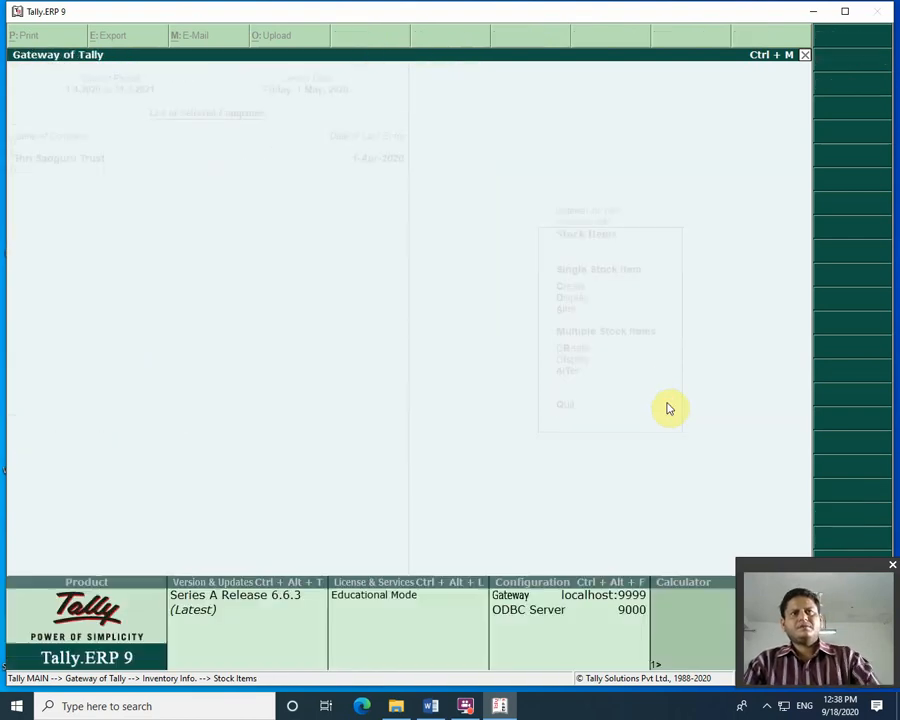
pyautogui.press('y')
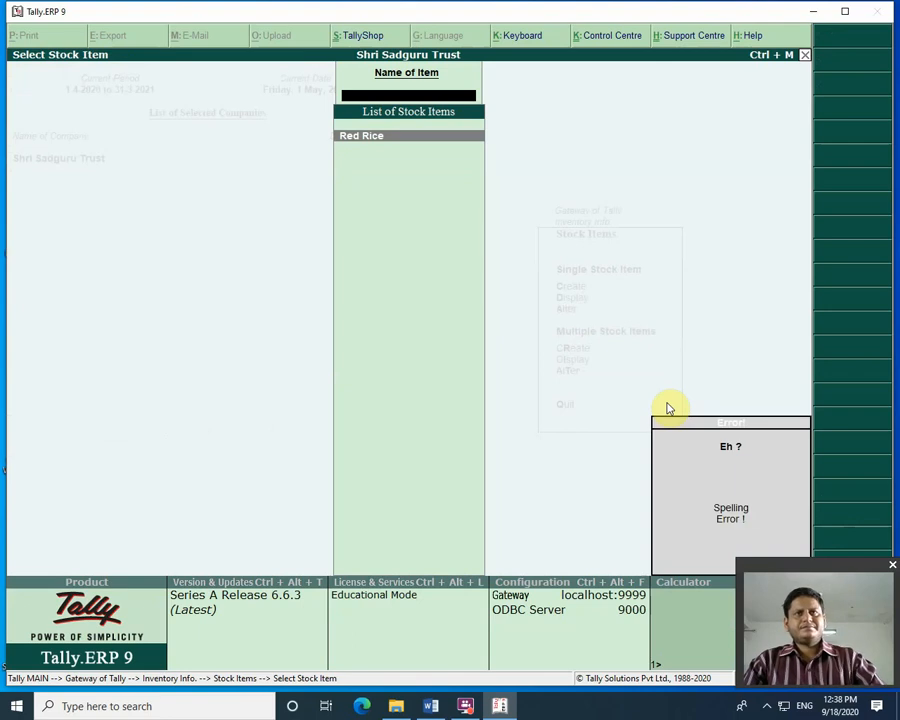
pyautogui.press('Return')
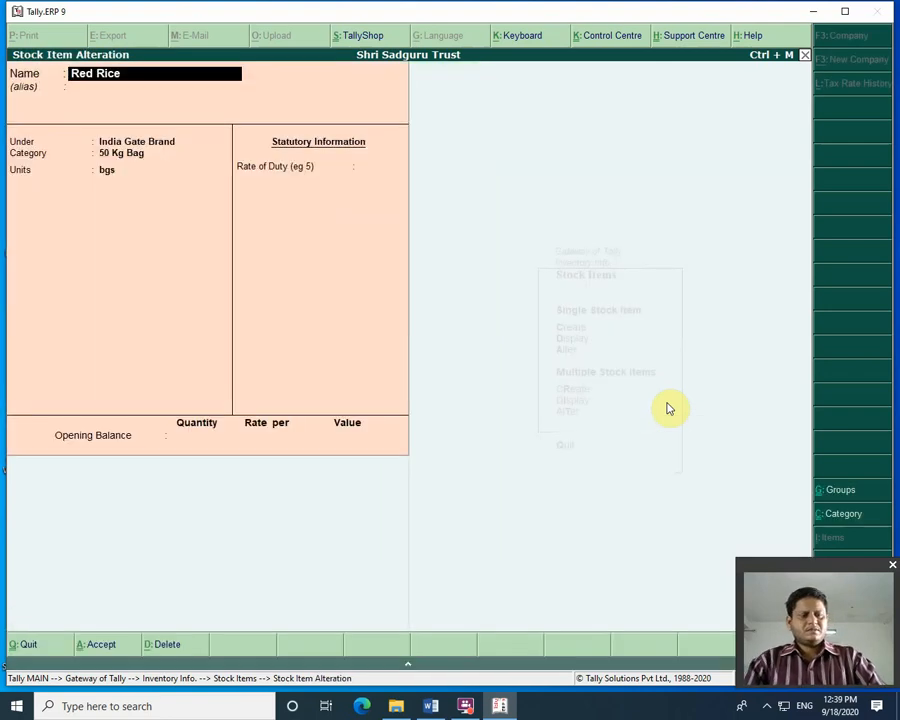
pyautogui.hotkey('alt', 'd')
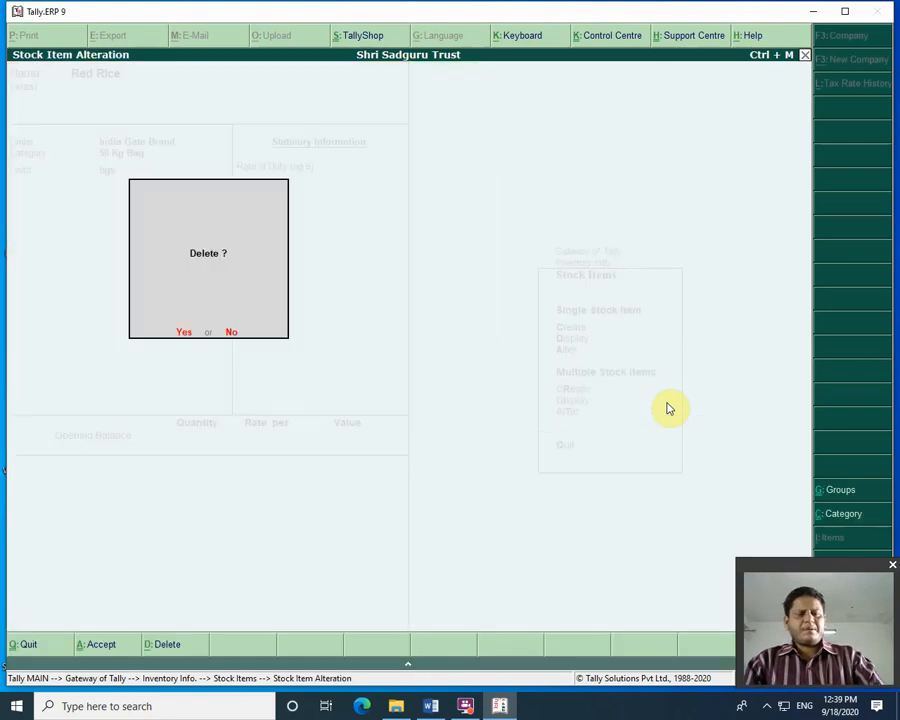
pyautogui.press('y')
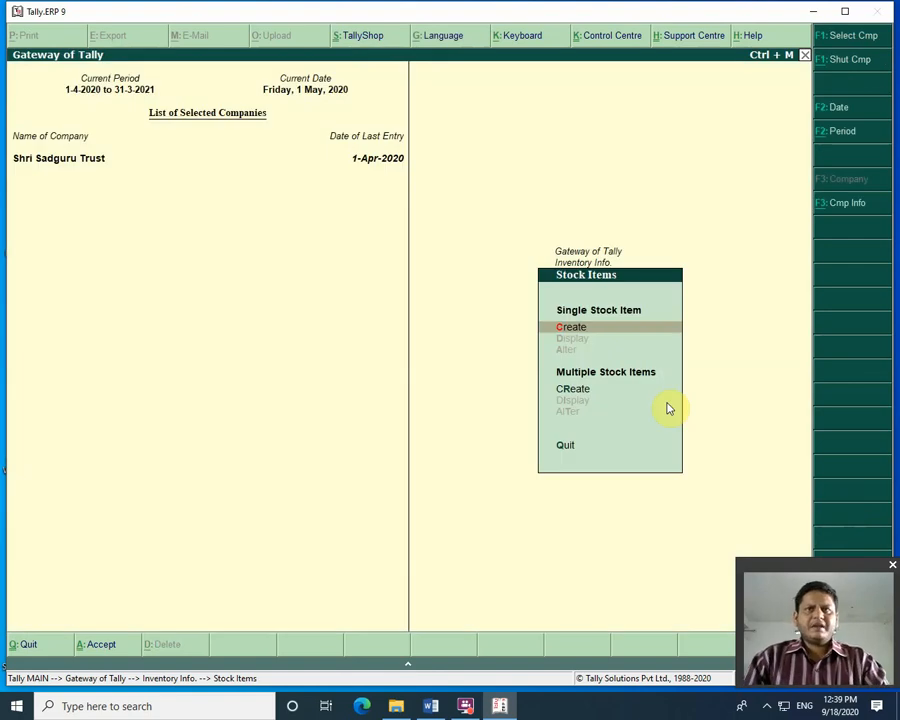
pyautogui.press('Escape')
pyautogui.press('Escape')
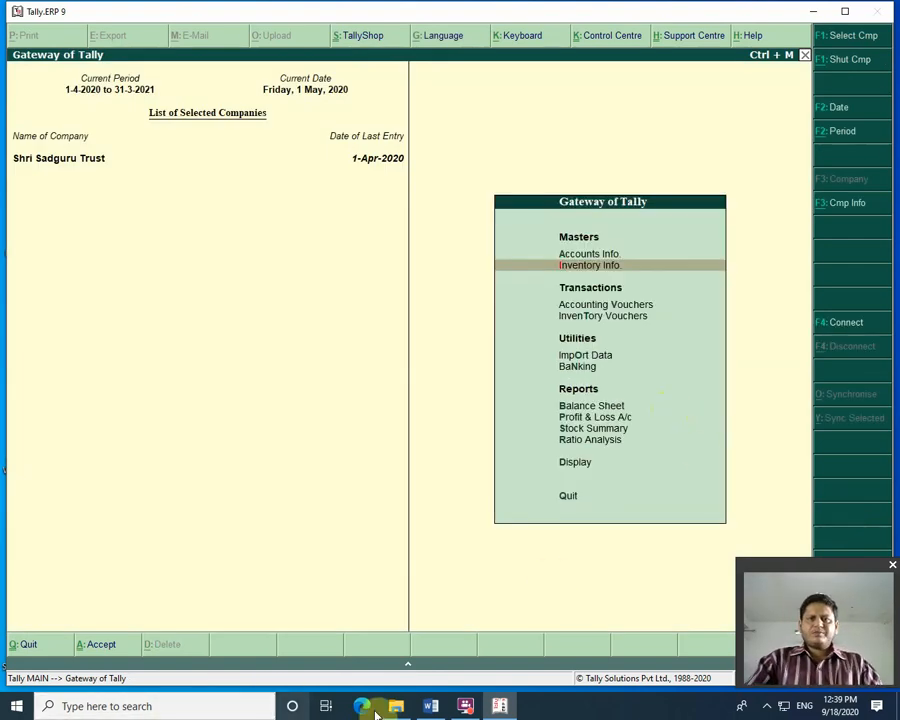
# Step: Switch to the Journal Entry Question document in Word and read the highlighted questions 12 to 17
pyautogui.click(433, 708)
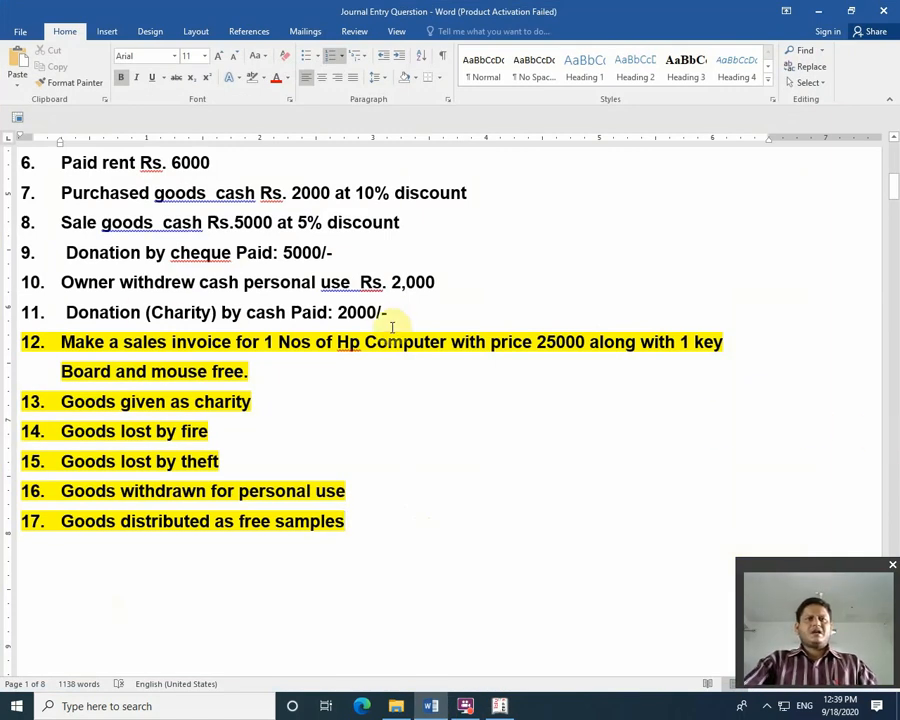
pyautogui.scroll(-1, 402, 330)
pyautogui.scroll(-1, 404, 333)
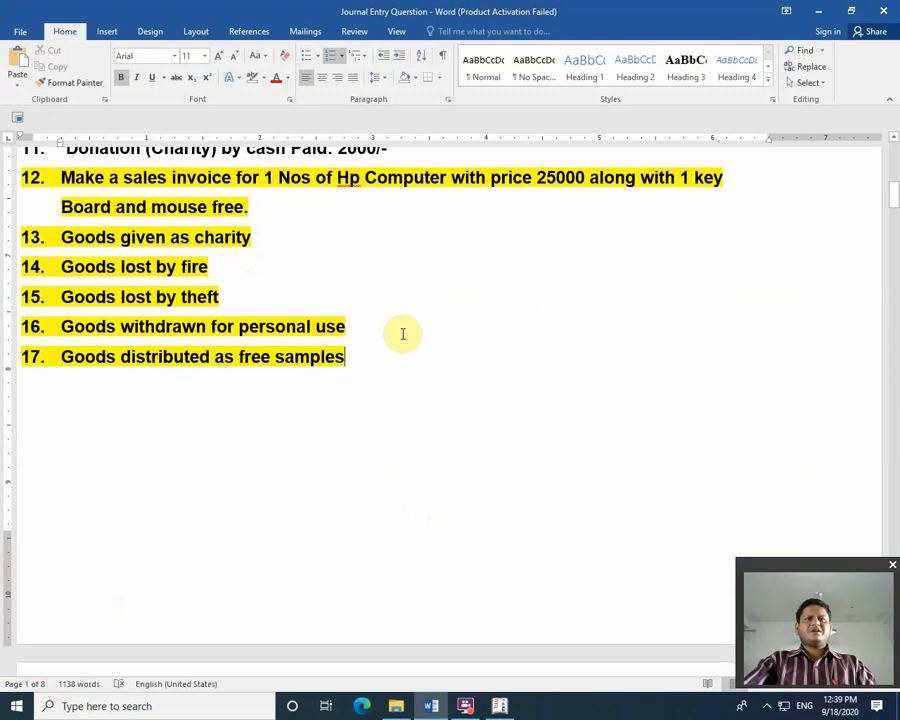
pyautogui.scroll(1, 404, 333)
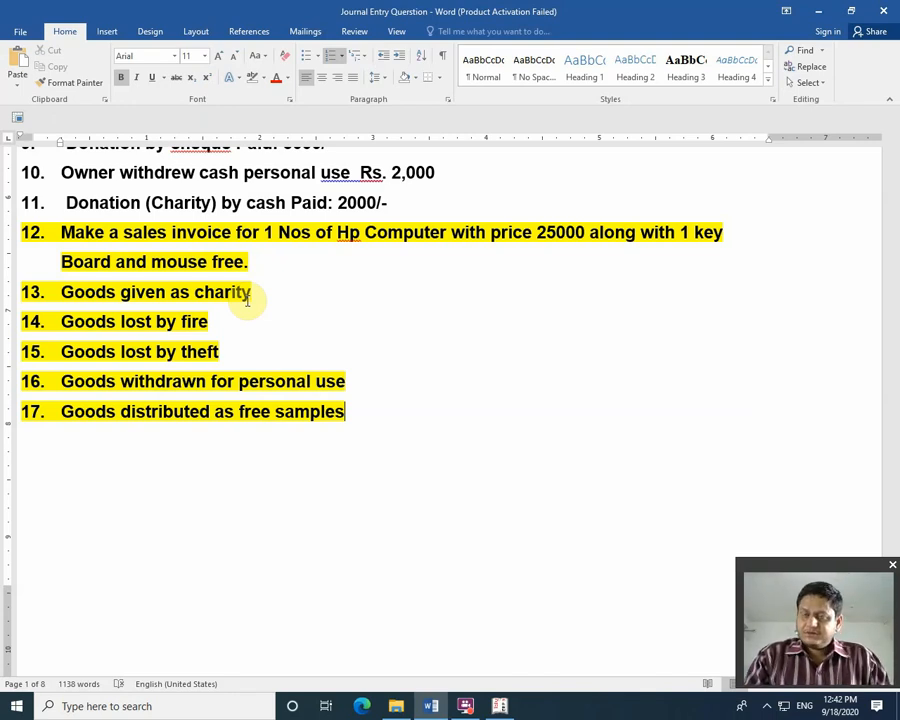
# Step: Switch back to Tally.ERP 9 and examine the units of measure available for alteration in Inventory Info
pyautogui.click(504, 705)
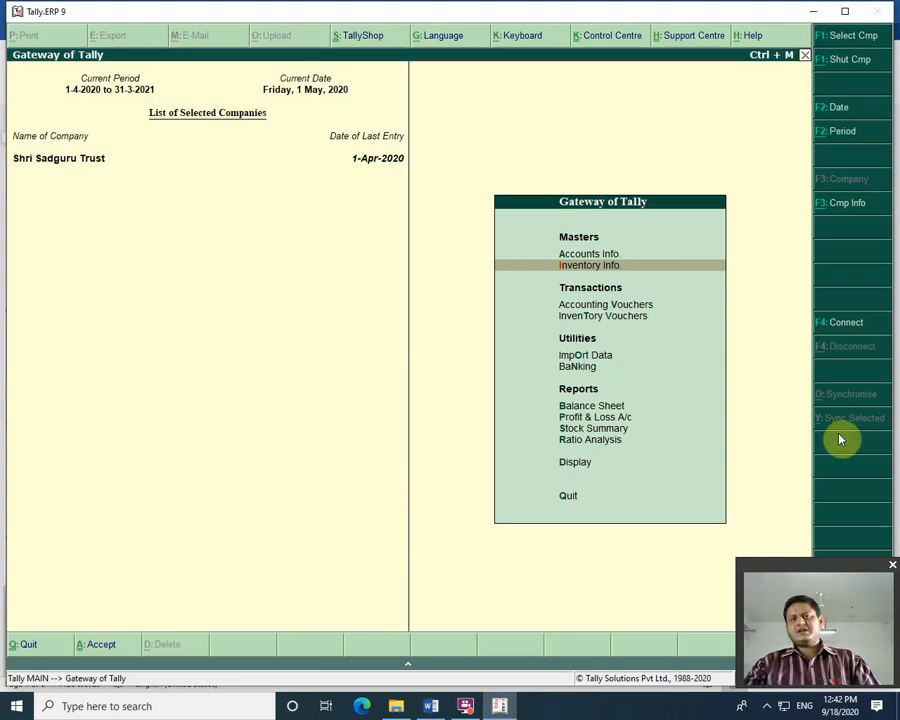
pyautogui.press('Return')
pyautogui.press('Down')
pyautogui.press('Down')
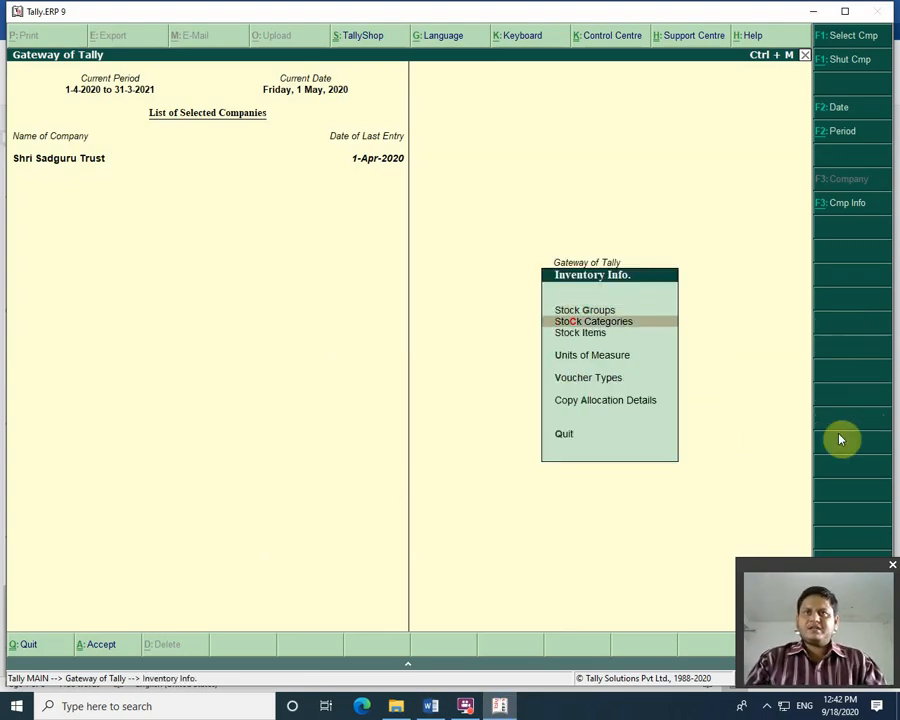
pyautogui.press('Down')
pyautogui.press('Return')
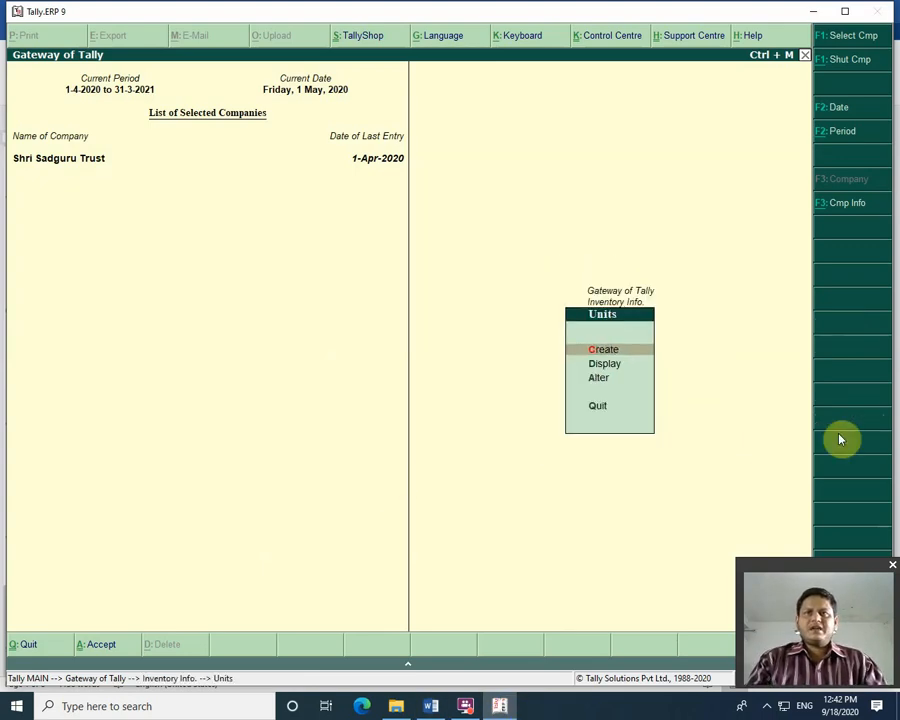
pyautogui.press('Down')
pyautogui.press('Down')
pyautogui.press('Return')
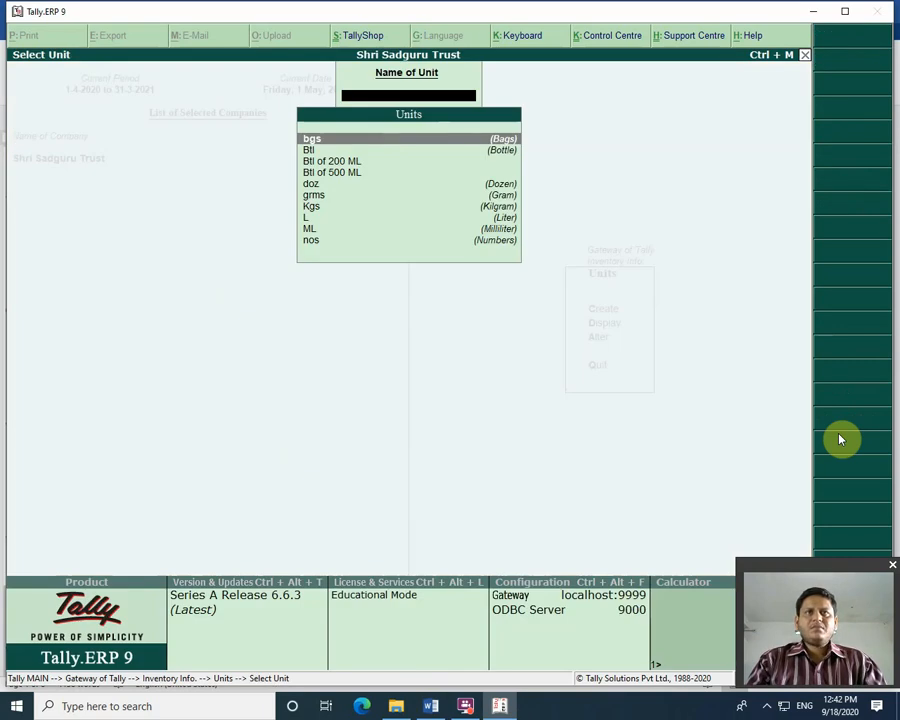
pyautogui.press('Down')
pyautogui.press('Down')
pyautogui.press('Down')
pyautogui.press('Down')
pyautogui.press('Down')
pyautogui.press('Down')
pyautogui.press('Down')
pyautogui.press('Down')
pyautogui.press('Down')
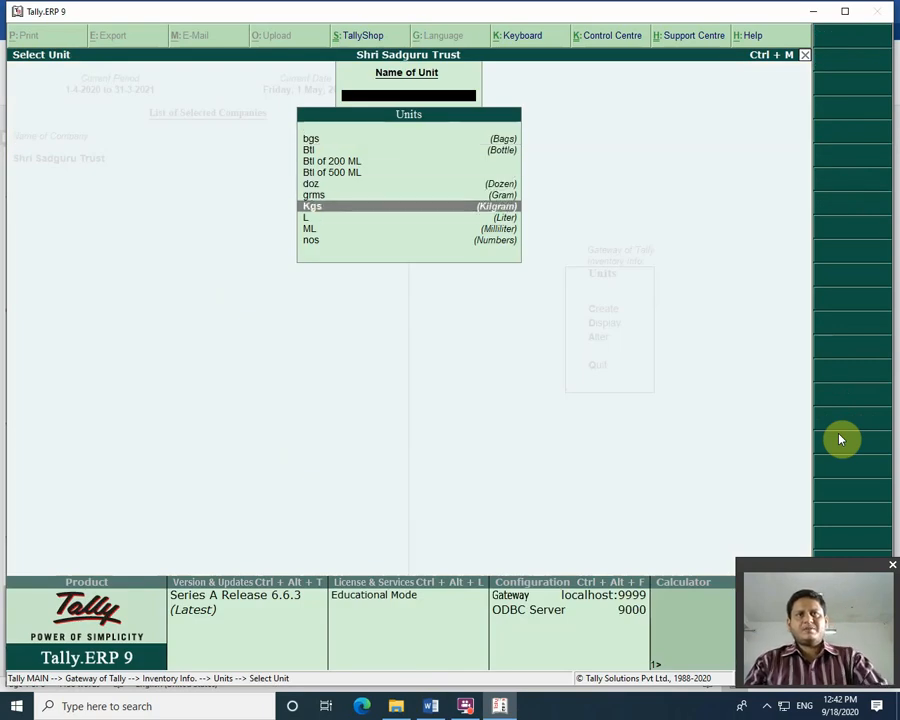
pyautogui.press('Escape')
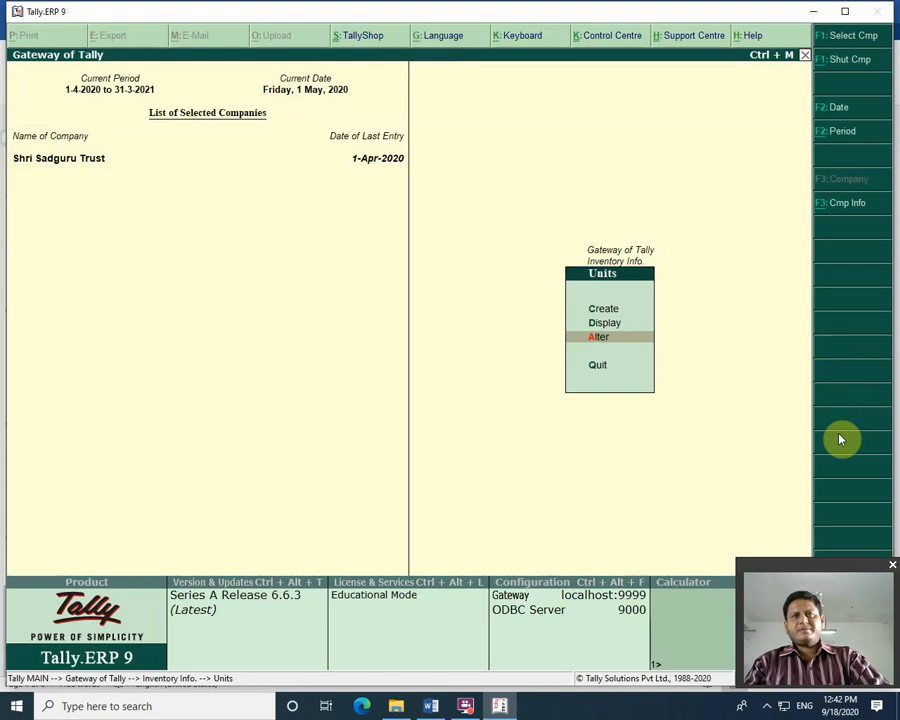
pyautogui.press('Escape')
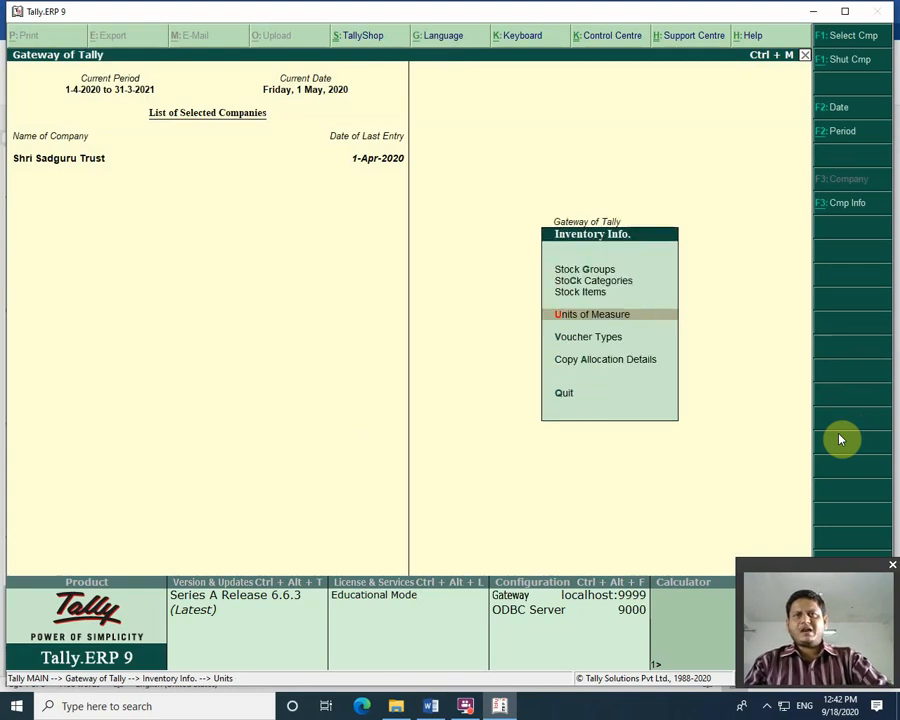
# Step: Open the creation form for a new single stock item
pyautogui.press('Up')
pyautogui.press('Return')
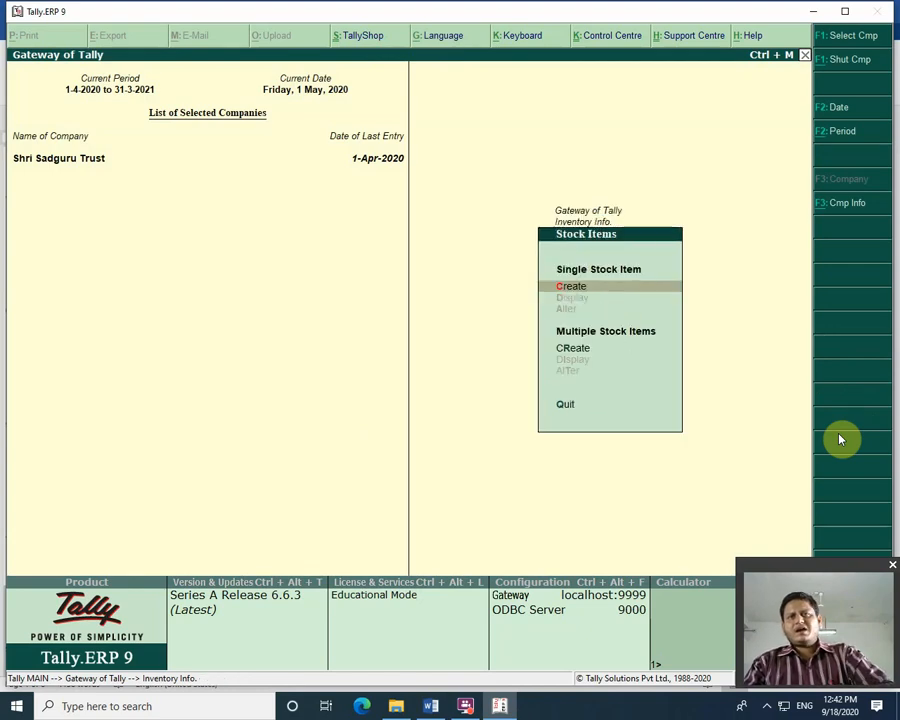
pyautogui.press('Return')
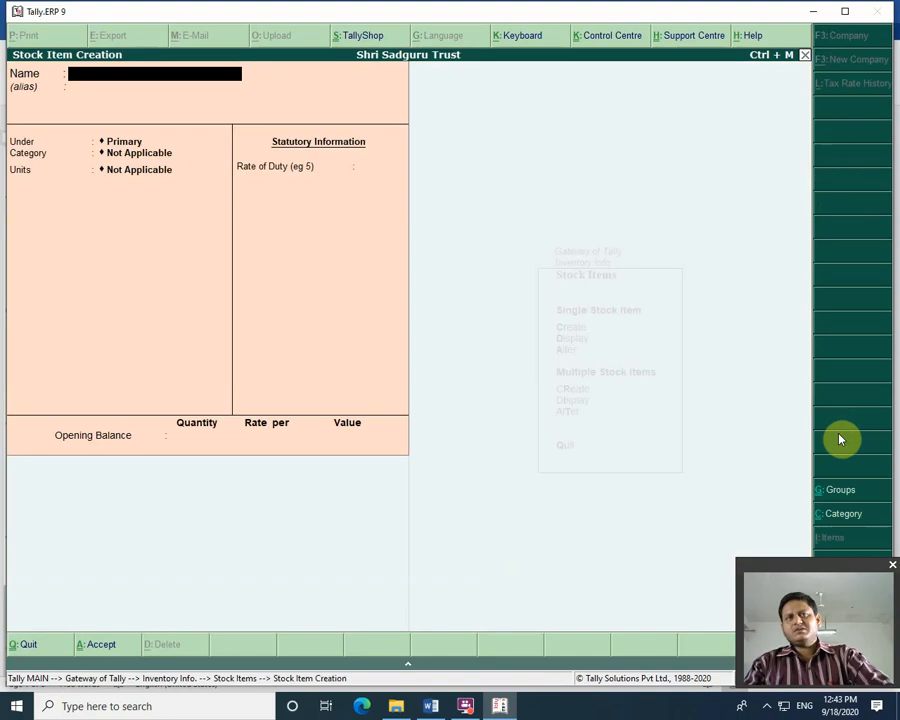
pyautogui.write('Com')
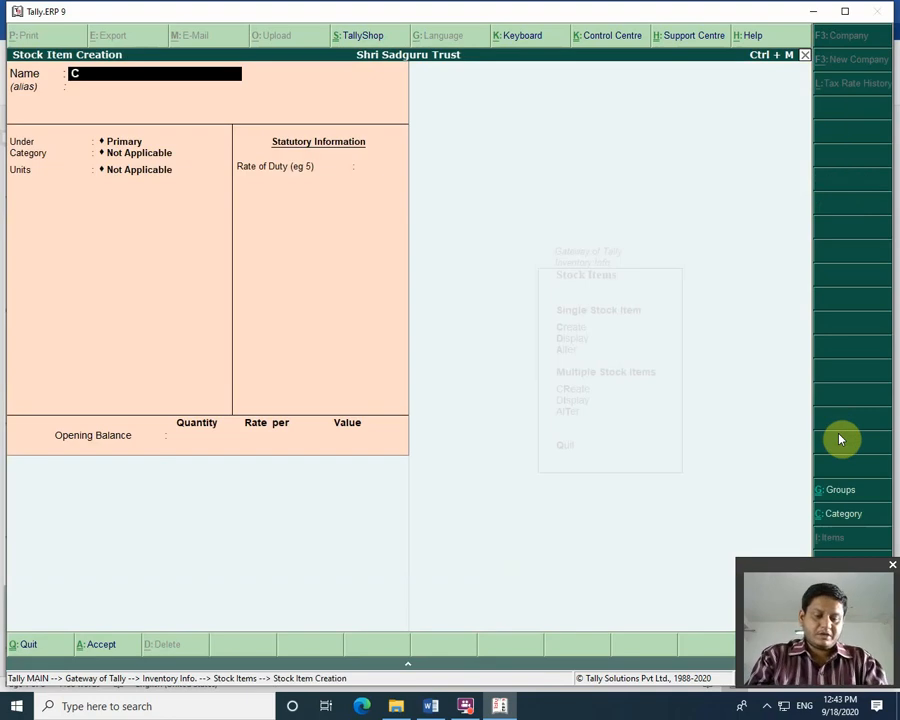
pyautogui.press('BackSpace')
pyautogui.press('BackSpace')
pyautogui.press('BackSpace')
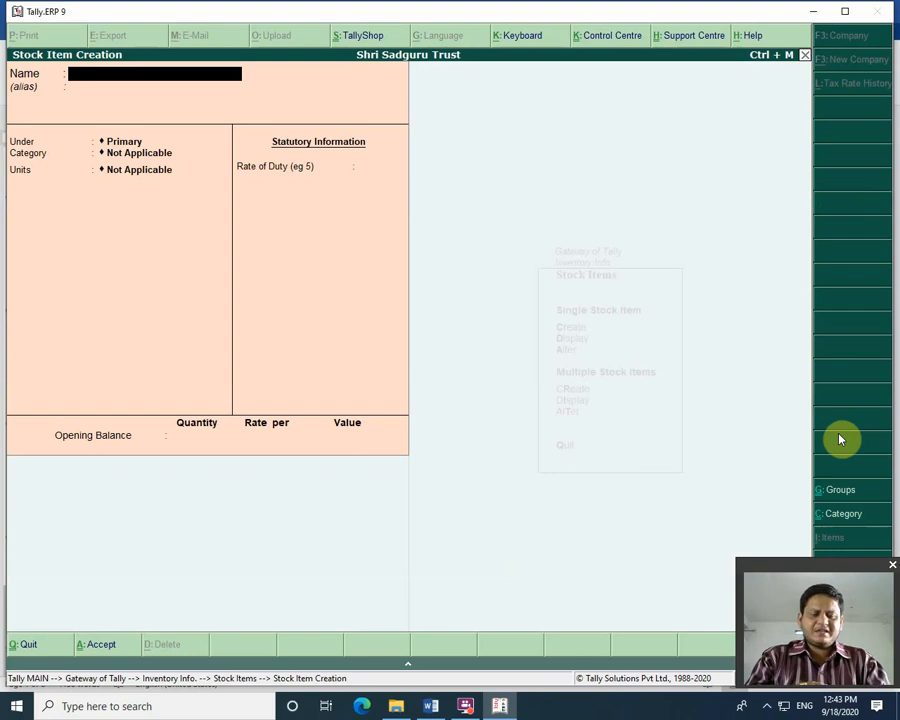
# Step: Name the new stock item Hp Computer, keeping it under Primary with category Not Applicable
pyautogui.write('H')
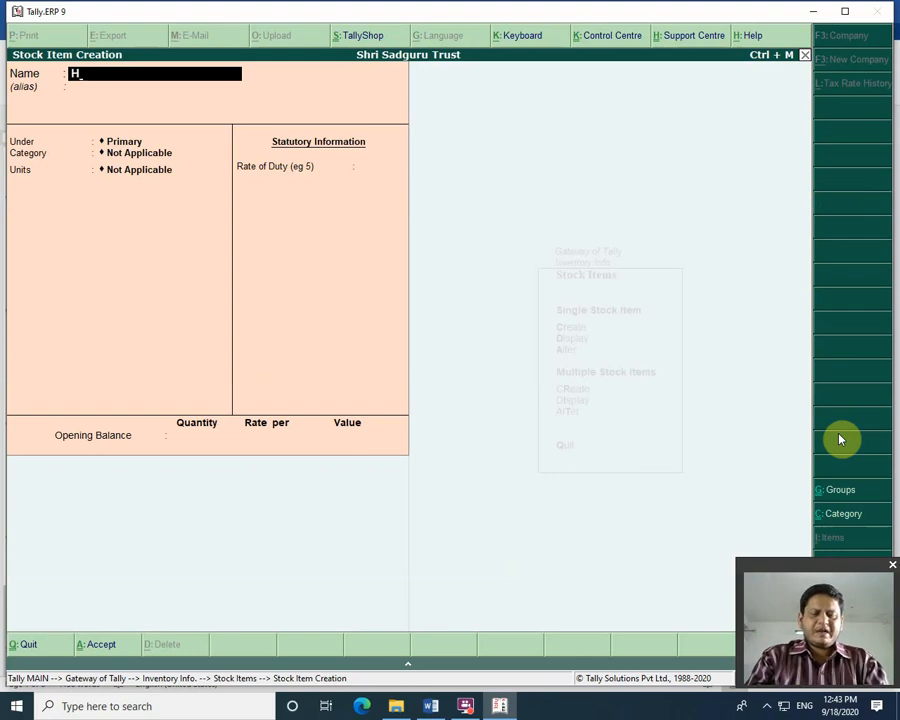
pyautogui.write('p Co')
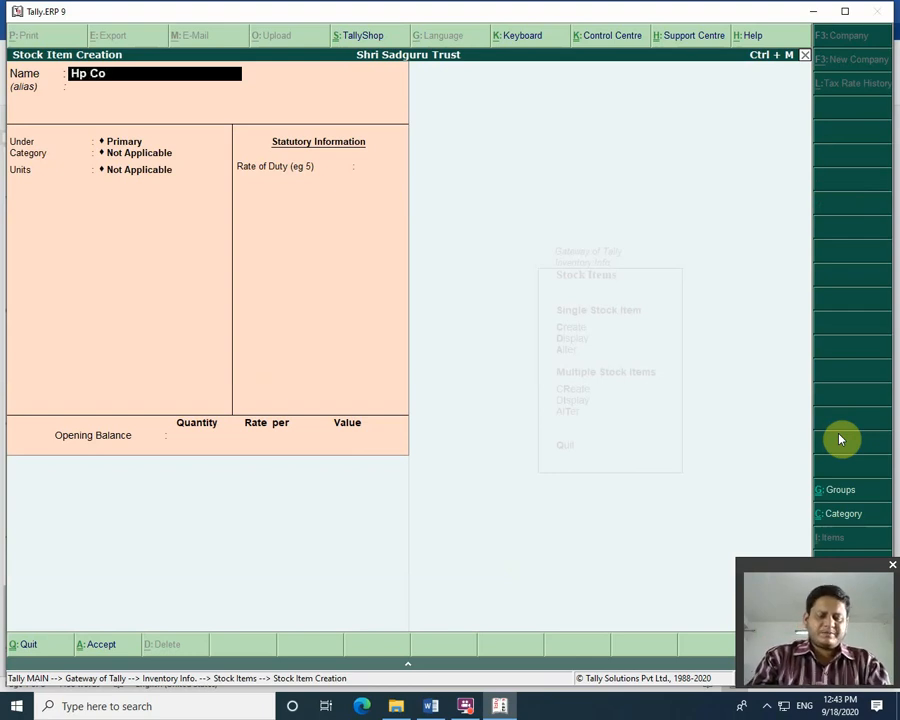
pyautogui.write('mputer')
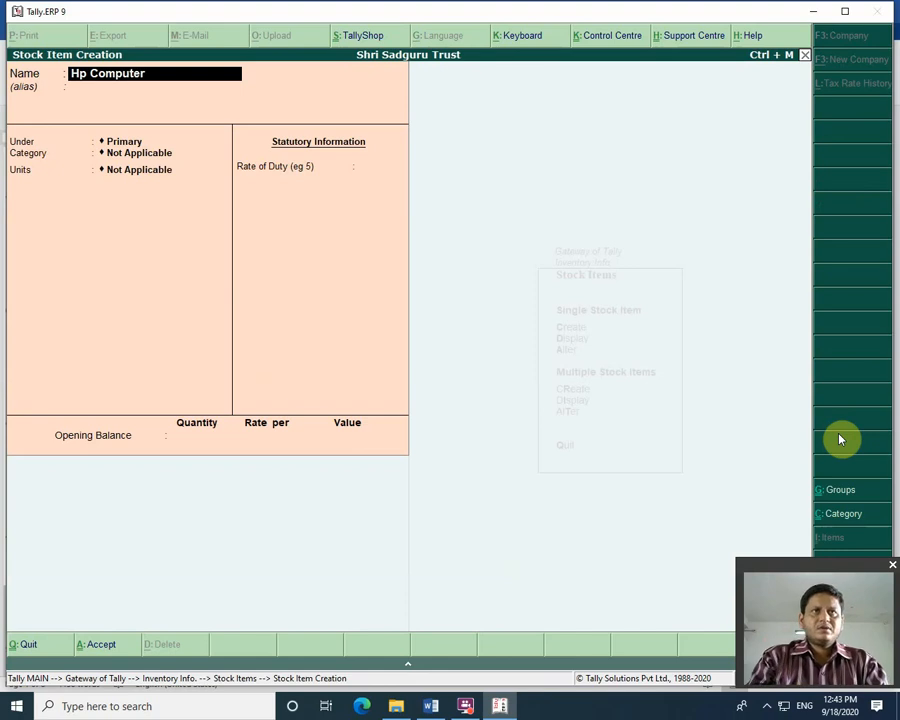
pyautogui.press('Return')
pyautogui.press('Return')
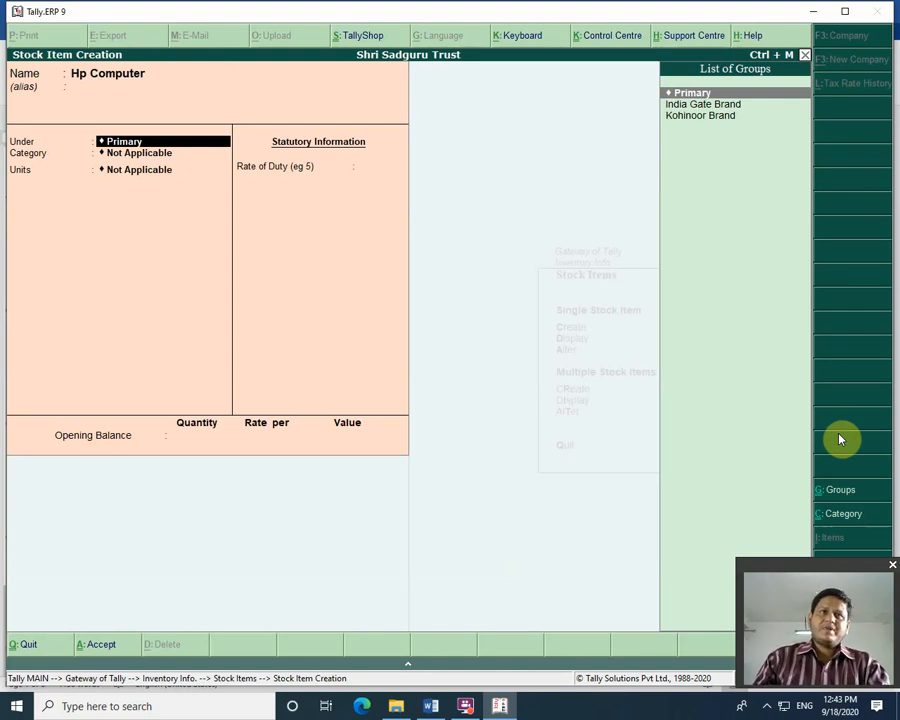
pyautogui.press('Return')
pyautogui.press('Return')
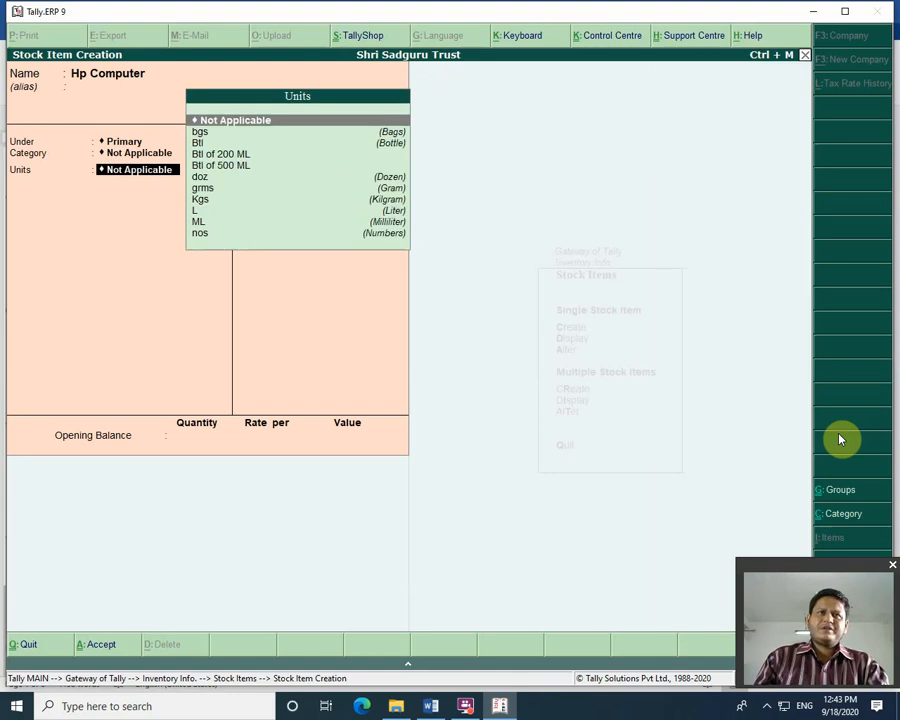
# Step: Set the units of Hp Computer to nos and save the stock item without a duty rate
pyautogui.press('Down')
pyautogui.press('Down')
pyautogui.press('Down')
pyautogui.press('Down')
pyautogui.press('Down')
pyautogui.press('Down')
pyautogui.press('Down')
pyautogui.press('Down')
pyautogui.press('Down')
pyautogui.press('Down')
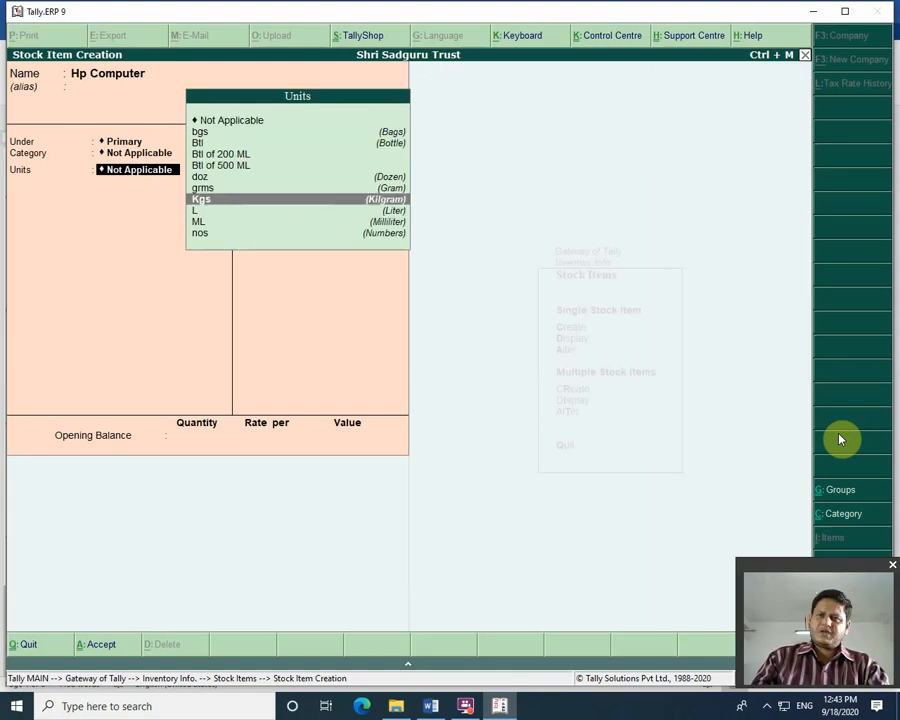
pyautogui.press('Return')
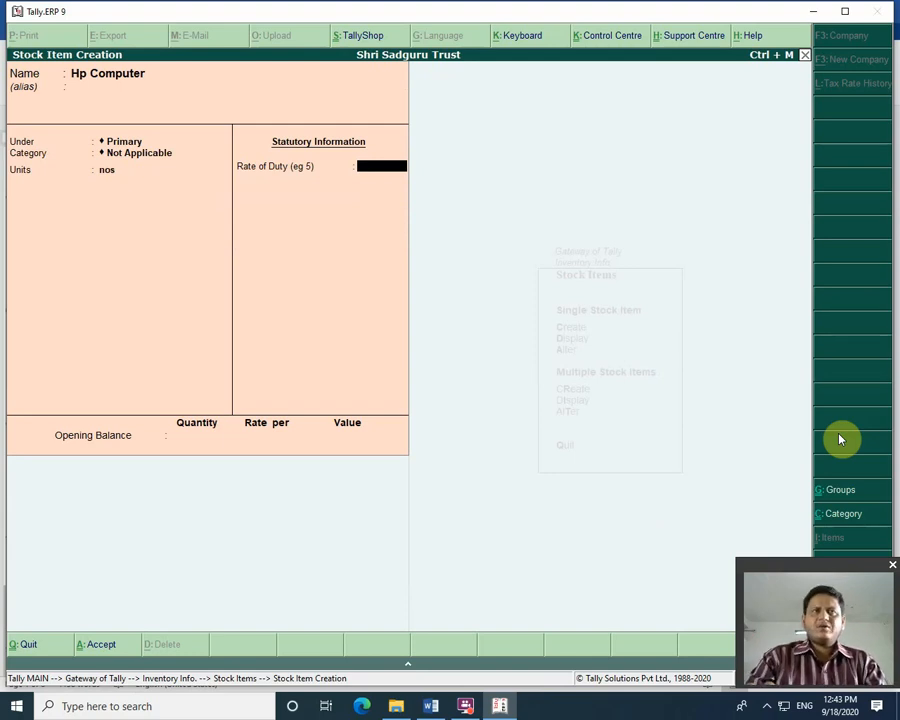
pyautogui.press('Return')
pyautogui.press('Return')
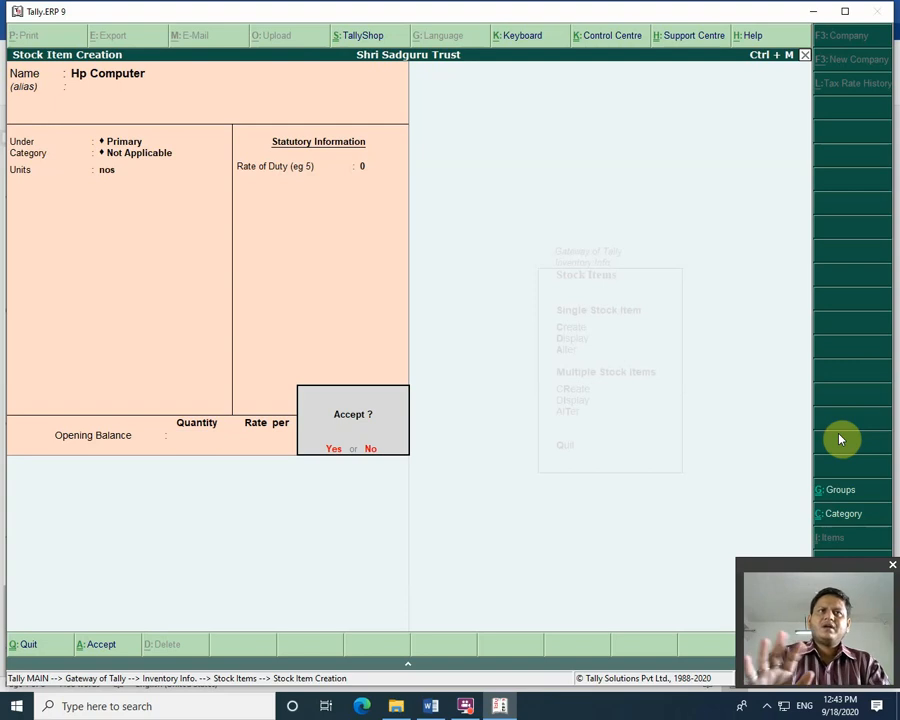
pyautogui.press('Return')
# Step: Name the second stock item Key Board, keeping it under Primary with category Not Applicable
pyautogui.write('Key')
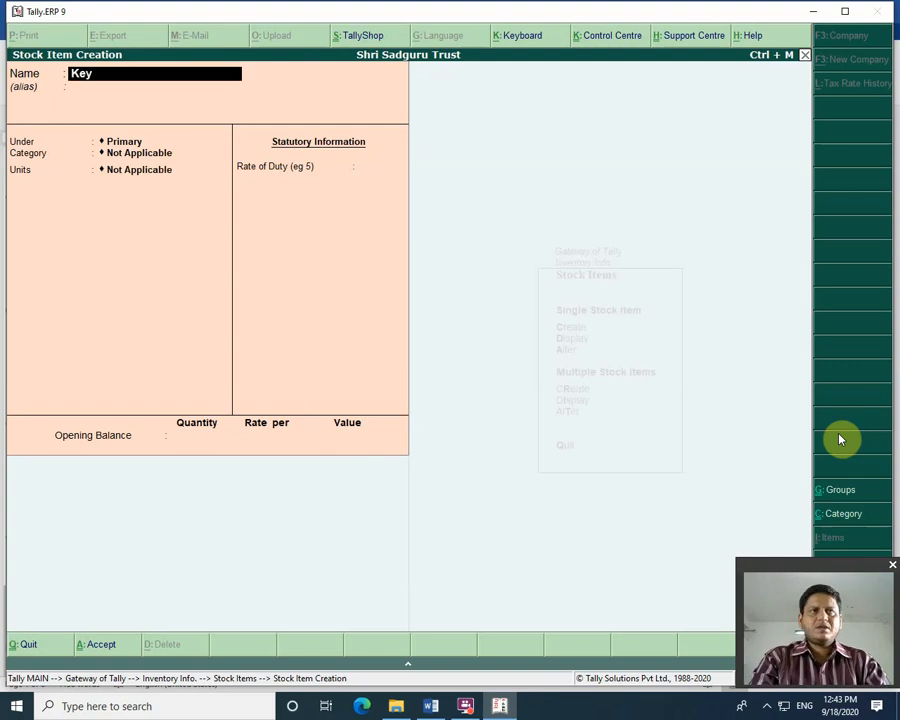
pyautogui.write(' Bo')
pyautogui.press('BackSpace')
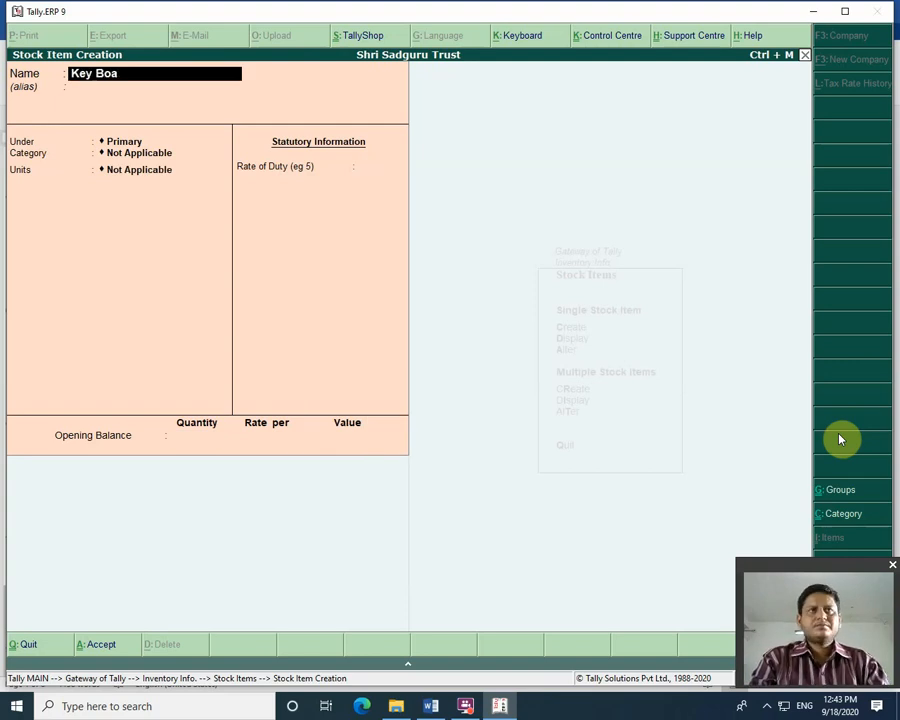
pyautogui.write('rd')
pyautogui.press('Return')
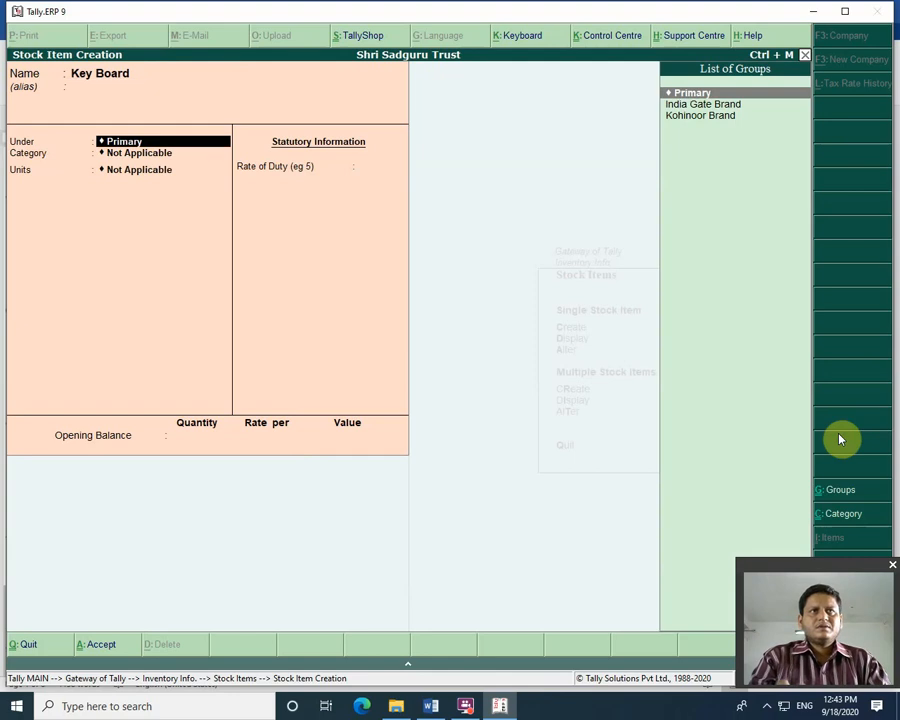
pyautogui.press('Return')
pyautogui.press('Return')
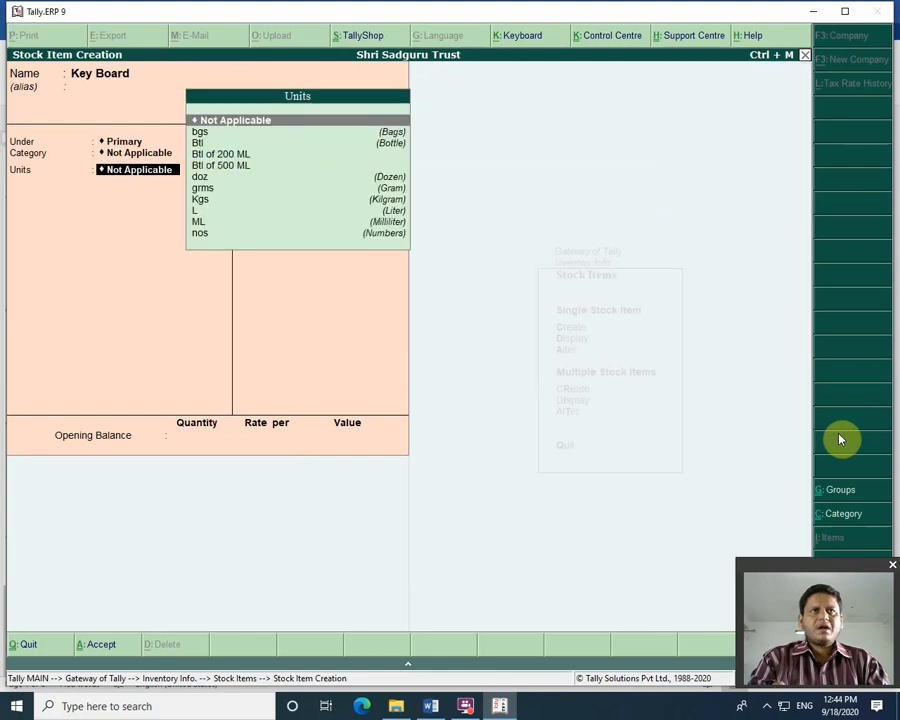
# Step: Set the units of Key Board to nos and save the stock item without a duty rate
pyautogui.press('Down')
pyautogui.press('Down')
pyautogui.press('Down')
pyautogui.press('Down')
pyautogui.press('Down')
pyautogui.press('Down')
pyautogui.press('Down')
pyautogui.press('Down')
pyautogui.press('Down')
pyautogui.press('Down')
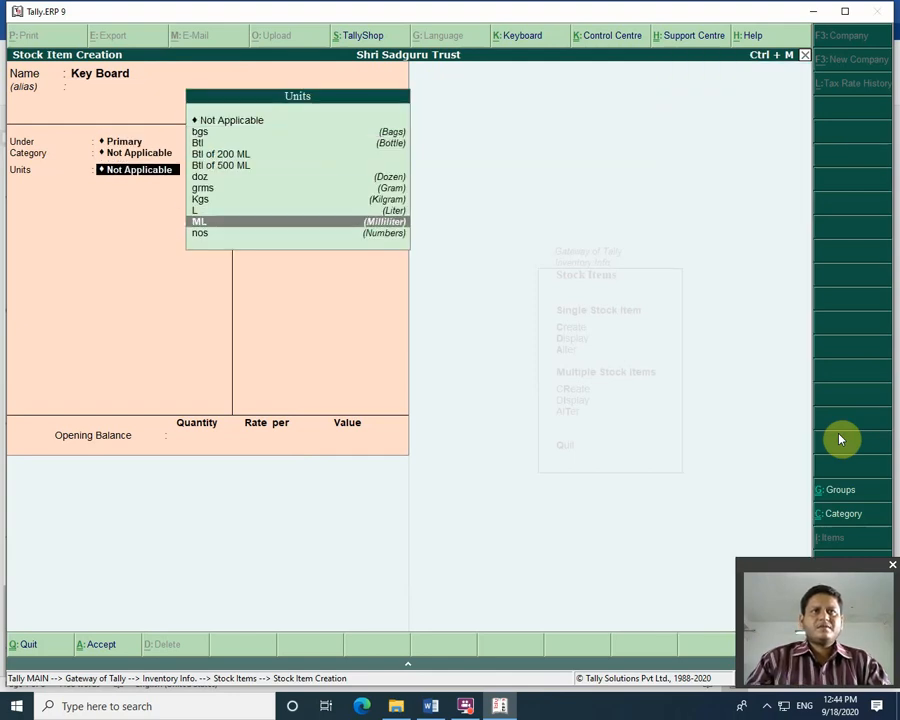
pyautogui.press('Return')
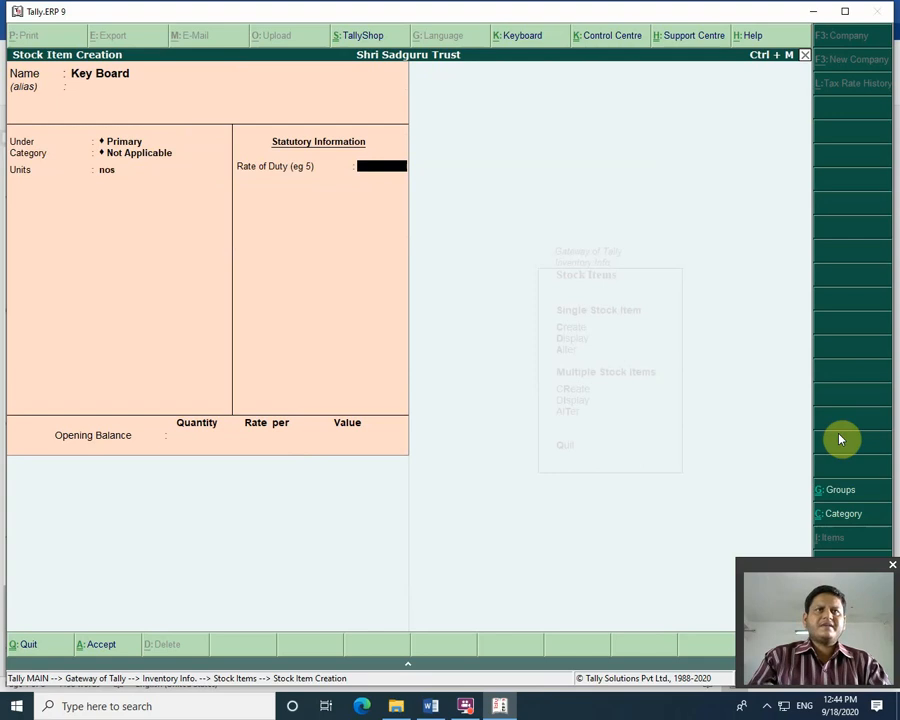
pyautogui.press('Return')
pyautogui.press('Return')
pyautogui.press('Return')
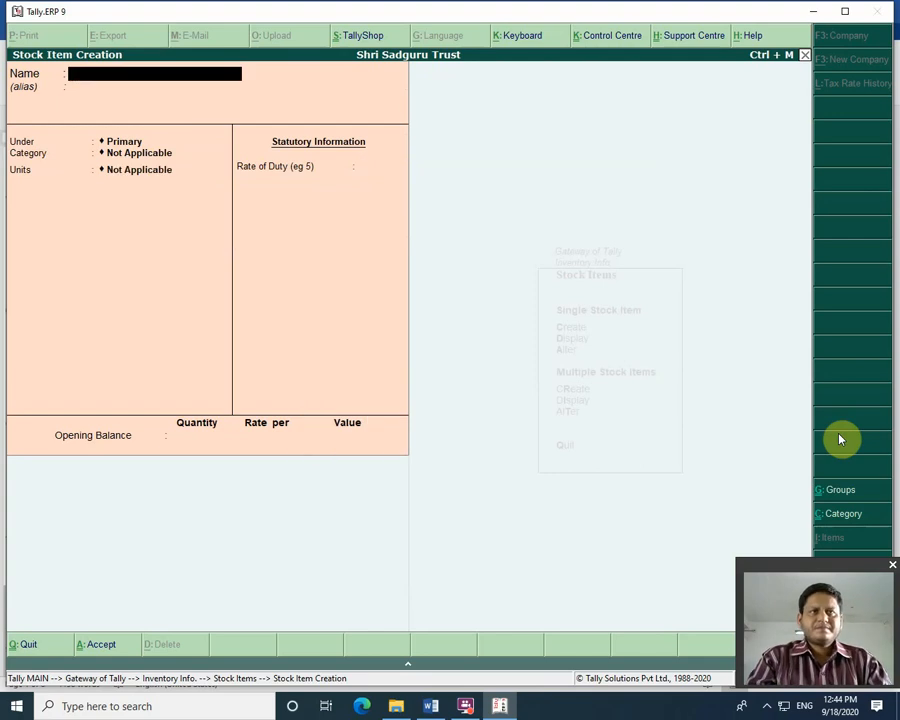
# Step: Name the third stock item Mouse, keeping it under Primary with category Not Applicable
pyautogui.write('Mouse')
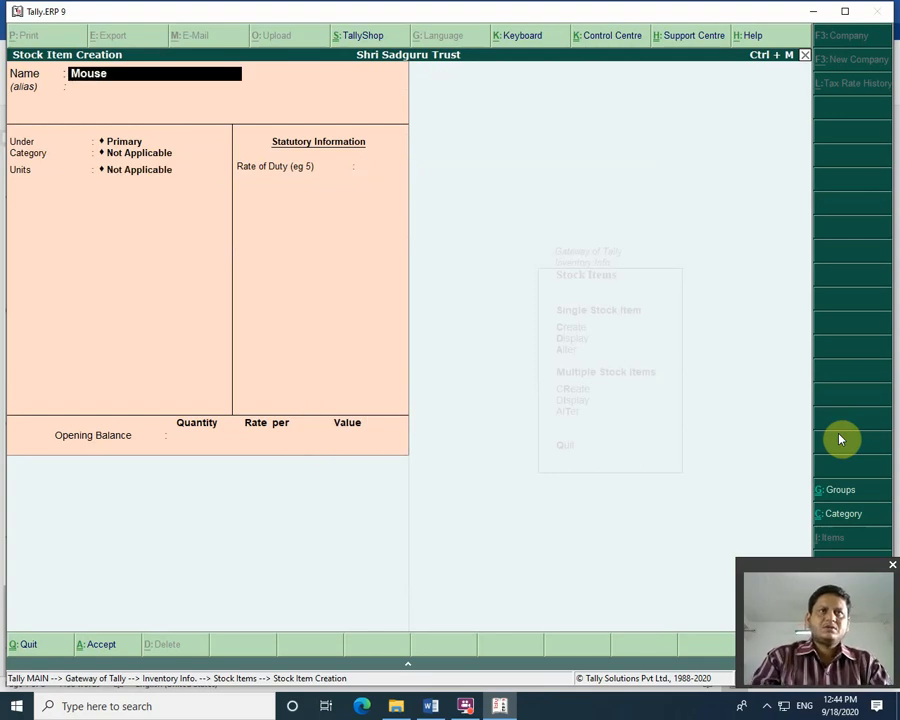
pyautogui.press('Return')
pyautogui.press('Return')
pyautogui.press('Return')
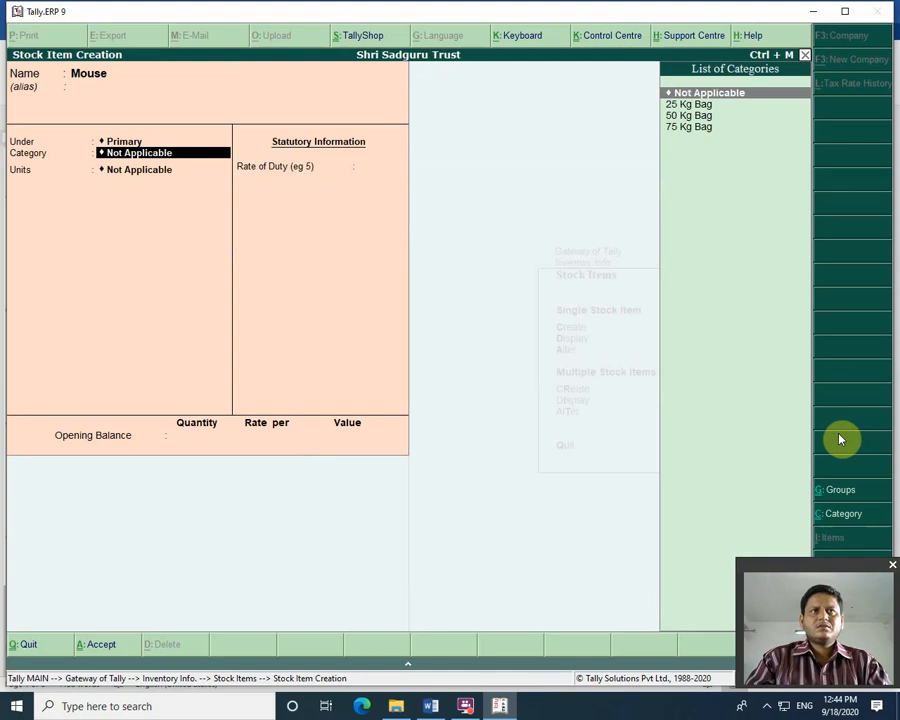
pyautogui.press('Return')
# Step: Set the units of Mouse to nos and save the stock item without a duty rate
pyautogui.press('Down')
pyautogui.press('Down')
pyautogui.press('Down')
pyautogui.press('Down')
pyautogui.press('Down')
pyautogui.press('Down')
pyautogui.press('Down')
pyautogui.press('Down')
pyautogui.press('Down')
pyautogui.press('Down')
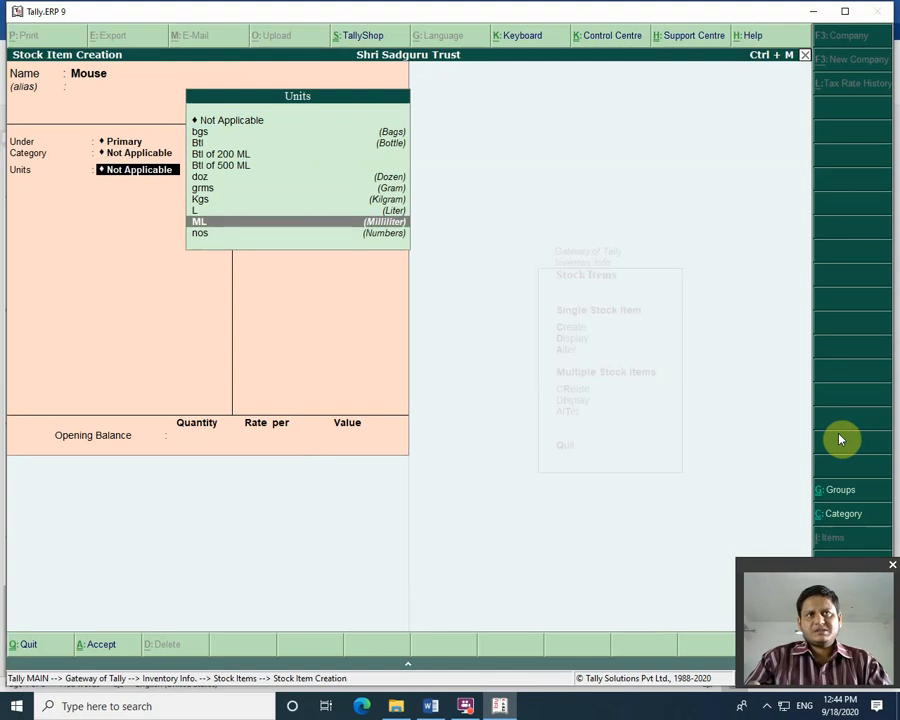
pyautogui.press('Return')
pyautogui.press('Return')
pyautogui.press('Return')
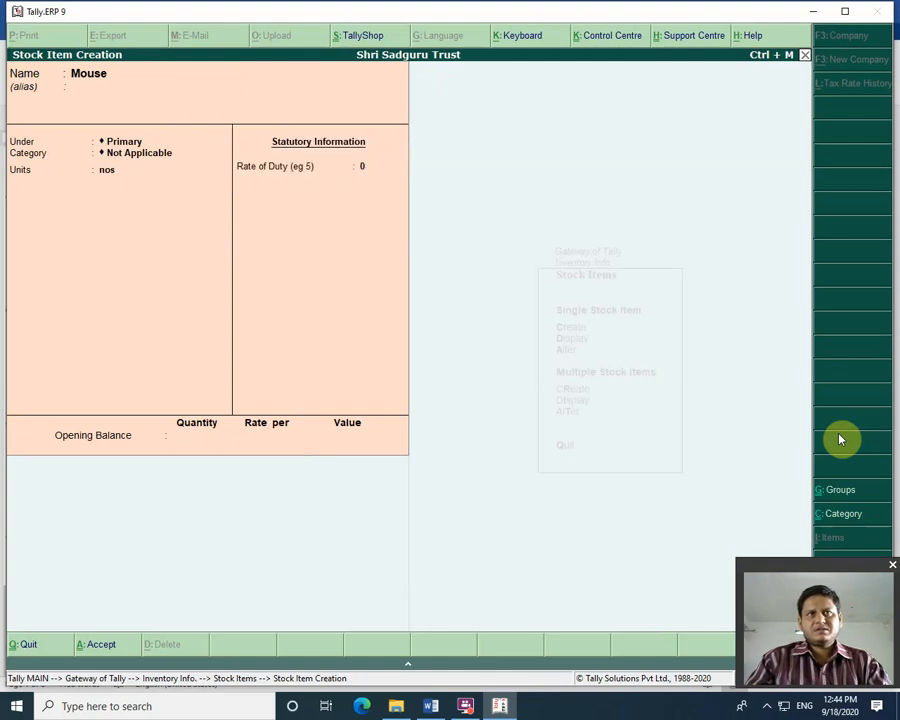
# Step: Quit stock item creation and return to the Gateway of Tally
pyautogui.press('Escape')
pyautogui.press('Escape')
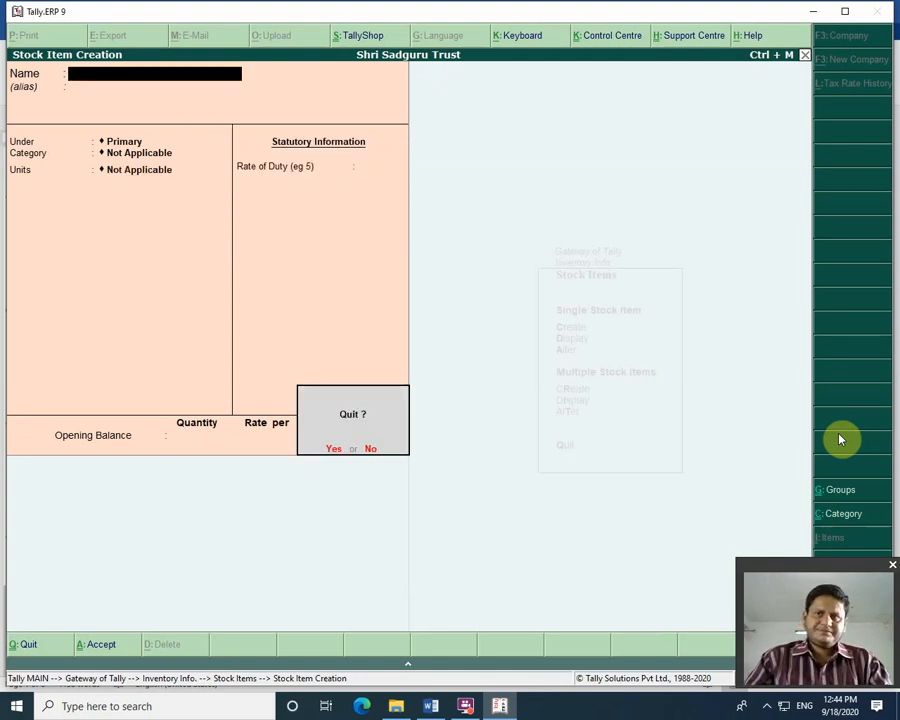
pyautogui.press('y')
pyautogui.press('Escape')
pyautogui.press('Escape')
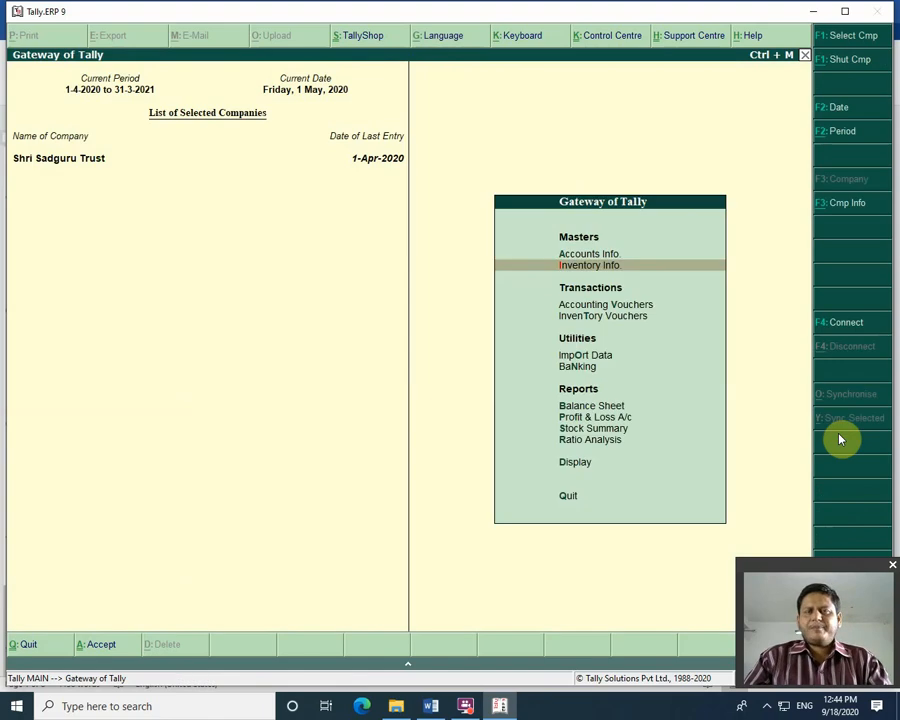
# Step: Start a purchase voucher with supplier invoice number 1 dated 1-May-2020
pyautogui.press('Down')
pyautogui.press('Return')
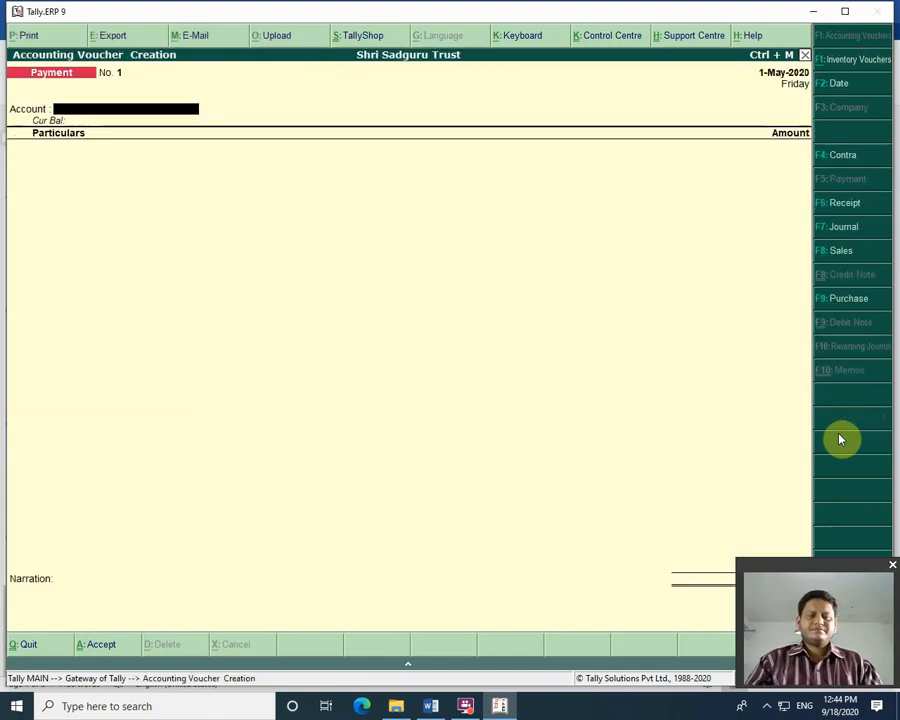
pyautogui.press('F9')
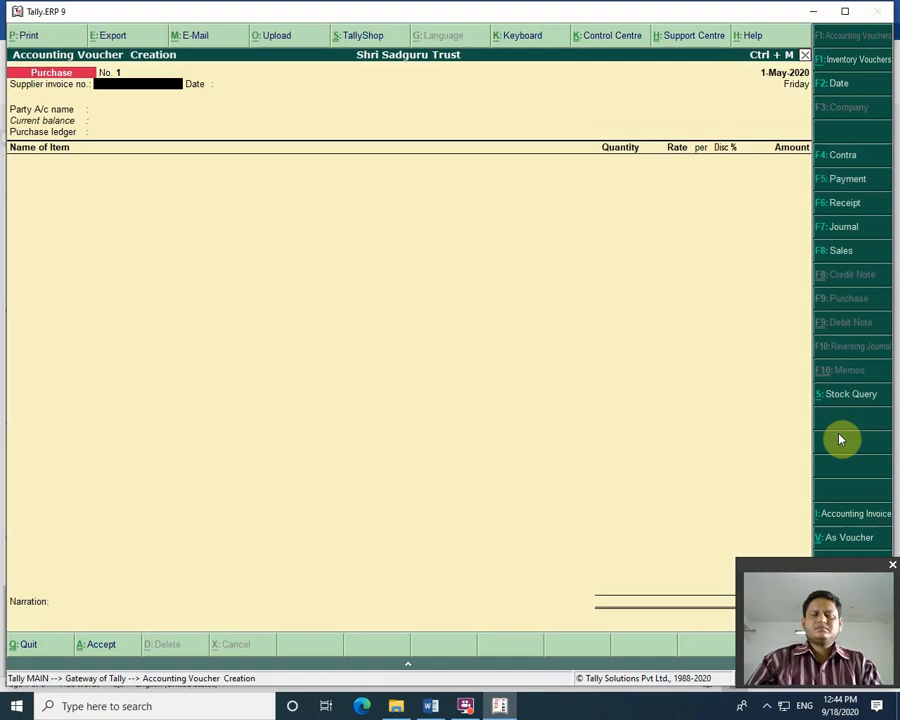
pyautogui.write('1')
pyautogui.press('Return')
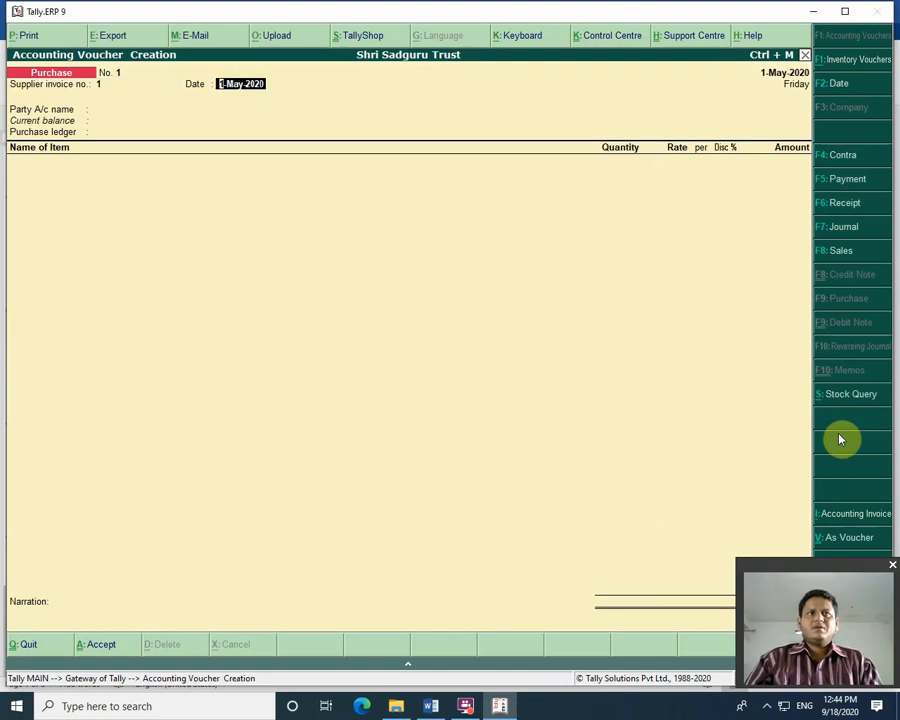
pyautogui.press('Return')
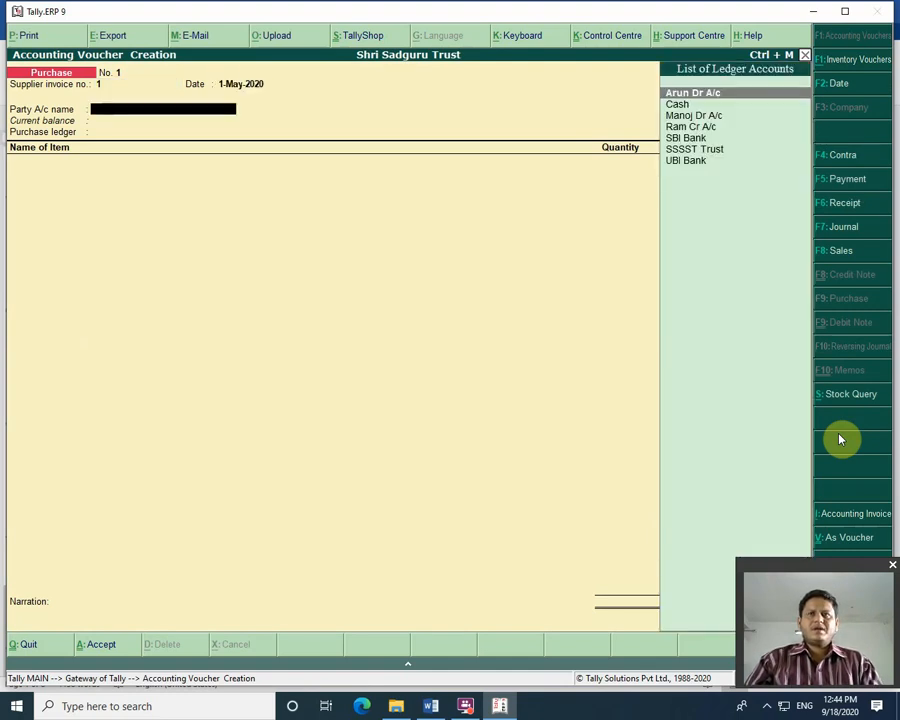
# Step: Choose the creditor (Cr) account as the party, accept its default supplier details, and select Purchase A/c as the purchase ledger
pyautogui.press('Return')
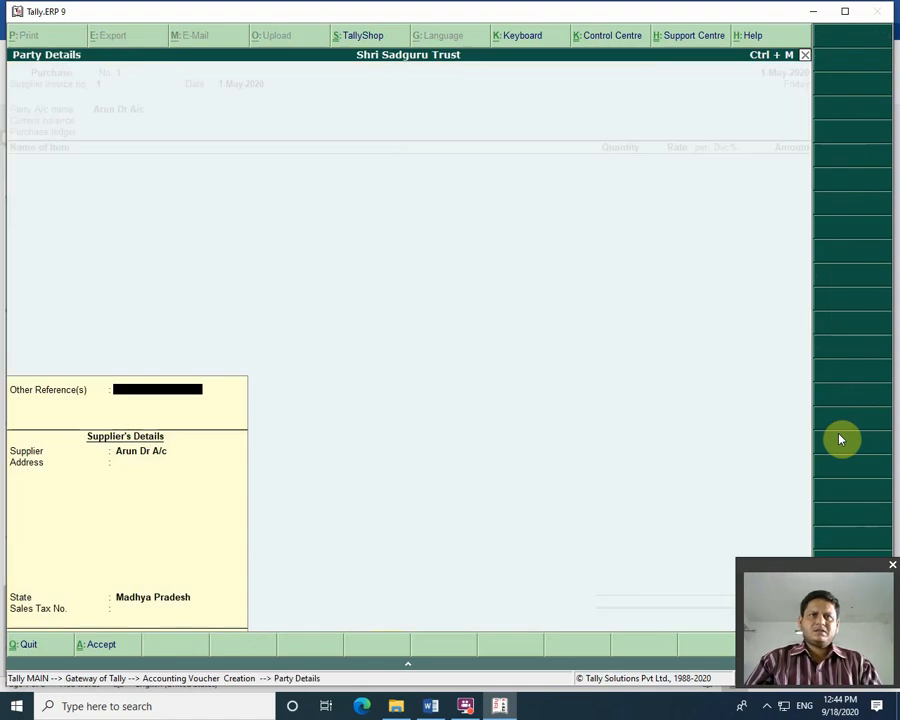
pyautogui.hotkey('ctrl', 'a')
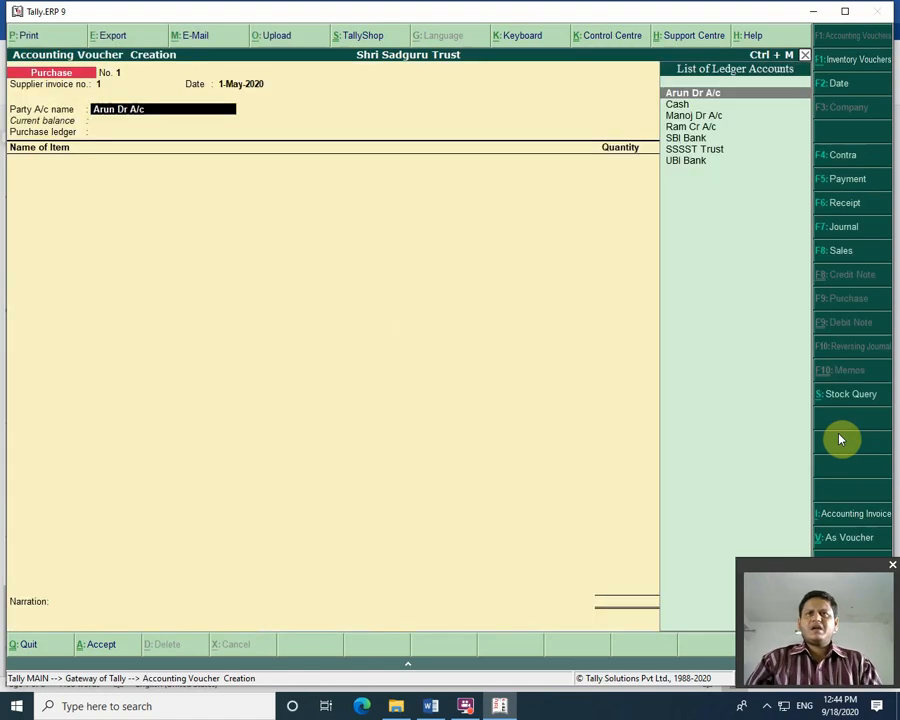
pyautogui.press('Down')
pyautogui.press('Down')
pyautogui.press('Down')
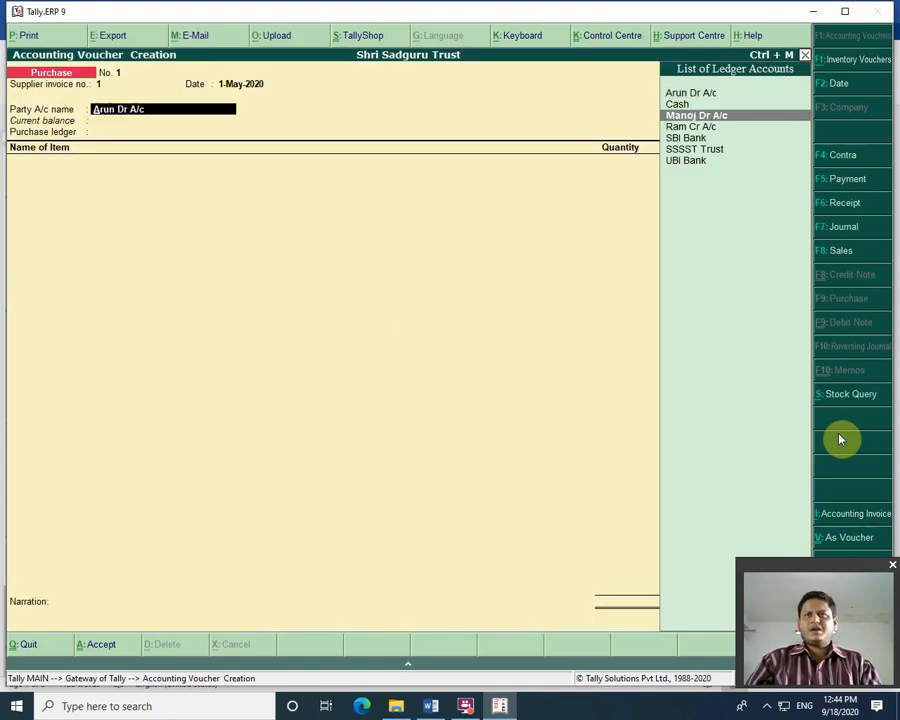
pyautogui.press('Return')
pyautogui.press('Return')
pyautogui.press('Return')
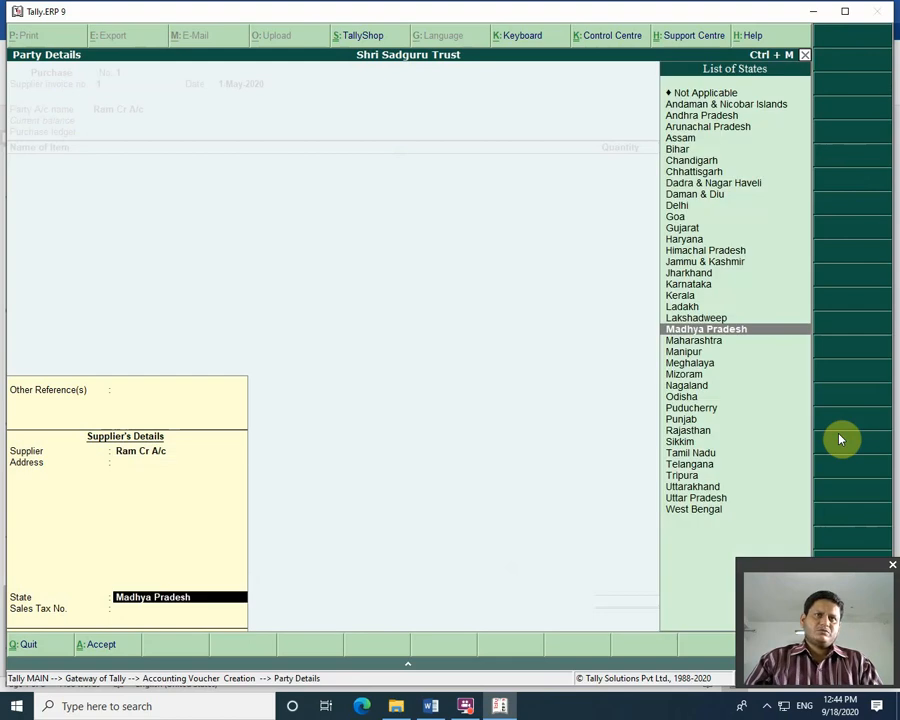
pyautogui.press('Return')
pyautogui.press('Return')
pyautogui.press('Return')
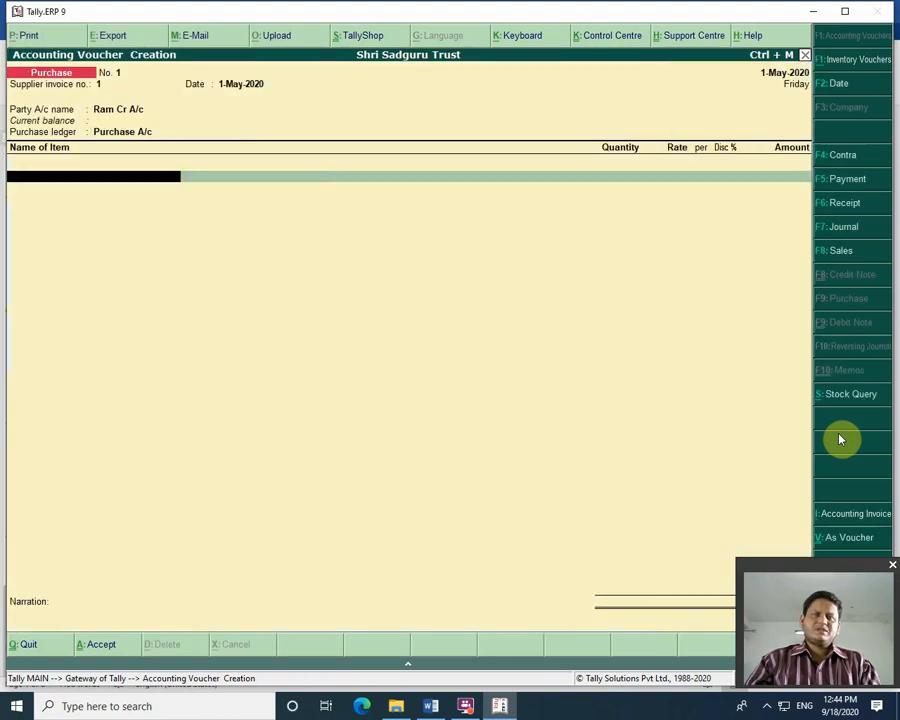
# Step: Add Hp Computer to the purchase voucher with a quantity of 10 nos at a rate of 15000
pyautogui.press('Down')
pyautogui.press('Return')
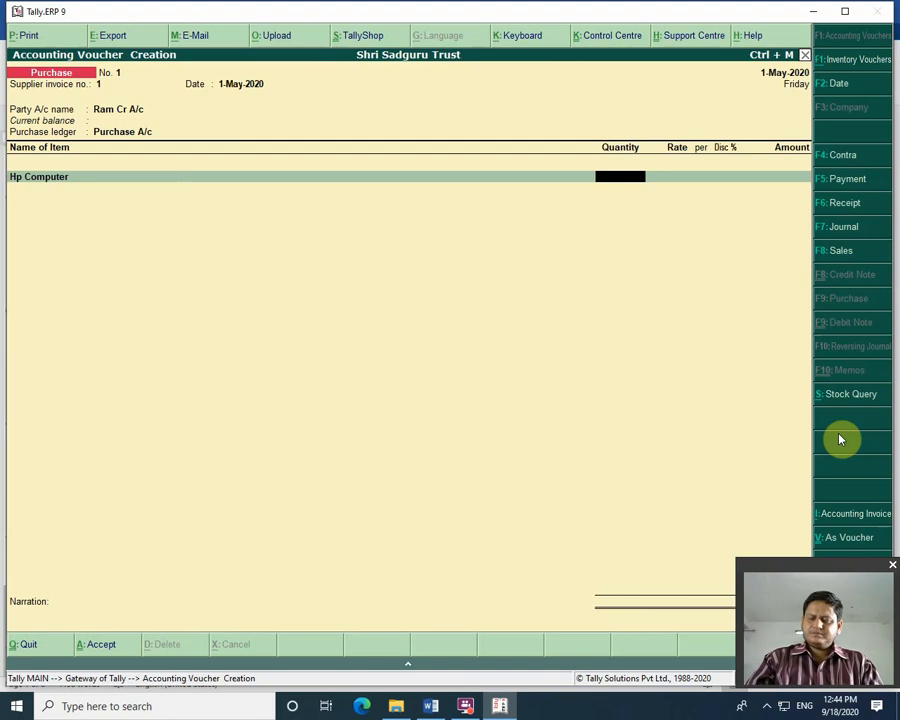
pyautogui.write('10')
pyautogui.press('Return')
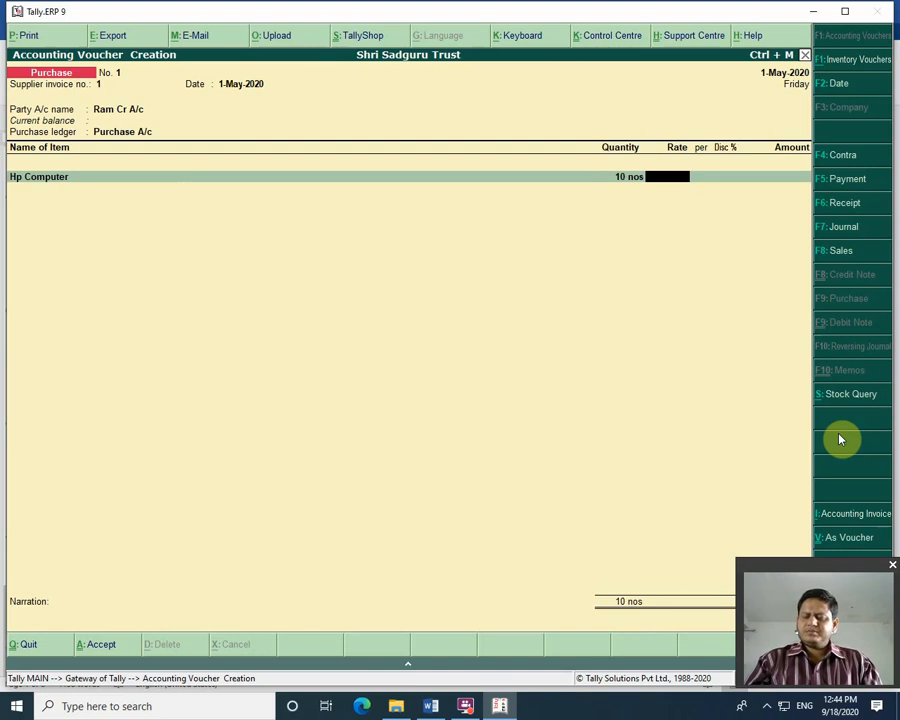
pyautogui.write('15000')
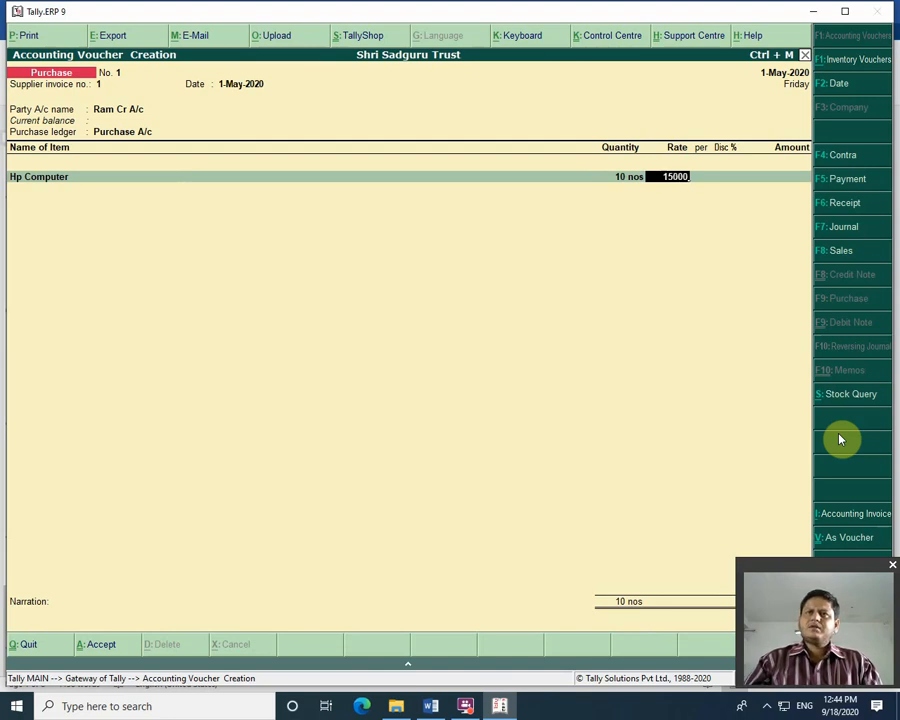
pyautogui.press('Return')
pyautogui.press('Return')
pyautogui.press('Return')
pyautogui.press('Return')
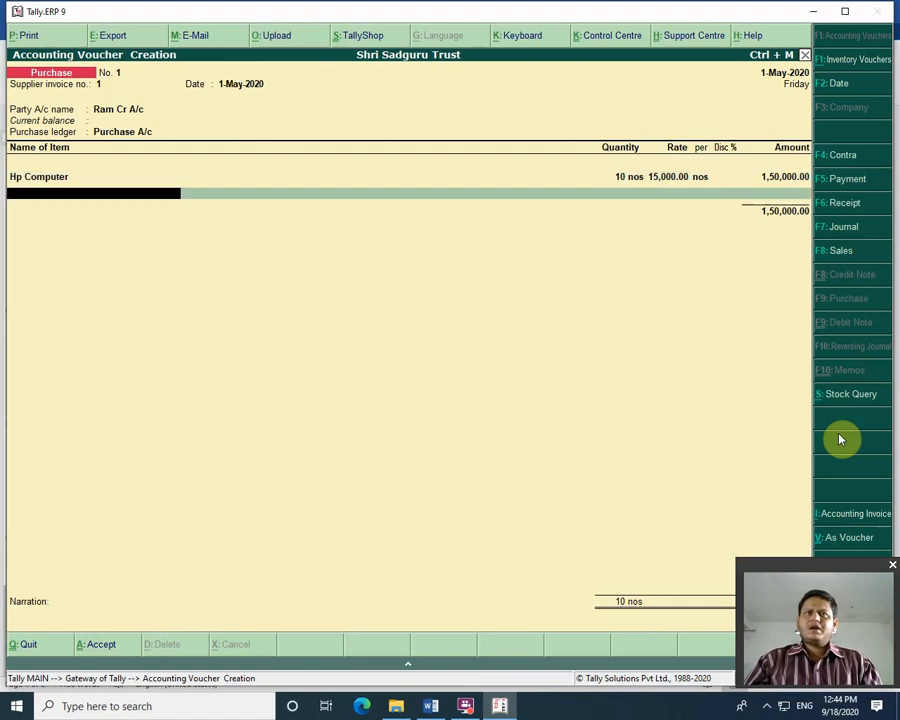
# Step: Add Key Board to the purchase voucher with a quantity of 10 nos at a rate of 50
pyautogui.press('Down')
pyautogui.press('Down')
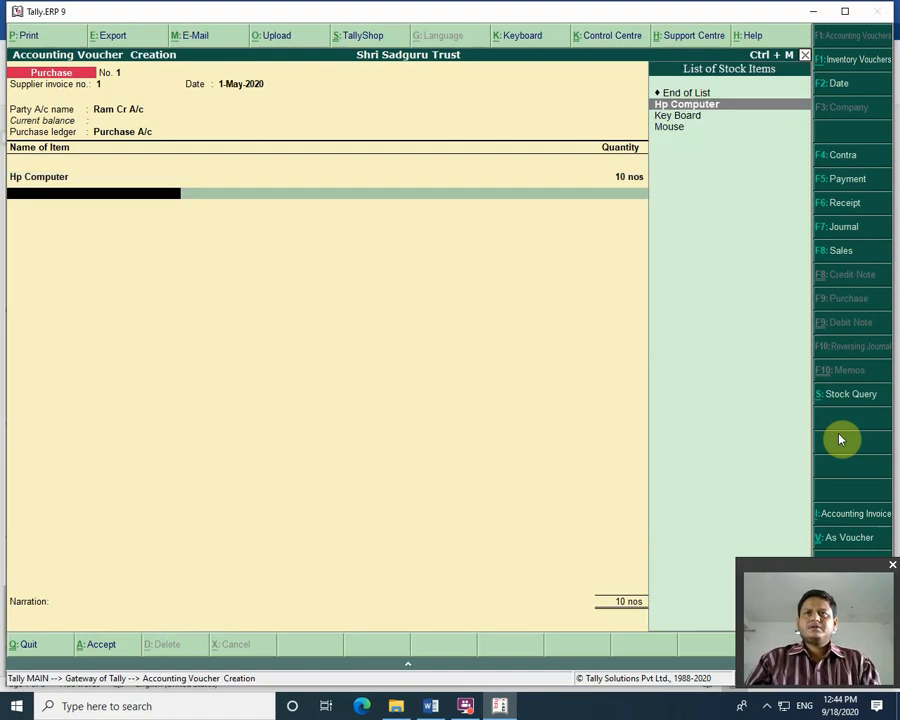
pyautogui.press('Return')
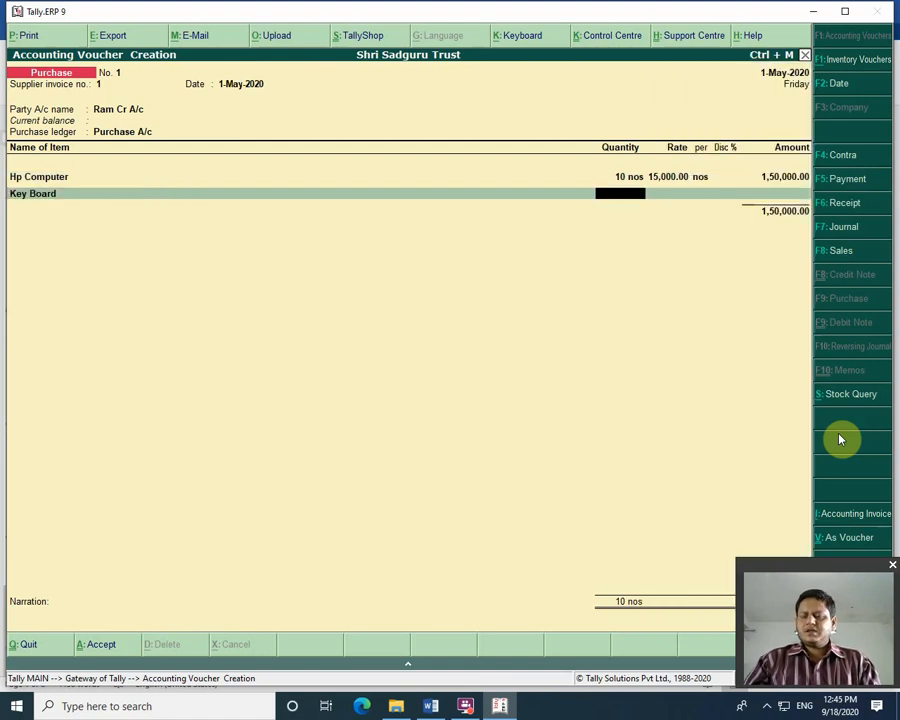
pyautogui.write('50')
pyautogui.press('Return')
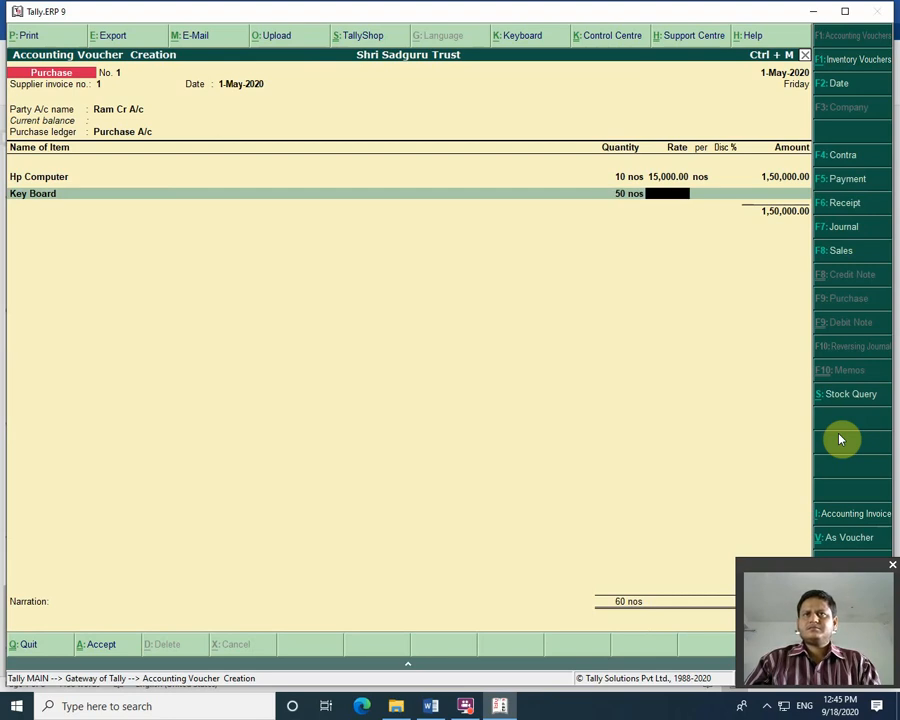
pyautogui.press('BackSpace')
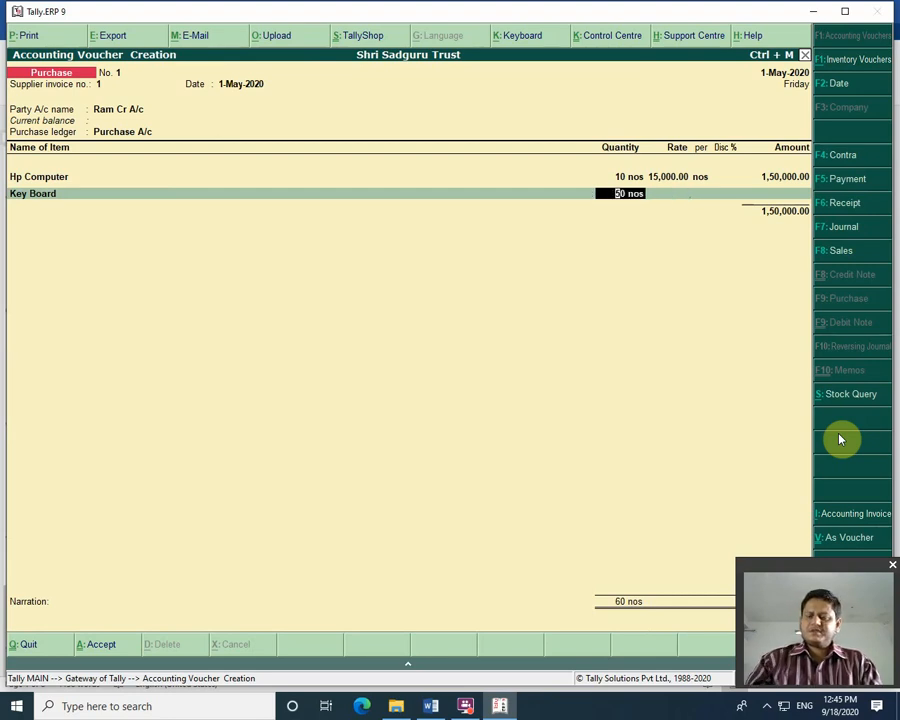
pyautogui.write('10')
pyautogui.press('Return')
pyautogui.write('50')
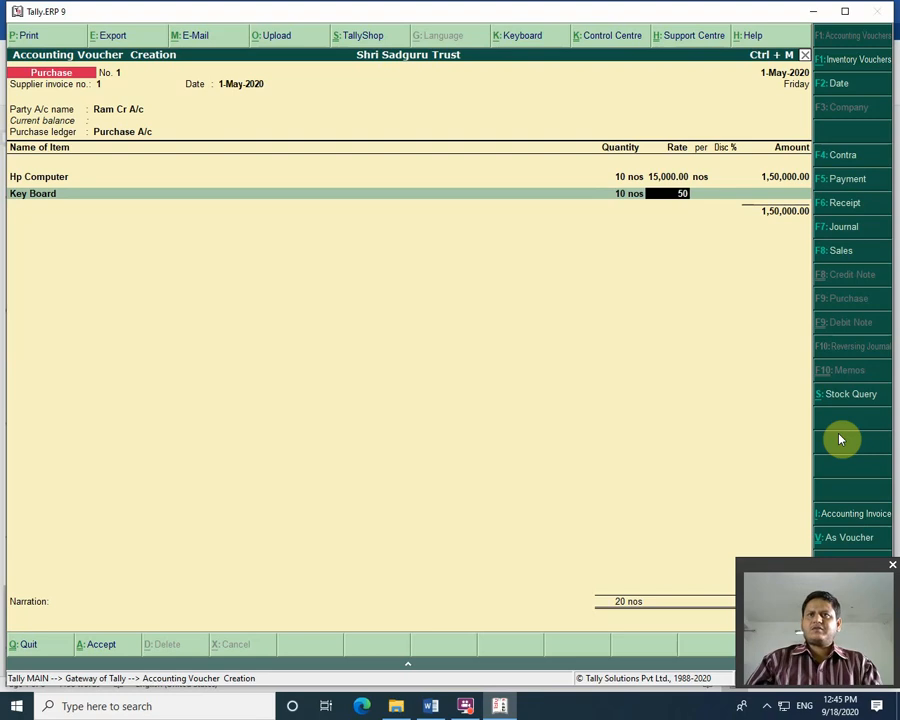
pyautogui.press('Return')
pyautogui.press('Return')
pyautogui.press('Return')
pyautogui.press('Return')
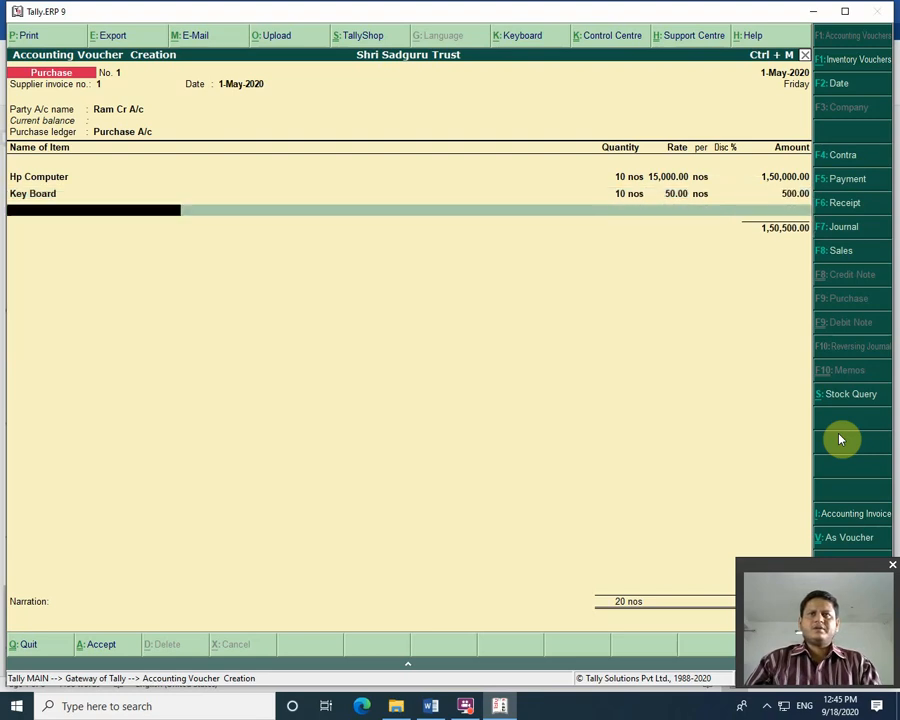
# Step: Add Mouse as the third item of the purchase voucher with a quantity of 10 nos
pyautogui.press('Down')
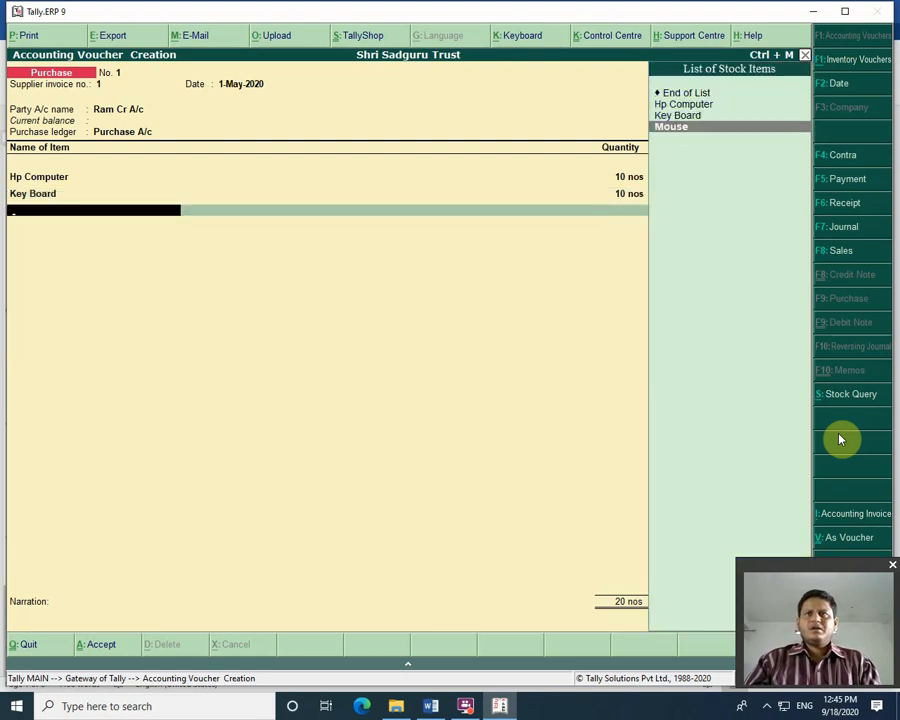
pyautogui.press('Return')
pyautogui.write('10')
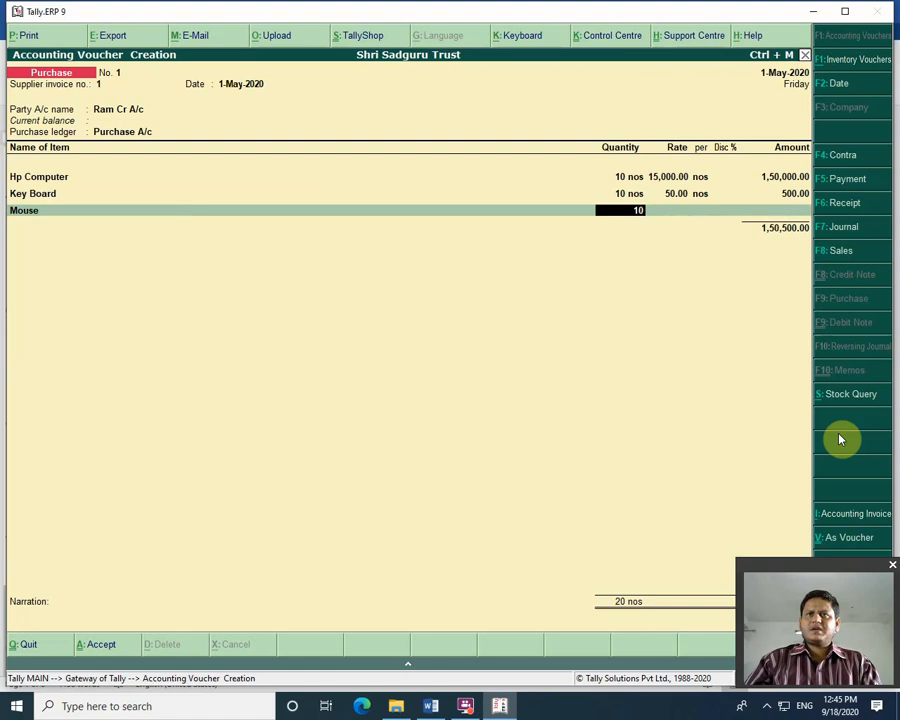
pyautogui.press('Return')
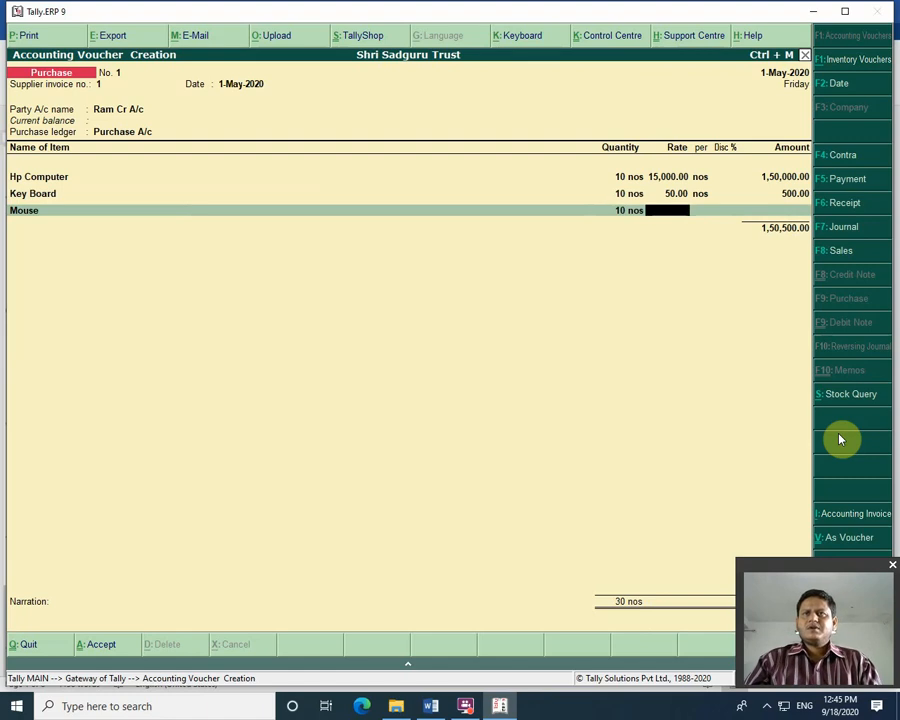
# Step: Go back to the Key Board line to recheck its rate and amount, and return to the Mouse rate
pyautogui.press('BackSpace')
pyautogui.press('BackSpace')
pyautogui.press('BackSpace')
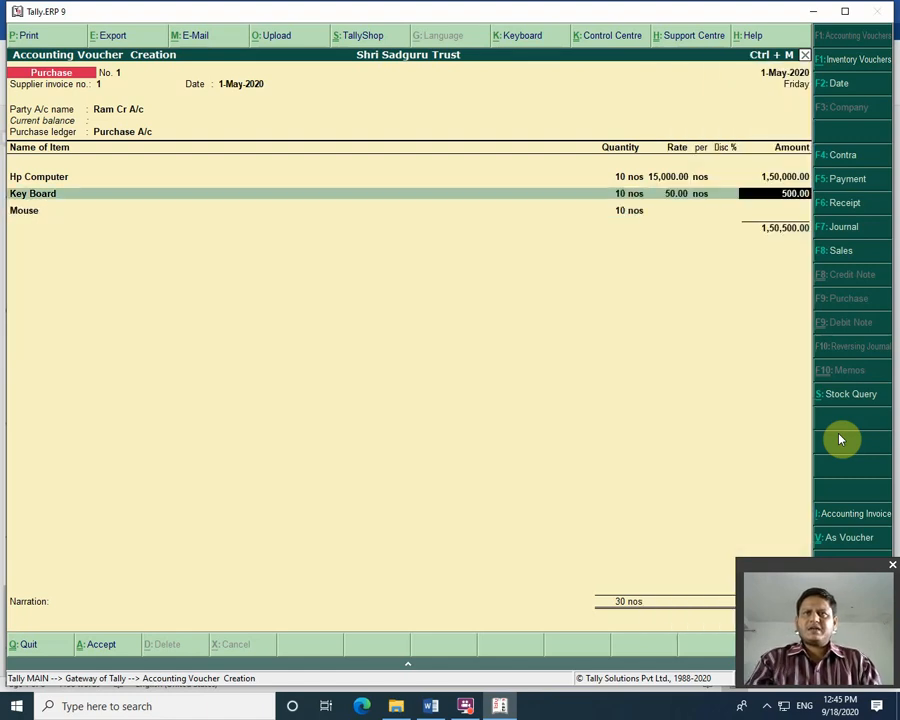
pyautogui.press('BackSpace')
pyautogui.press('BackSpace')
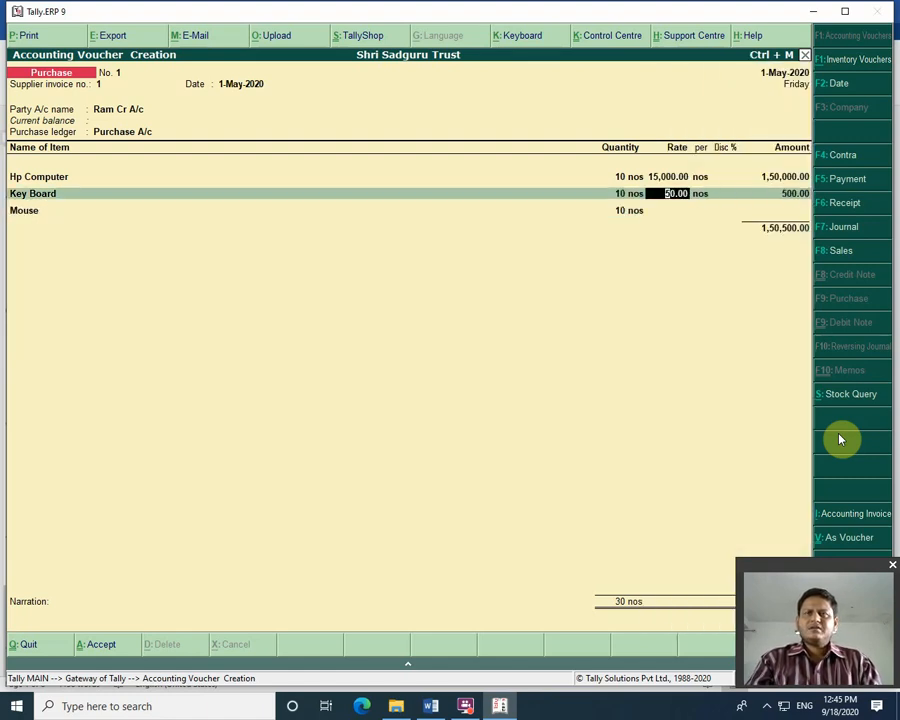
pyautogui.press('Return')
pyautogui.press('Return')
pyautogui.press('Return')
pyautogui.press('Return')
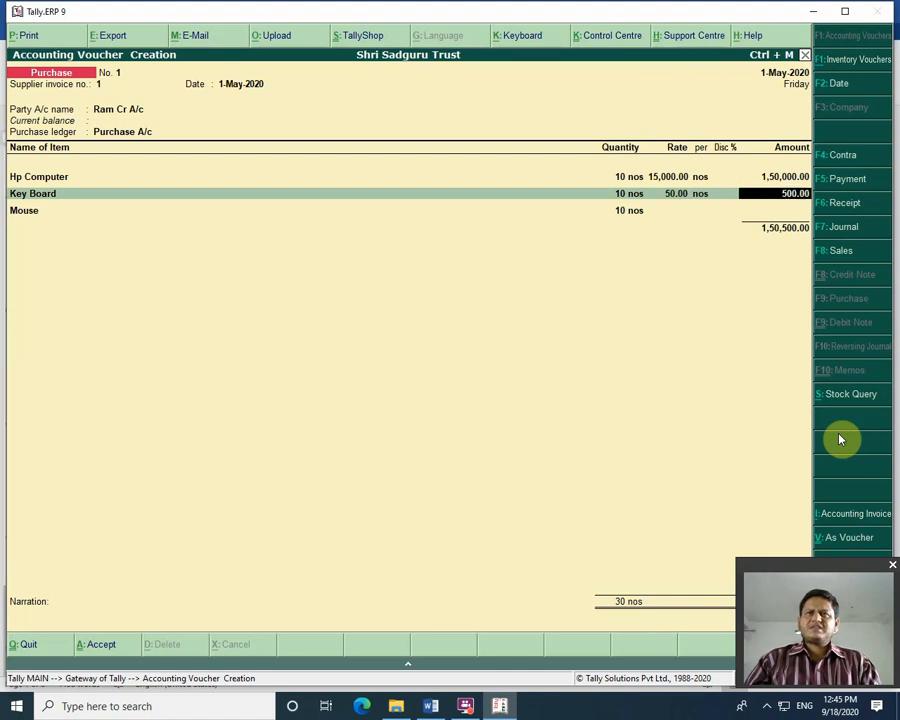
pyautogui.press('Return')
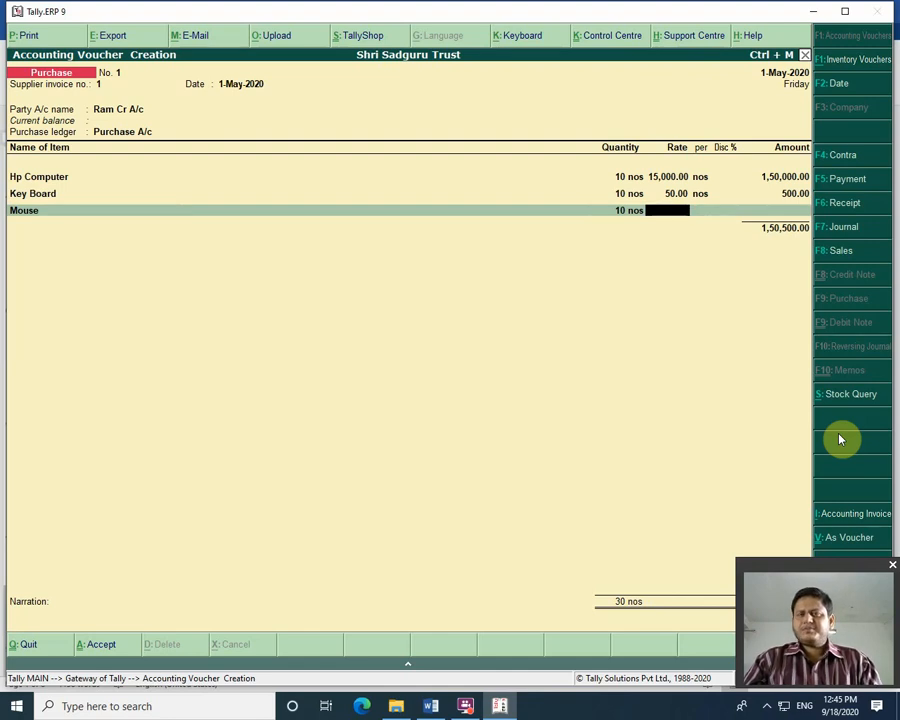
# Step: Set the Mouse rate to 50 per nos and accept the line's amount
pyautogui.write('50')
pyautogui.press('Return')
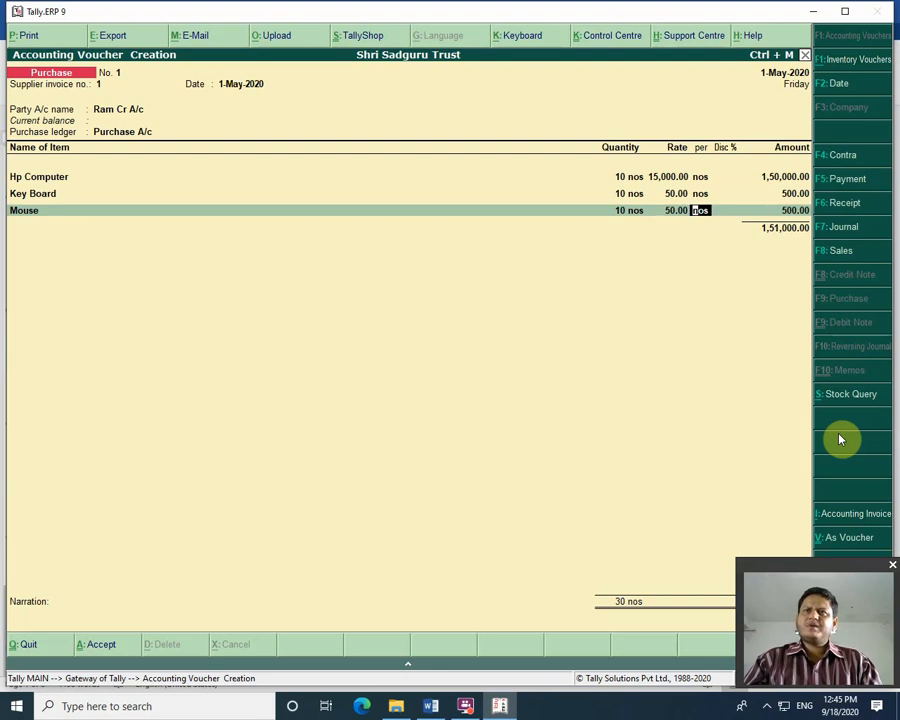
pyautogui.press('Return')
pyautogui.press('Return')
pyautogui.press('Return')
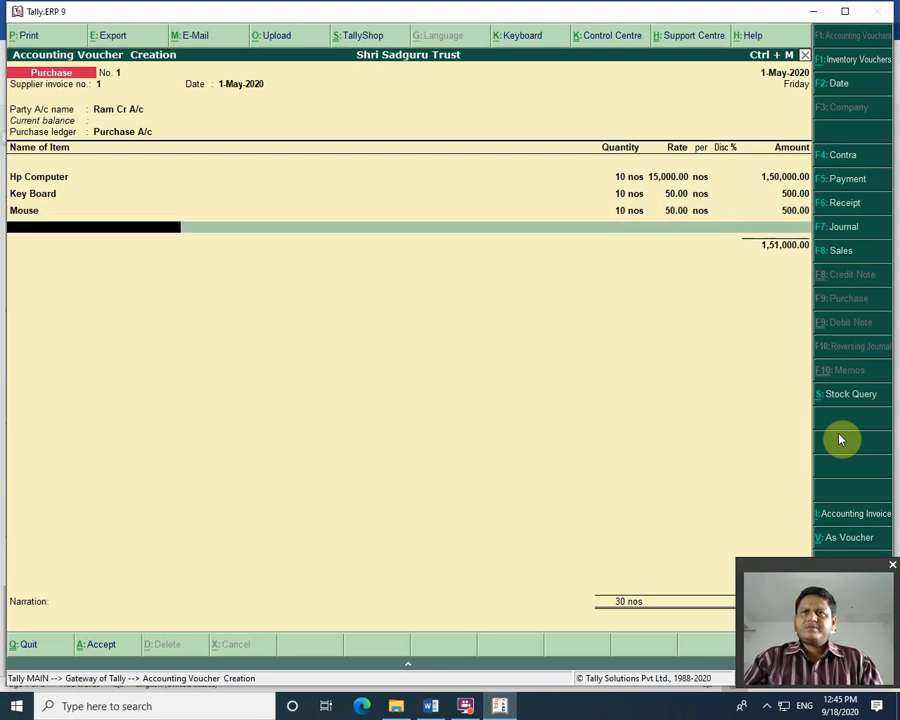
# Step: End the item list, save the purchase voucher without a narration, and quit to the Gateway of Tally
pyautogui.press('Return')
pyautogui.press('Return')
pyautogui.press('Return')
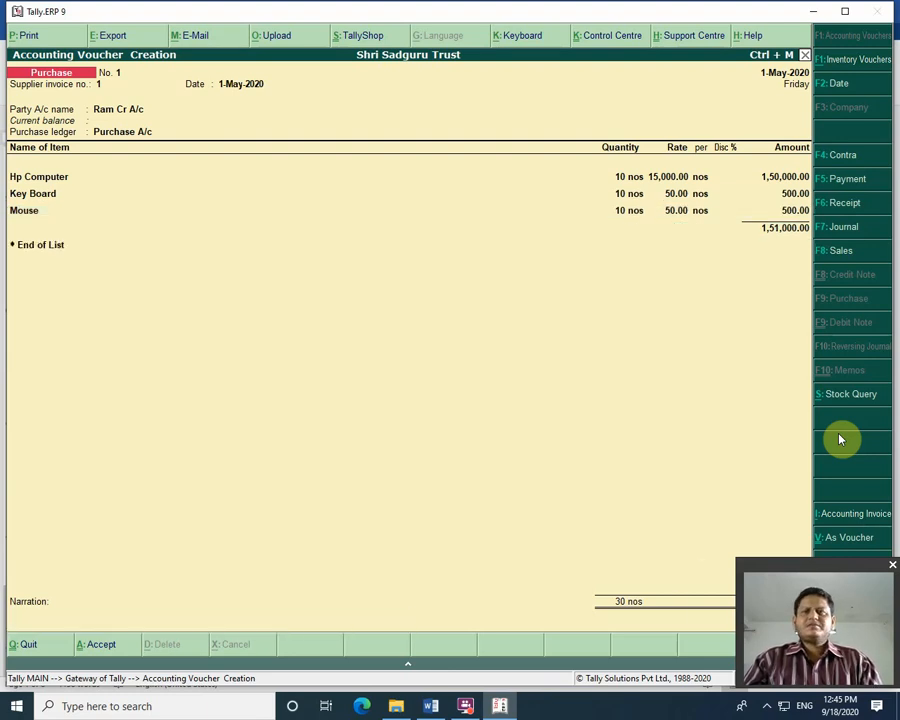
pyautogui.press('Return')
pyautogui.press('Escape')
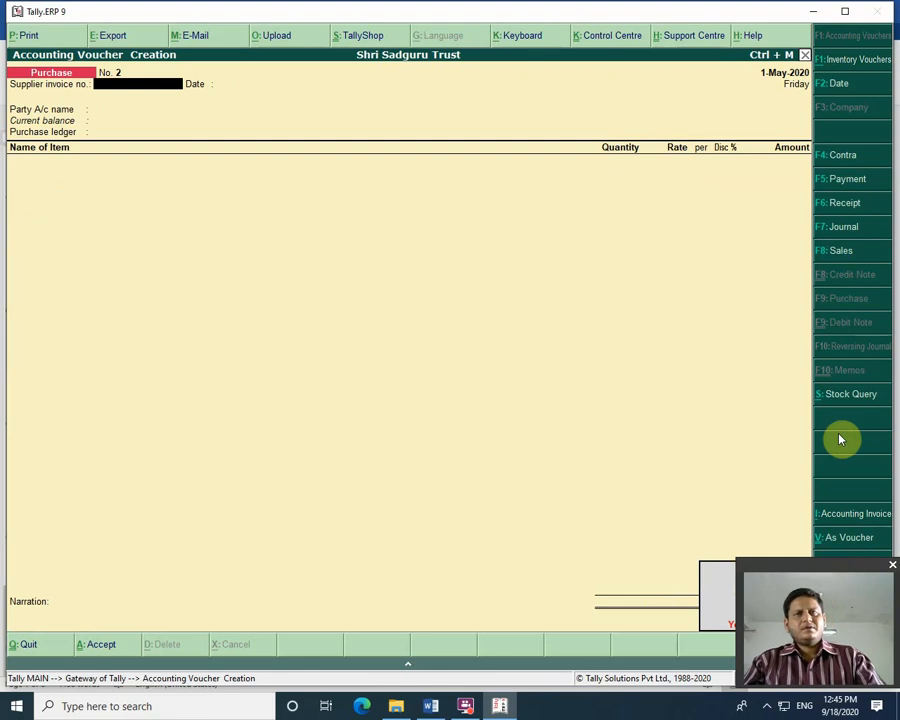
pyautogui.press('Return')
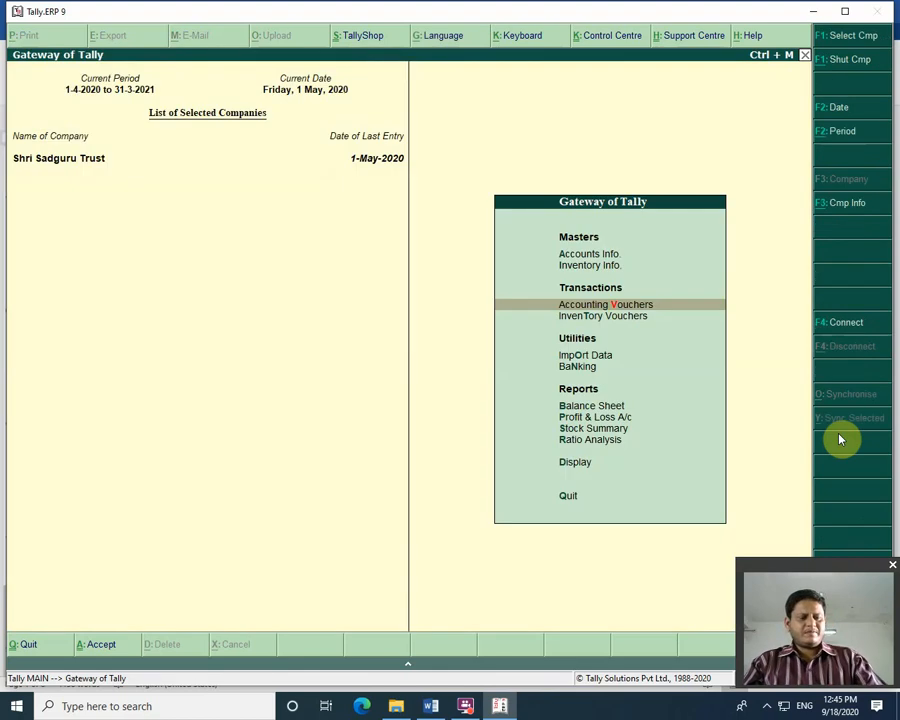
# Step: Examine the Balance Sheet's Current Liabilities down to the creditor's monthly ledger summary, and return to the Gateway of Tally
pyautogui.press('b')
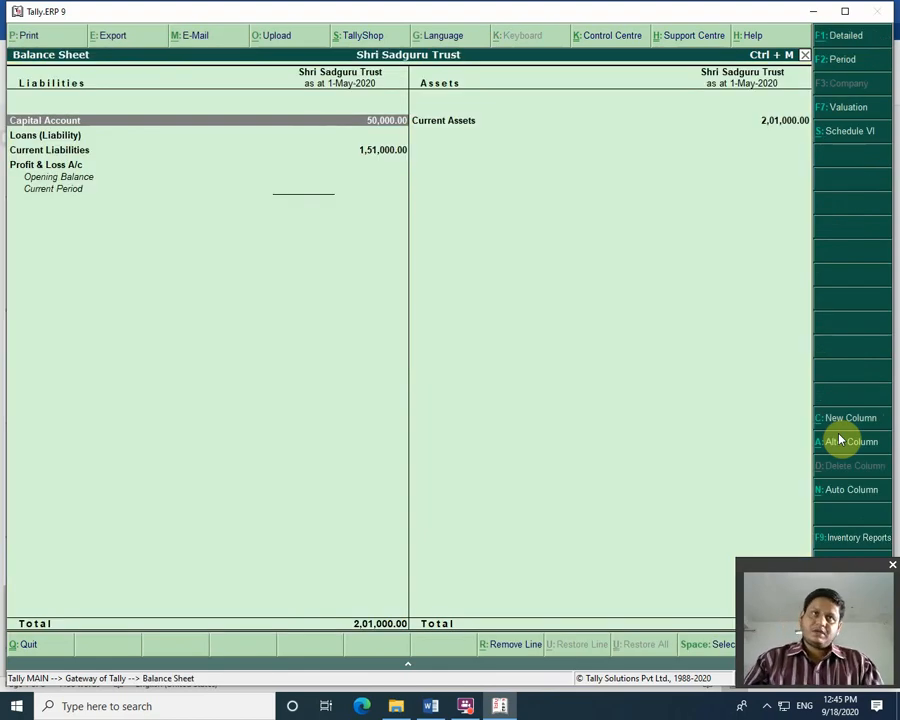
pyautogui.press('Down')
pyautogui.press('Down')
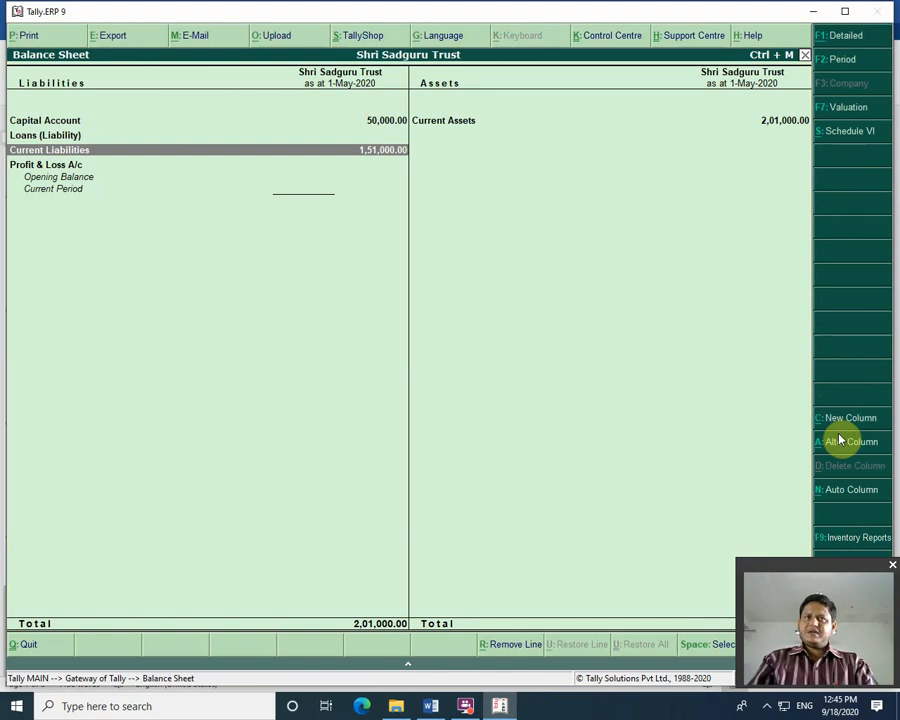
pyautogui.press('Return')
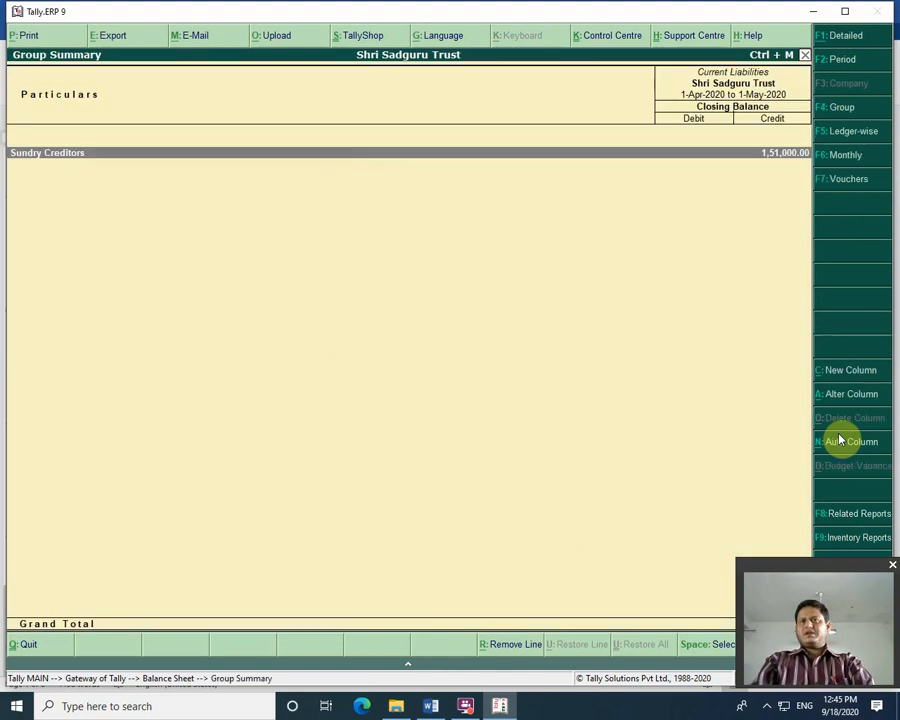
pyautogui.press('Return')
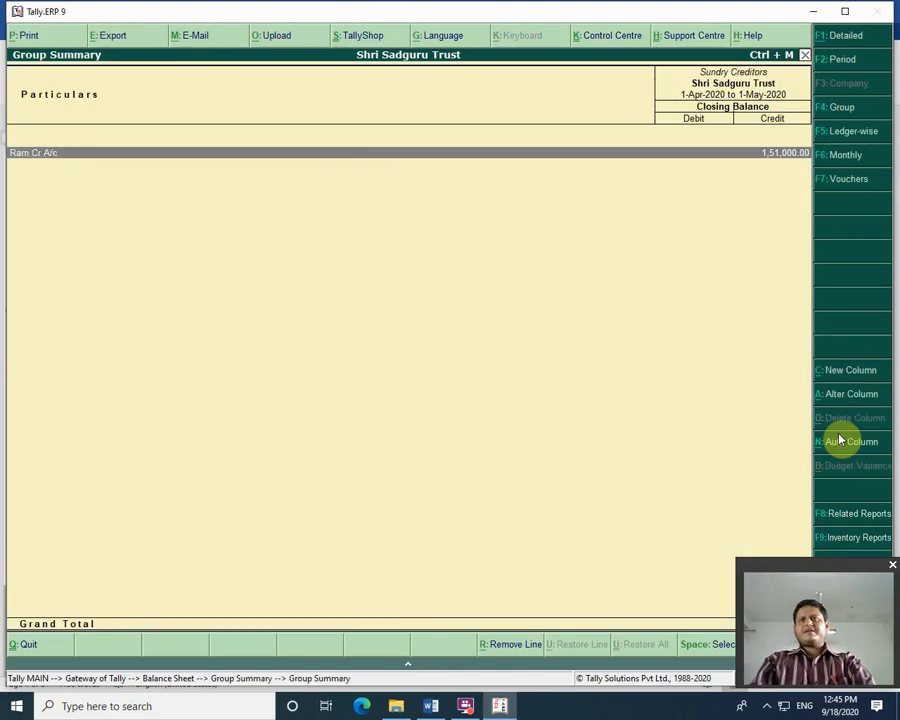
pyautogui.press('Return')
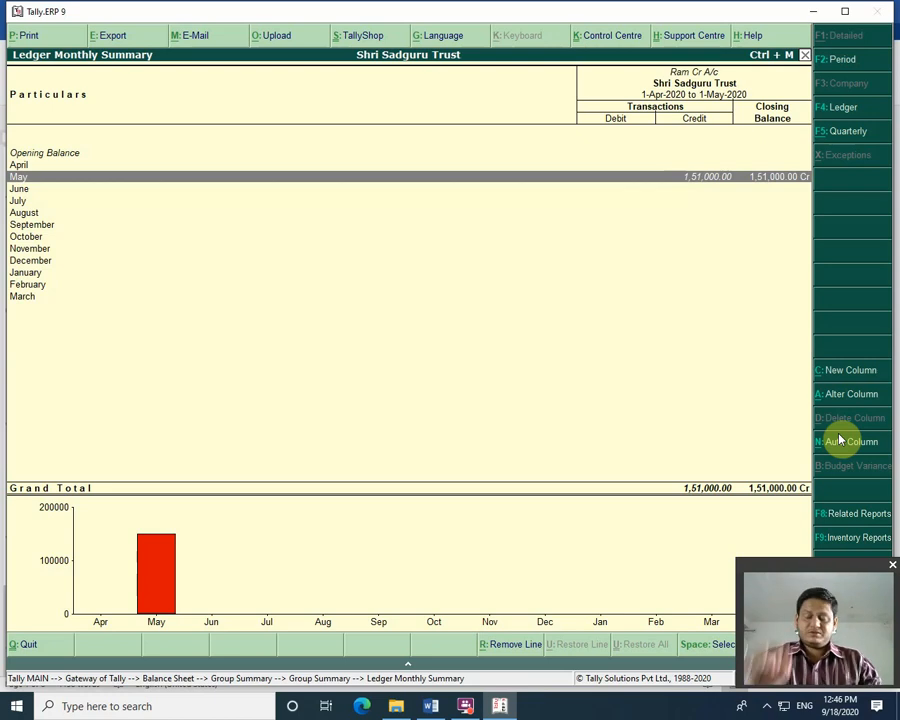
pyautogui.press('Escape')
pyautogui.press('Escape')
pyautogui.press('Escape')
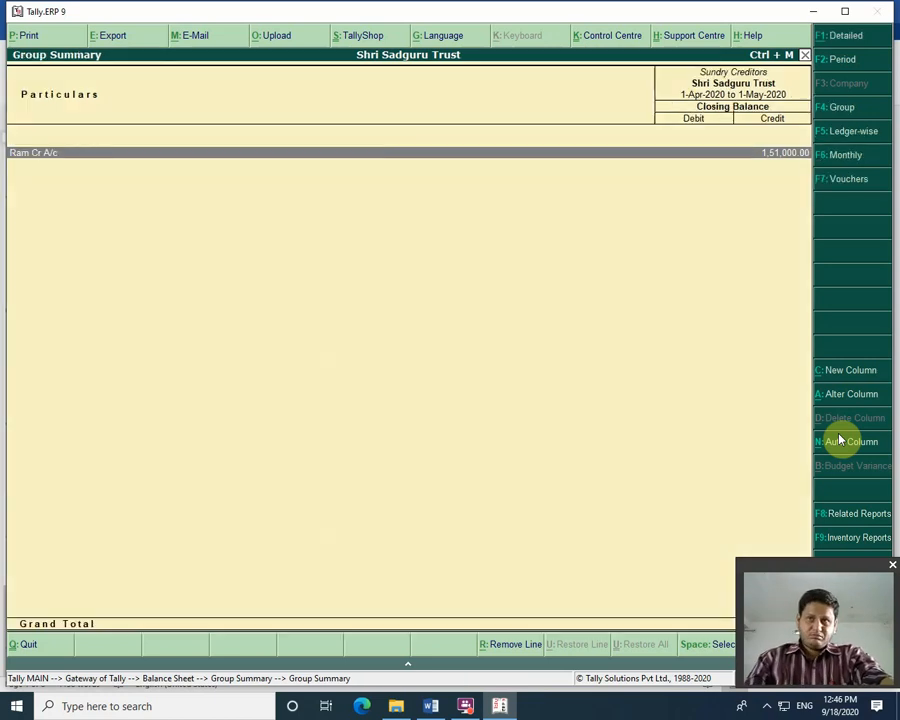
pyautogui.press('Escape')
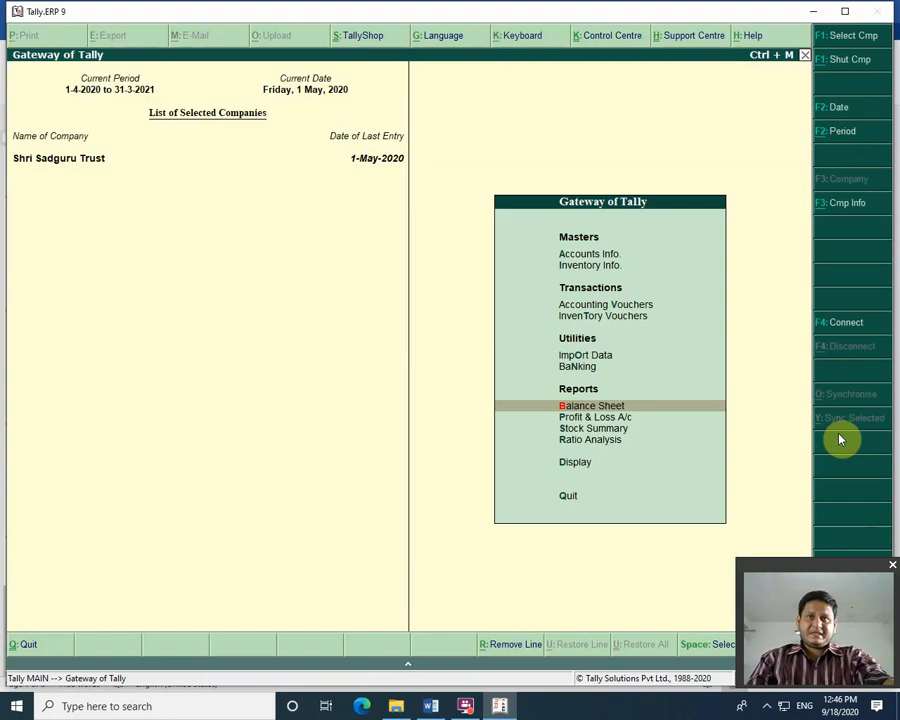
# Step: Read the sales invoice question in the Word document, and start a sales voucher in Tally with reference number 1
pyautogui.click(431, 706)
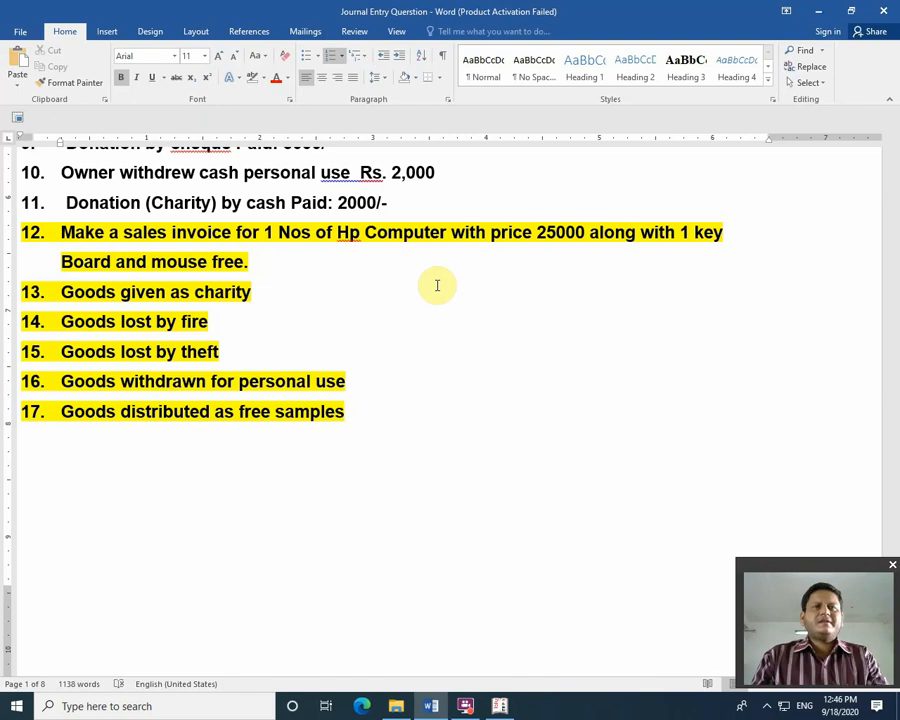
pyautogui.click(498, 704)
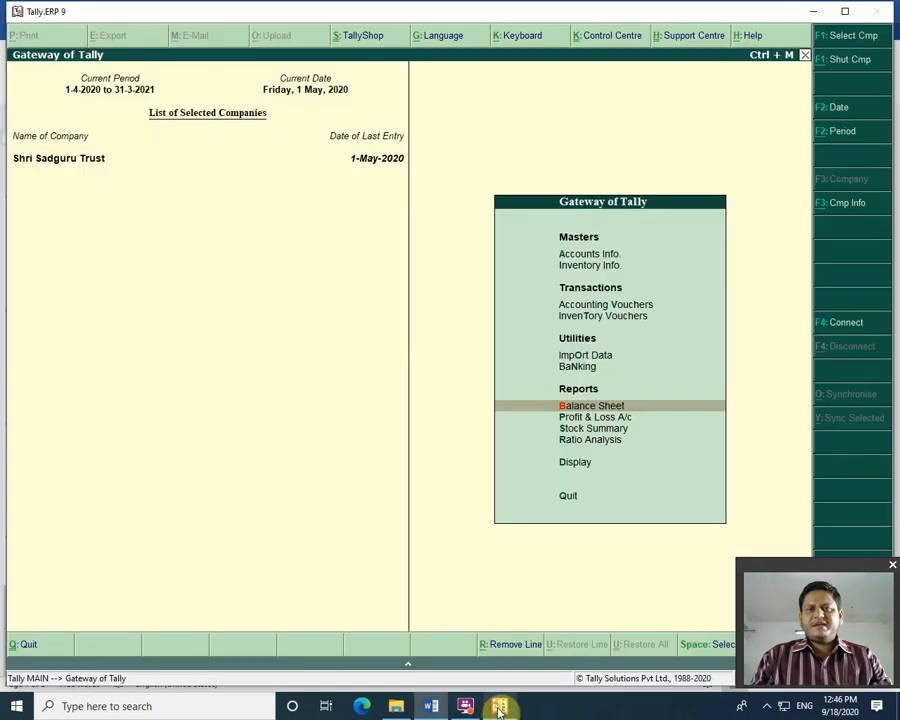
pyautogui.press('Up')
pyautogui.press('Up')
pyautogui.press('Up')
pyautogui.press('Up')
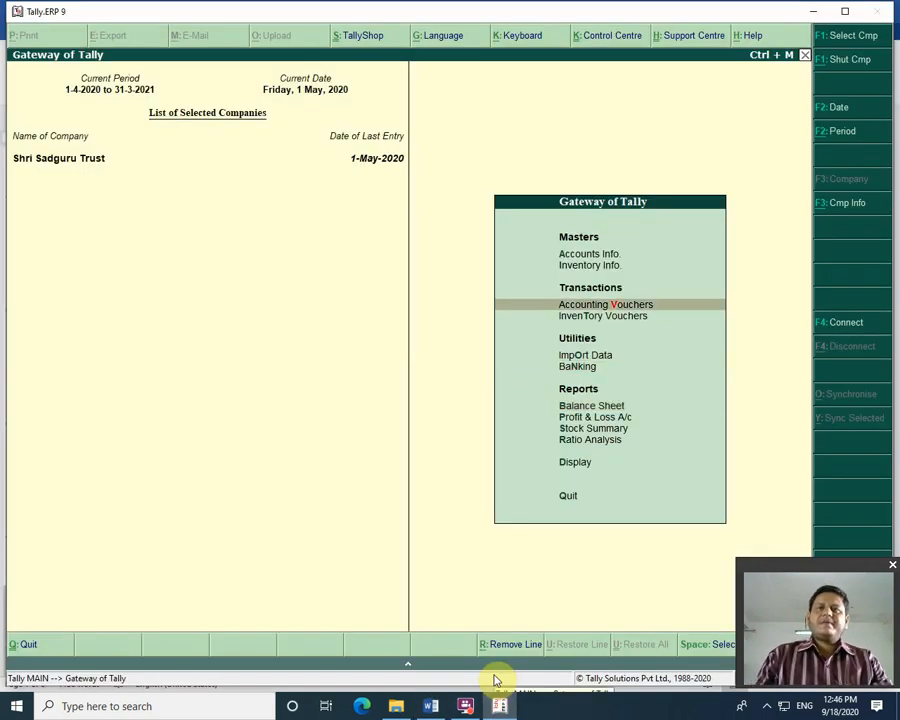
pyautogui.press('Return')
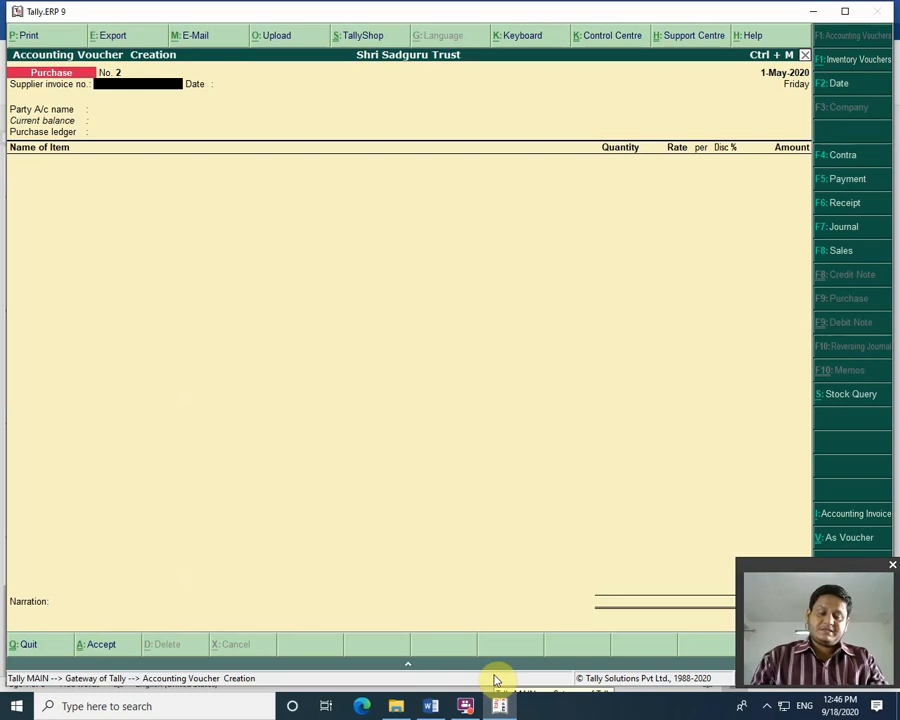
pyautogui.press('F8')
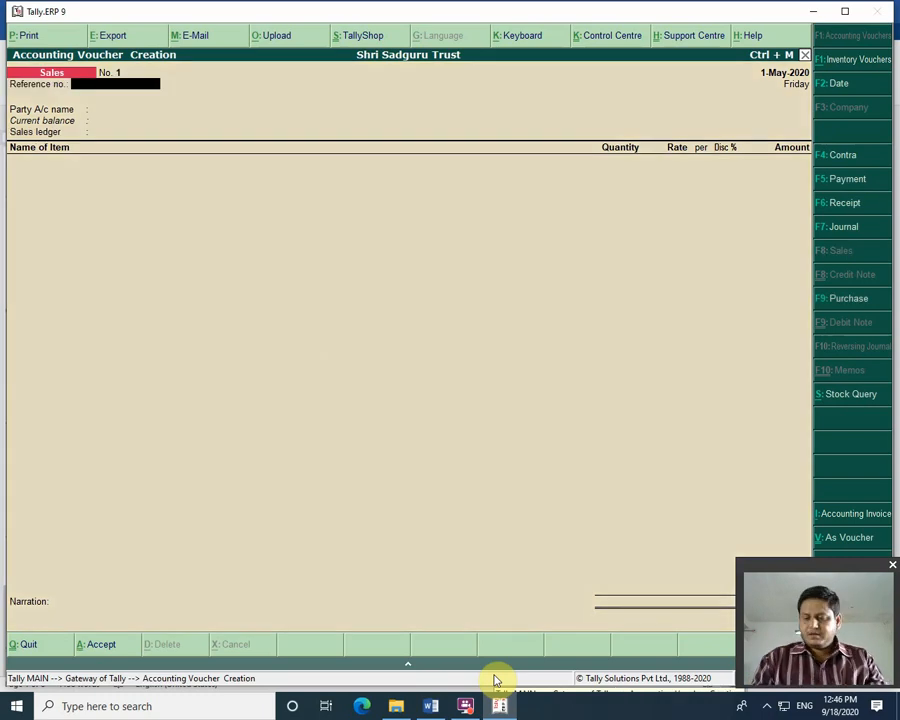
pyautogui.write('1')
pyautogui.press('Return')
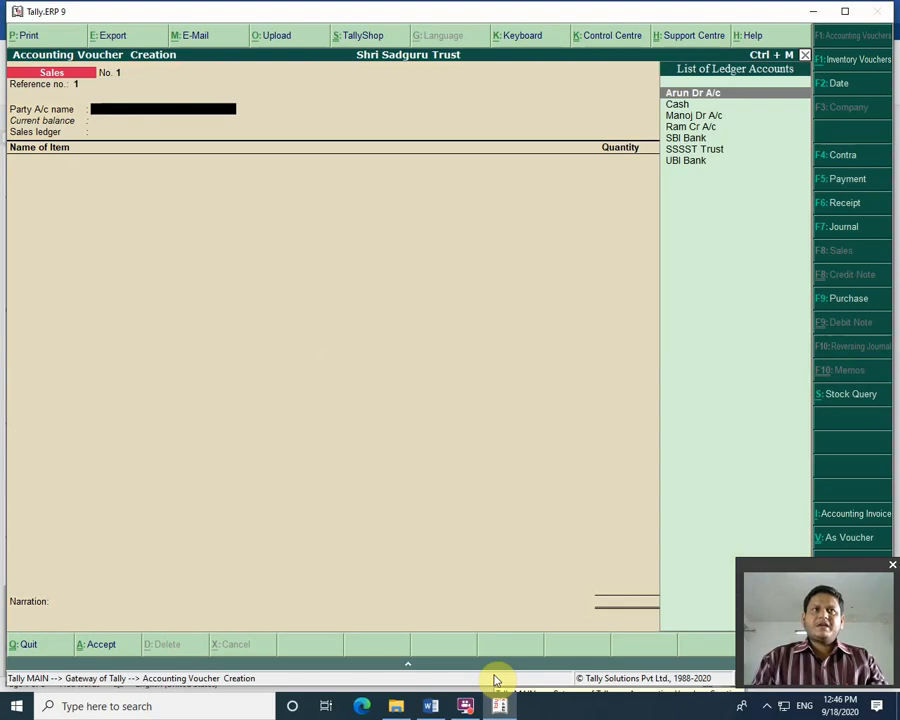
# Step: Choose Cash as the party account, accept its default despatch, order and buyer details, and select Sales A/c as the sales ledger
pyautogui.press('Down')
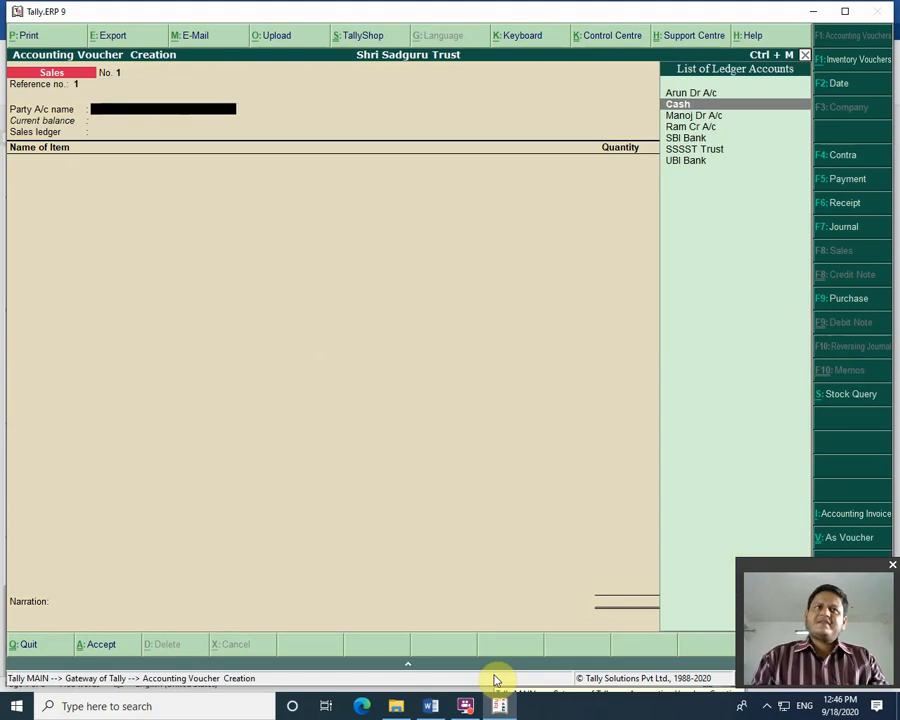
pyautogui.press('Return')
pyautogui.press('Return')
pyautogui.press('Return')
pyautogui.press('Return')
pyautogui.press('Return')
pyautogui.press('Return')
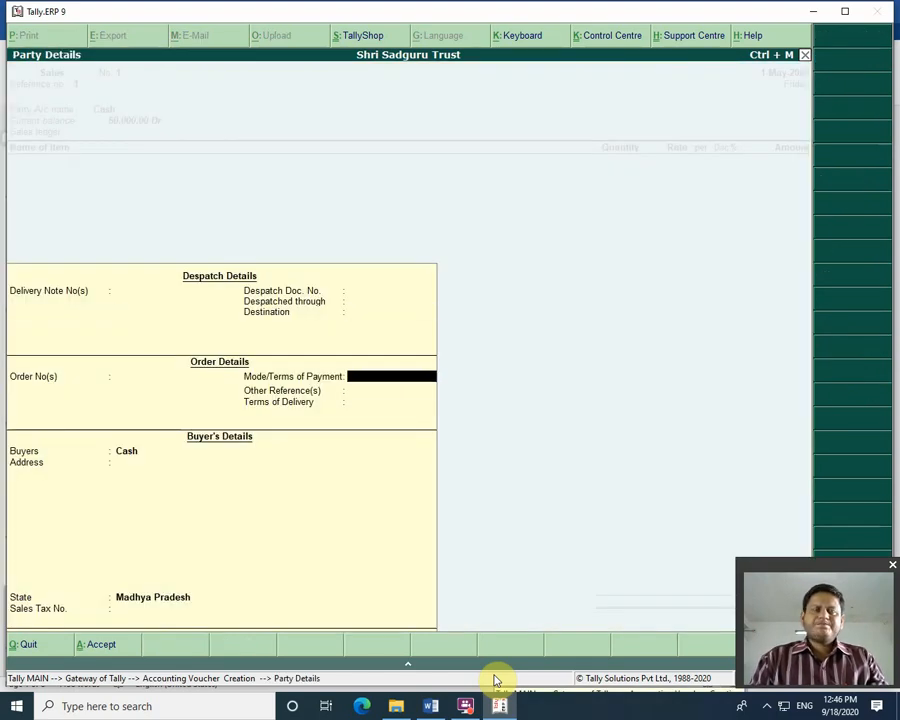
pyautogui.press('Return')
pyautogui.press('Return')
pyautogui.press('Return')
pyautogui.press('Return')
pyautogui.press('Return')
pyautogui.press('Return')
pyautogui.press('Return')
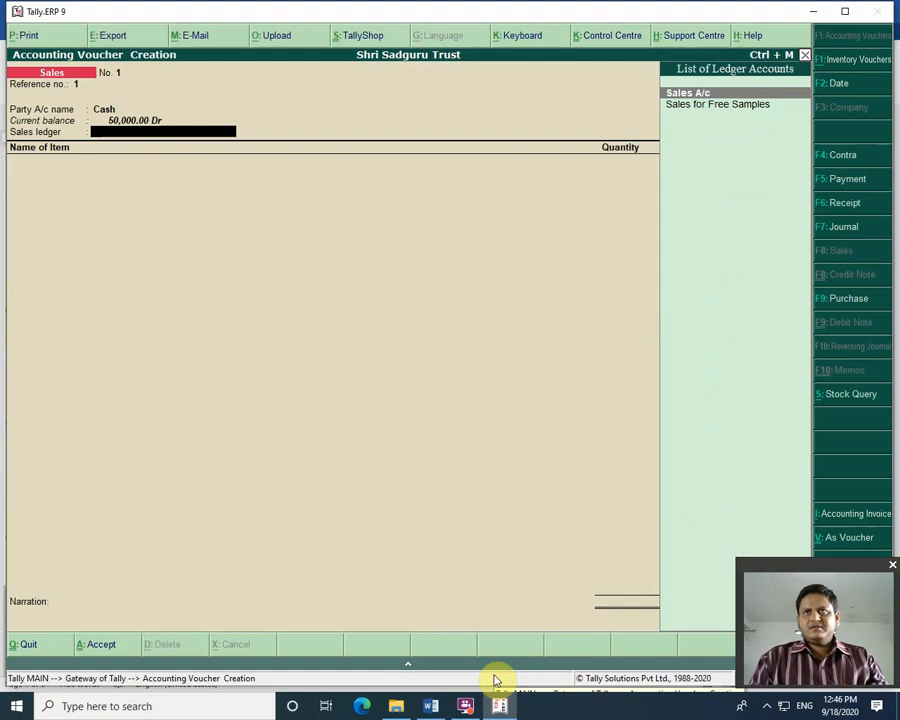
pyautogui.press('Return')
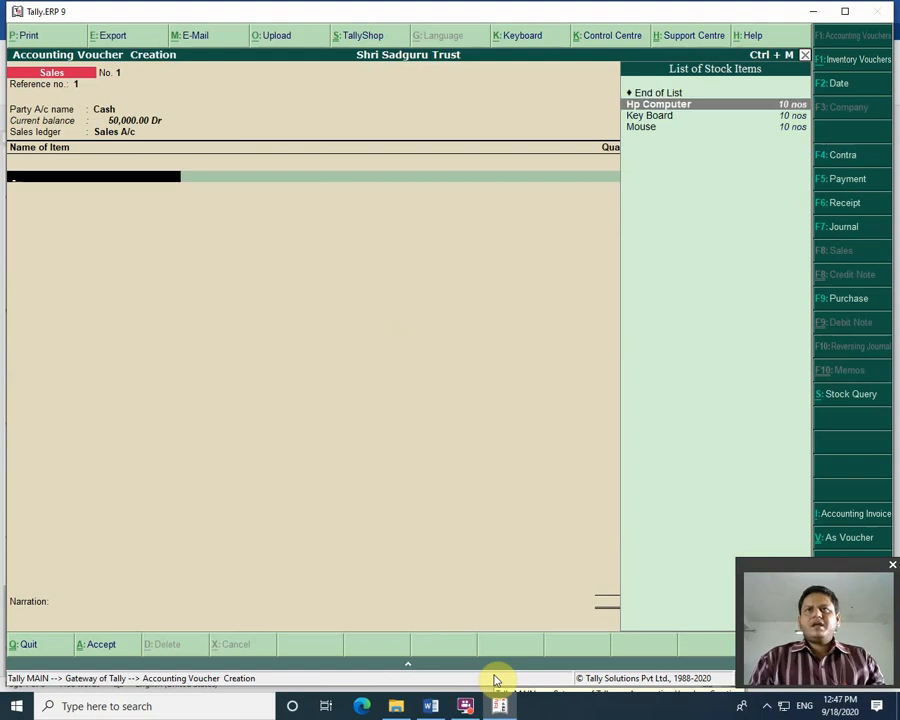
# Step: Add 1 Hp Computer at a rate of 25,000 per nos to the sales voucher
pyautogui.press('Return')
pyautogui.write('1')
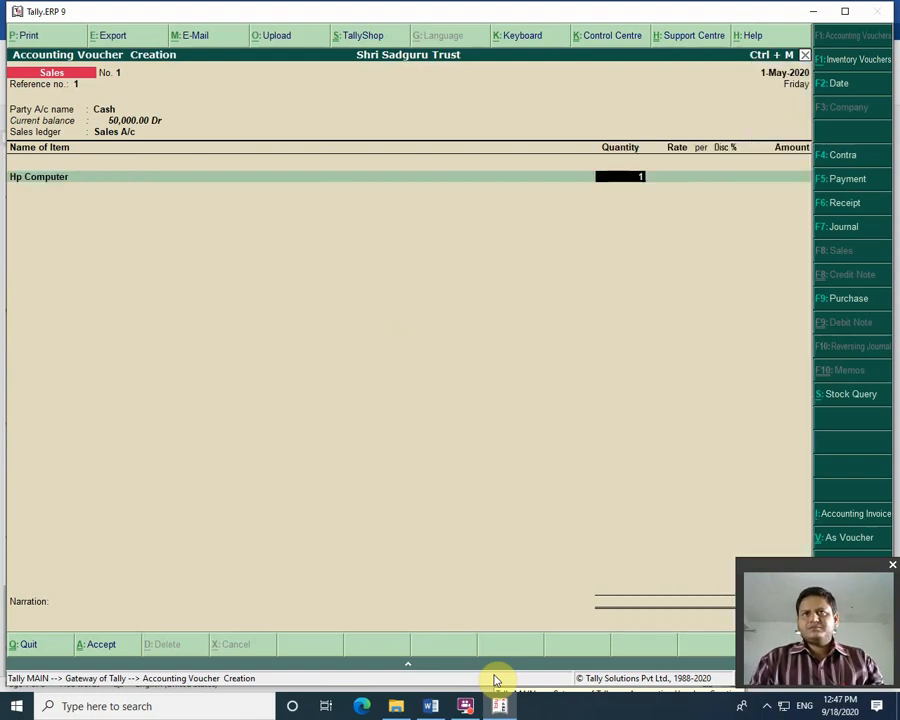
pyautogui.press('Return')
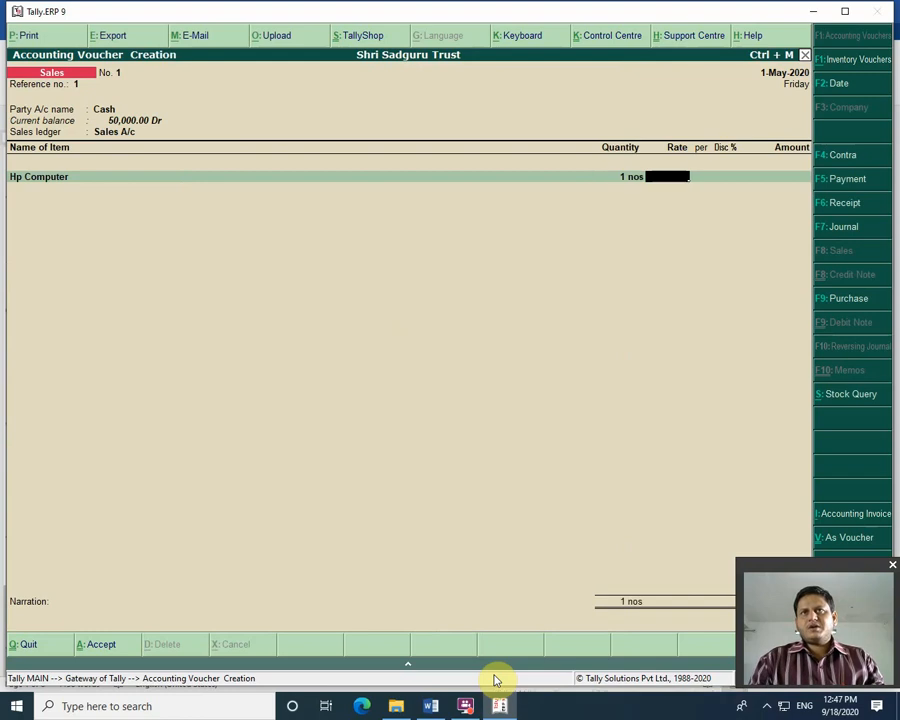
pyautogui.write('25,0')
pyautogui.write('00')
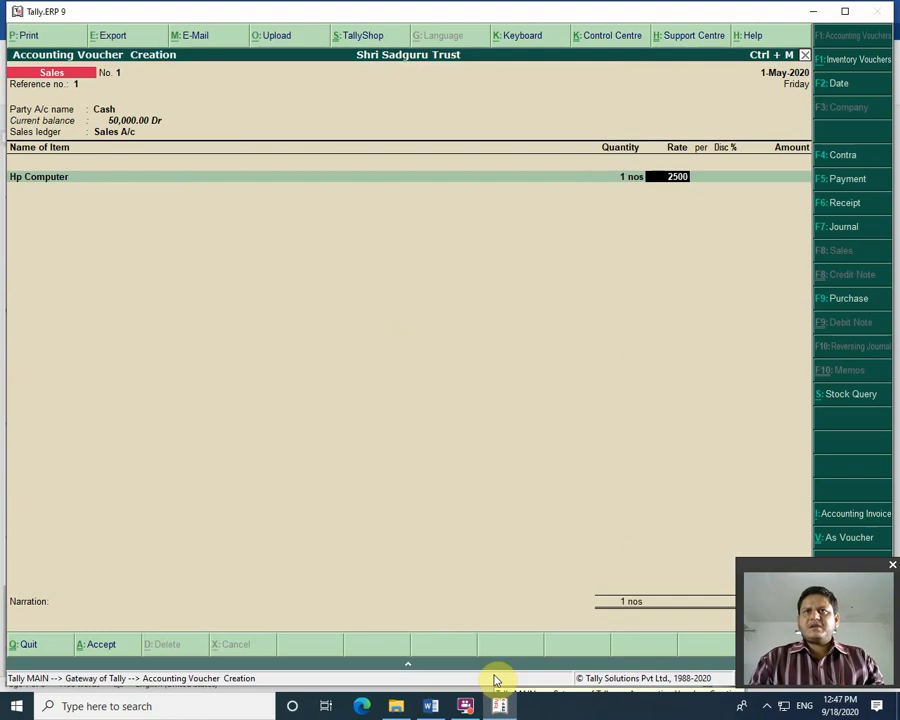
pyautogui.press('Return')
pyautogui.press('Return')
pyautogui.press('Return')
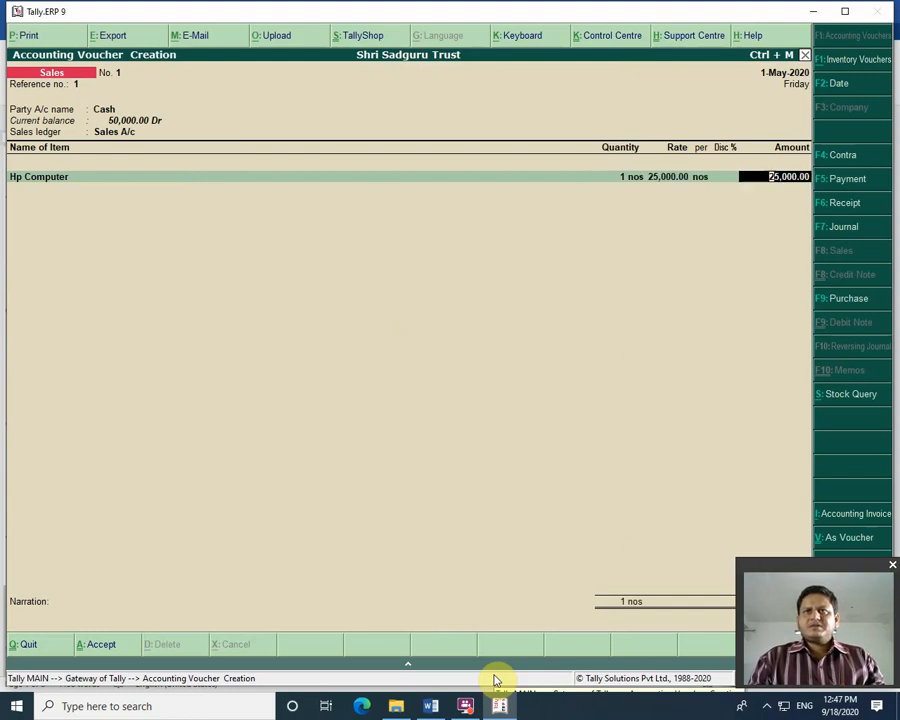
pyautogui.press('Return')
# Step: Add Key Board without a quantity and select Mouse as the third item of the sales voucher
pyautogui.press('Down')
pyautogui.press('Down')
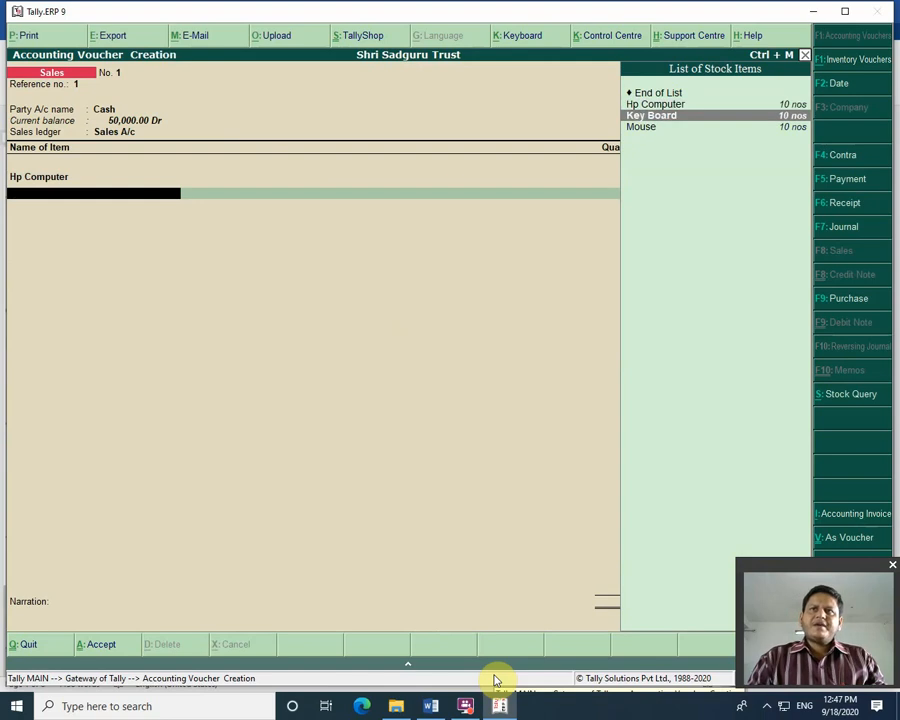
pyautogui.press('Return')
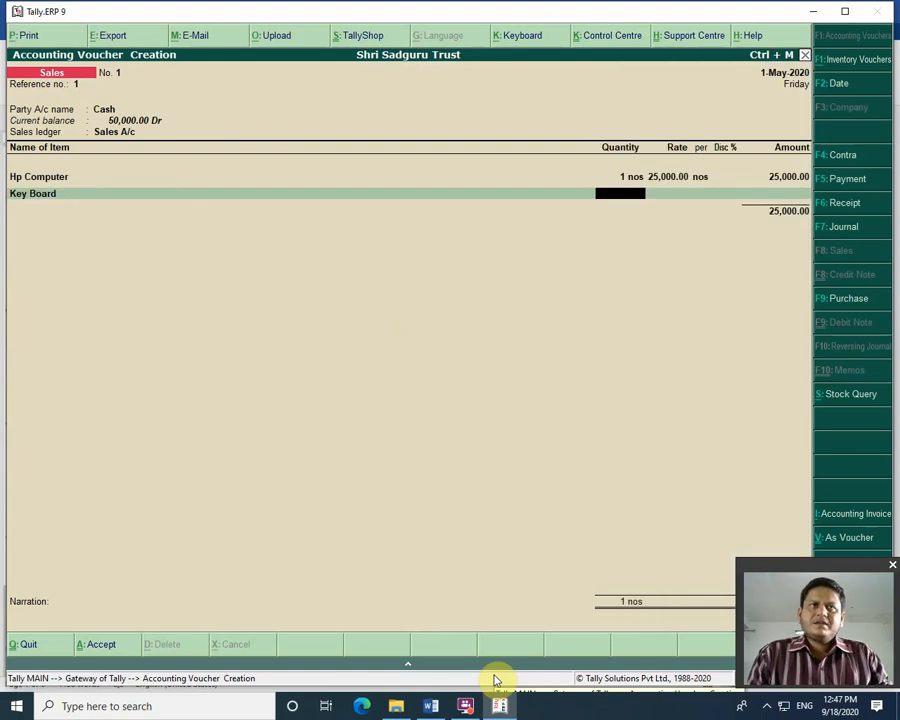
pyautogui.press('Return')
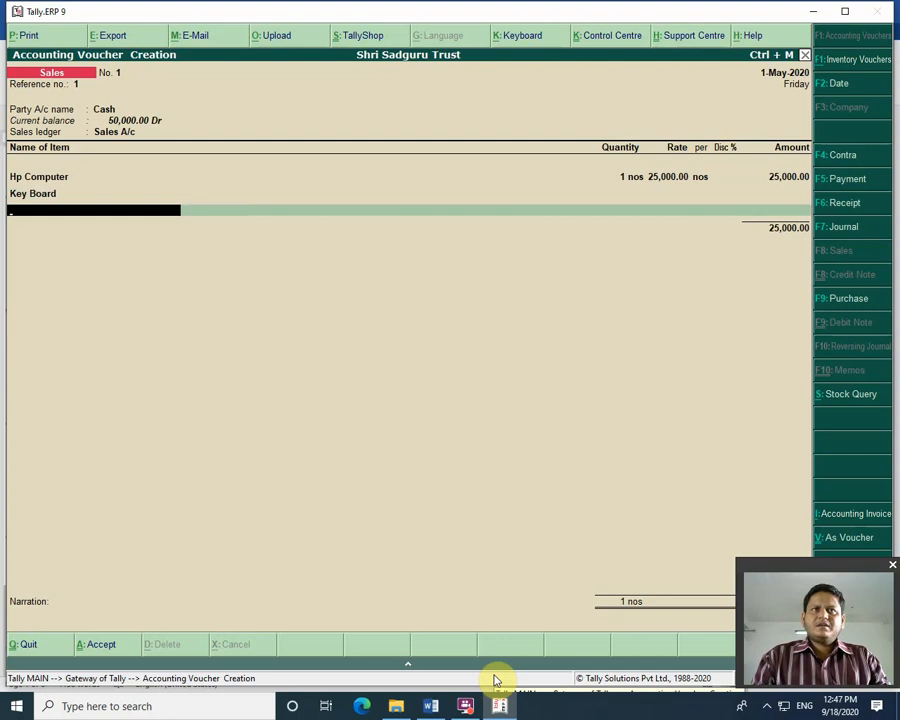
pyautogui.press('Down')
pyautogui.press('Down')
pyautogui.press('Down')
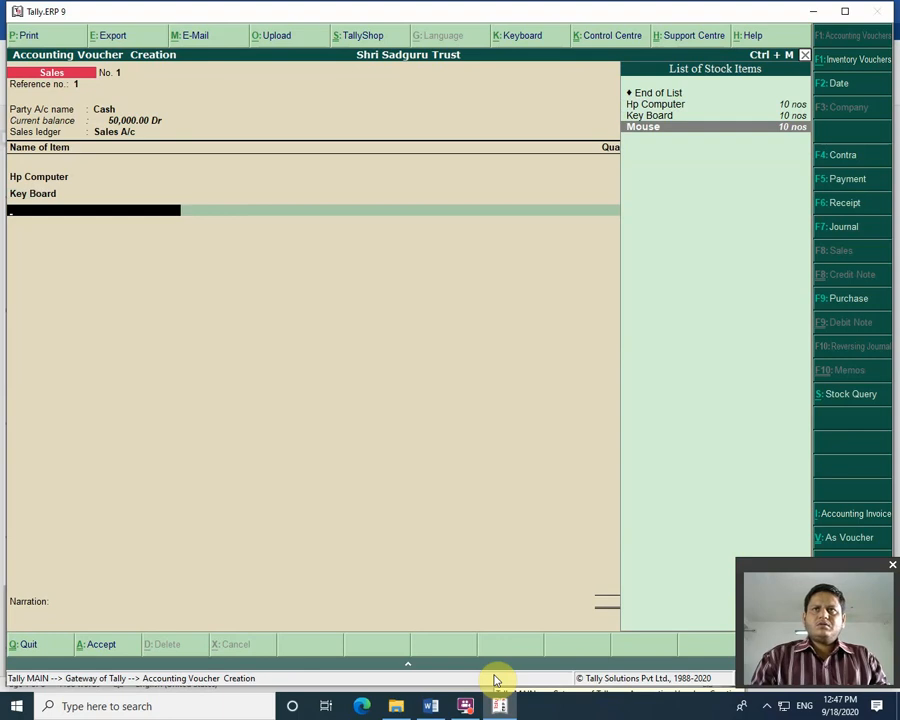
pyautogui.press('Return')
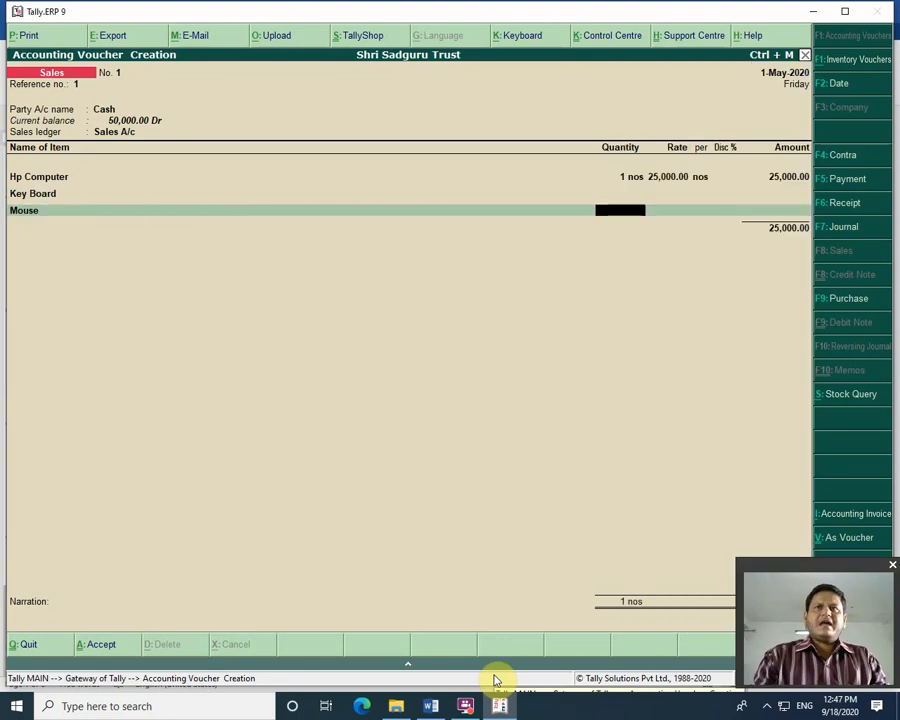
# Step: Go back to the Key Board line and set its quantity to 1, leaving rate and discount blank
pyautogui.press('BackSpace')
pyautogui.press('BackSpace')
pyautogui.press('BackSpace')
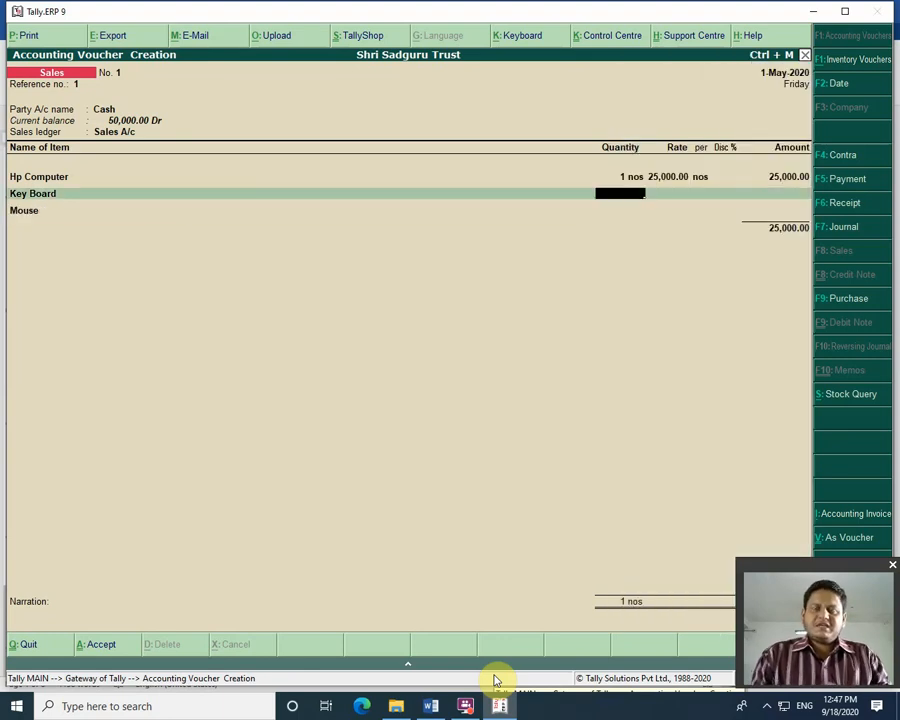
pyautogui.press('BackSpace')
pyautogui.press('Return')
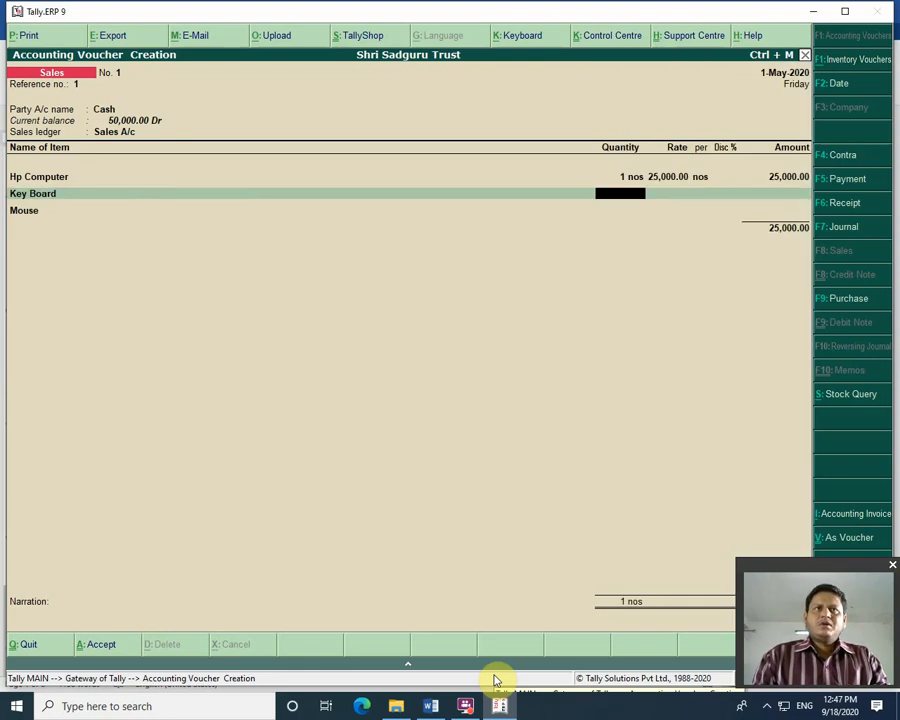
pyautogui.write('1')
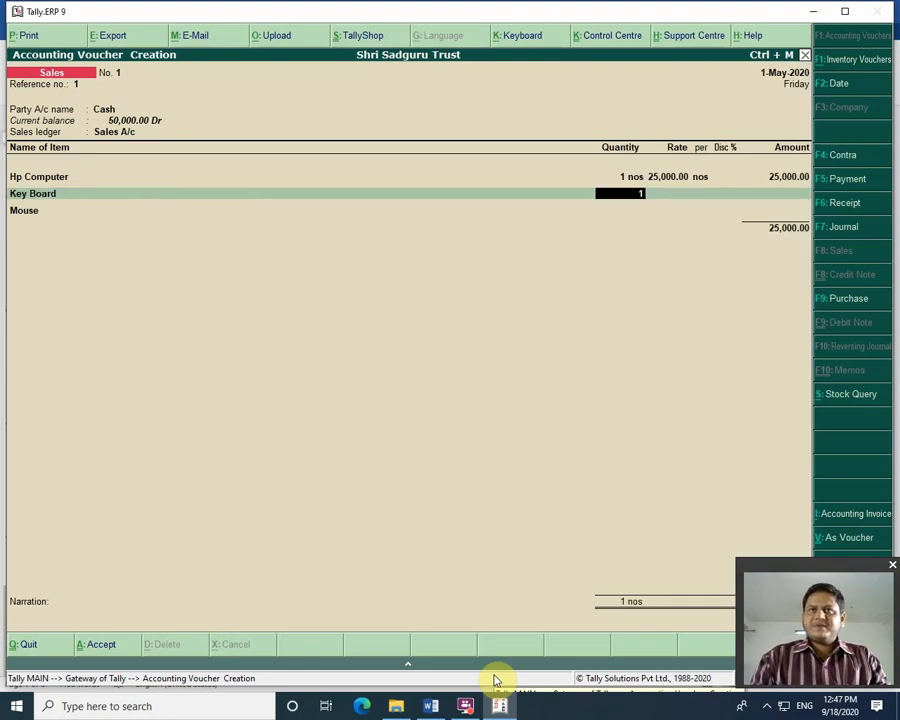
pyautogui.press('Return')
pyautogui.press('Return')
pyautogui.press('Return')
pyautogui.press('Return')
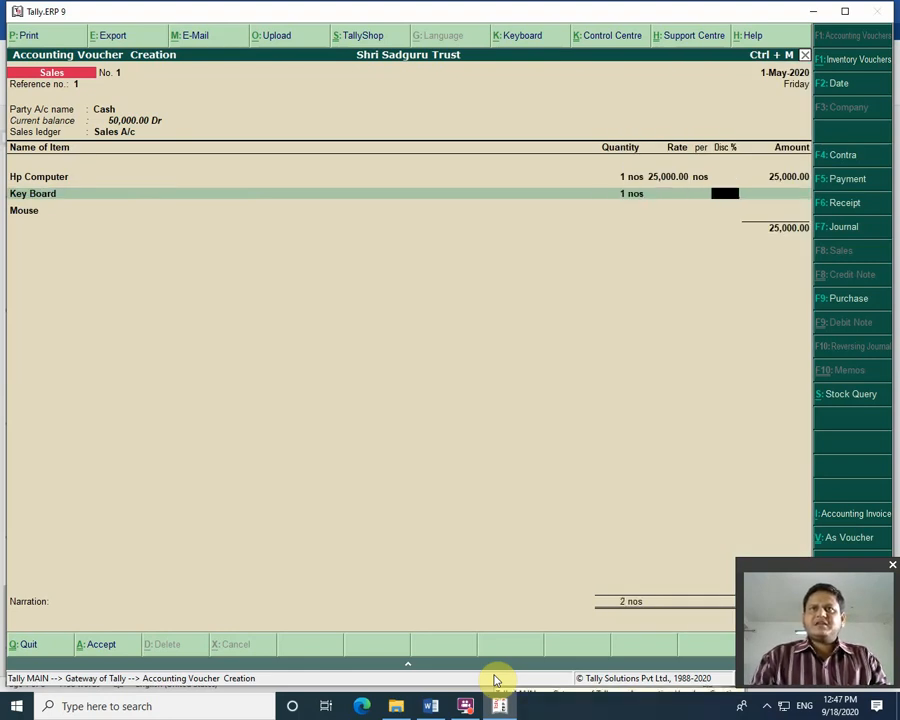
pyautogui.press('Return')
pyautogui.press('Return')
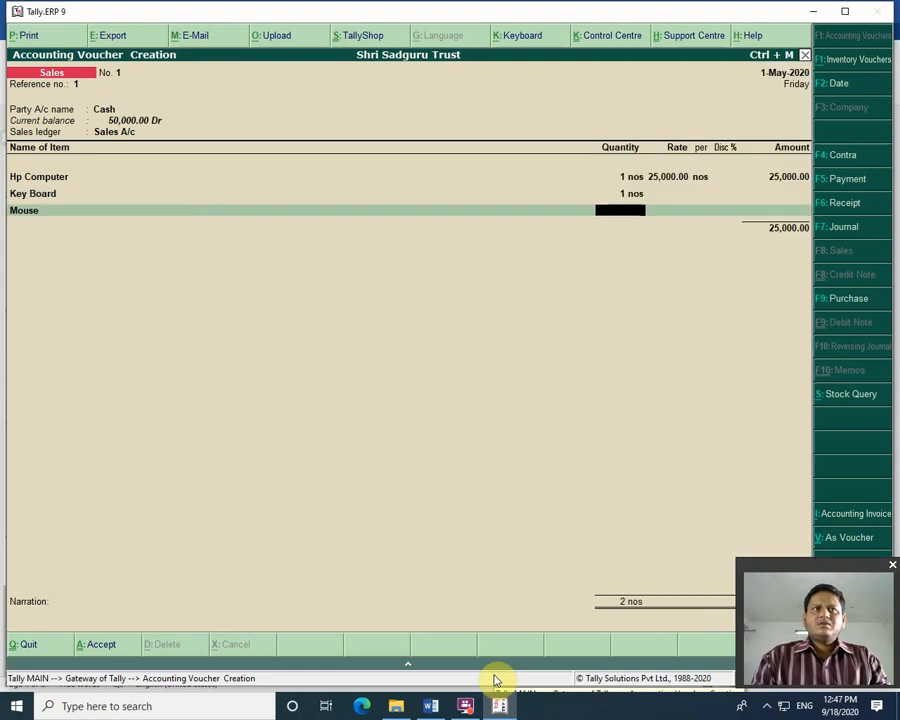
# Step: Set the Mouse quantity to 1 with a blank rate, and end the item list
pyautogui.write('1')
pyautogui.press('Return')
pyautogui.press('Return')
pyautogui.press('Return')
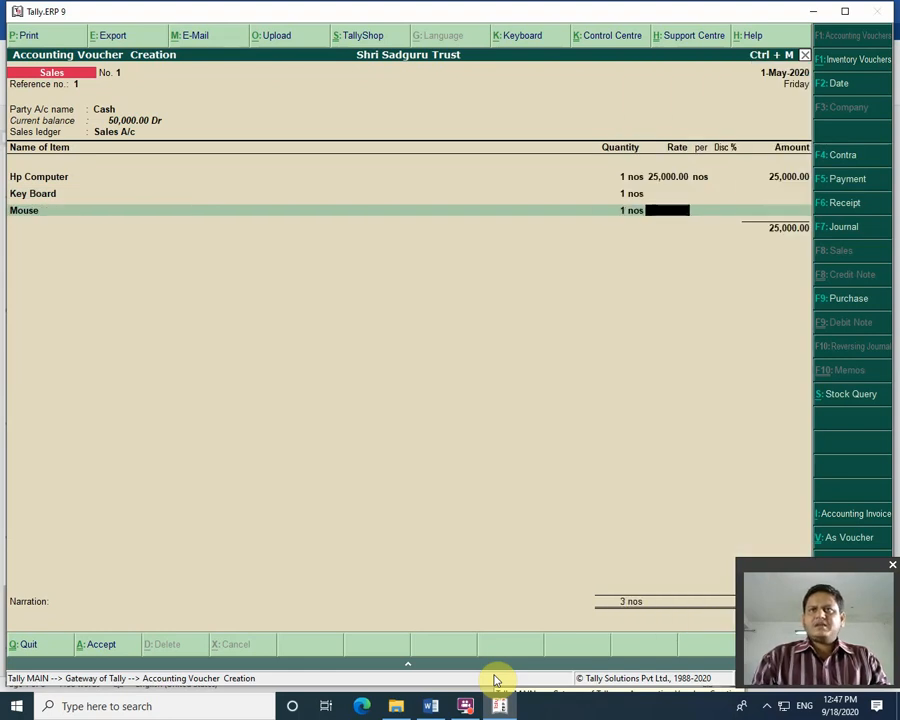
pyautogui.press('Return')
pyautogui.press('Return')
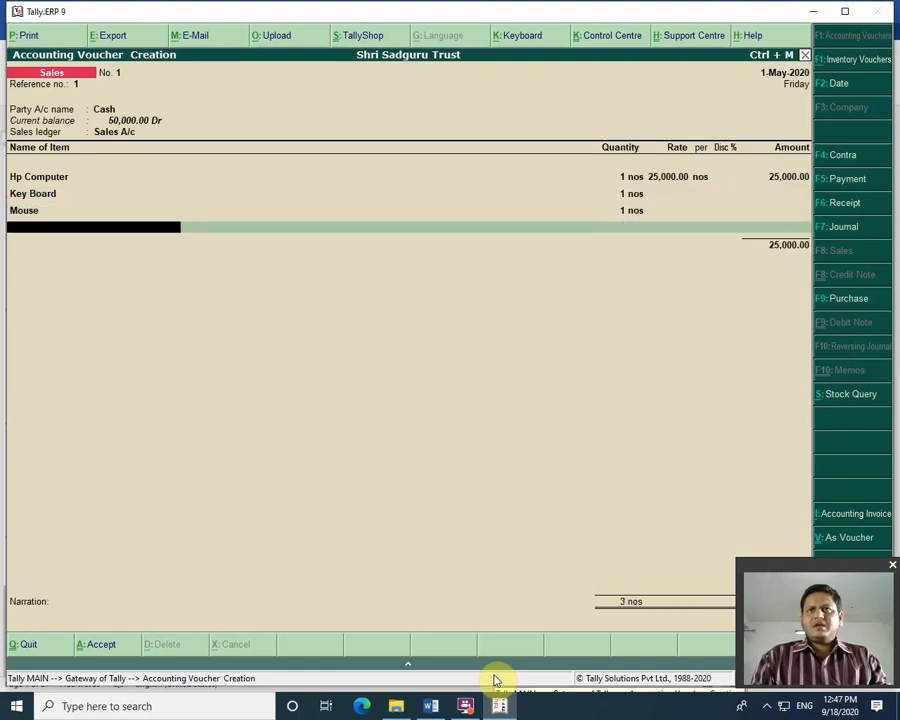
pyautogui.press('Return')
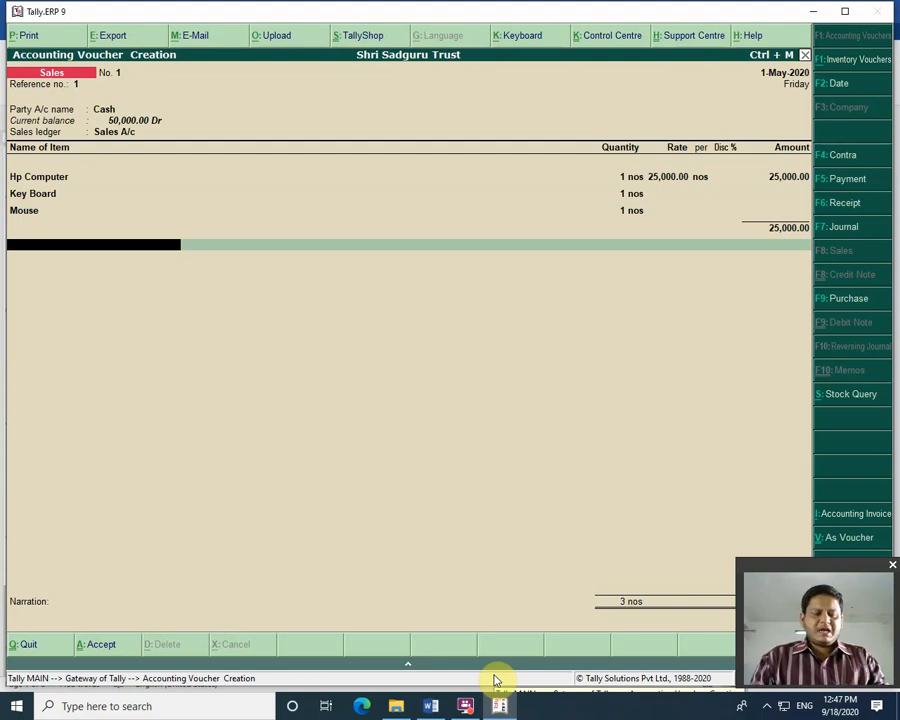
# Step: Open the company's Accounting Features, quit them without saving, and abandon the sales voucher to return to the Gateway of Tally
pyautogui.press('F11')
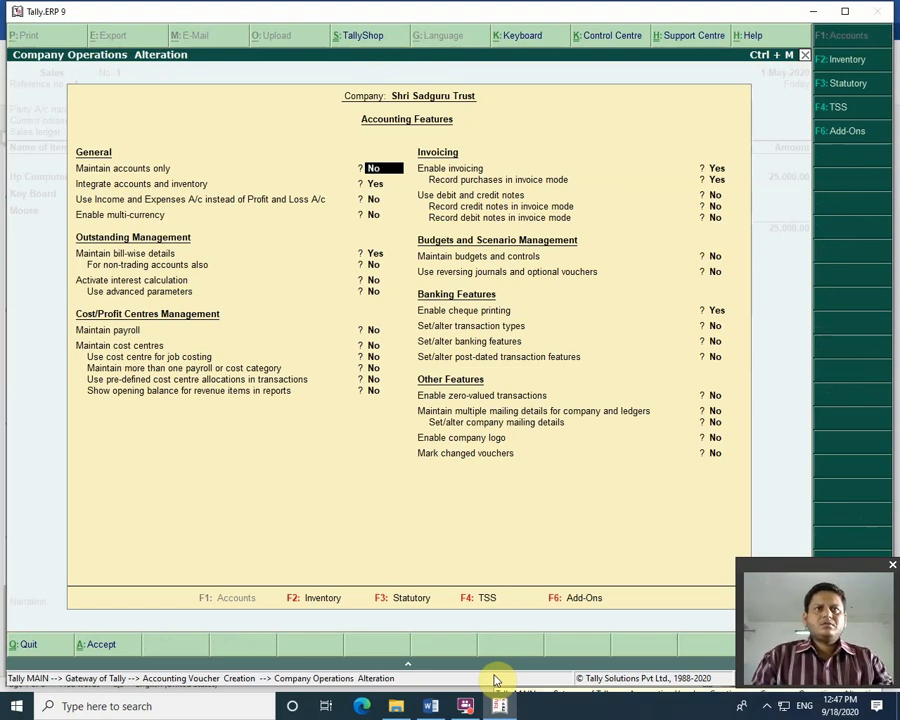
pyautogui.press('BackSpace')
pyautogui.press('Escape')
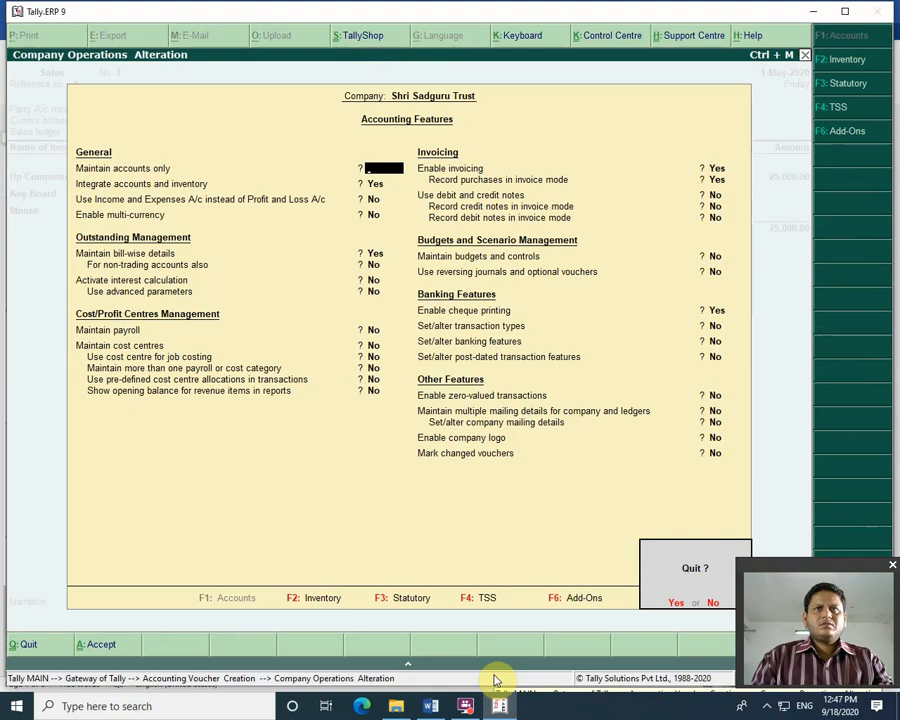
pyautogui.press('Return')
pyautogui.press('Escape')
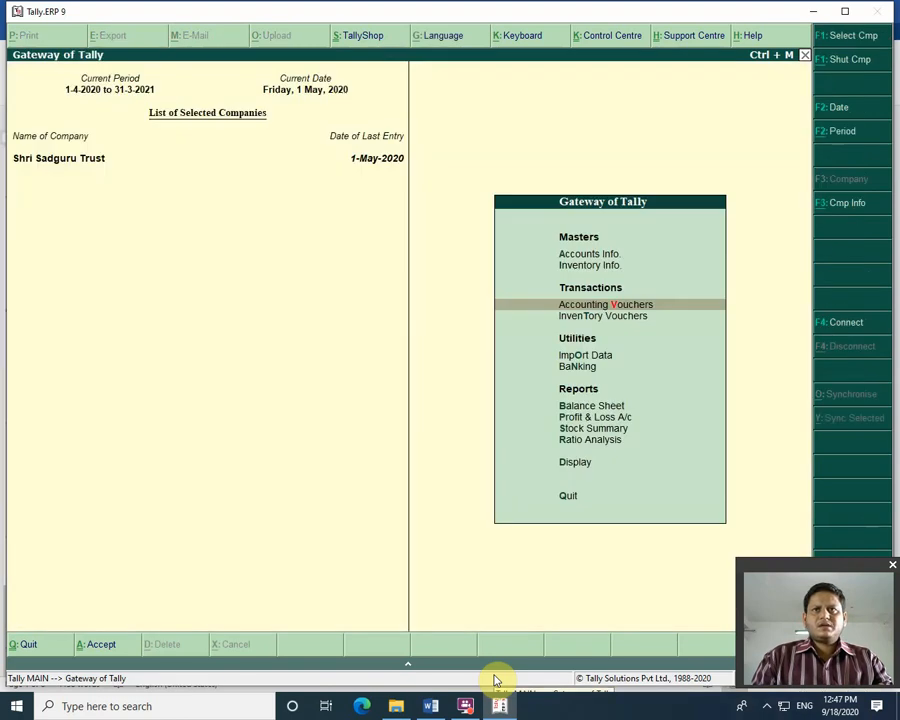
# Step: Check the company's Inventory Features without changing anything, and return to the Gateway of Tally
pyautogui.press('F11')
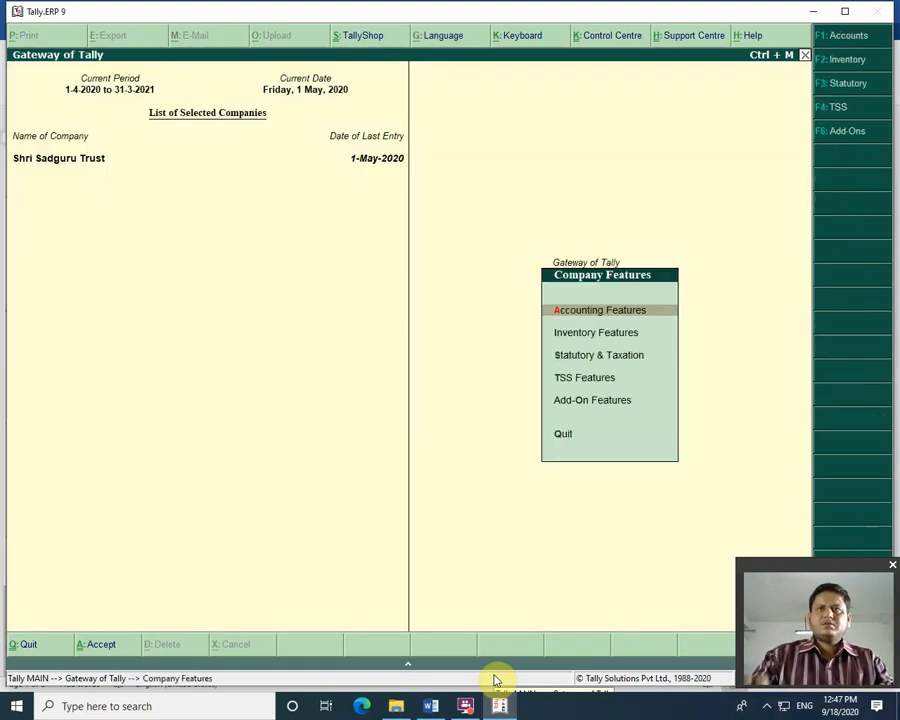
pyautogui.press('Down')
pyautogui.press('Down')
pyautogui.press('Up')
pyautogui.press('Return')
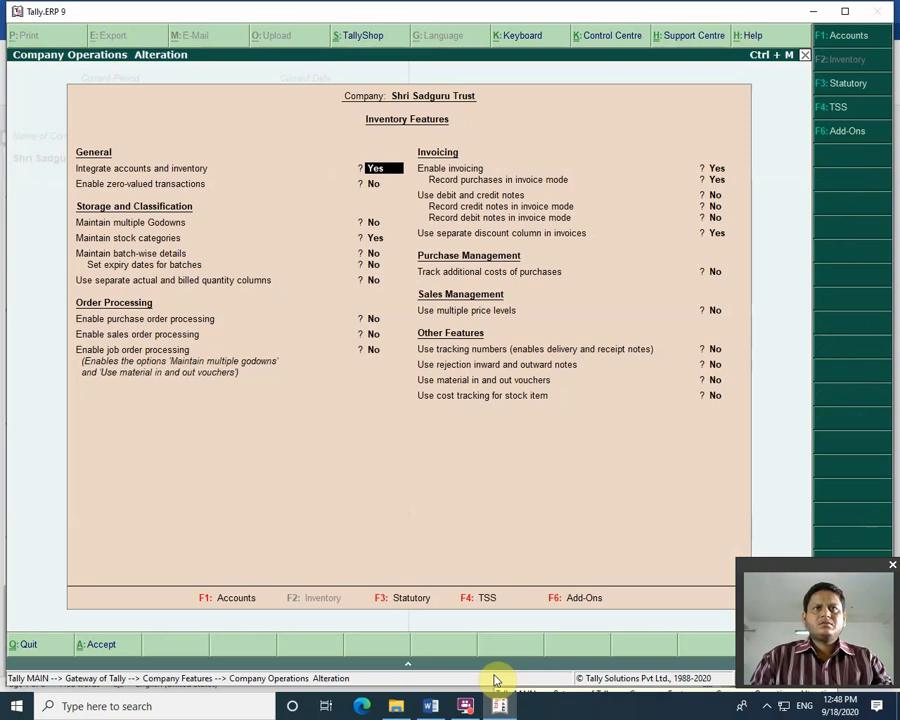
pyautogui.press('Escape')
pyautogui.press('Return')
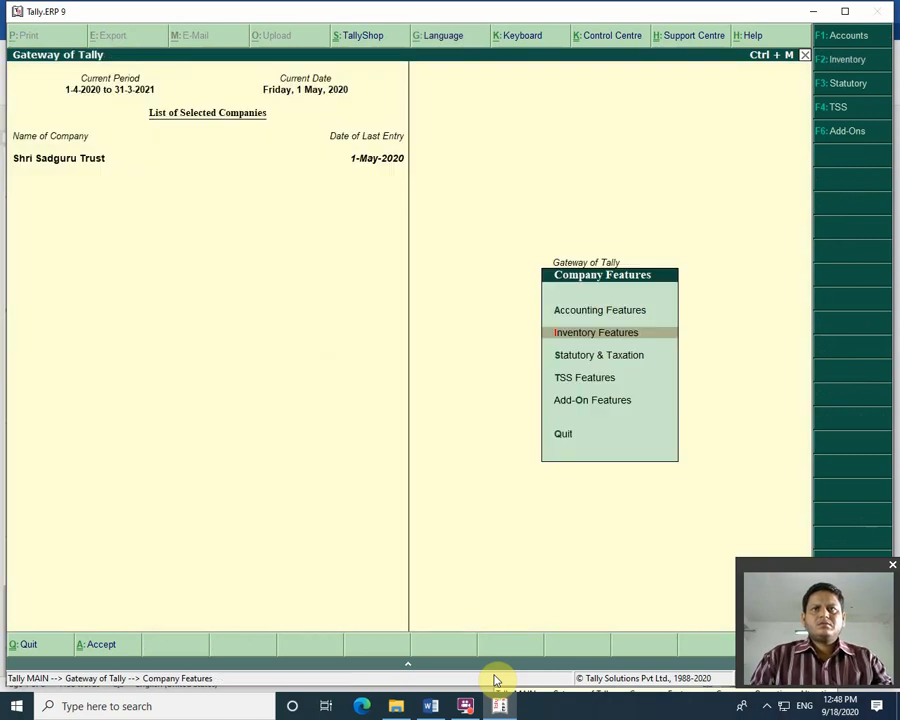
pyautogui.press('Escape')
# Step: Start a new sales voucher with reference number 1
pyautogui.press('Return')
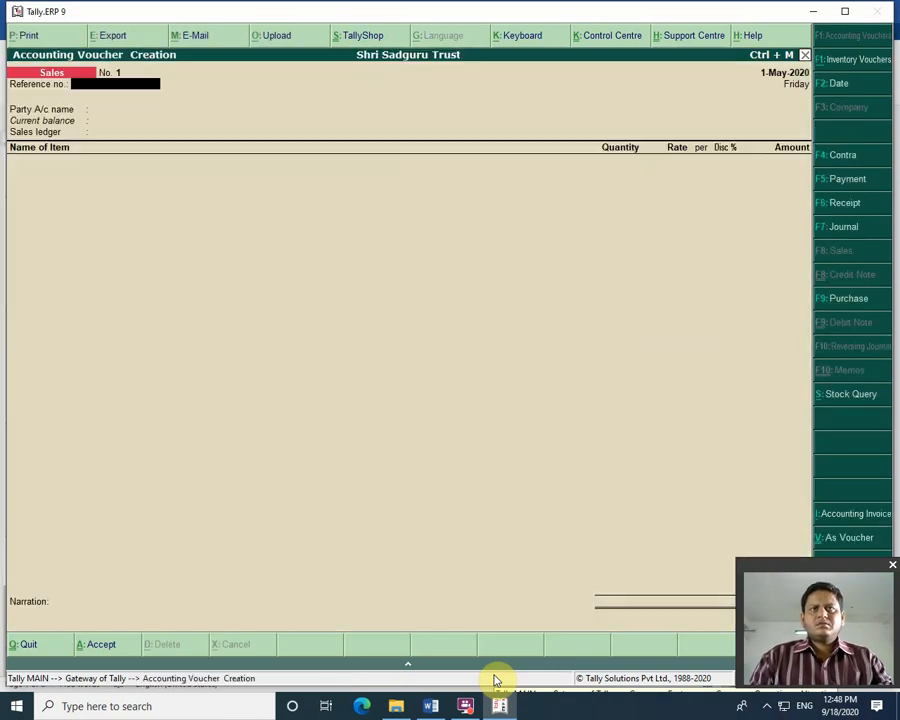
pyautogui.write('1')
pyautogui.press('Return')
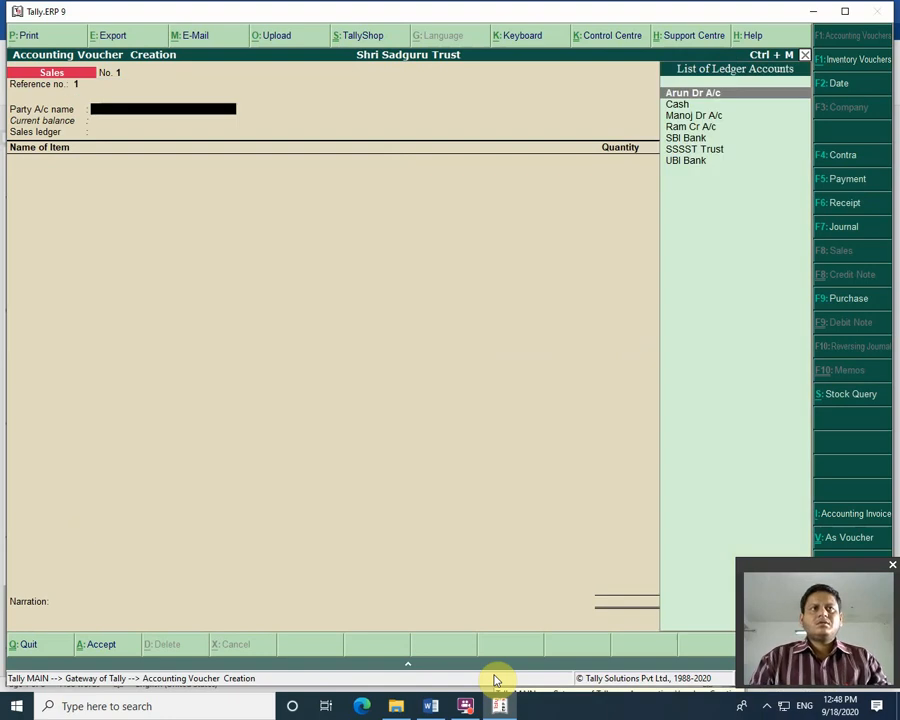
pyautogui.press('Return')
pyautogui.press('Return')
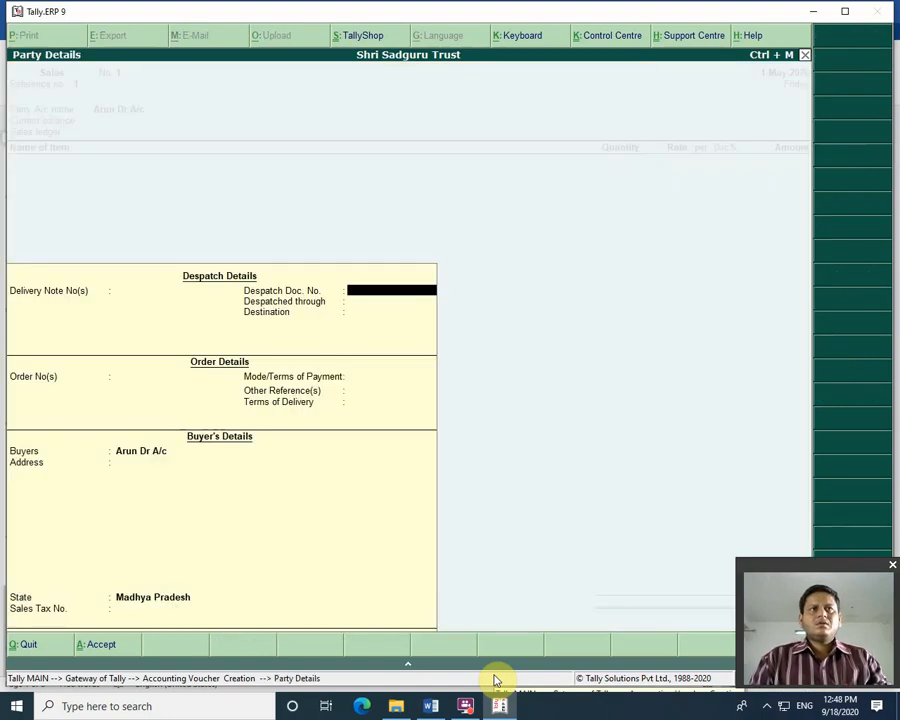
pyautogui.press('Return')
pyautogui.press('BackSpace')
pyautogui.press('BackSpace')
pyautogui.press('BackSpace')
pyautogui.press('BackSpace')
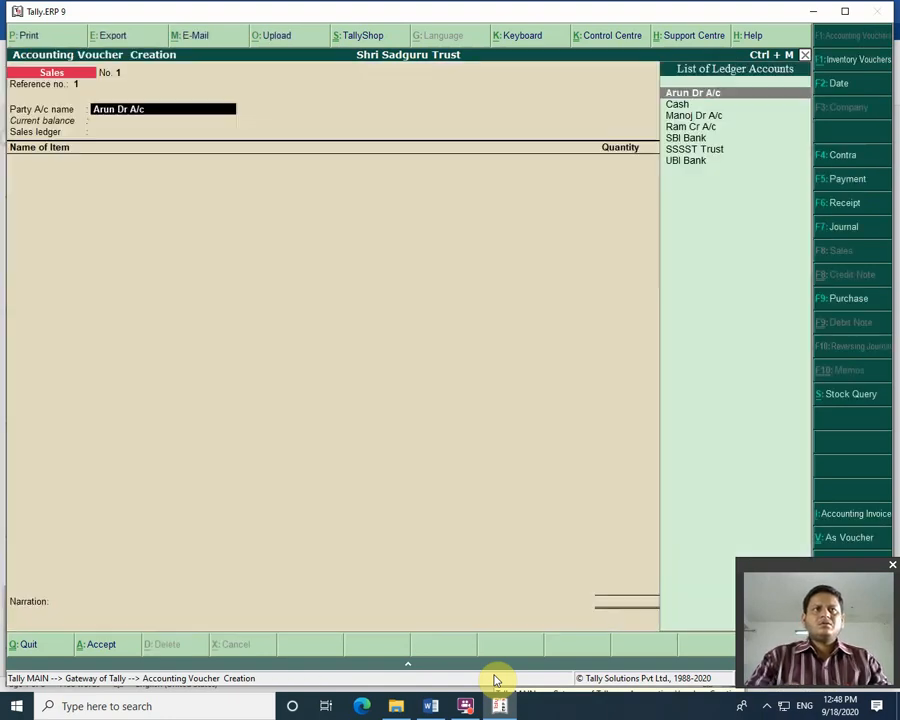
pyautogui.press('Return')
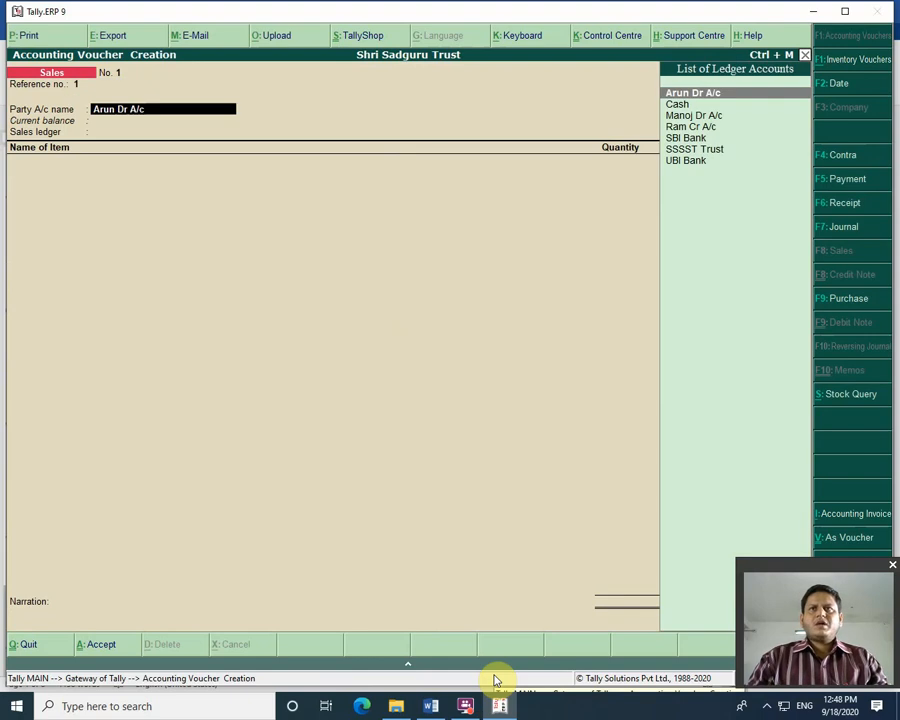
# Step: Set Cash as the party account, accept the default despatch, order and buyer details, and select Sales A/c as the sales ledger
pyautogui.press('Down')
pyautogui.press('Return')
pyautogui.press('Return')
pyautogui.press('Return')
pyautogui.press('Return')
pyautogui.press('Return')
pyautogui.press('Return')
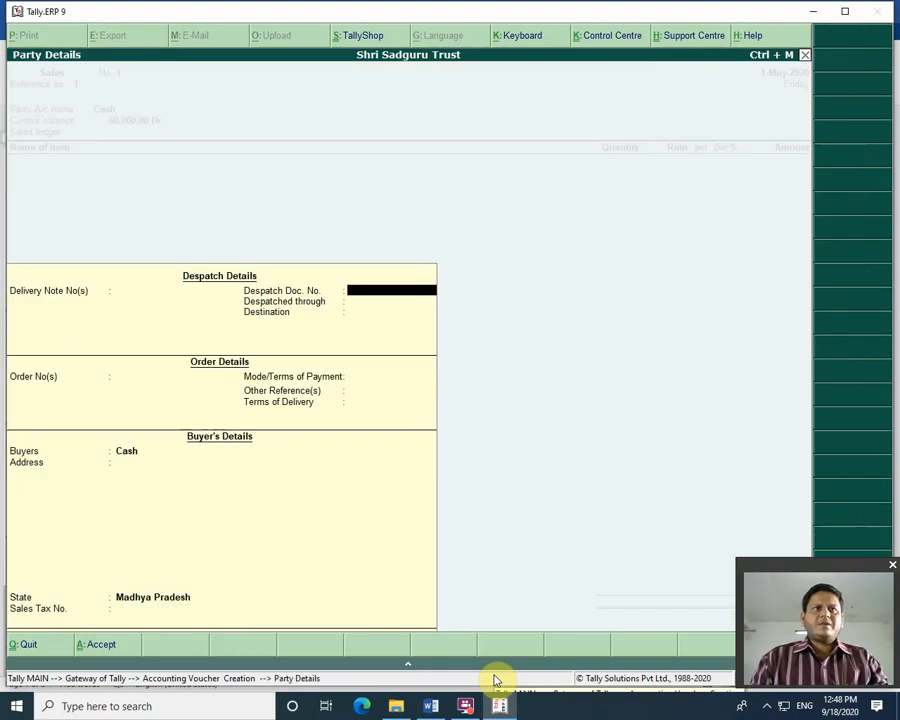
pyautogui.press('Return')
pyautogui.press('Return')
pyautogui.press('Return')
pyautogui.press('Return')
pyautogui.press('Return')
pyautogui.press('Return')
pyautogui.press('Return')
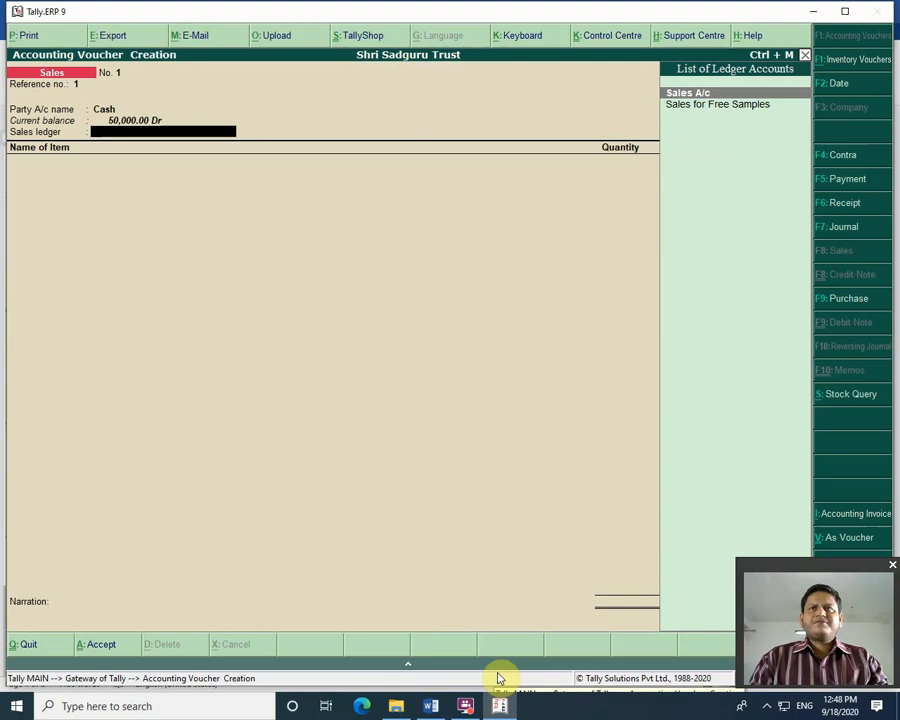
pyautogui.press('Return')
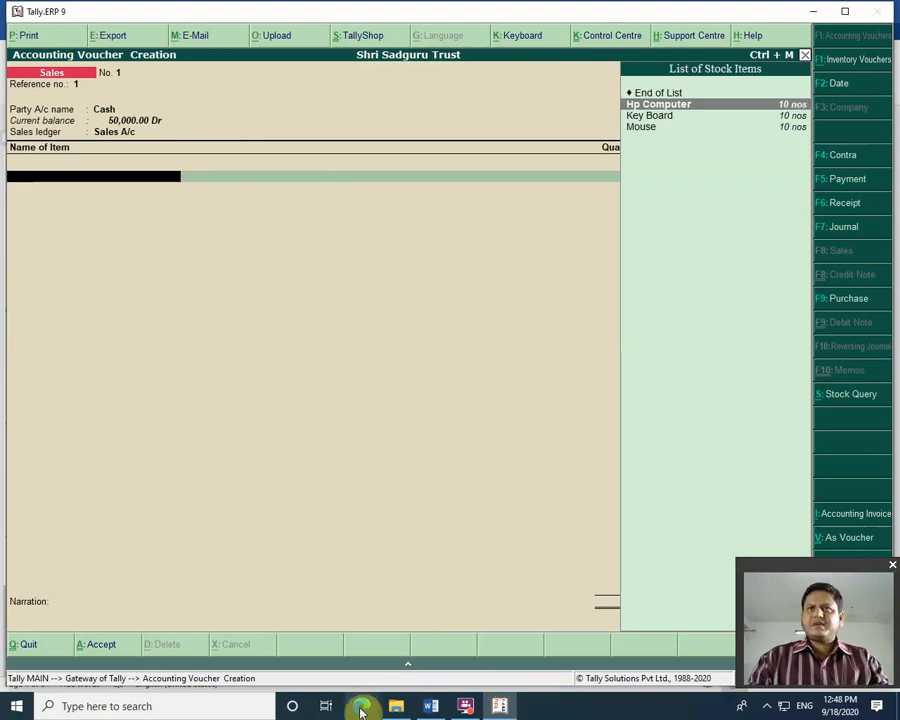
# Step: Enter Hp Computer as the first item with quantity 1 and rate 25,000
pyautogui.press('Return')
pyautogui.write('1')
pyautogui.press('Return')
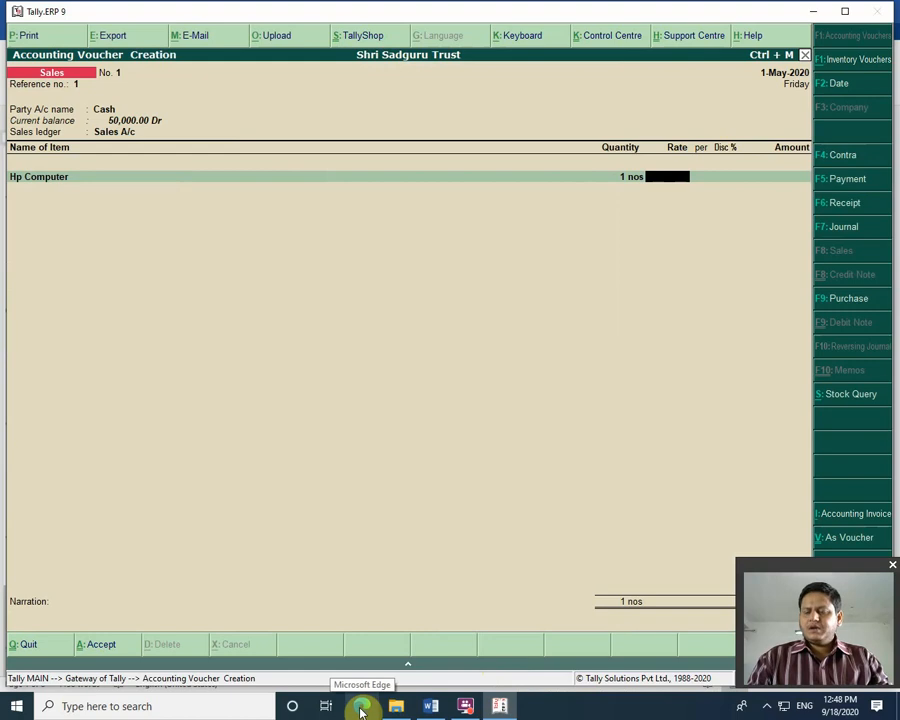
pyautogui.write('25,000')
pyautogui.press('Return')
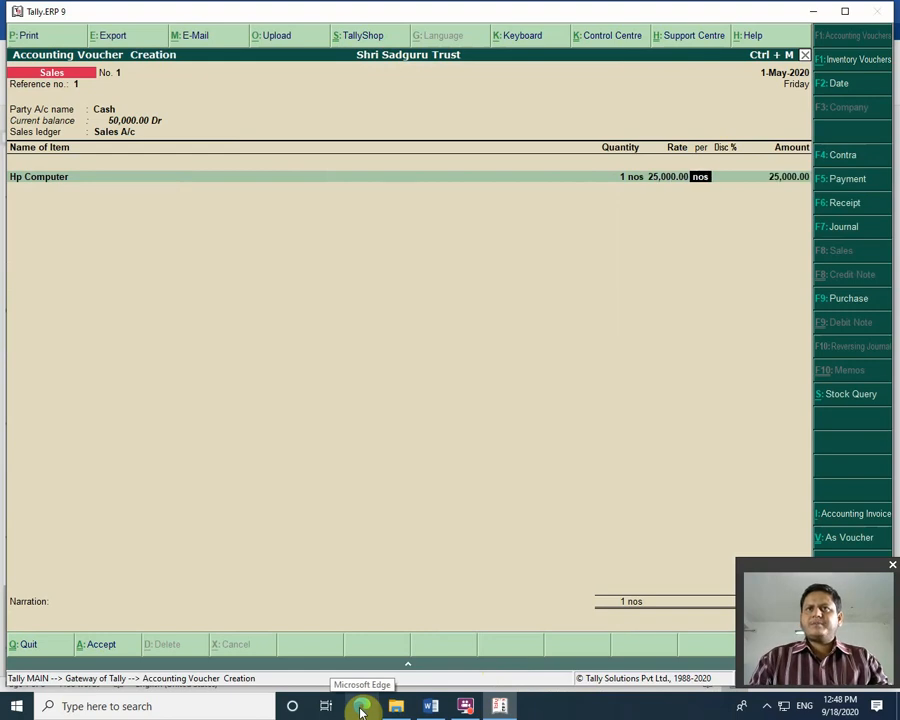
pyautogui.press('Return')
pyautogui.press('Return')
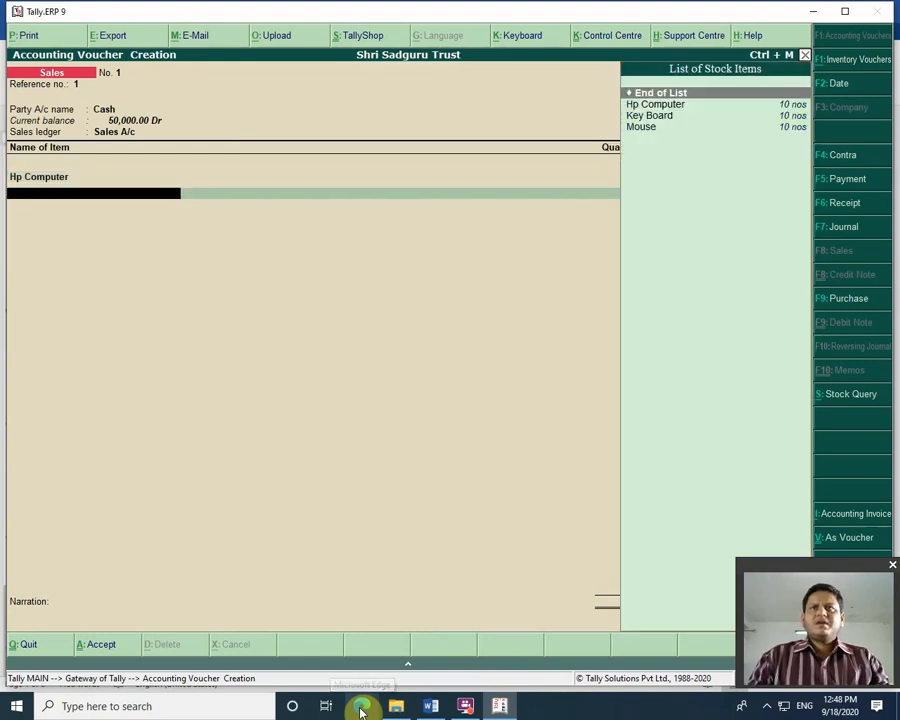
# Step: Add Key Board as the second item with quantity 1 and no rate
pyautogui.press('Down')
pyautogui.press('Down')
pyautogui.press('Return')
pyautogui.write('1')
pyautogui.press('Return')
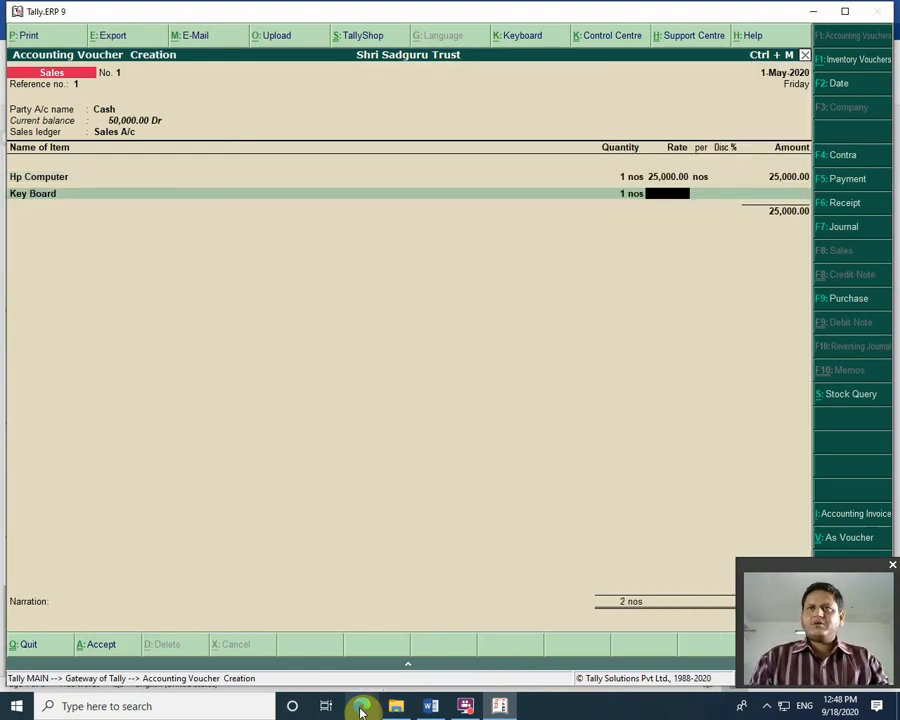
pyautogui.press('Return')
pyautogui.press('Return')
pyautogui.press('Return')
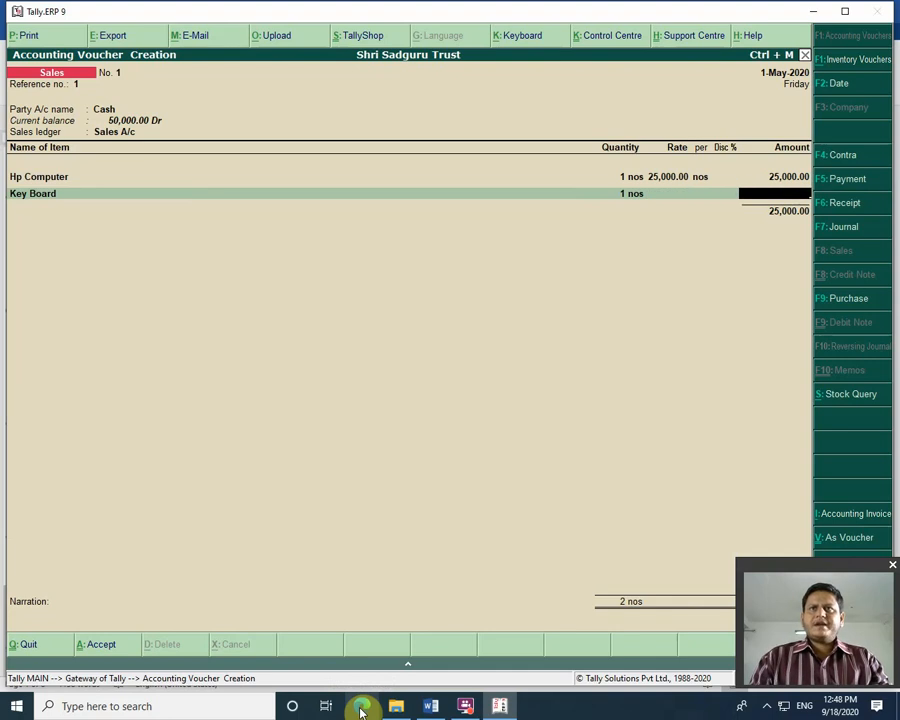
# Step: Add Mouse as the third item with quantity 1 and no rate, and end the item list
pyautogui.press('Down')
pyautogui.press('Down')
pyautogui.press('Down')
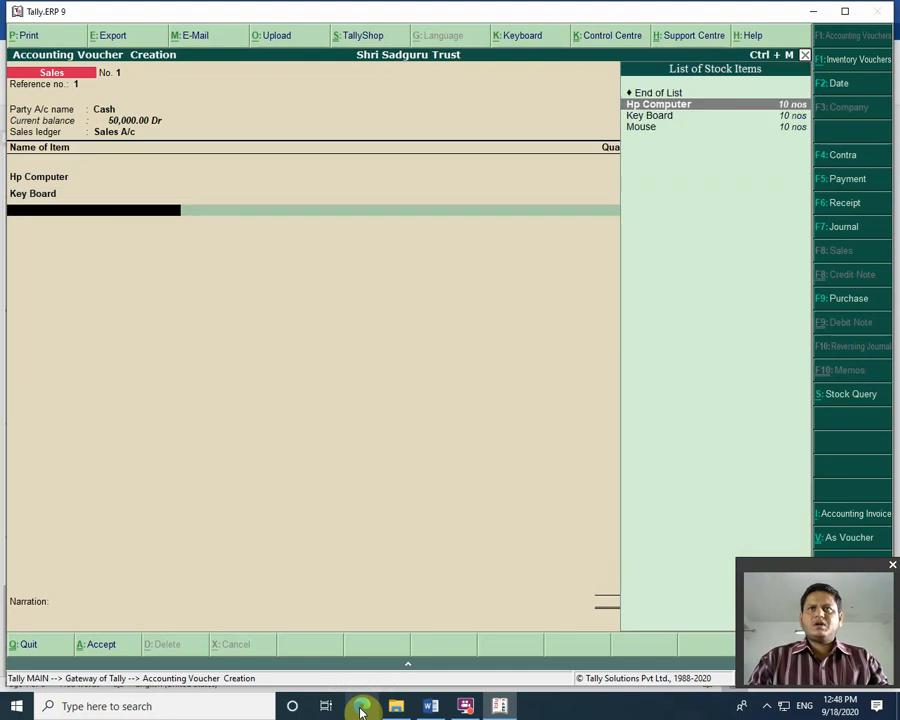
pyautogui.press('Return')
pyautogui.write('1')
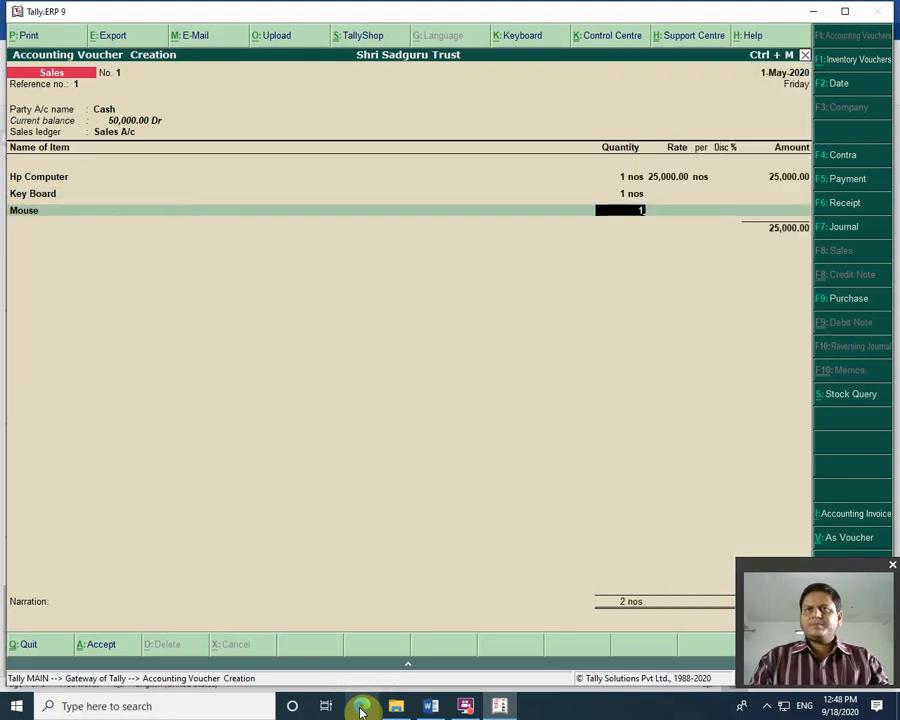
pyautogui.press('Return')
pyautogui.press('Return')
pyautogui.press('Return')
pyautogui.press('Return')
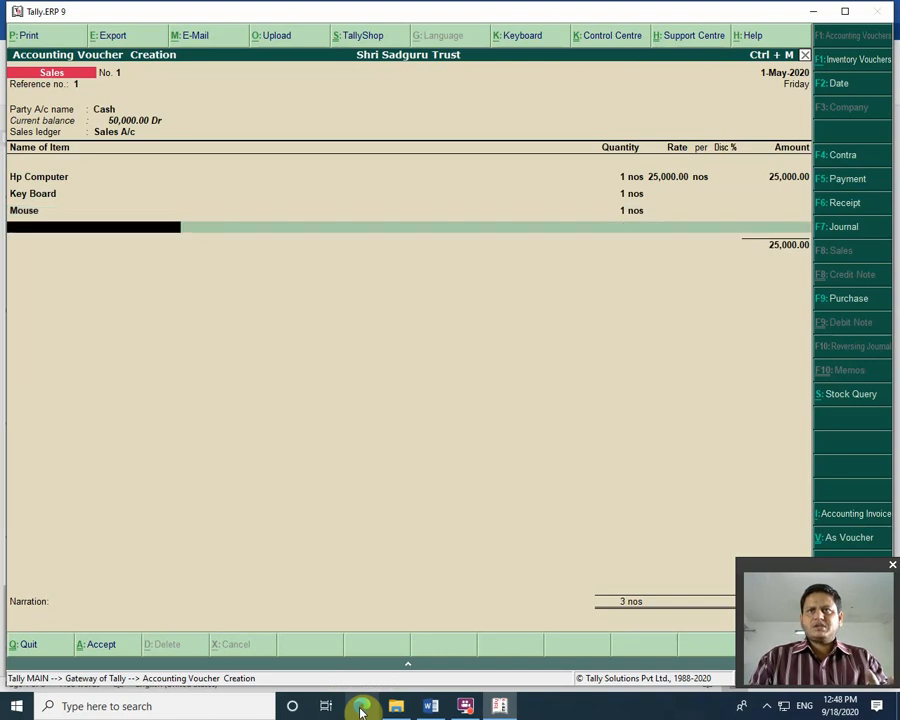
pyautogui.press('Return')
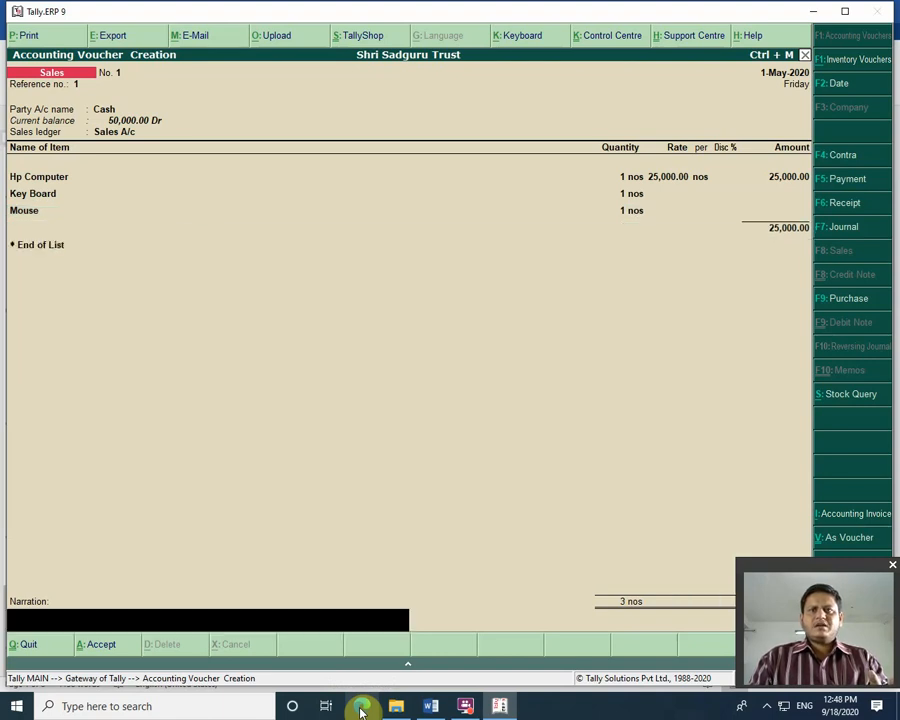
# Step: Remove the Hp Computer line from the voucher and replace the Key Board item with Hp Computer
pyautogui.moveTo(818, 566); pyautogui.dragTo(74, 552)
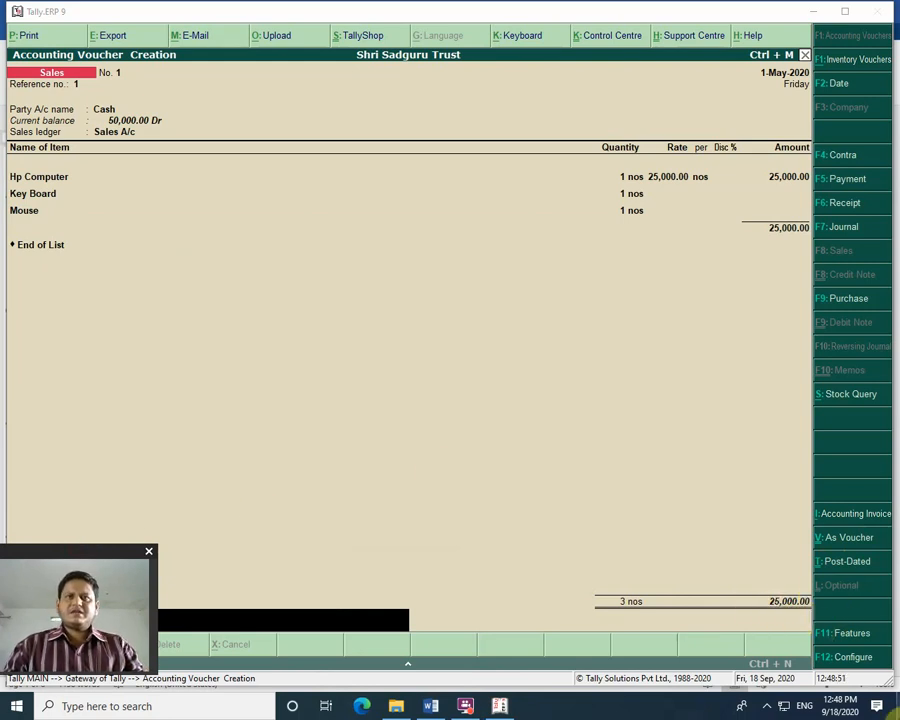
pyautogui.click(445, 463)
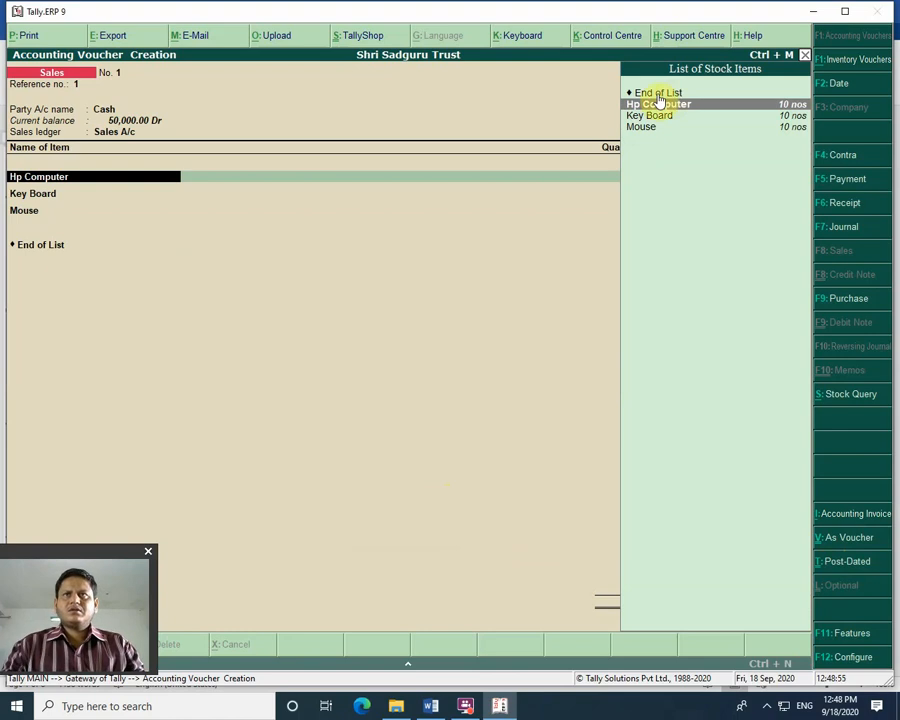
pyautogui.hotkey('ctrl', 'd')
pyautogui.press('Return')
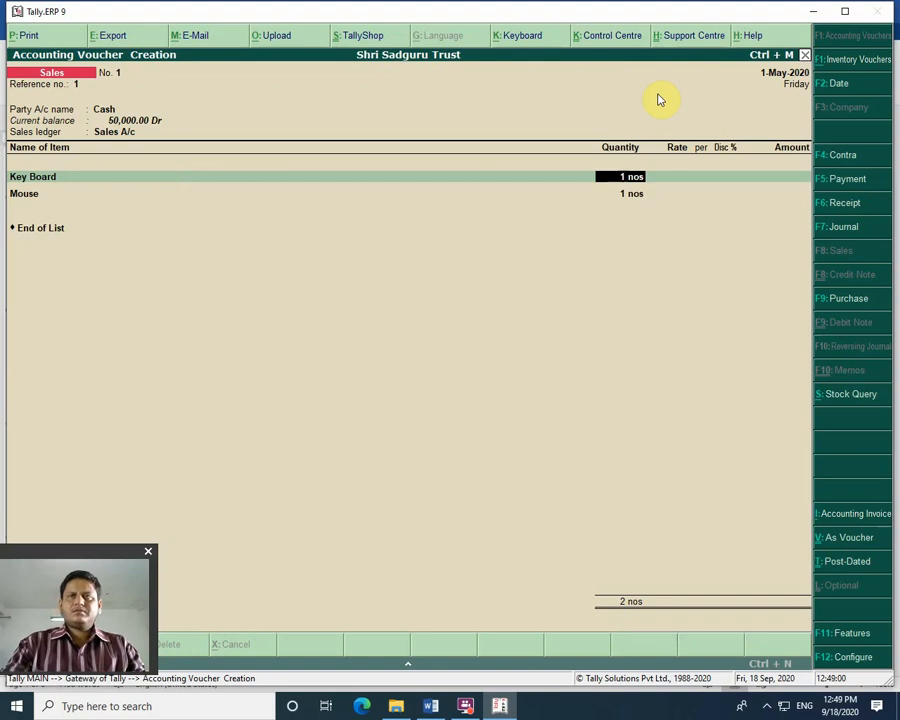
pyautogui.press('BackSpace')
pyautogui.press('Up')
pyautogui.press('Return')
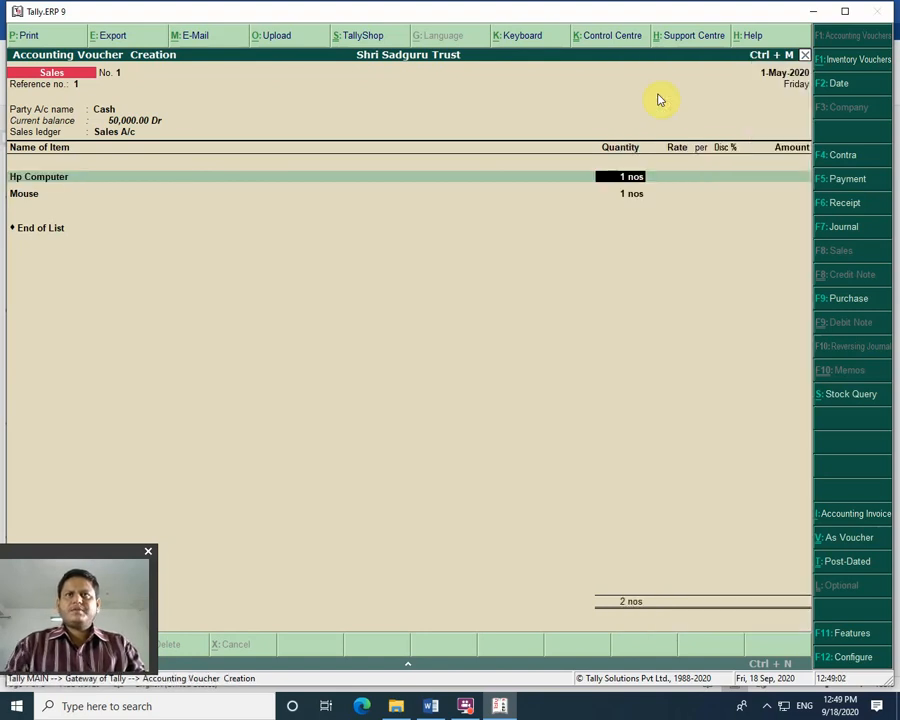
# Step: Keep quantity 1 for Hp Computer and set its rate to 25,000 per nos
pyautogui.press('Return')
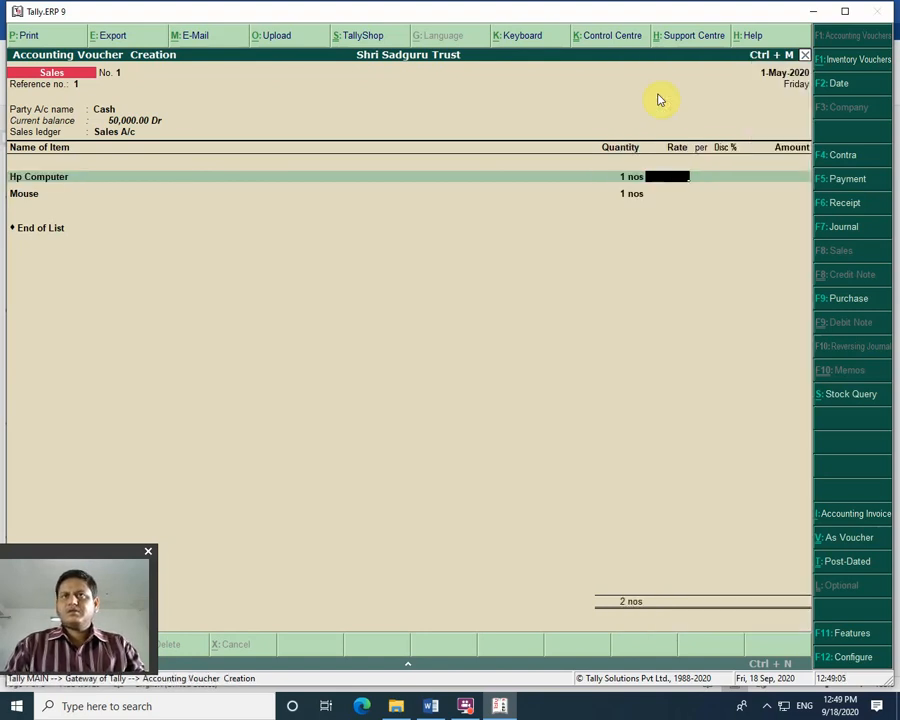
pyautogui.write('25000')
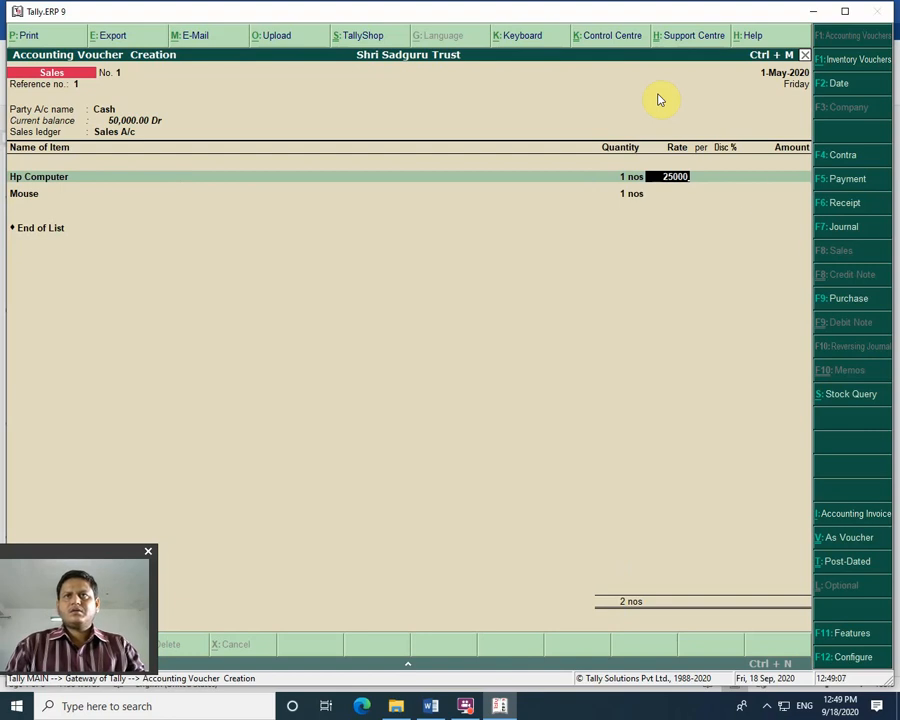
pyautogui.press('Return')
pyautogui.press('Return')
pyautogui.press('Return')
pyautogui.press('Return')
pyautogui.press('Return')
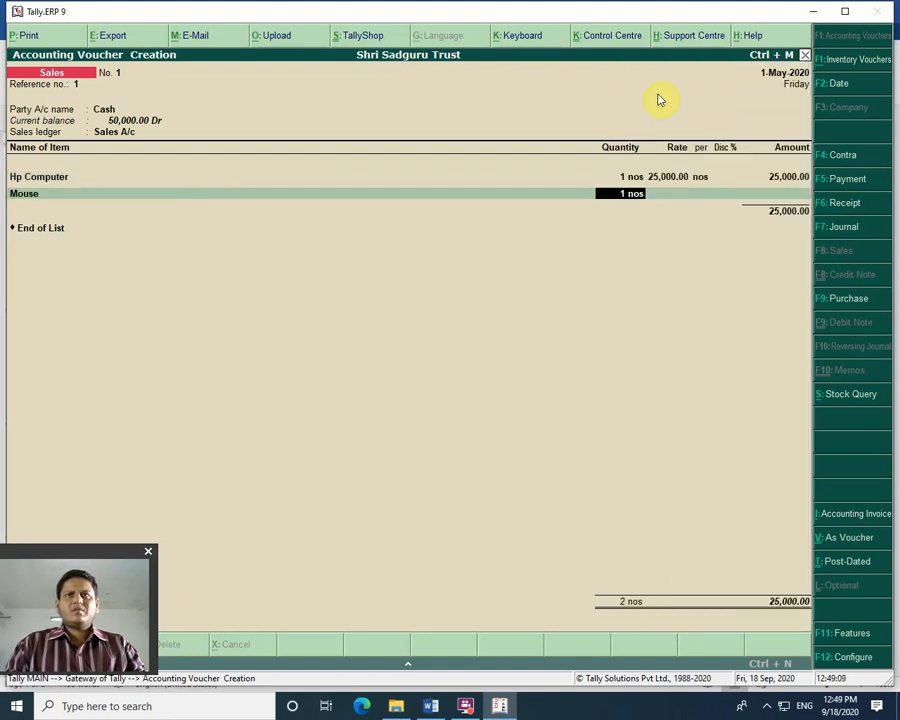
# Step: Leave the Mouse line as it is and add Key Board below it with quantity 1 and no rate
pyautogui.press('Return')
pyautogui.press('Return')
pyautogui.press('Return')
pyautogui.press('Return')
pyautogui.press('Return')
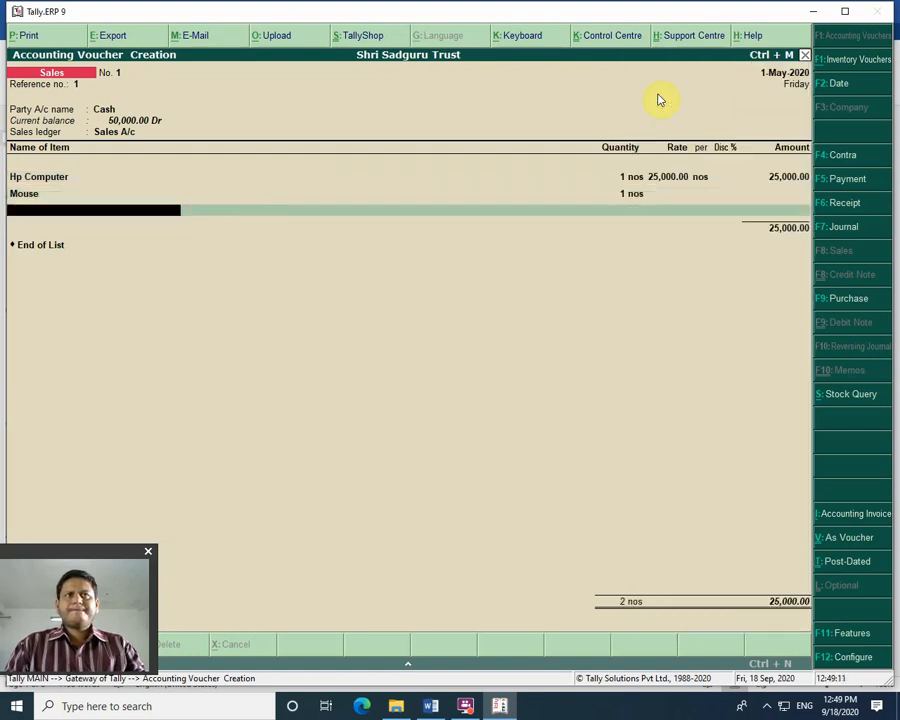
pyautogui.press('Down')
pyautogui.press('Down')
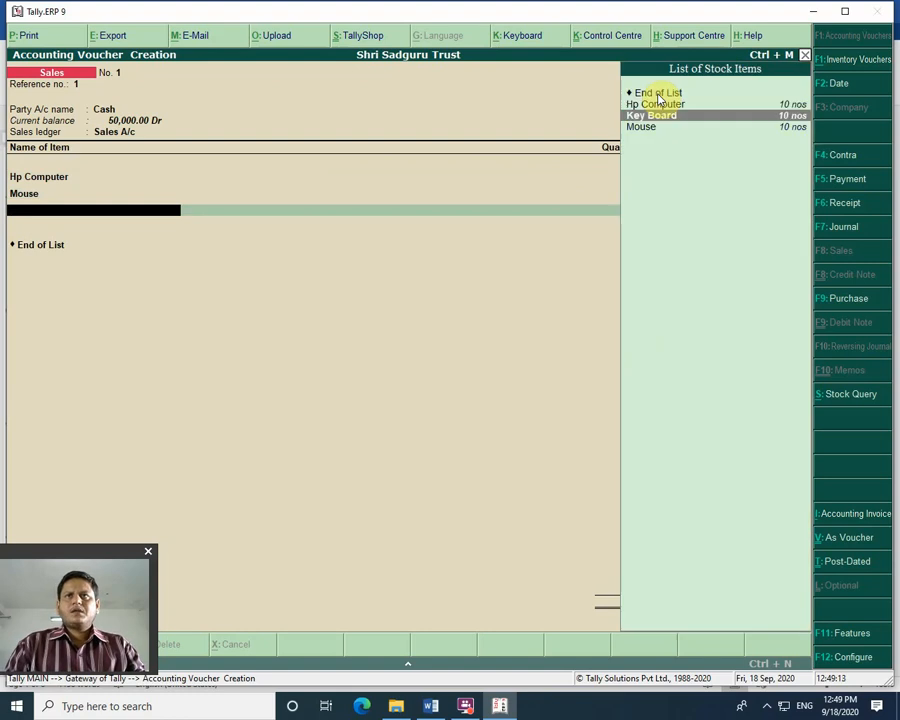
pyautogui.press('Return')
pyautogui.write('1')
pyautogui.press('Return')
pyautogui.press('Return')
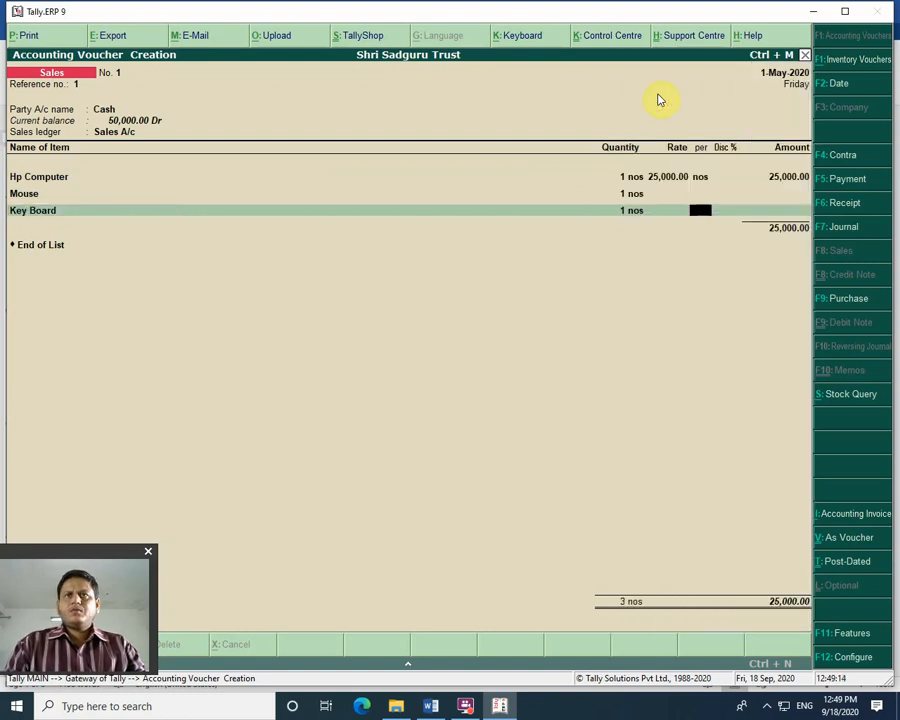
pyautogui.press('Return')
pyautogui.press('Return')
pyautogui.press('Return')
# Step: Leave the narration empty and save the sales voucher
pyautogui.press('Return')
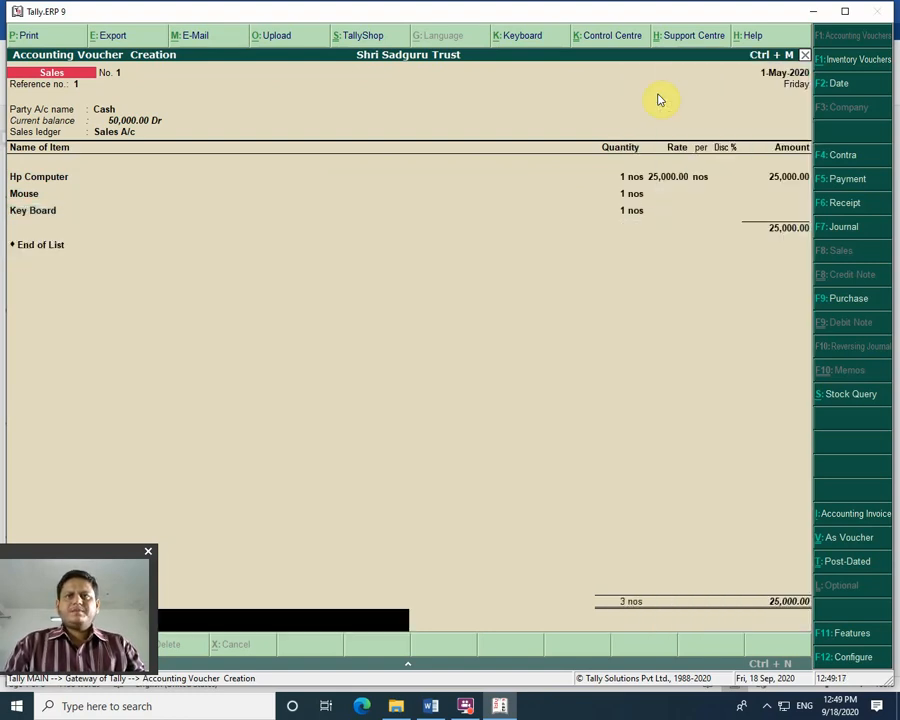
pyautogui.press('Return')
pyautogui.press('Return')
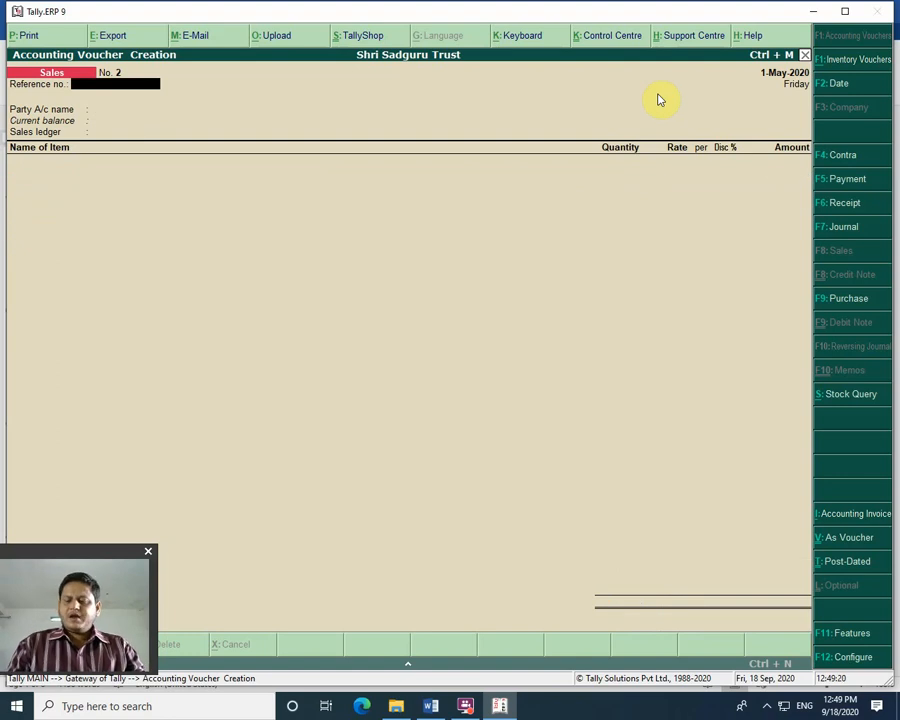
# Step: Fill in a cash sales voucher with reference number 2 and Sales A/c up to the item entry, and examine the items' stock quantities
pyautogui.press('Return')
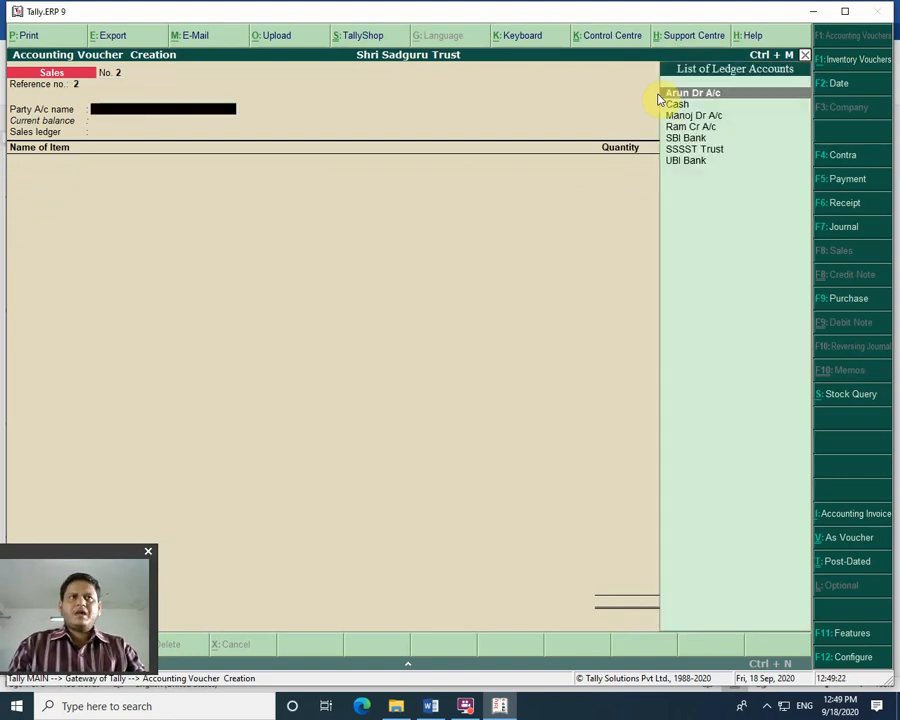
pyautogui.press('Return')
pyautogui.press('Escape')
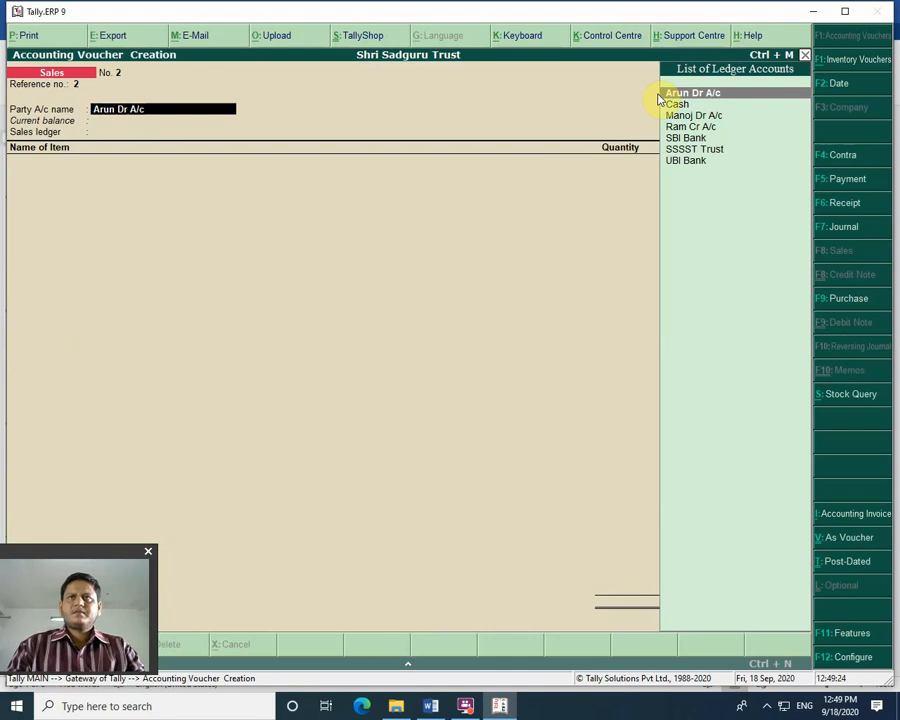
pyautogui.press('Down')
pyautogui.press('Return')
pyautogui.press('Return')
pyautogui.press('Return')
pyautogui.press('Return')
pyautogui.press('Return')
pyautogui.press('Return')
pyautogui.press('Return')
pyautogui.press('Return')
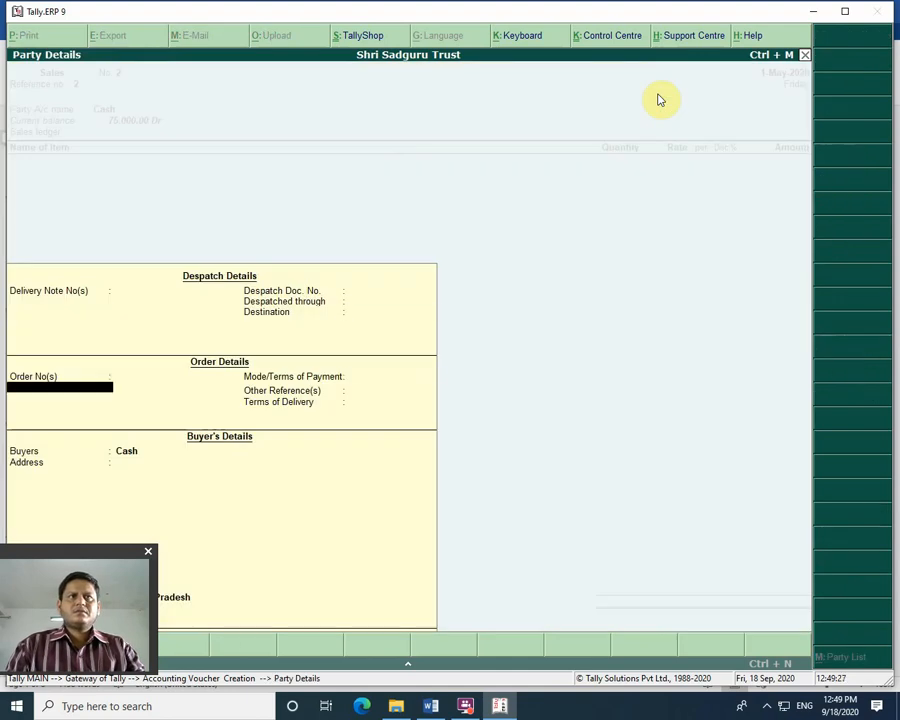
pyautogui.press('Return')
pyautogui.press('Return')
pyautogui.press('Return')
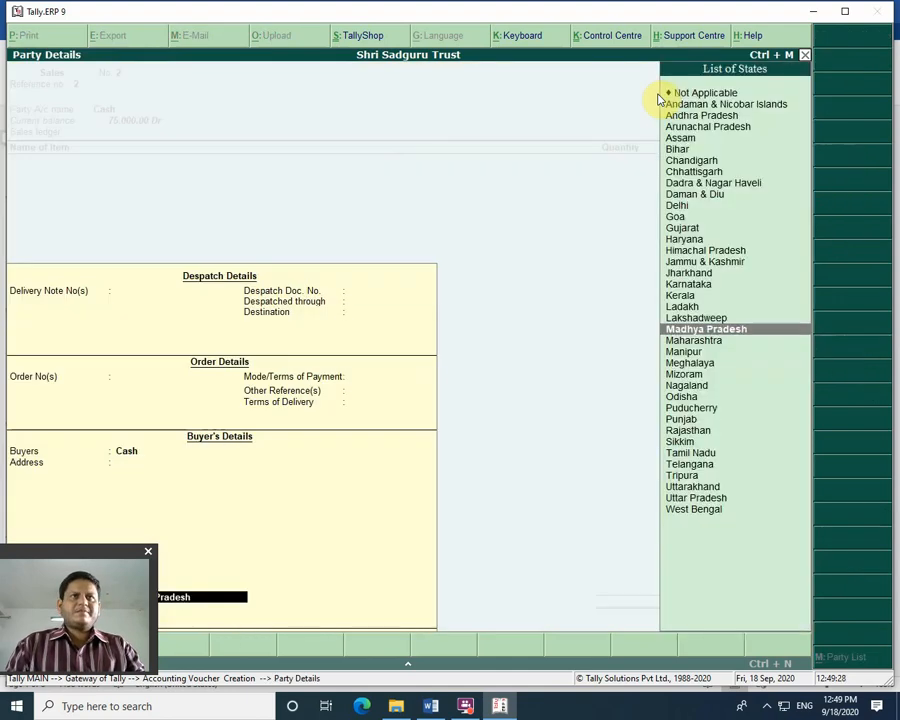
pyautogui.press('Return')
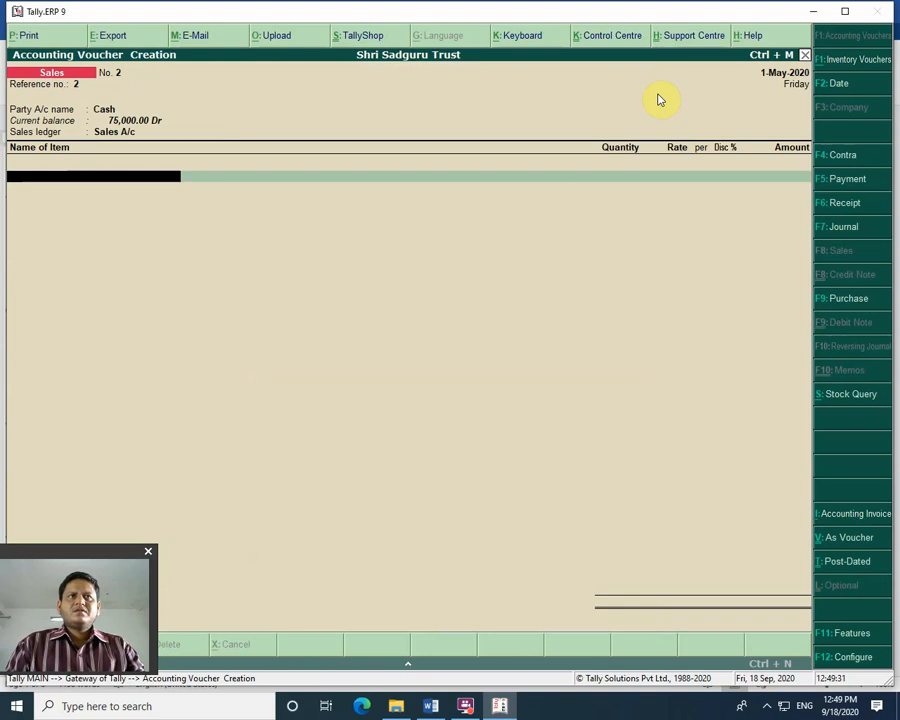
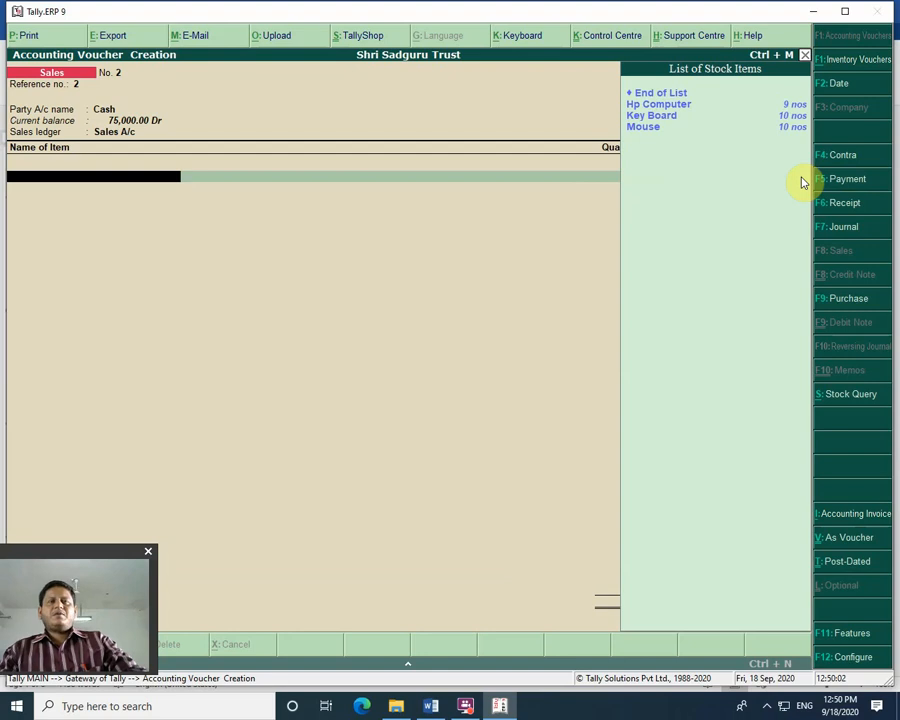
# Step: Abandon the unfinished sales voucher and open the Day Book
pyautogui.press('Escape')
pyautogui.press('Down')
pyautogui.press('Down')
pyautogui.press('Down')
pyautogui.press('Down')
pyautogui.press('Down')
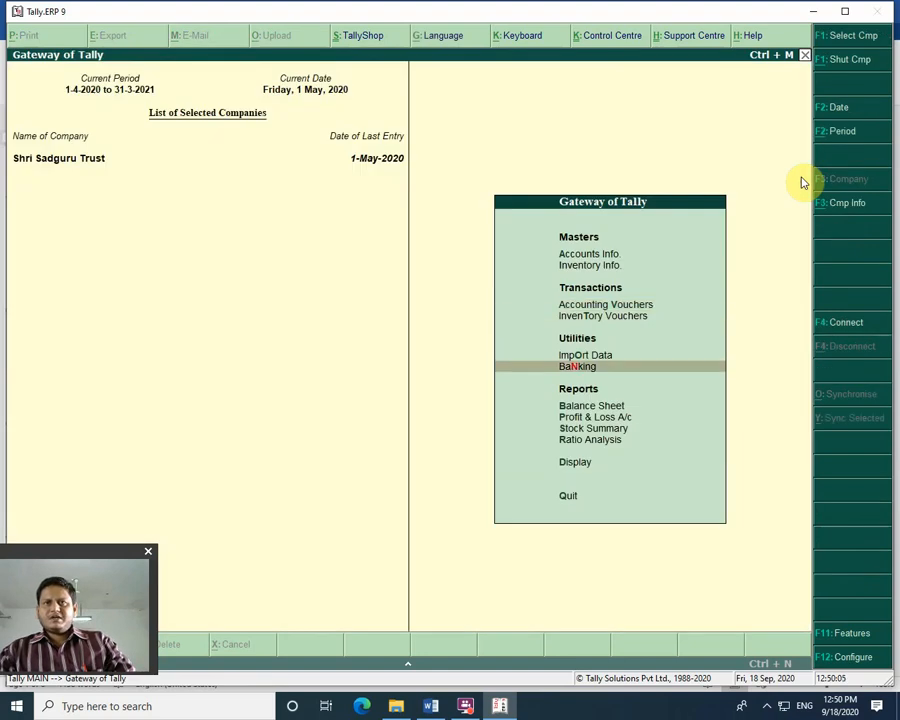
pyautogui.press('Down')
pyautogui.press('Down')
pyautogui.press('Down')
pyautogui.press('Return')
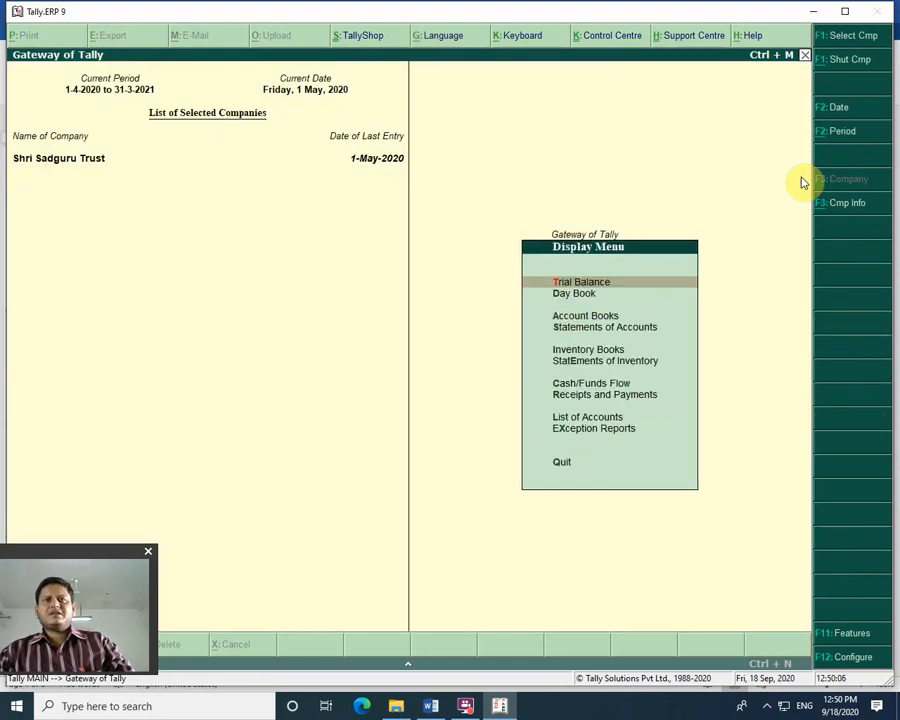
pyautogui.press('Down')
pyautogui.press('Return')
pyautogui.press('Down')
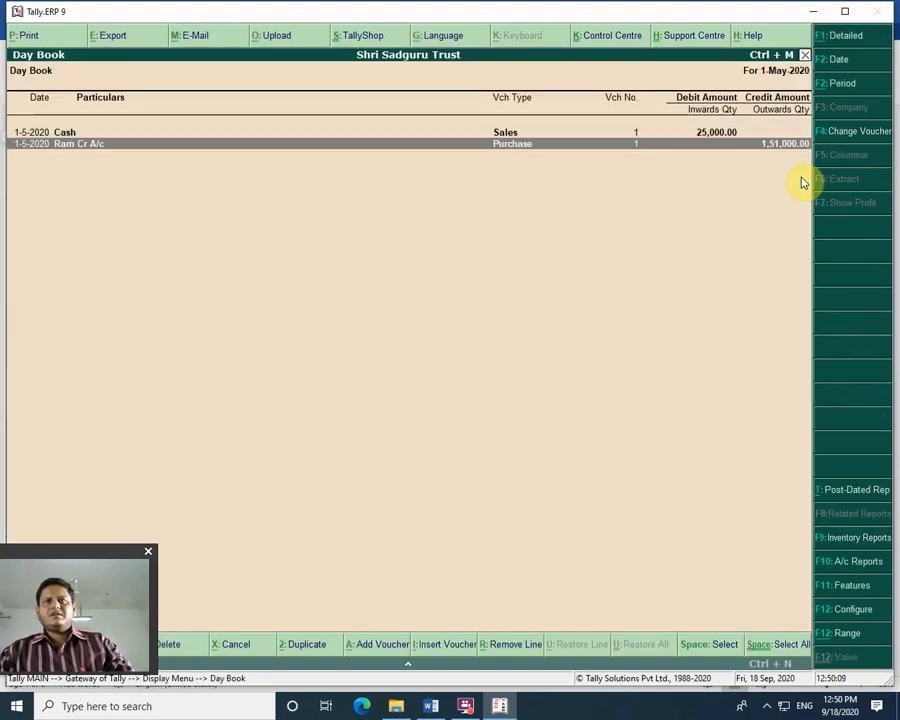
# Step: Open the cash sales voucher from the Day Book, check its item lines, and return to the Gateway of Tally without changes
pyautogui.press('Up')
pyautogui.press('Return')
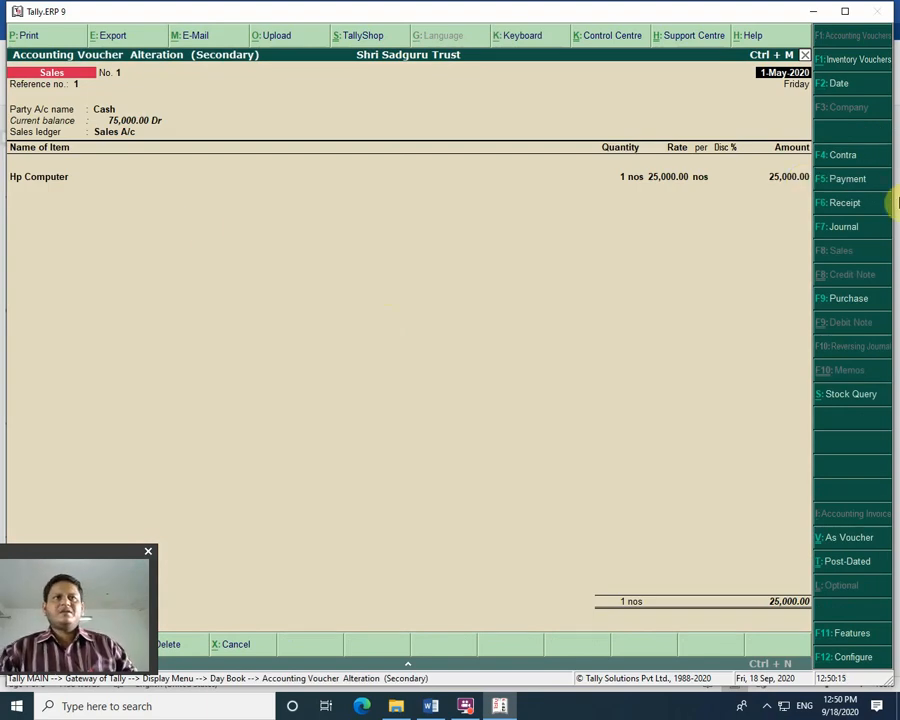
pyautogui.press('Return')
pyautogui.press('Return')
pyautogui.press('Return')
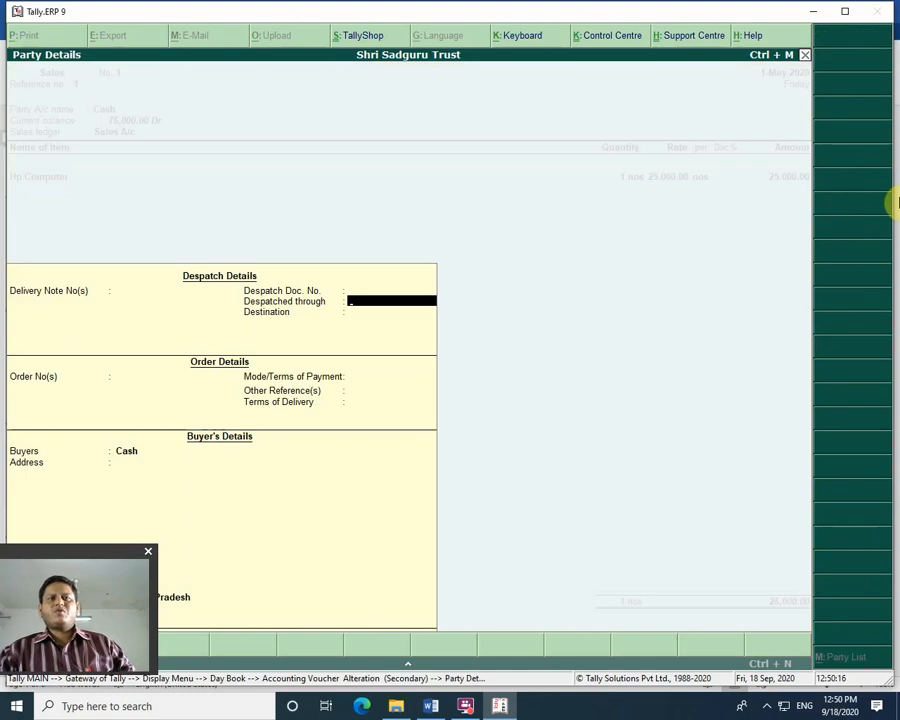
pyautogui.press('Escape')
pyautogui.press('Escape')
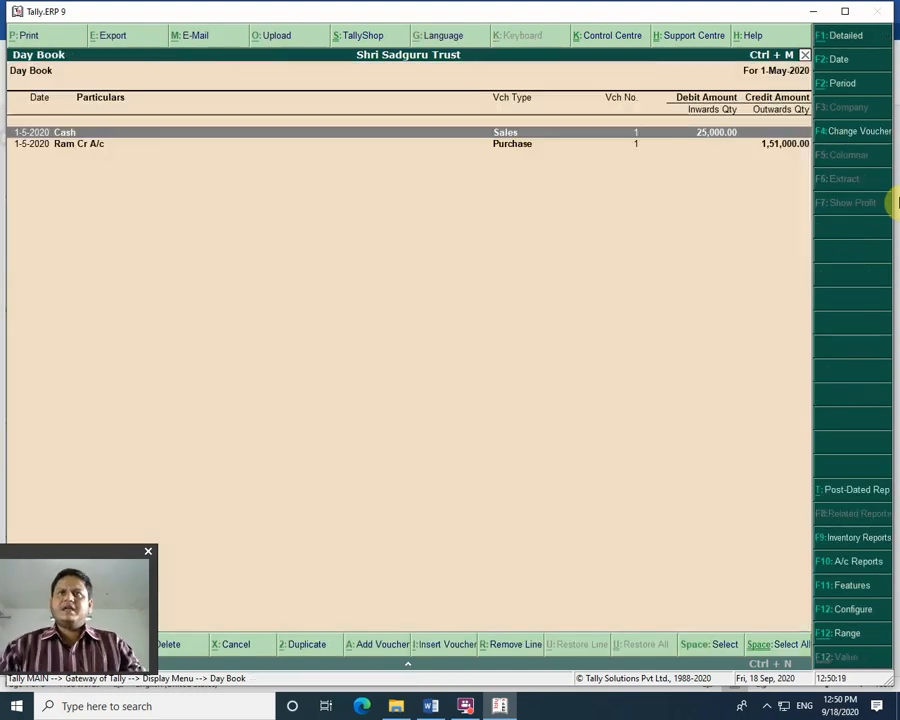
pyautogui.press('Escape')
pyautogui.press('Escape')
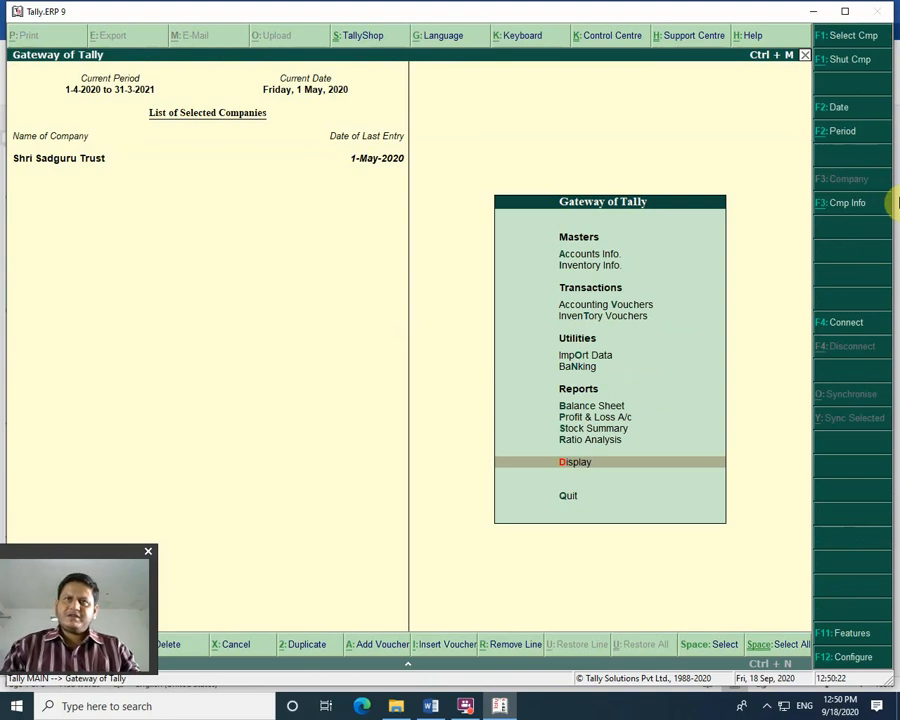
pyautogui.press('Escape')
pyautogui.press('Escape')
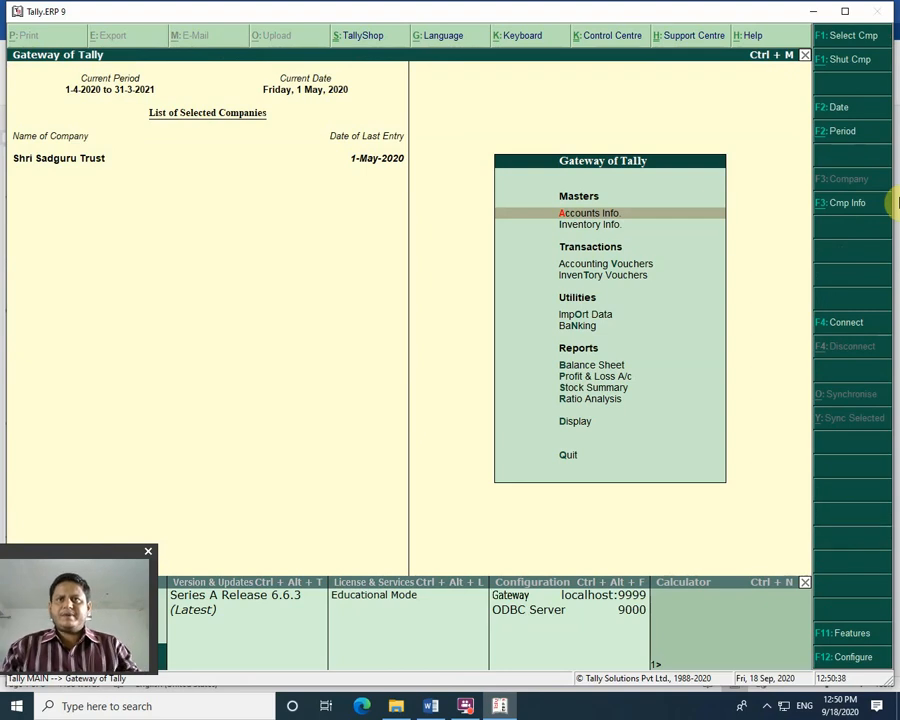
# Step: Delete the cash sales voucher of 1-5-2020 from the Day Book and return to the Gateway of Tally
pyautogui.press('Down')
pyautogui.press('Down')
pyautogui.press('Down')
pyautogui.press('Down')
pyautogui.press('Down')
pyautogui.press('Down')
pyautogui.press('Down')
pyautogui.press('Down')
pyautogui.press('Down')
pyautogui.press('Down')
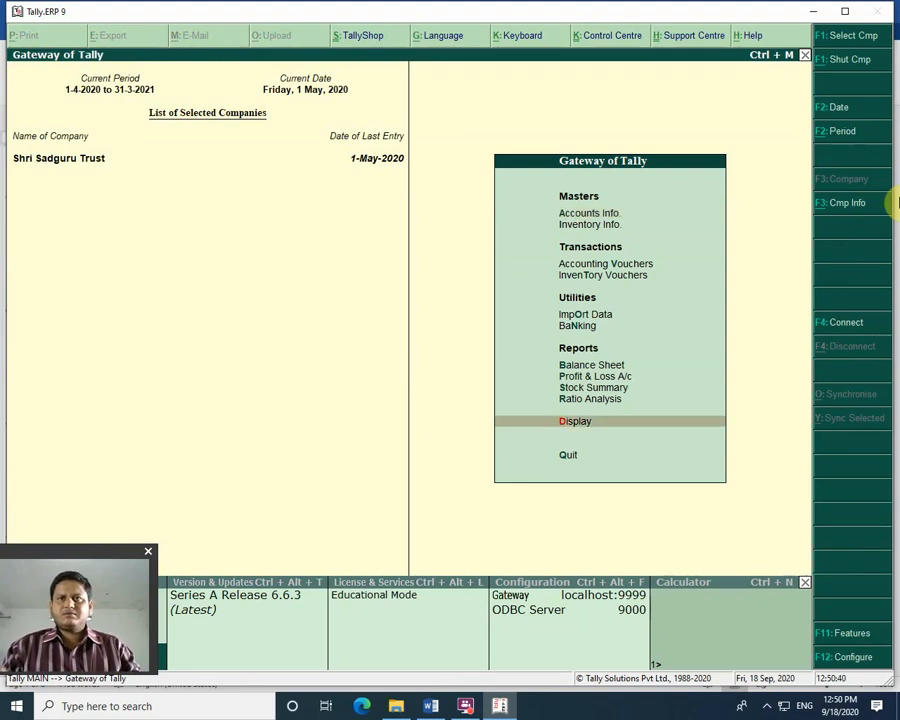
pyautogui.press('Return')
pyautogui.press('Down')
pyautogui.press('Return')
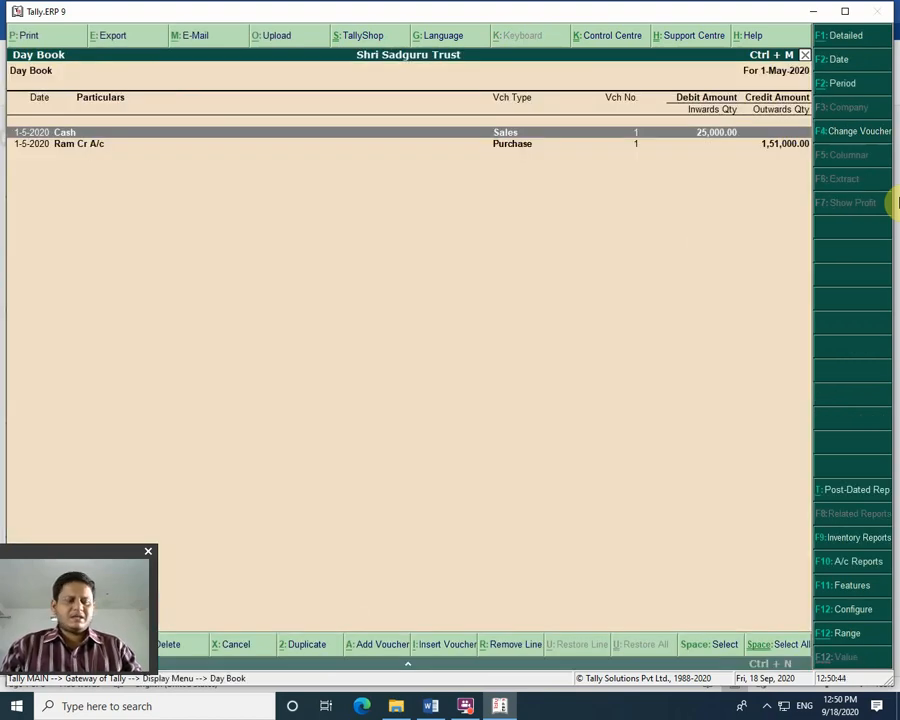
pyautogui.hotkey('alt', 'd')
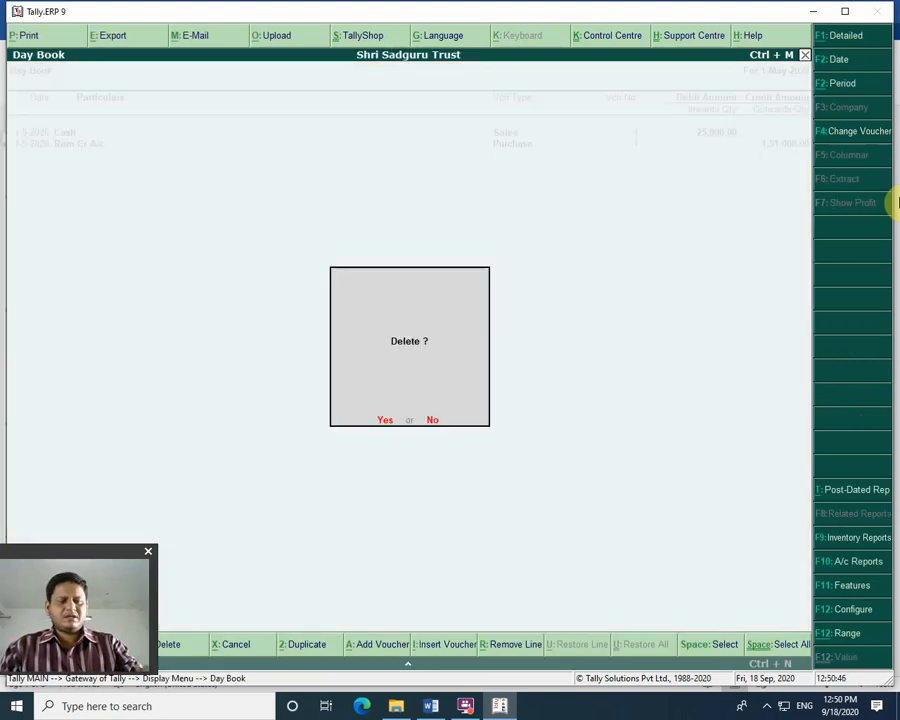
pyautogui.press('y')
pyautogui.press('Escape')
pyautogui.press('Escape')
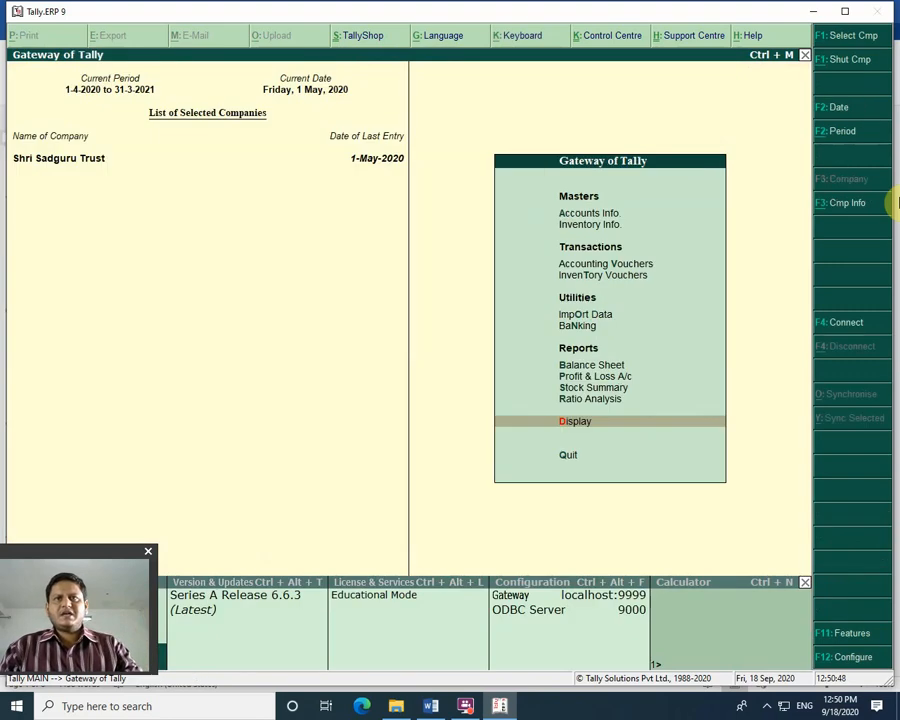
# Step: Review the Balance Sheet's liabilities and assets, including Current Liabilities, and return to the Gateway of Tally
pyautogui.press('Up')
pyautogui.press('Up')
pyautogui.press('Up')
pyautogui.press('Up')
pyautogui.press('Return')
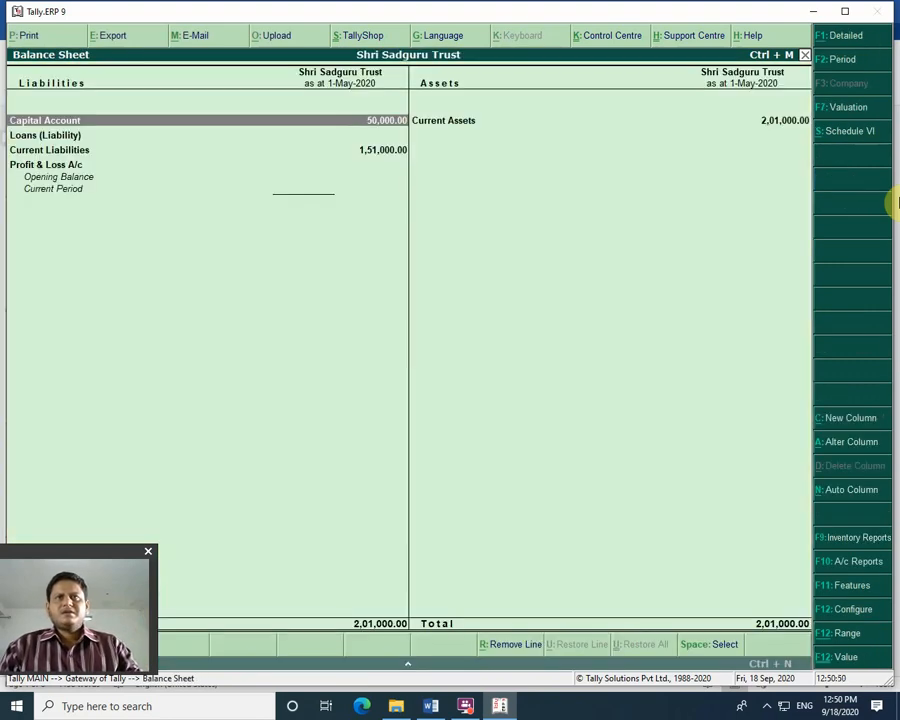
pyautogui.click(76, 152)
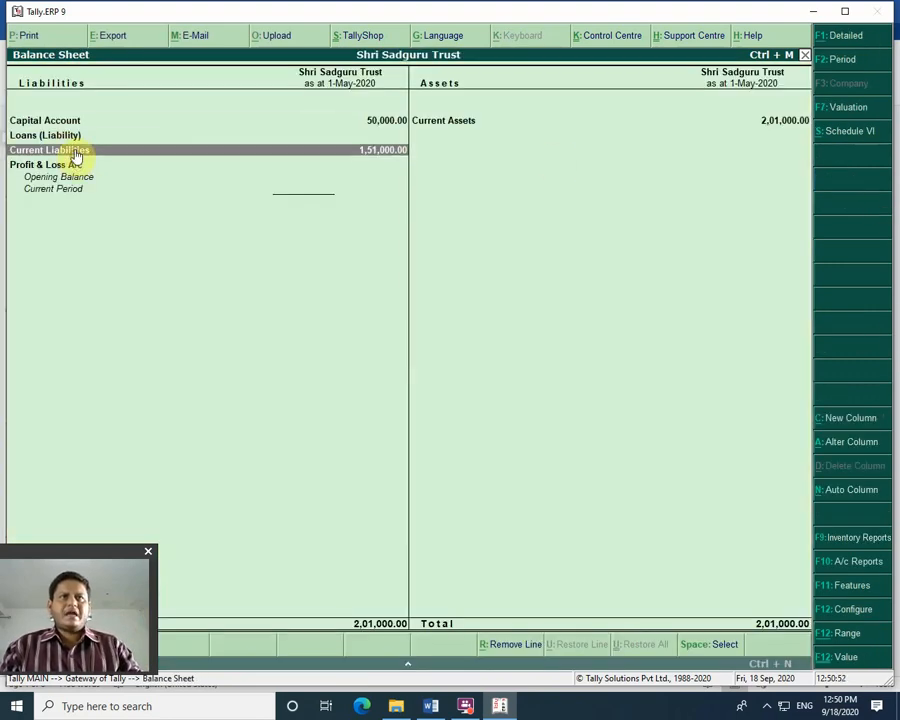
pyautogui.press('Escape')
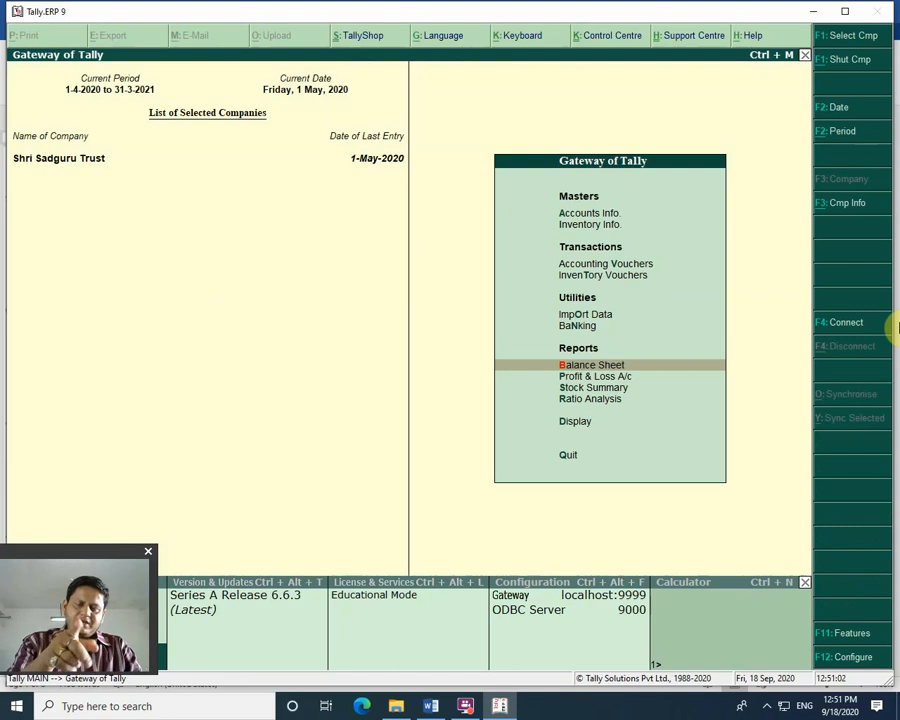
# Step: Enable zero-valued transactions in the company's Inventory Features, keep the other options as they are, and save
pyautogui.press('F11')
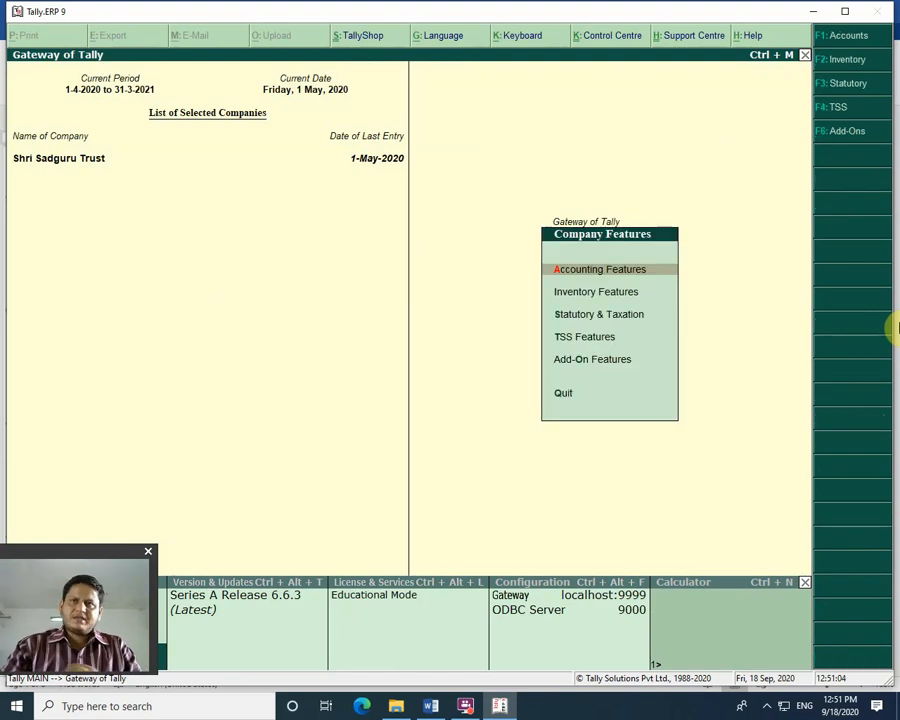
pyautogui.press('Down')
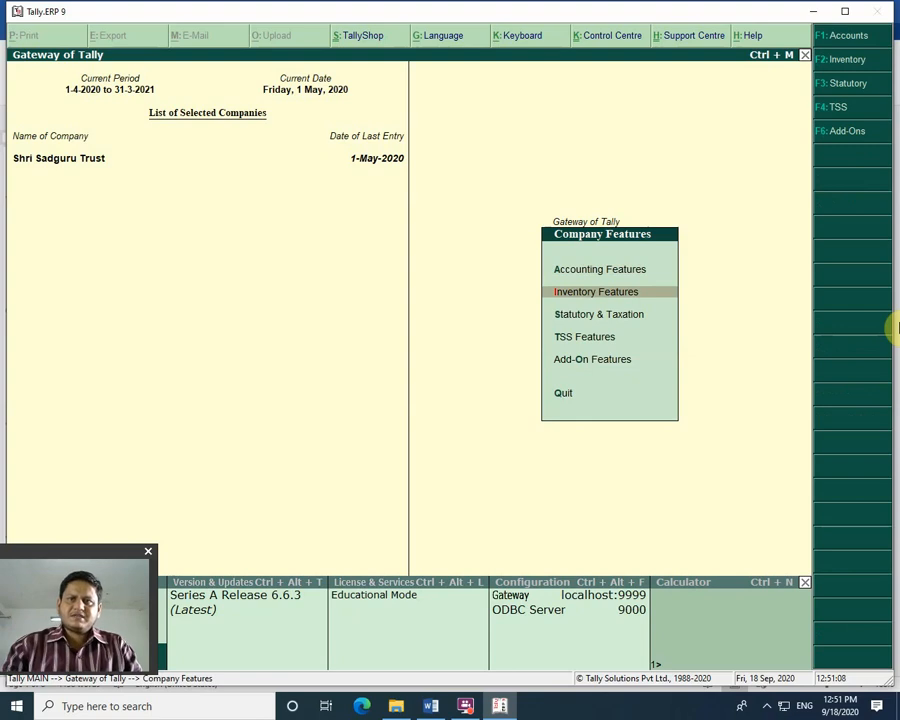
pyautogui.press('Return')
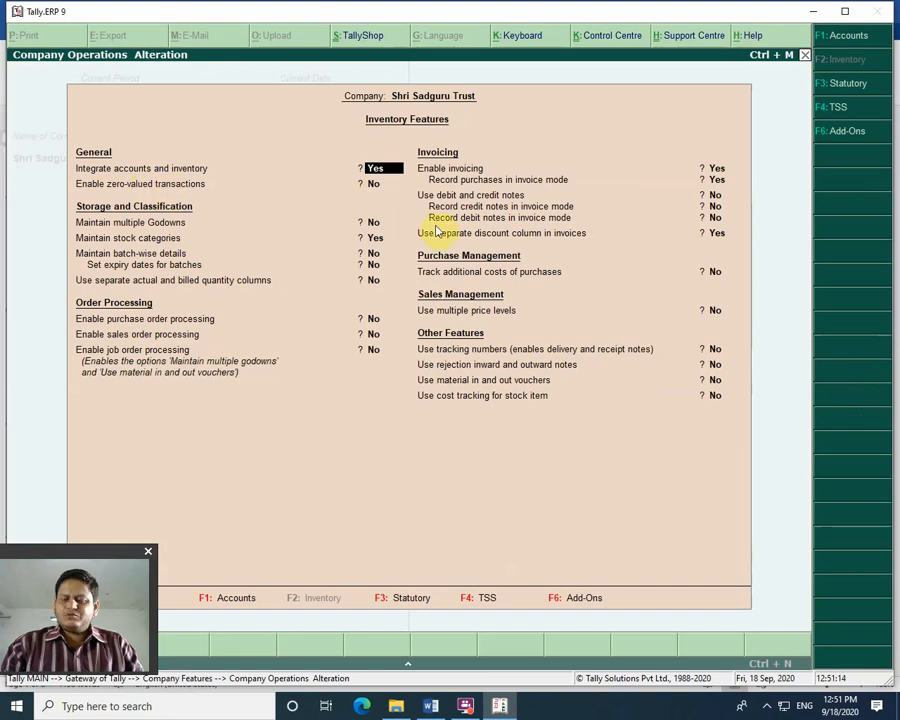
pyautogui.press('Return')
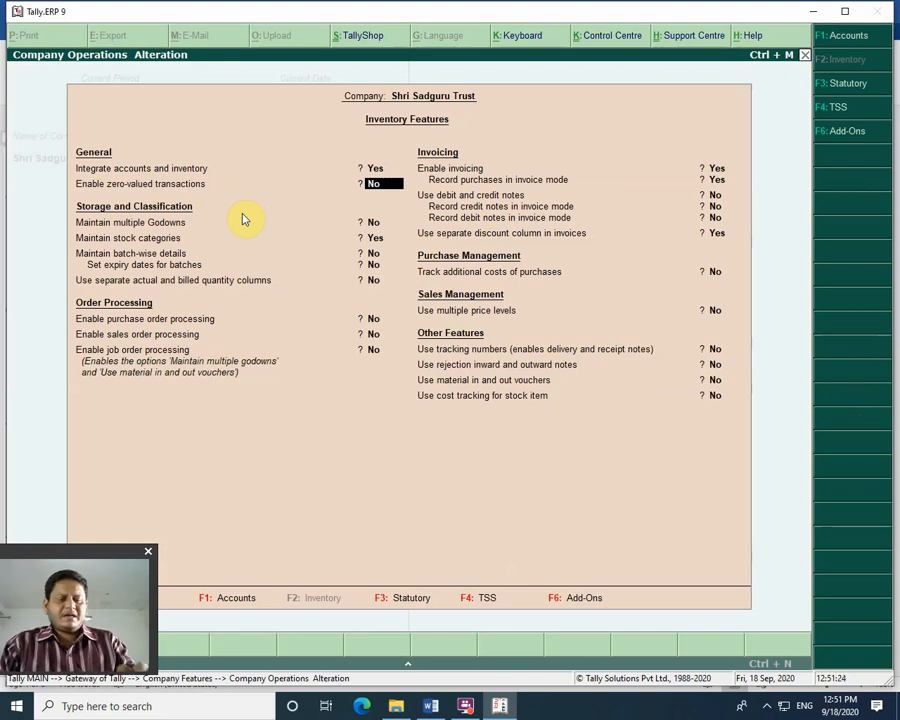
pyautogui.write('y')
pyautogui.press('Return')
pyautogui.press('Return')
pyautogui.press('Return')
pyautogui.press('Return')
pyautogui.press('Return')
pyautogui.press('Return')
pyautogui.press('Return')
pyautogui.press('Return')
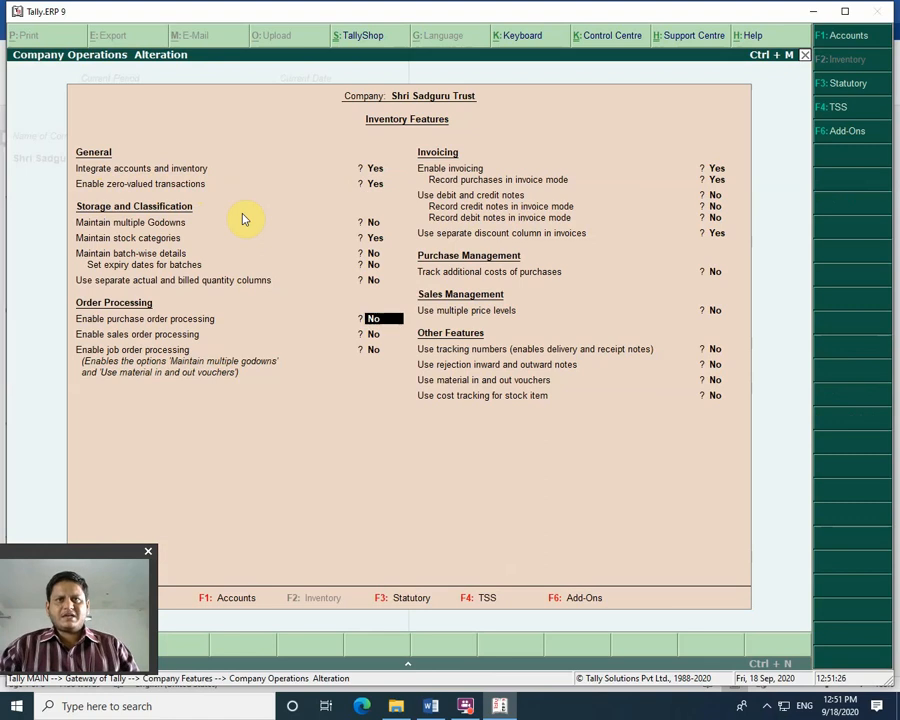
pyautogui.press('Return')
pyautogui.press('Return')
pyautogui.press('Return')
pyautogui.press('Return')
pyautogui.press('Return')
pyautogui.press('Return')
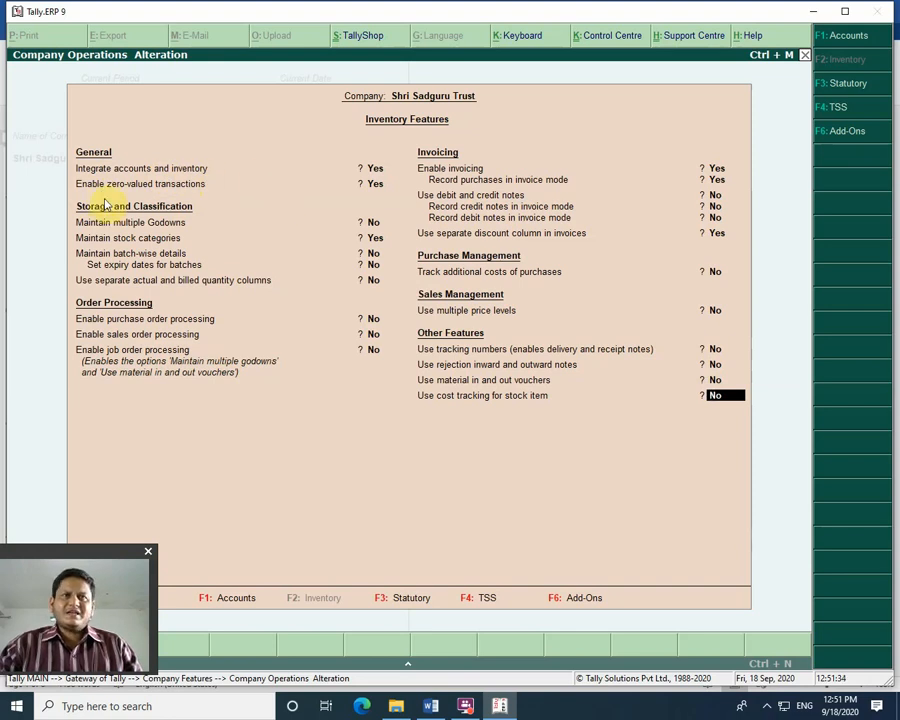
pyautogui.press('Return')
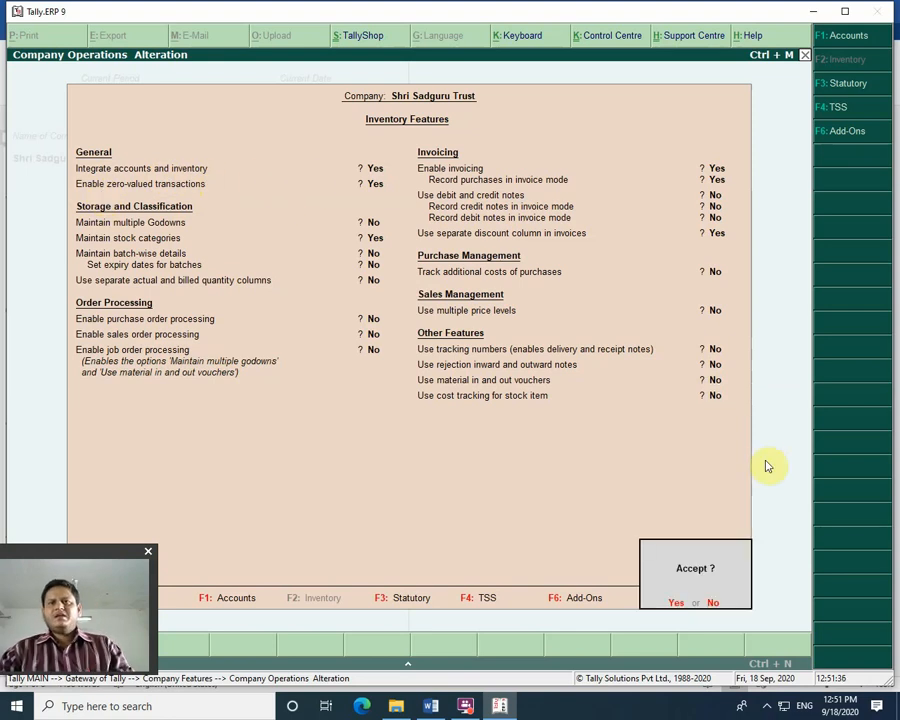
pyautogui.press('Return')
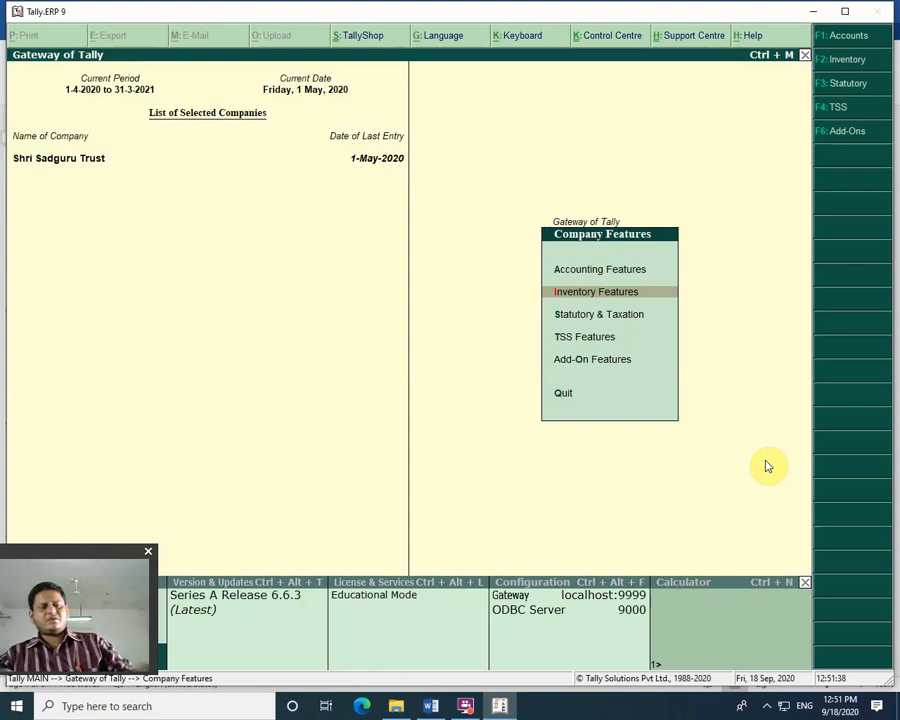
pyautogui.press('Escape')
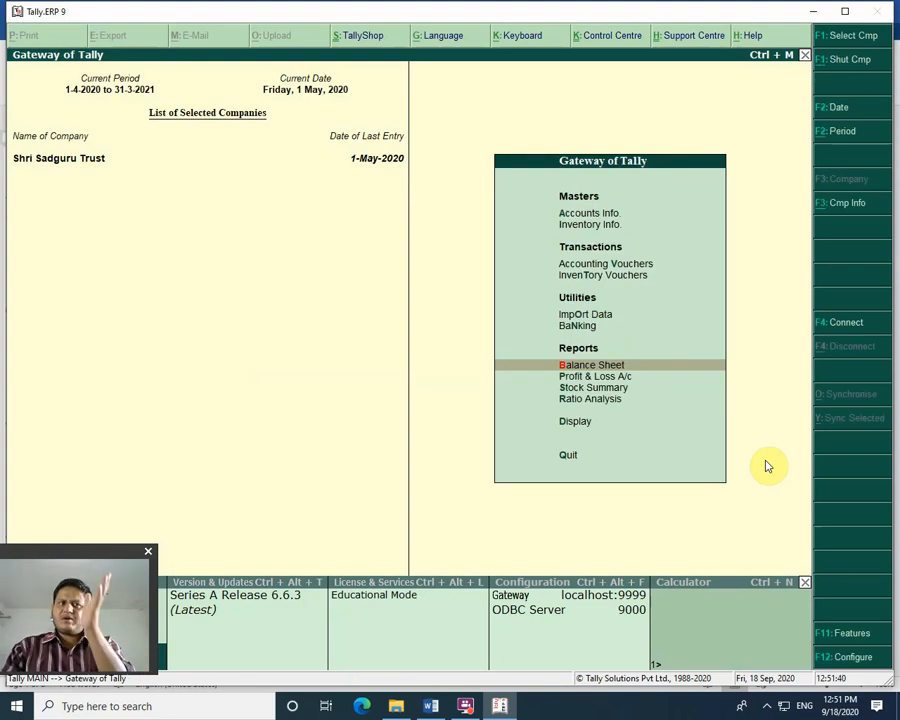
# Step: Start a sales voucher with reference number 1 and Cash as the party account
pyautogui.press('Up')
pyautogui.press('Up')
pyautogui.press('Up')
pyautogui.press('Up')
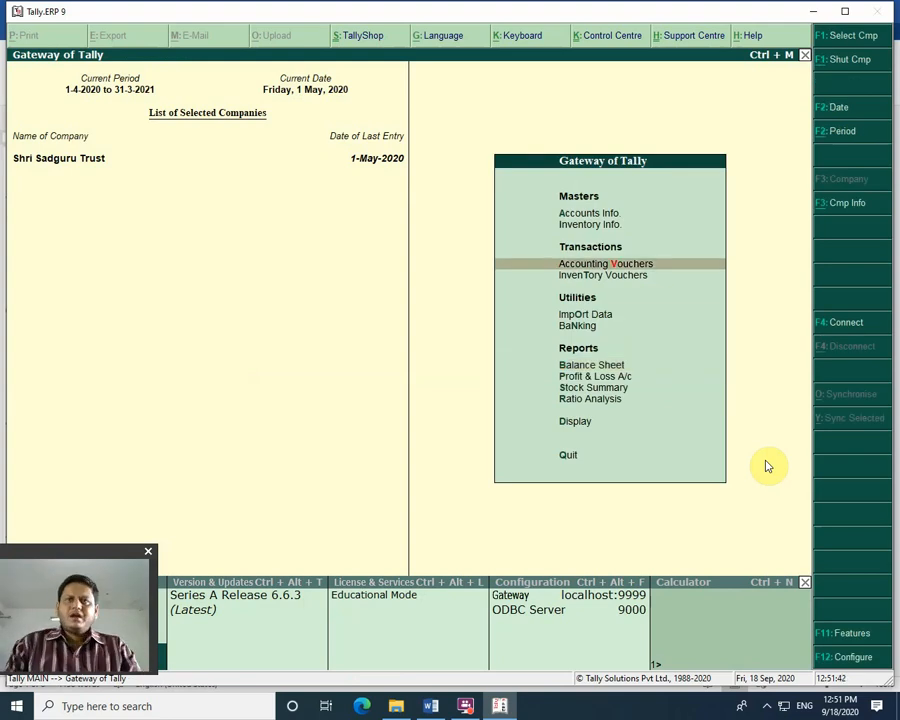
pyautogui.press('Return')
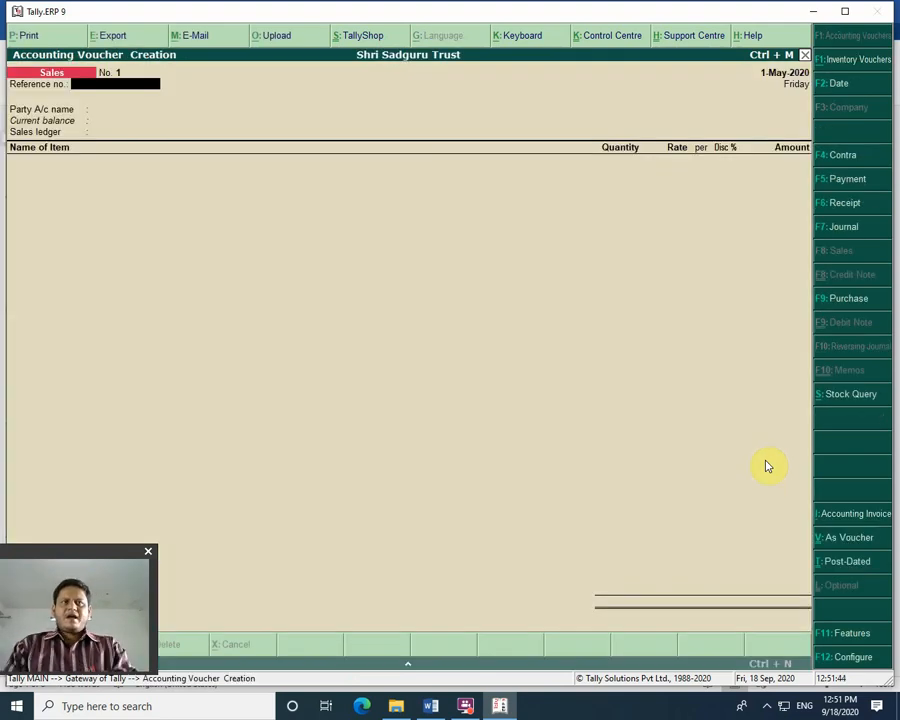
pyautogui.write('1')
pyautogui.press('Return')
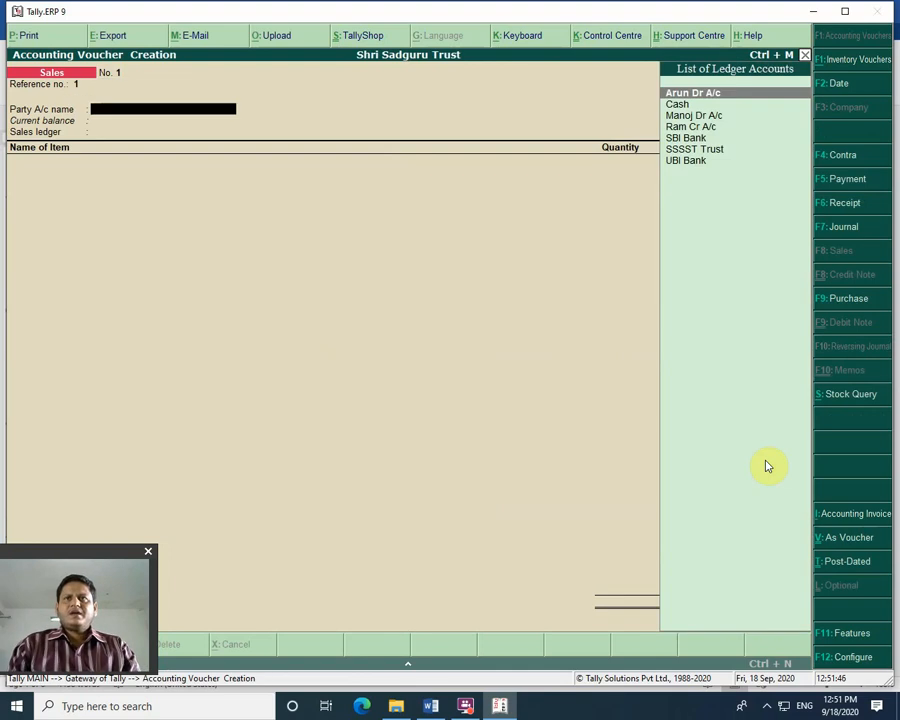
pyautogui.press('Down')
pyautogui.press('Return')
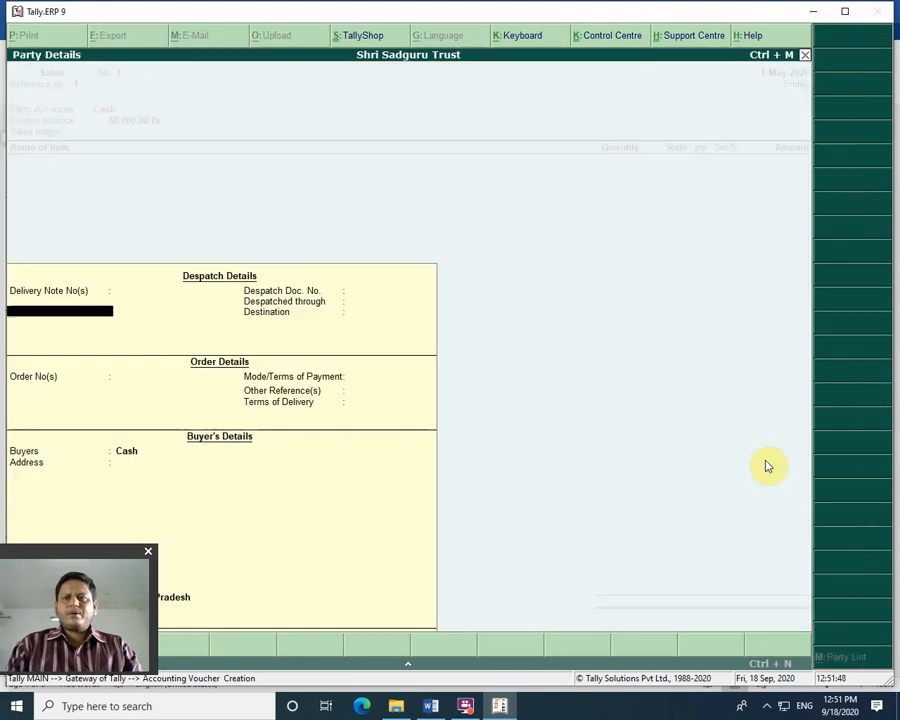
# Step: Accept the party details without additions and choose Sales A/c as the sales ledger
pyautogui.press('Return')
pyautogui.press('Return')
pyautogui.press('Return')
pyautogui.press('Return')
pyautogui.press('Return')
pyautogui.press('Return')
pyautogui.press('Return')
pyautogui.press('Return')
pyautogui.press('Return')
pyautogui.press('Return')
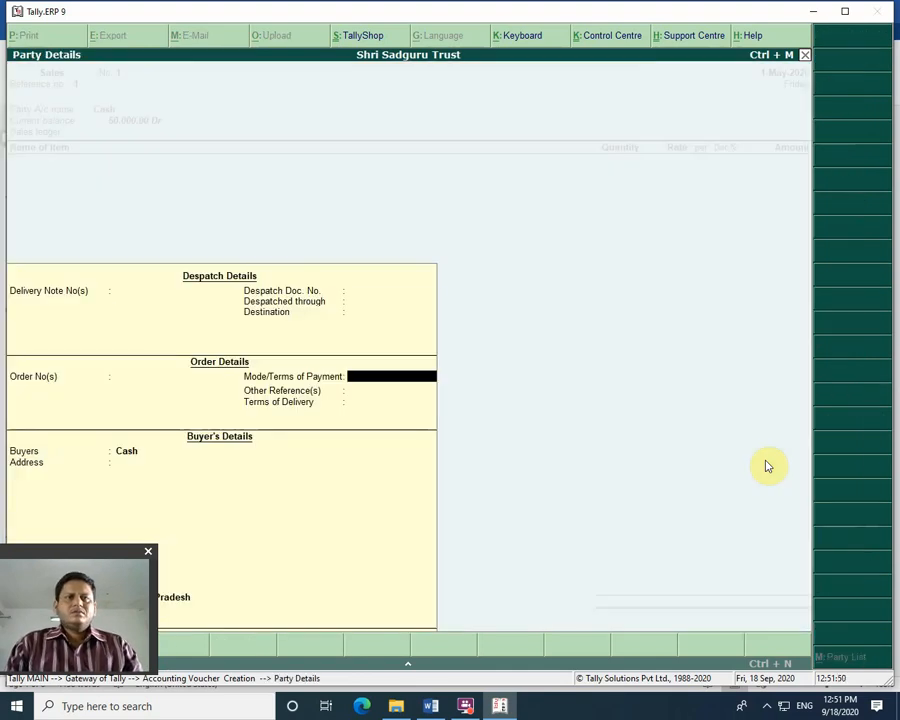
pyautogui.press('Return')
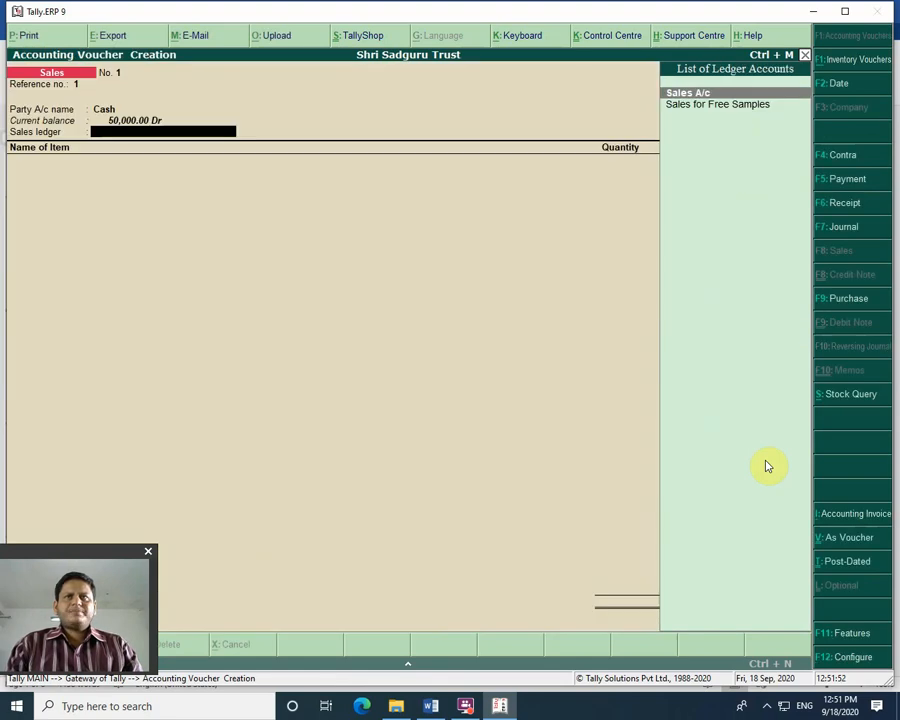
pyautogui.press('Return')
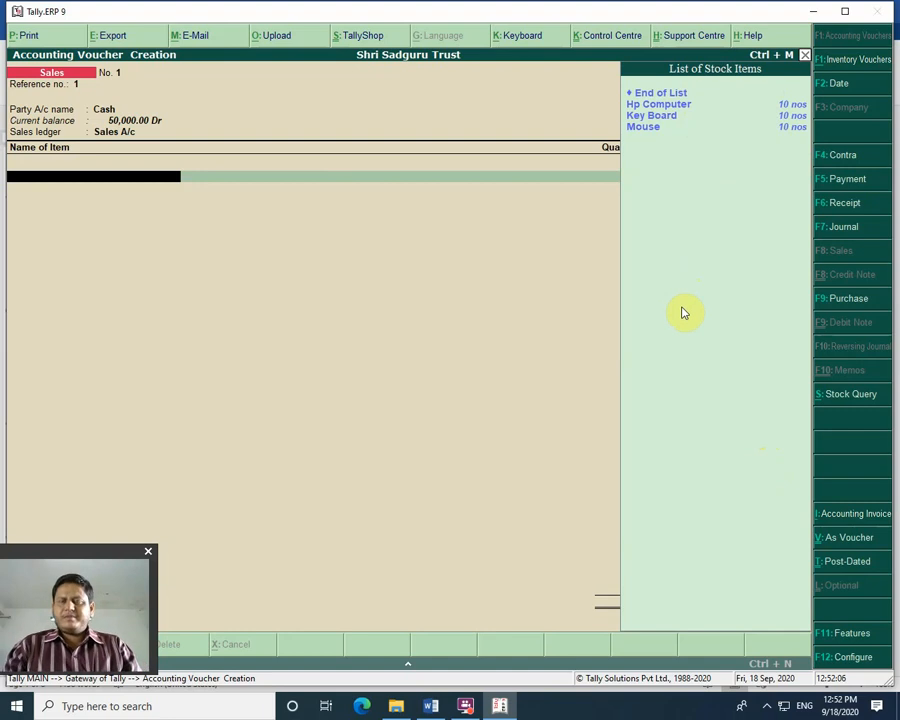
# Step: Add Hp Computer to the sales voucher with a quantity of 1 nos at a rate of 25000
pyautogui.press('Down')
pyautogui.press('Return')
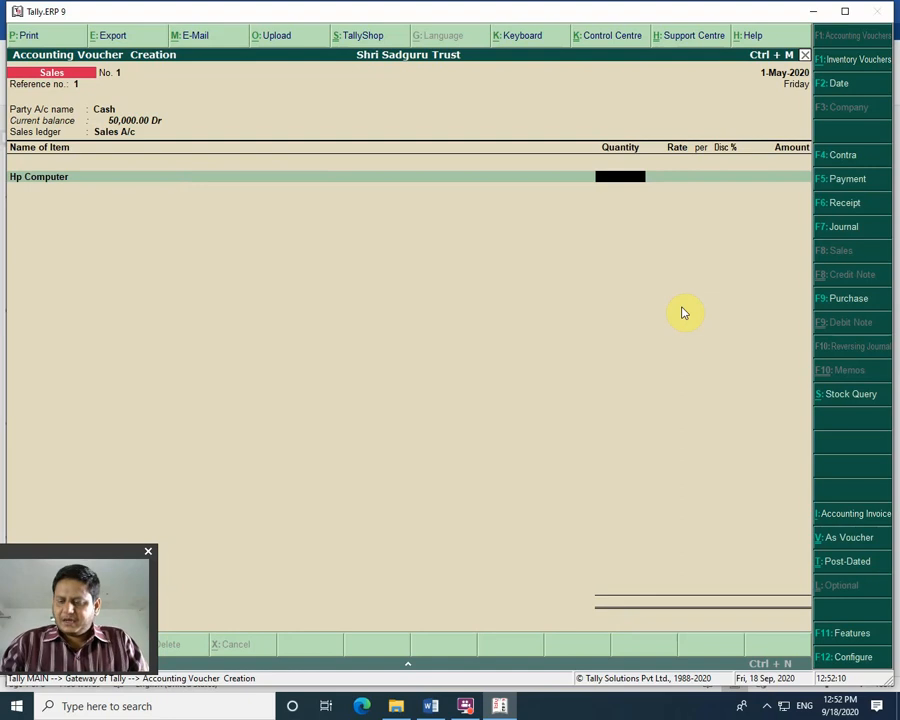
pyautogui.press('Return')
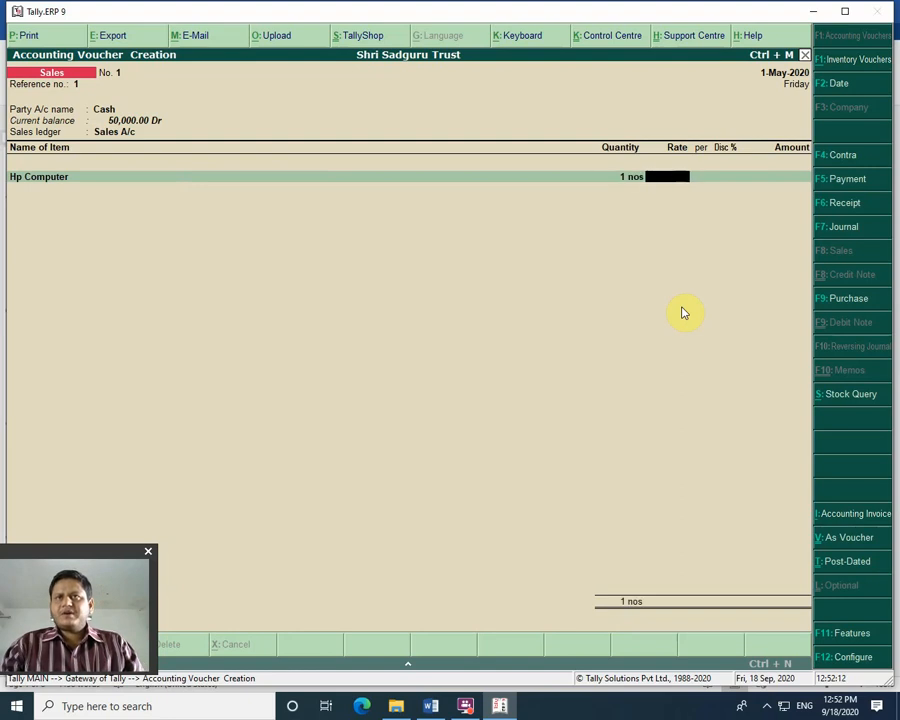
pyautogui.write('25000')
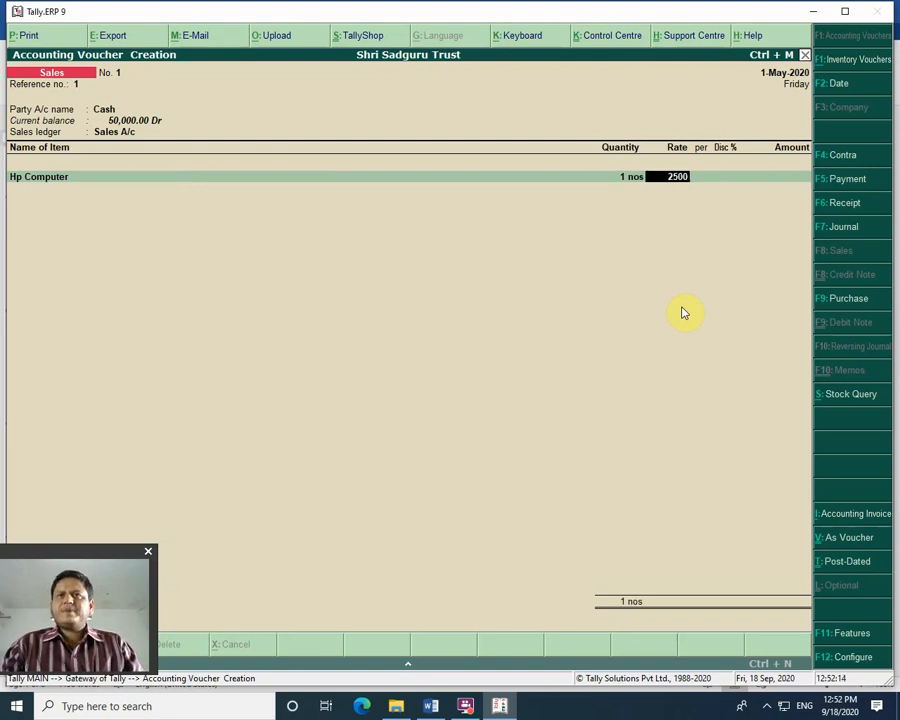
pyautogui.press('Return')
pyautogui.press('Return')
pyautogui.press('Return')
pyautogui.press('Return')
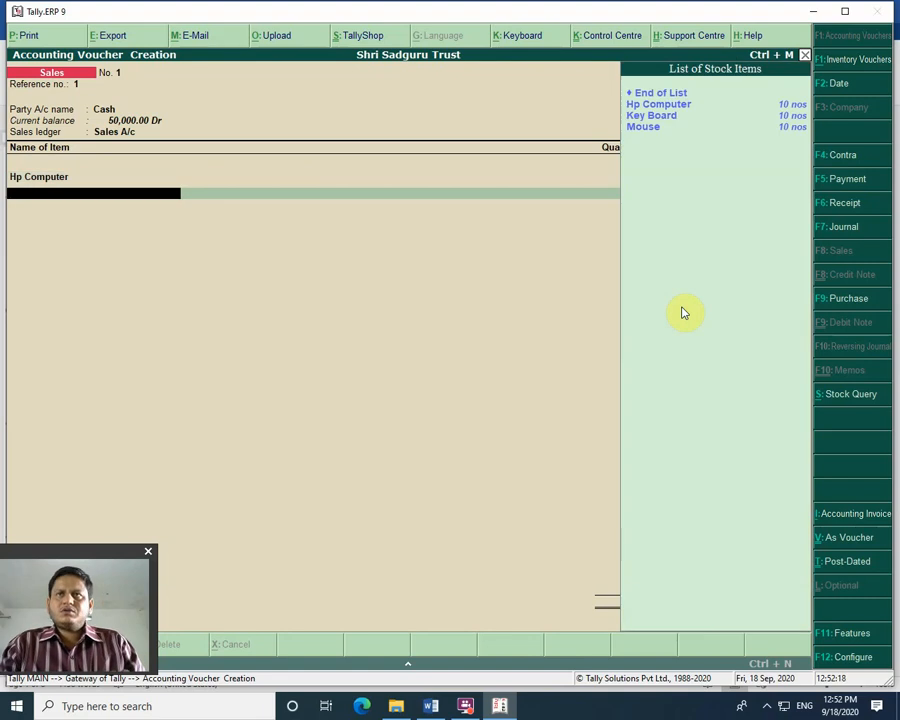
# Step: Add Key Board as the second item of the sales voucher, leaving its rate and amount empty
pyautogui.press('Down')
pyautogui.press('Down')
pyautogui.press('Return')
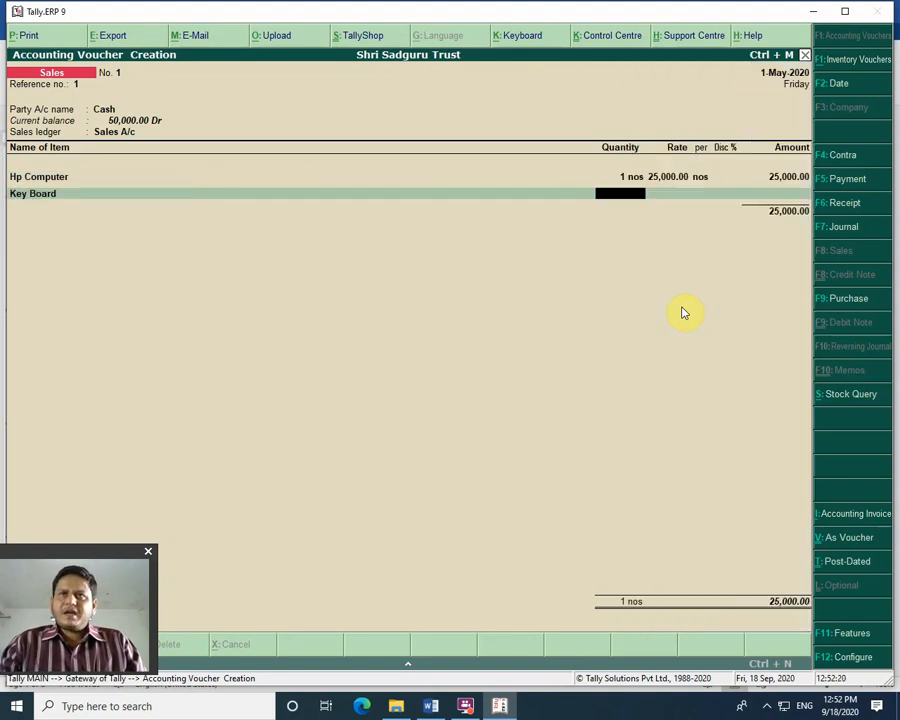
pyautogui.press('Return')
pyautogui.press('Return')
pyautogui.press('Return')
pyautogui.press('Return')
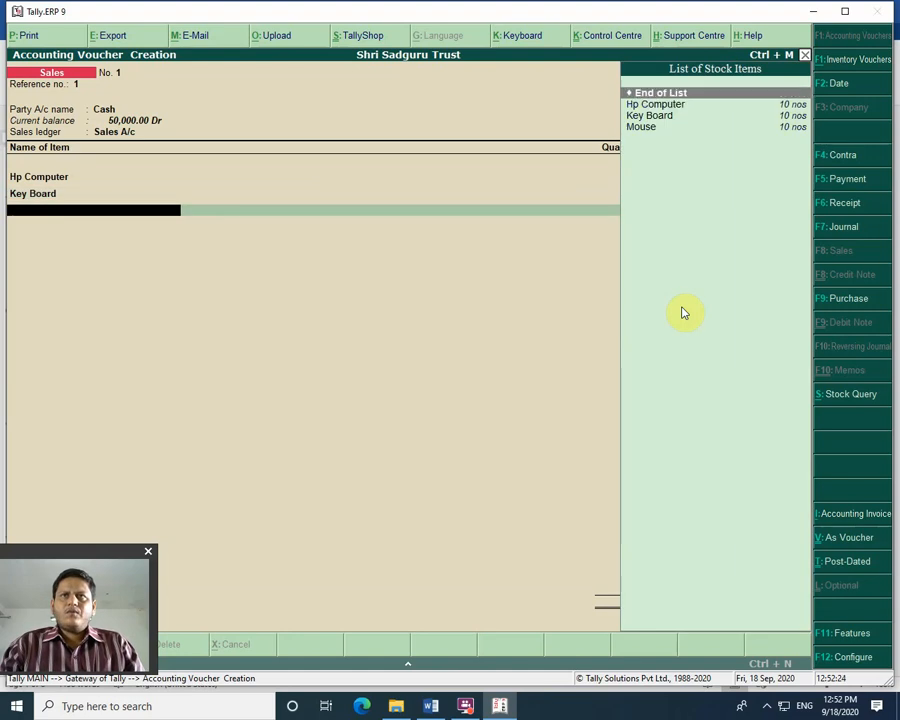
# Step: Add Mouse as the third item of the sales voucher with quantity 1, leaving its rate and amount empty
pyautogui.press('Down')
pyautogui.press('Down')
pyautogui.press('Down')
pyautogui.press('Return')
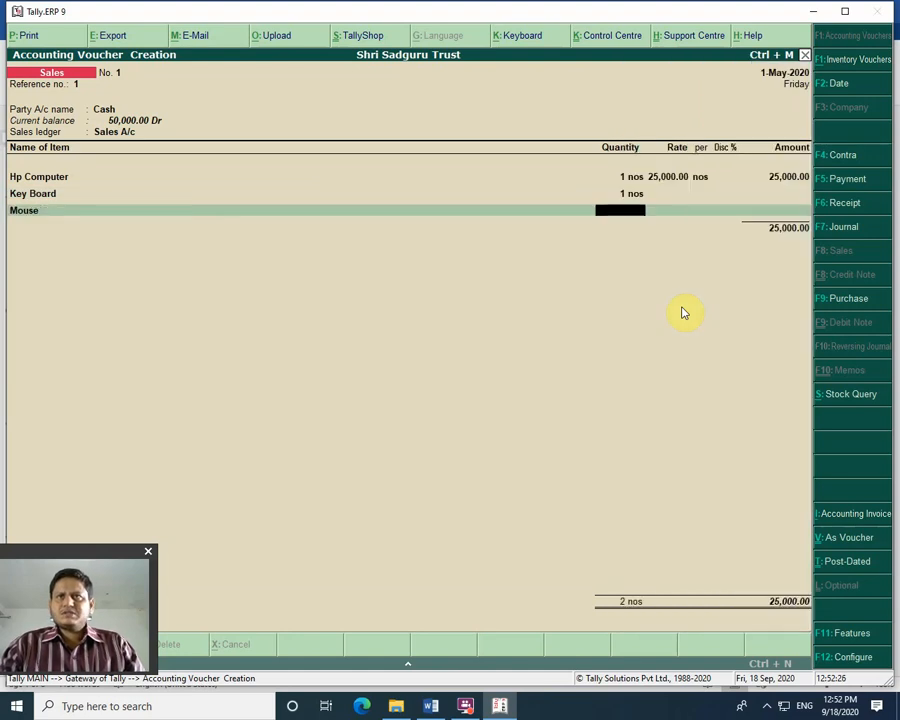
pyautogui.write('1')
pyautogui.press('Return')
pyautogui.press('Return')
pyautogui.press('Return')
pyautogui.press('Return')
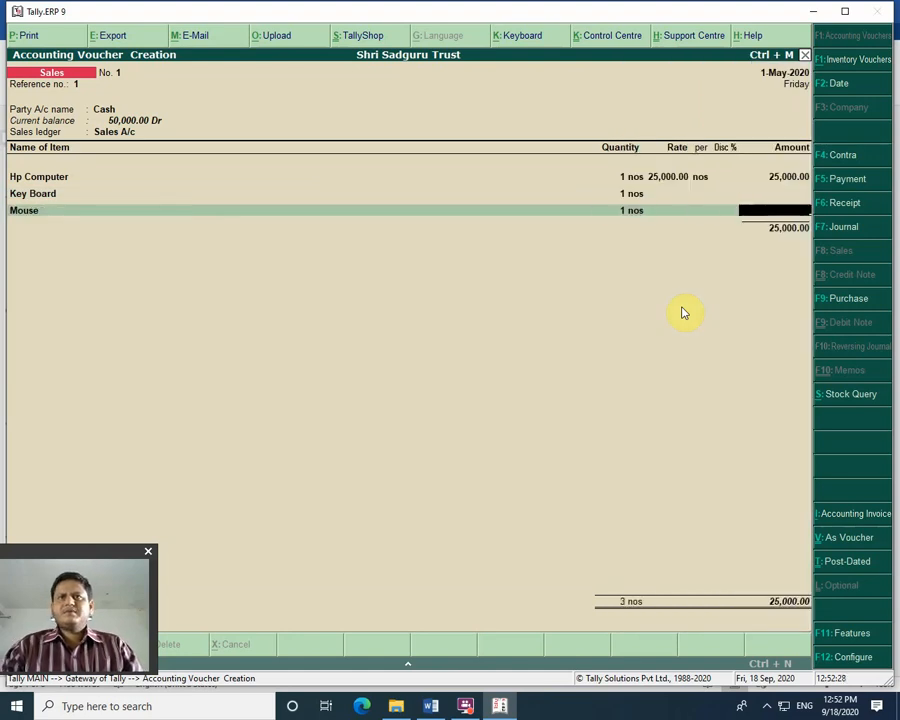
# Step: End the item list and save the sales voucher
pyautogui.press('Return')
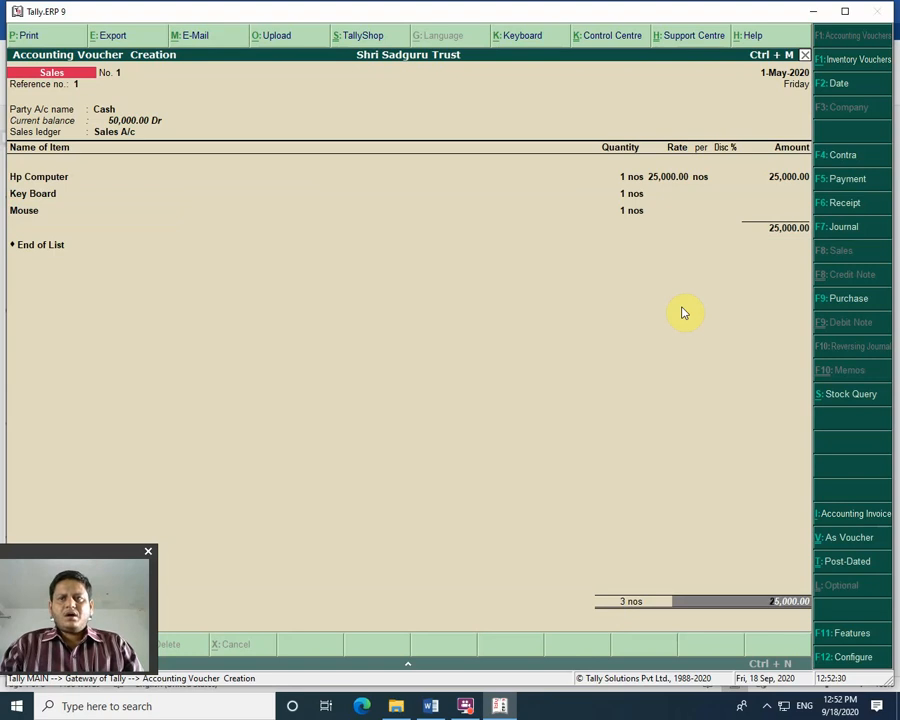
pyautogui.press('Return')
pyautogui.press('Return')
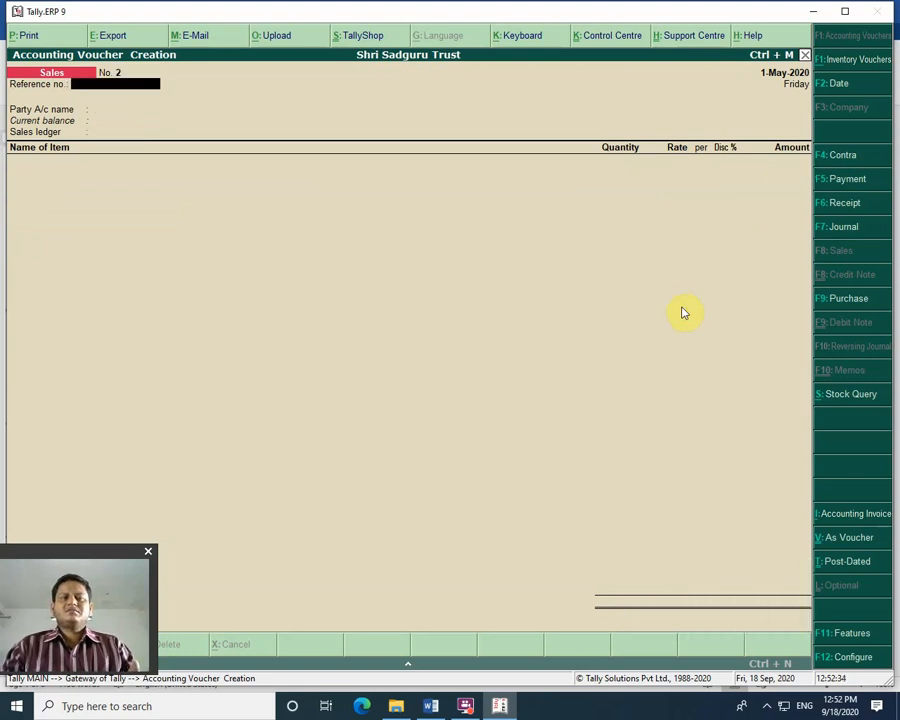
pyautogui.write('2')
pyautogui.press('Return')
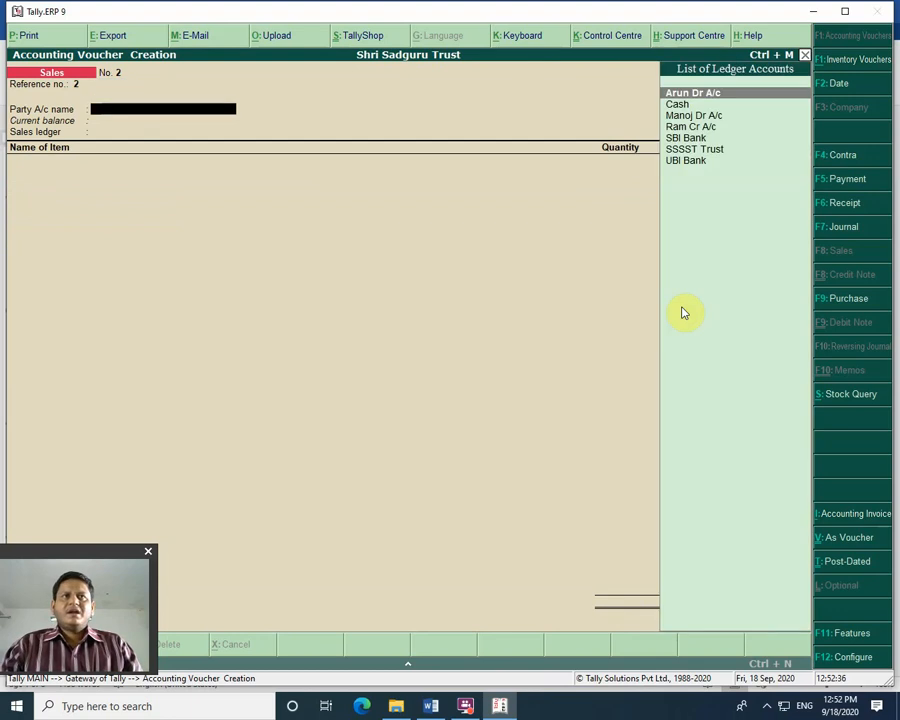
pyautogui.press('Down')
pyautogui.press('Return')
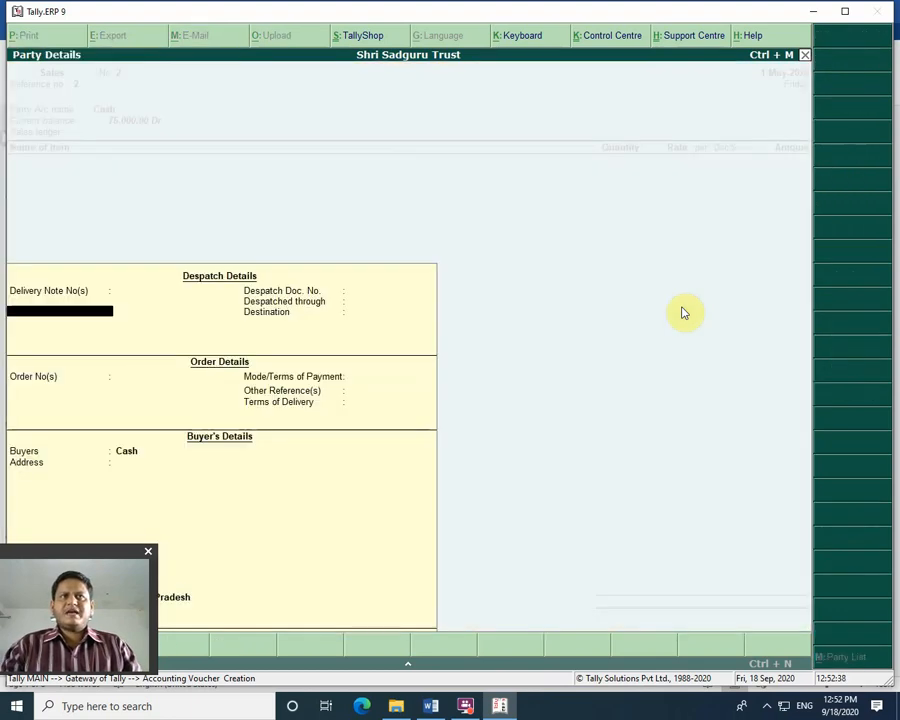
pyautogui.press('Return')
pyautogui.press('Return')
pyautogui.press('Return')
pyautogui.press('Return')
pyautogui.press('Return')
pyautogui.press('Return')
pyautogui.press('Return')
pyautogui.press('Return')
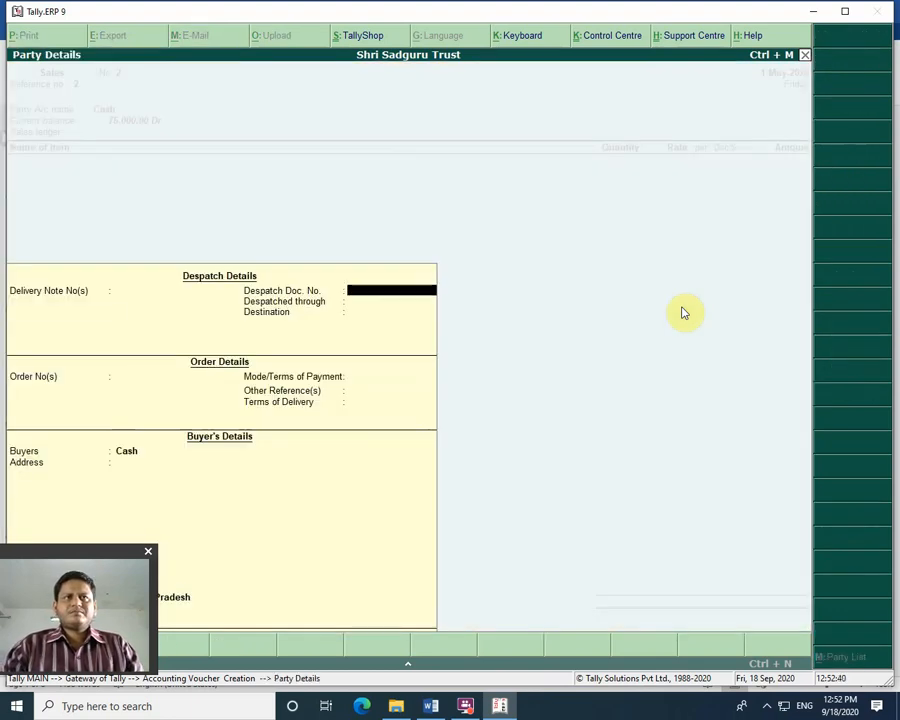
pyautogui.press('Return')
pyautogui.press('Return')
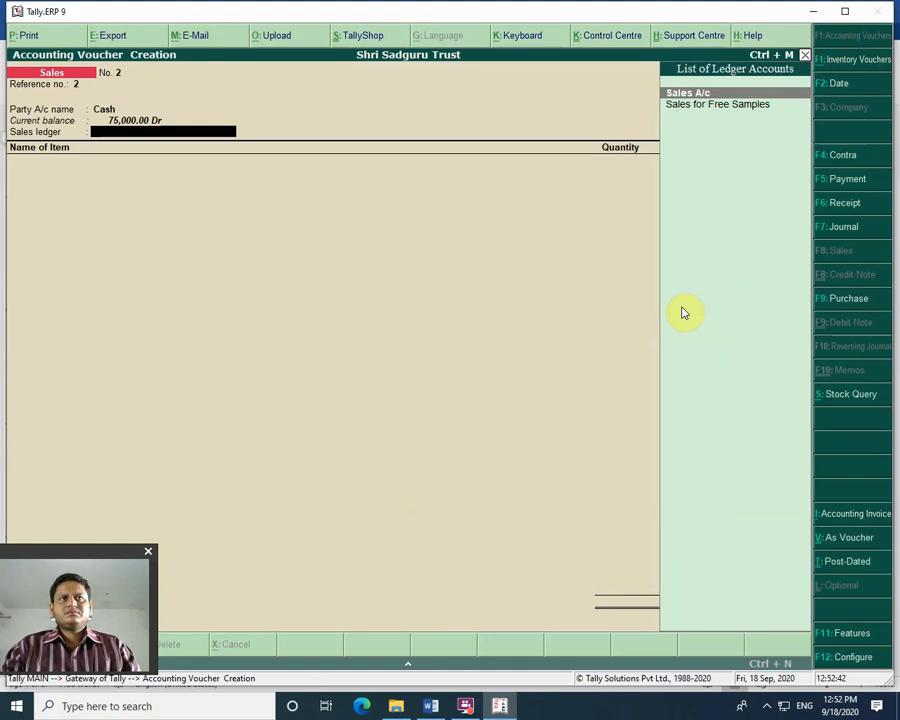
pyautogui.press('Return')
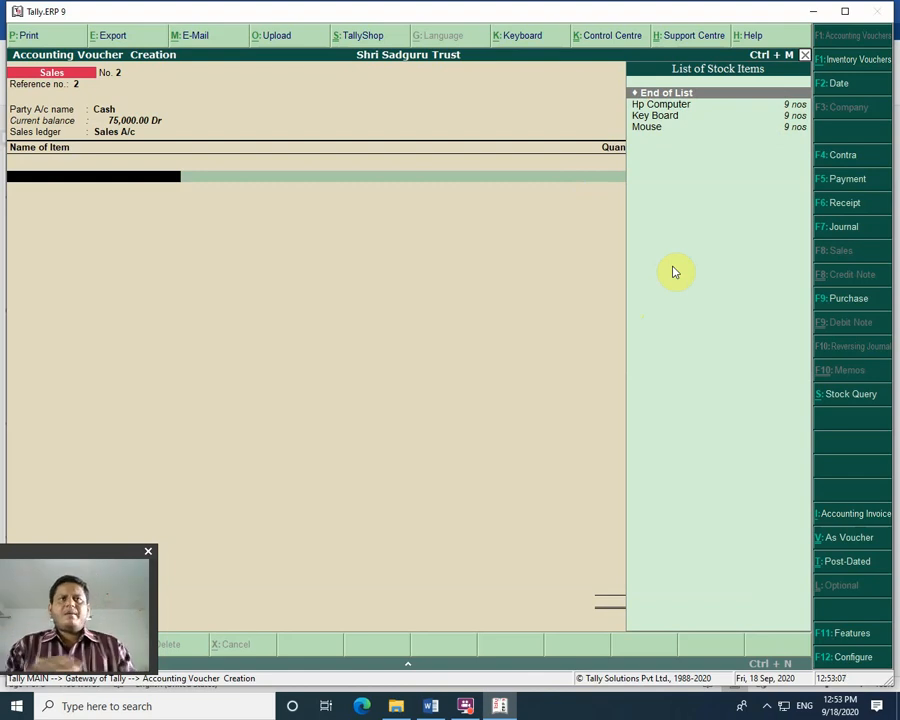
pyautogui.press('Escape')
pyautogui.press('Return')
# Step: Open the Balance Sheet report and examine its Current Liabilities and Current Assets
pyautogui.press('Down')
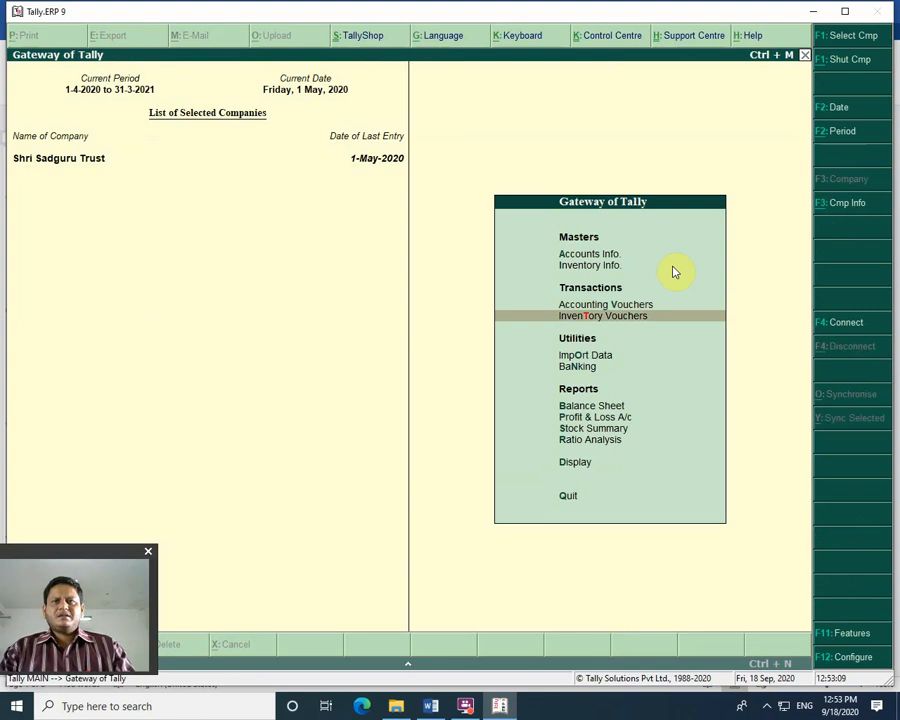
pyautogui.press('Down')
pyautogui.press('Down')
pyautogui.press('Down')
pyautogui.press('Return')
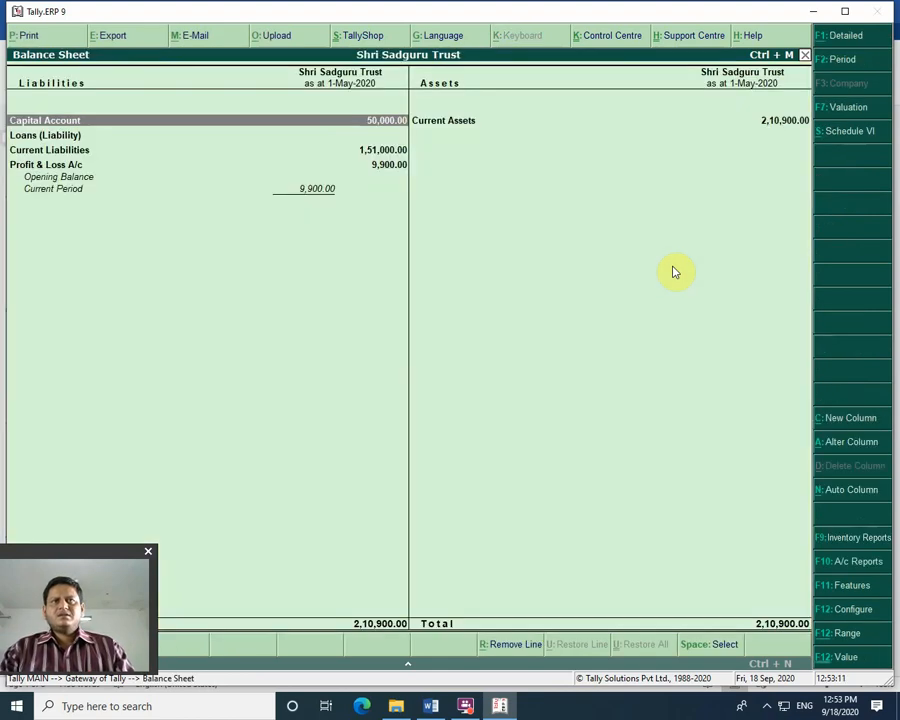
pyautogui.click(77, 153)
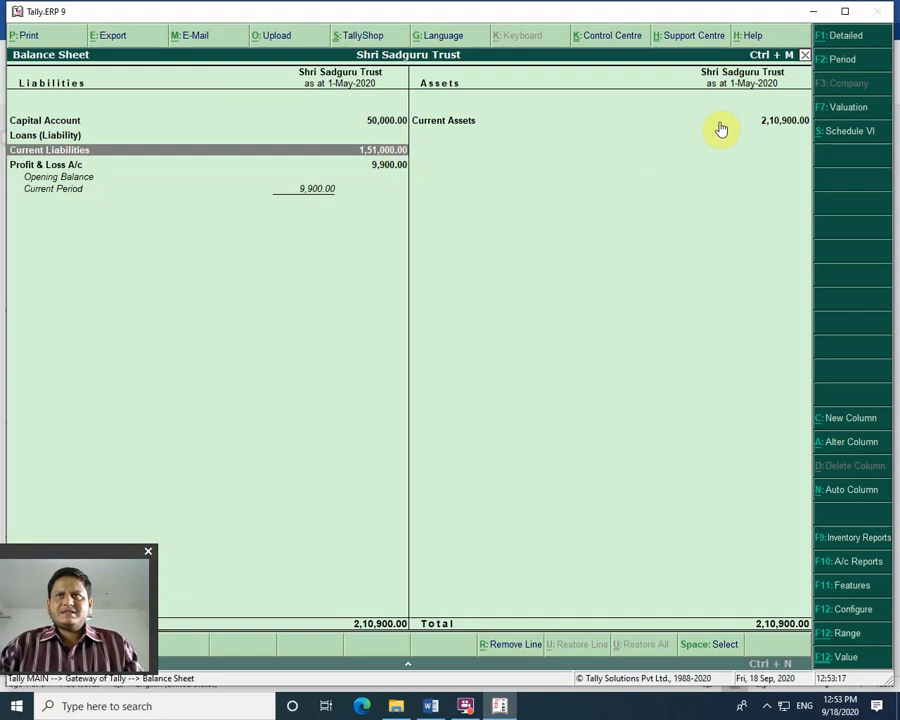
# Step: Open the Profit & Loss A/c from the balance sheet and examine the gross profit and nett profit lines
pyautogui.click(392, 168)
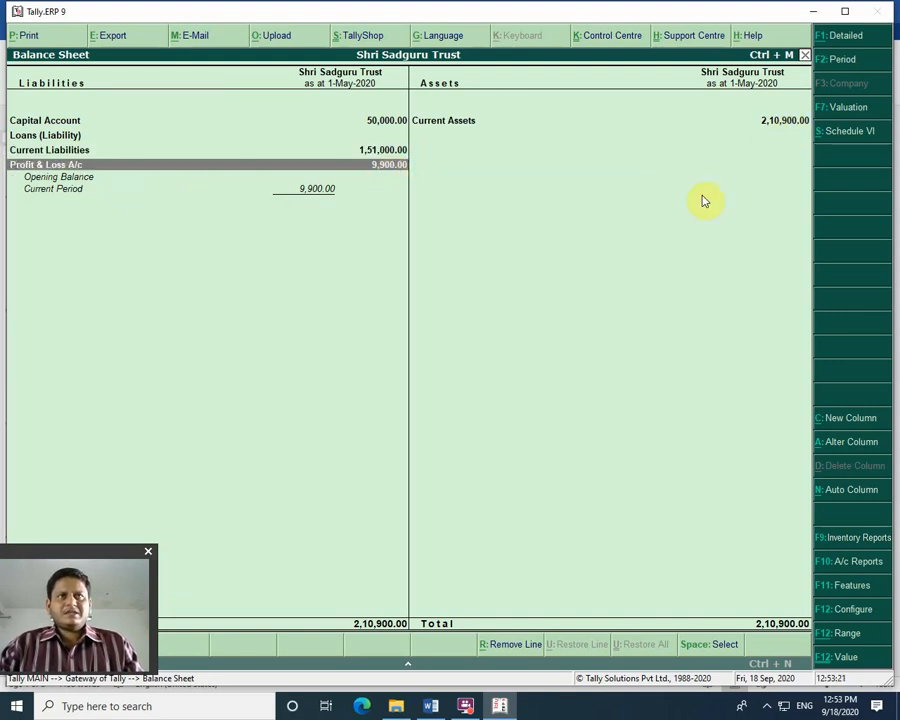
pyautogui.press('Return')
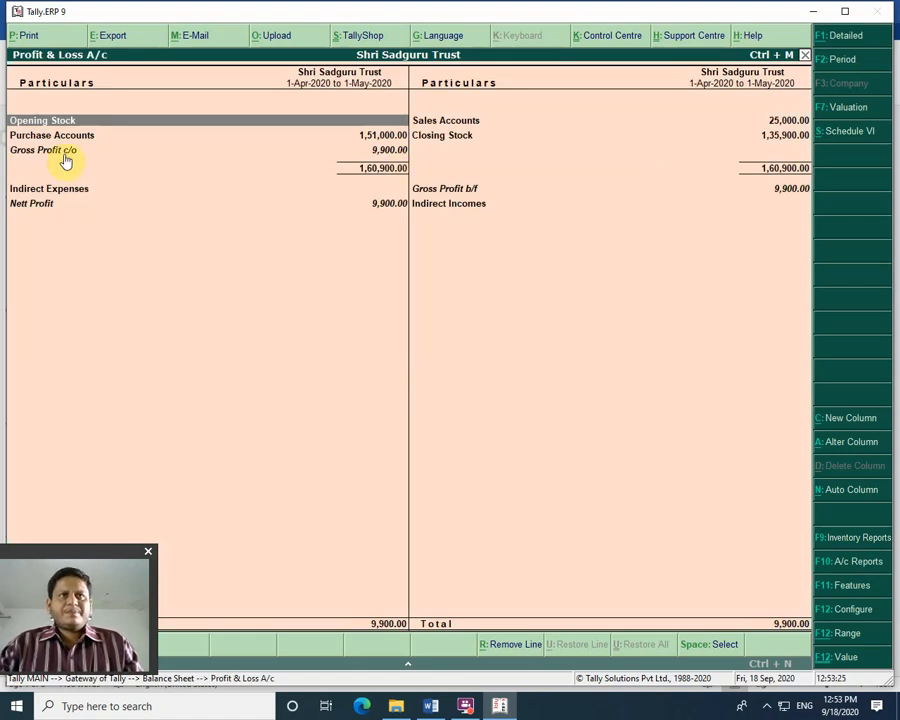
pyautogui.click(382, 150)
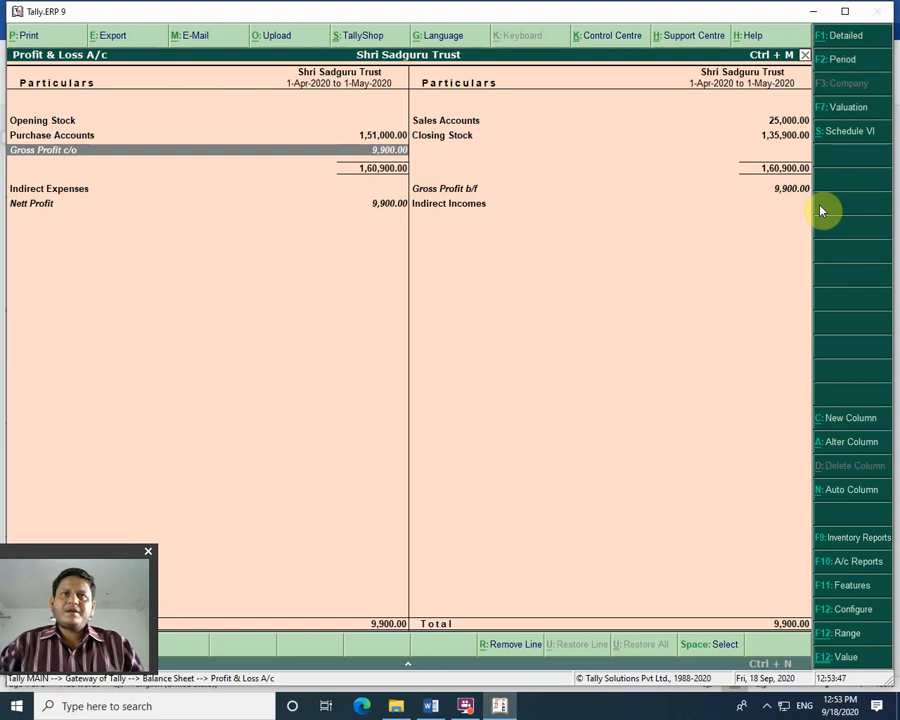
pyautogui.press('Down')
pyautogui.press('Down')
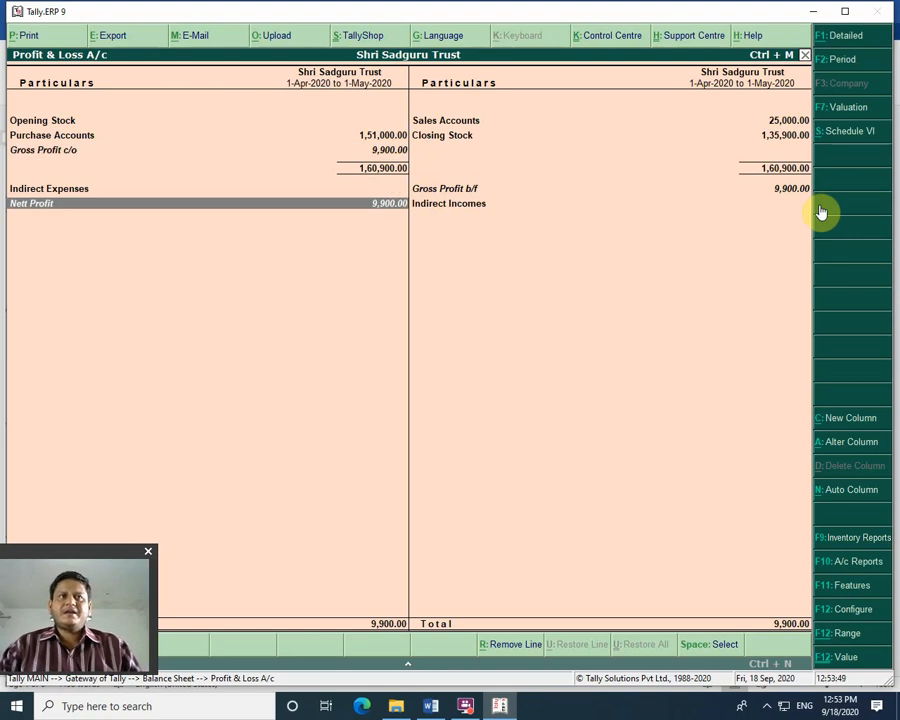
pyautogui.click(793, 189)
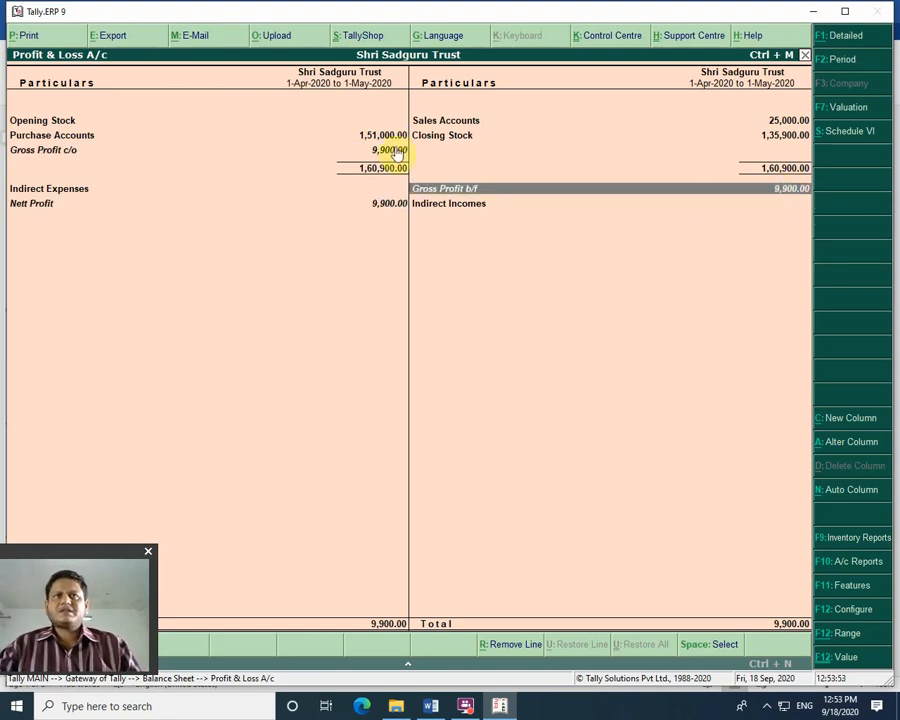
# Step: Drill down from Sales Accounts through the Sales A/c ledger to the cash sales voucher dated 1-May-2020
pyautogui.click(448, 120)
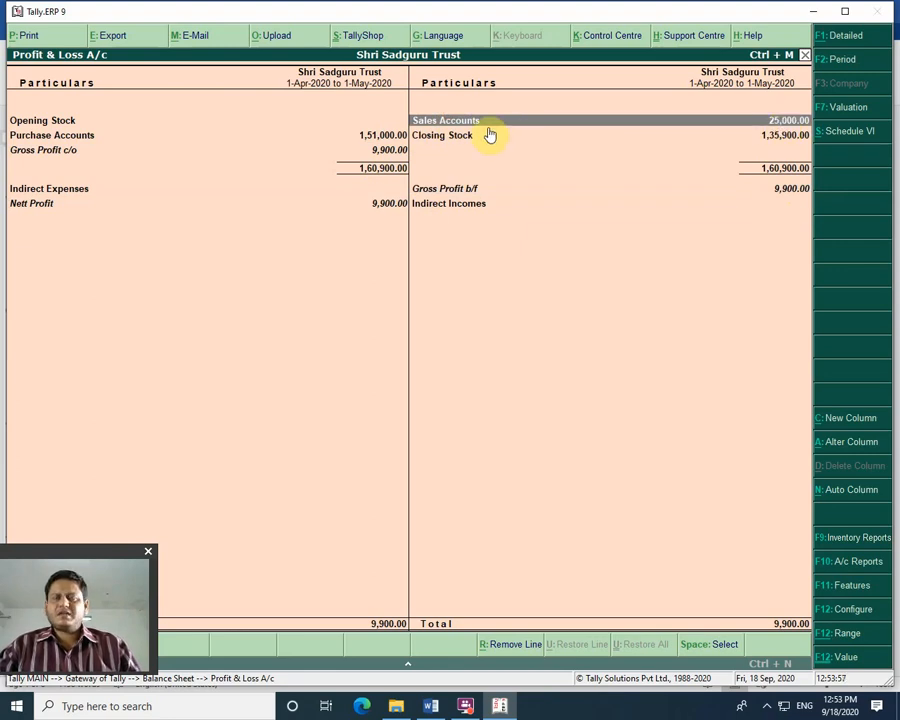
pyautogui.press('Return')
pyautogui.press('Return')
pyautogui.press('Return')
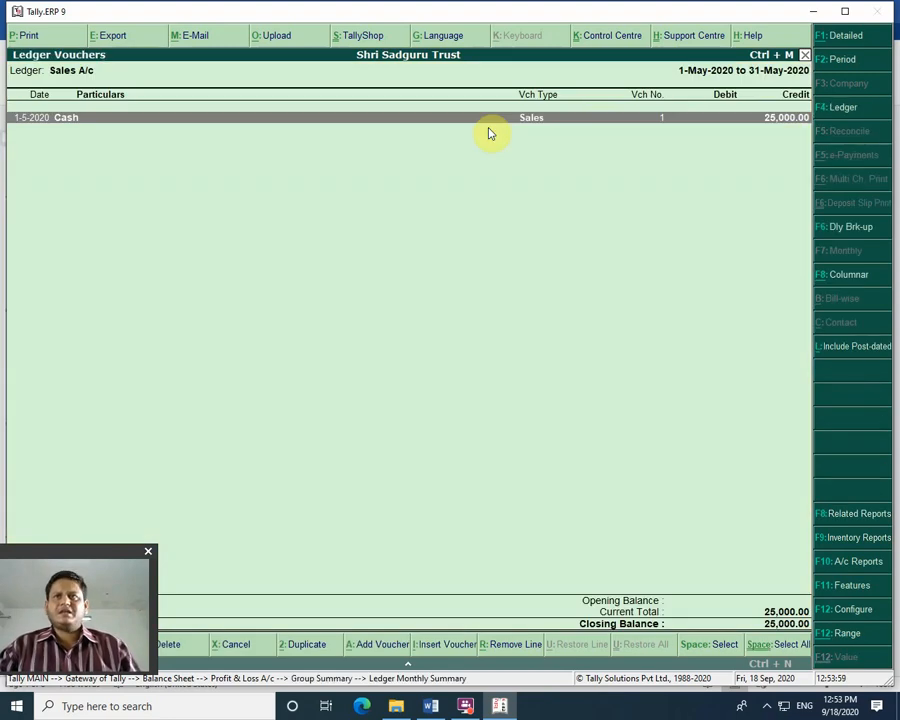
pyautogui.press('Return')
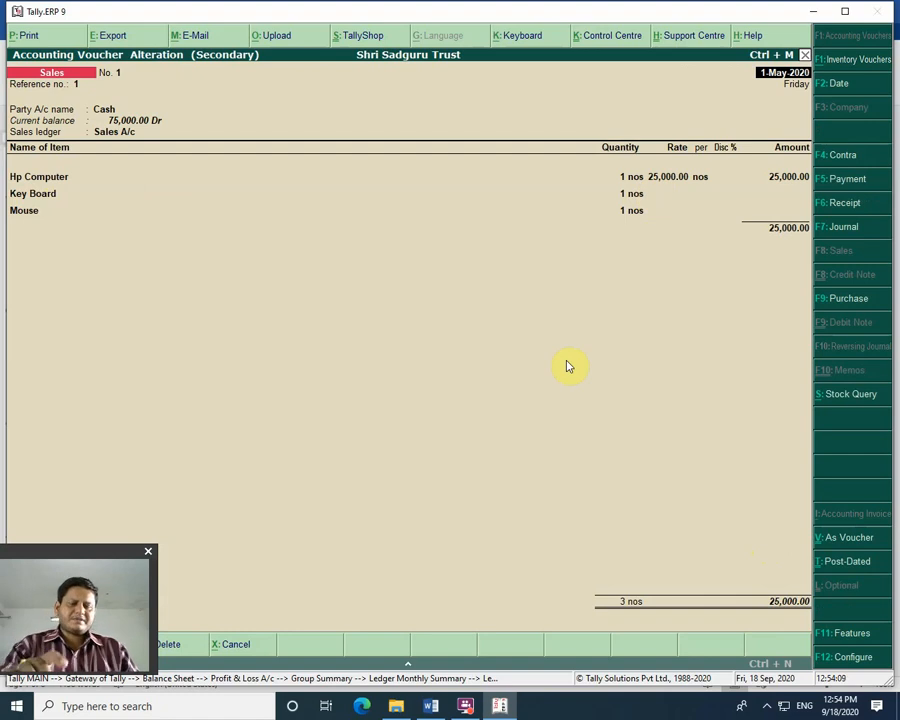
# Step: Print the sales voucher to a PDF named "free sample" in the Tally Report folder
pyautogui.hotkey('alt', 'p')
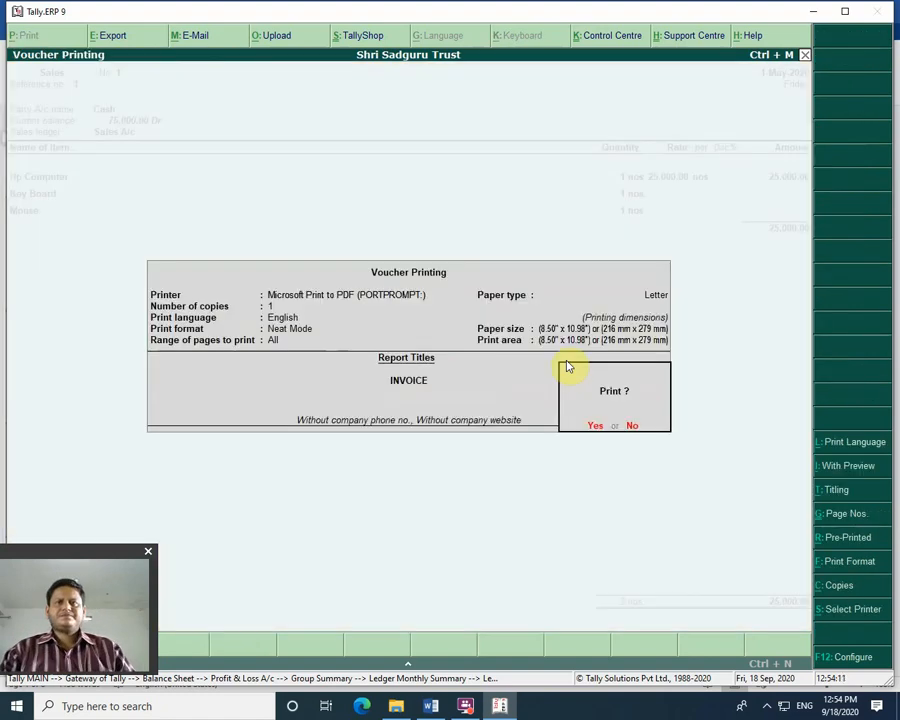
pyautogui.press('Return')
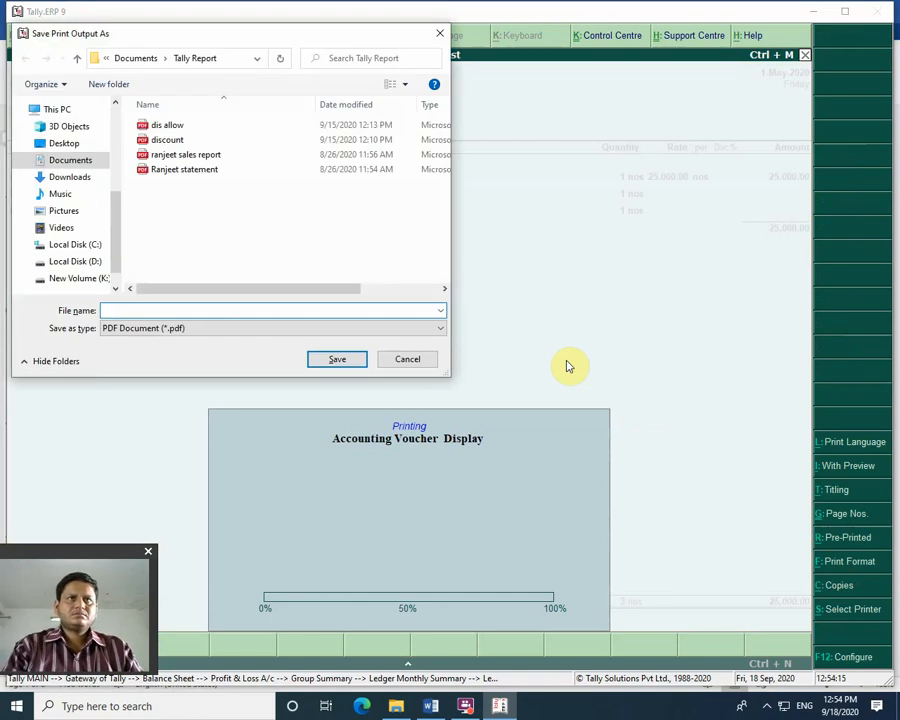
pyautogui.write('free')
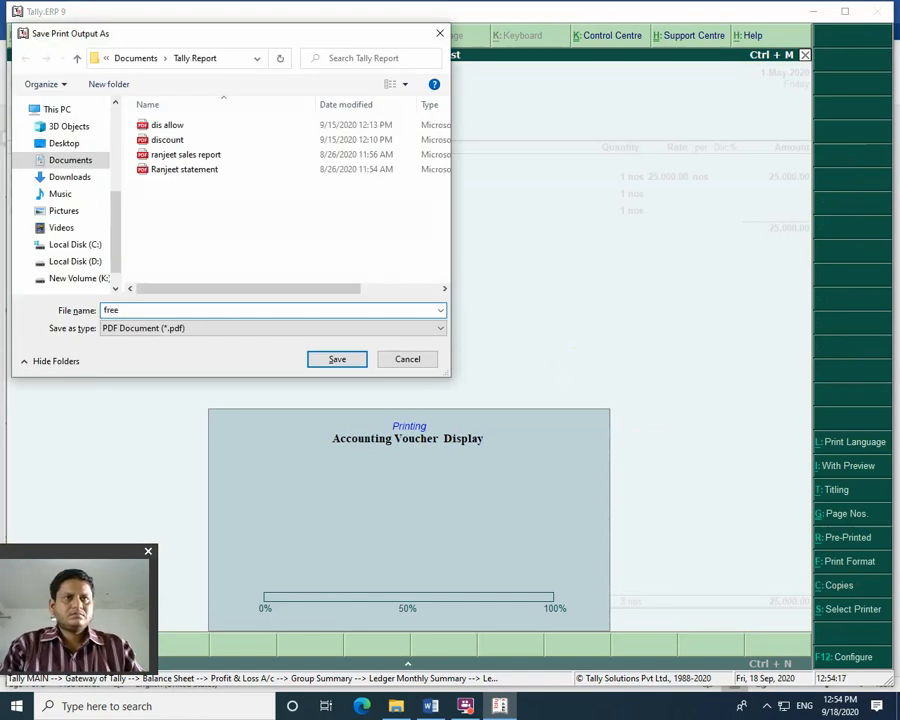
pyautogui.write(' sample')
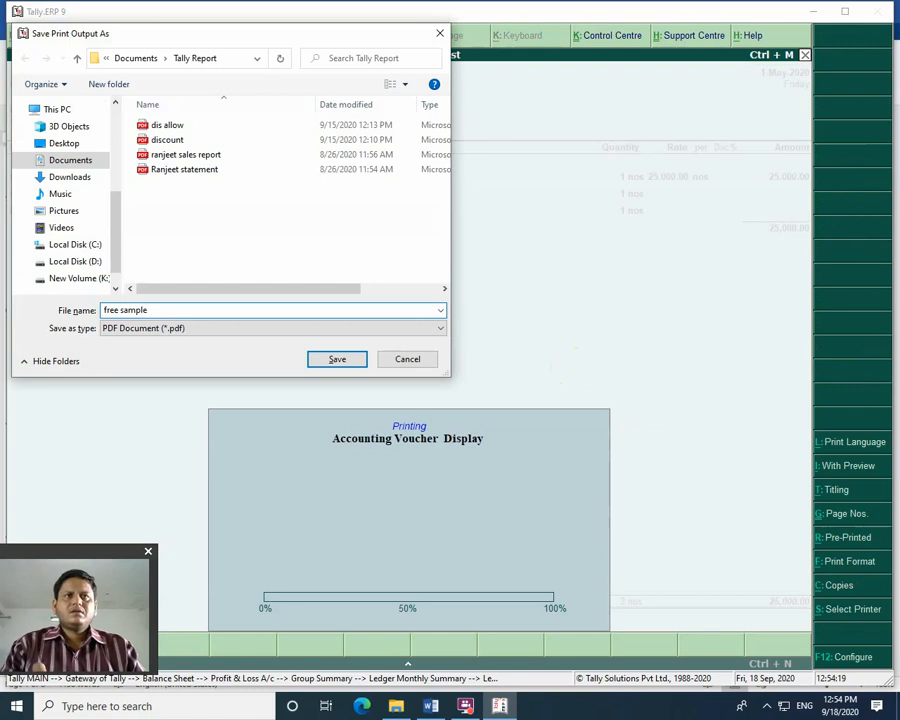
pyautogui.press('Return')
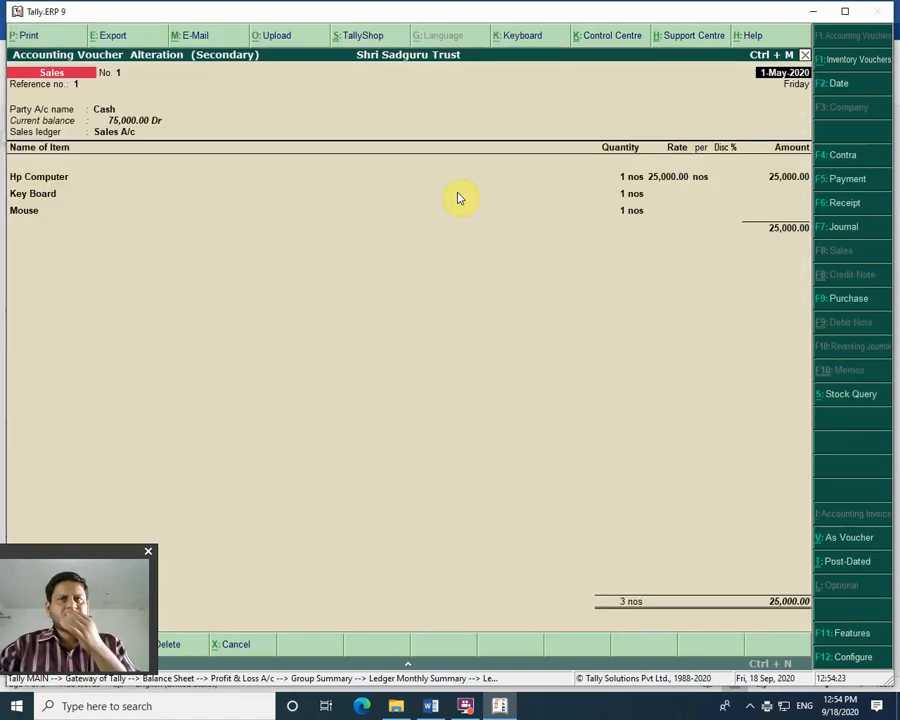
# Step: Open the "free sample" PDF from the Tally Report folder in Documents and examine the whole invoice
pyautogui.click(818, 18)
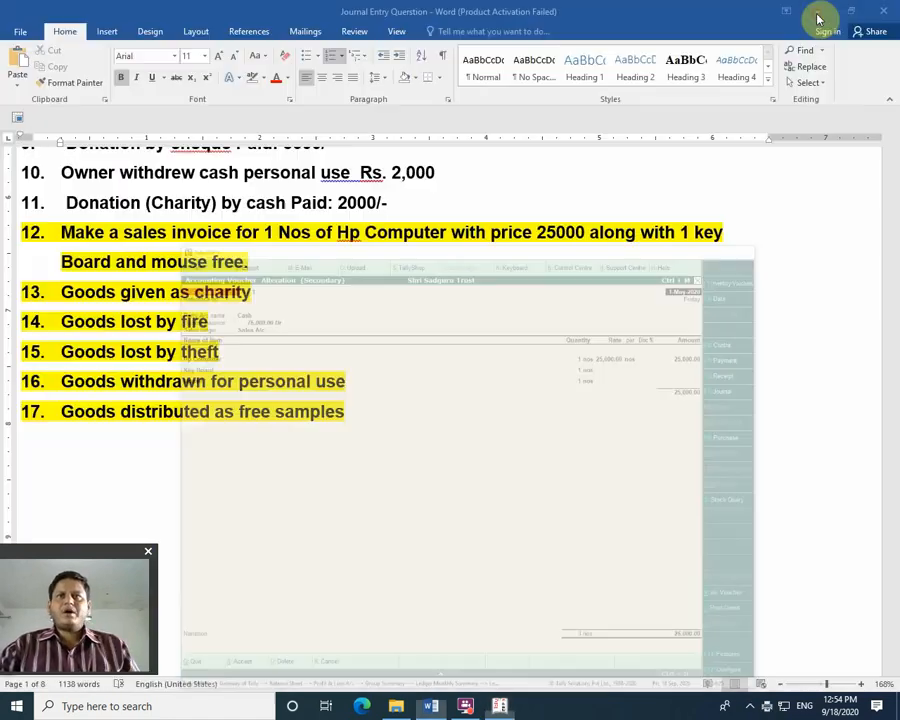
pyautogui.click(823, 10)
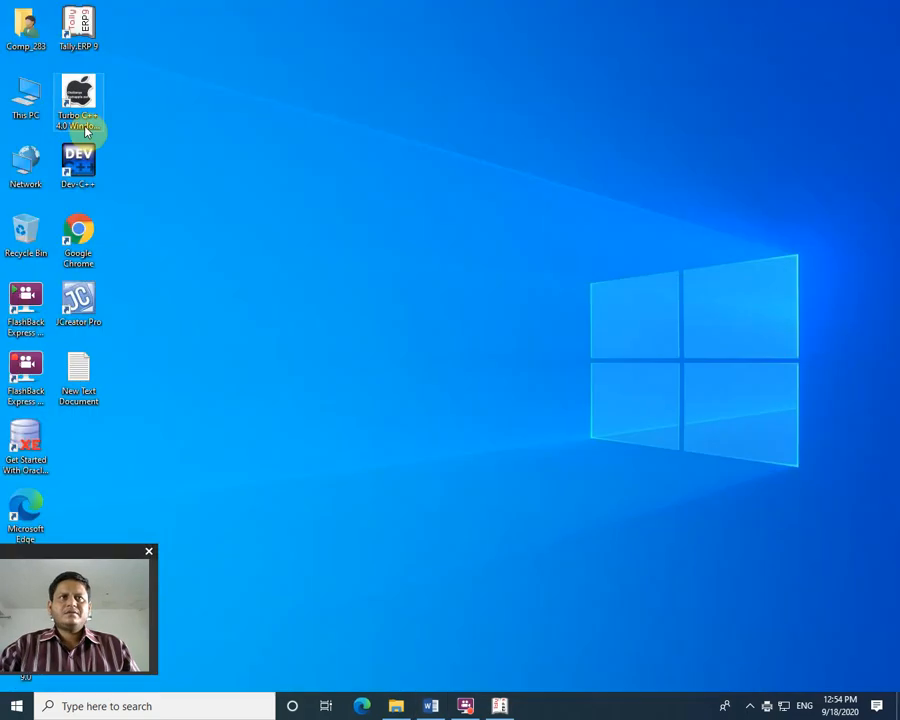
pyautogui.doubleClick(27, 95)
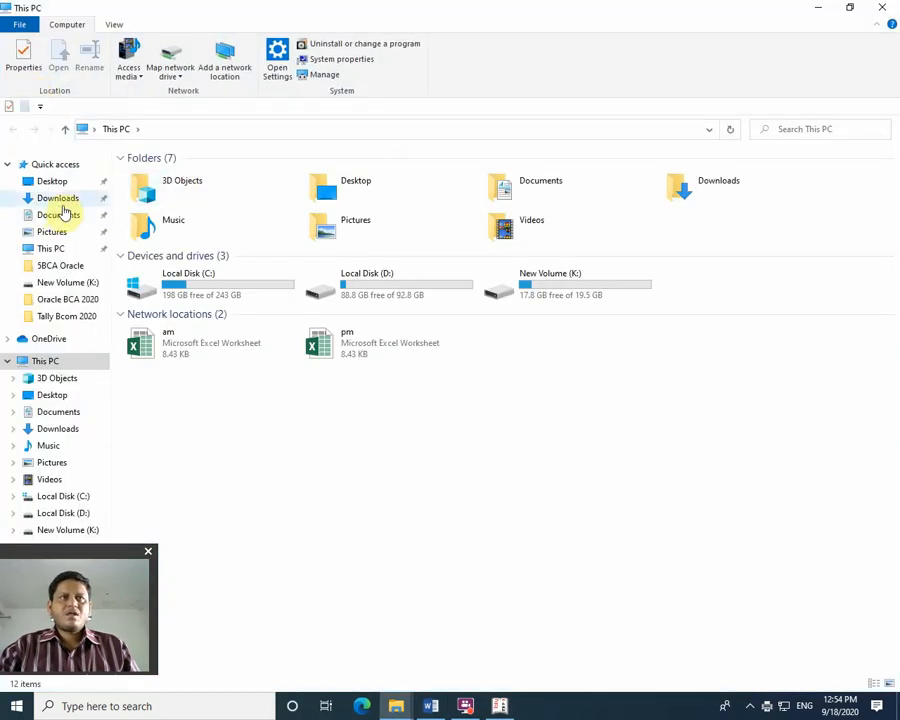
pyautogui.click(62, 215)
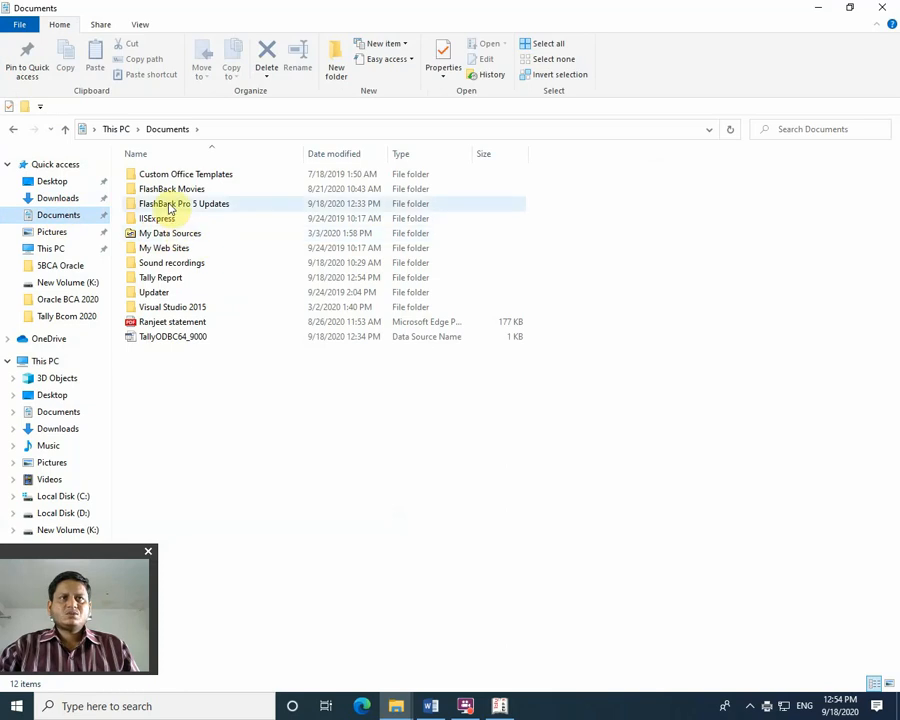
pyautogui.doubleClick(175, 279)
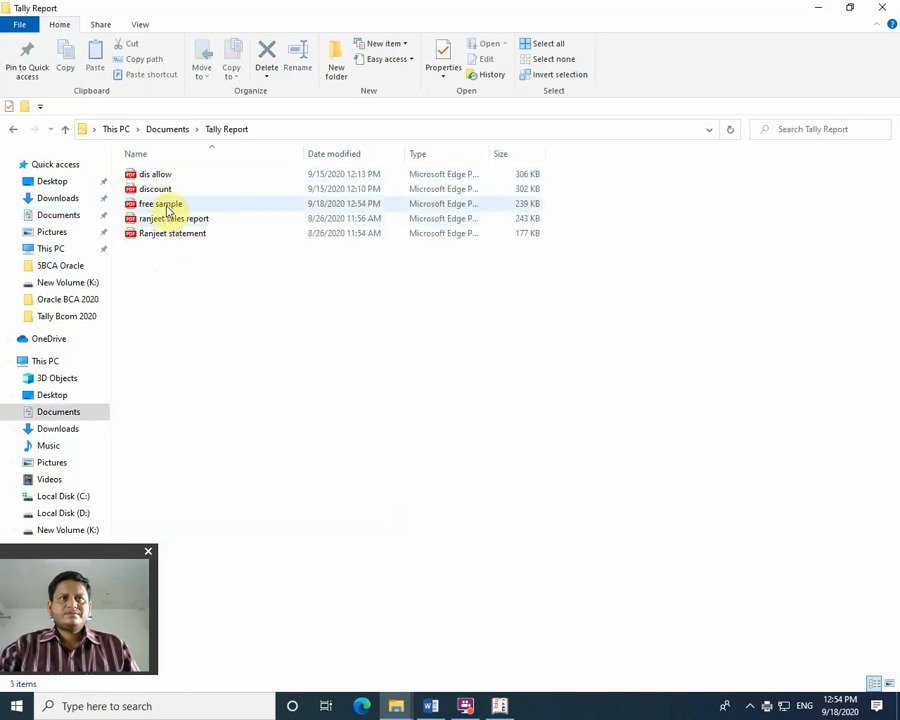
pyautogui.doubleClick(168, 204)
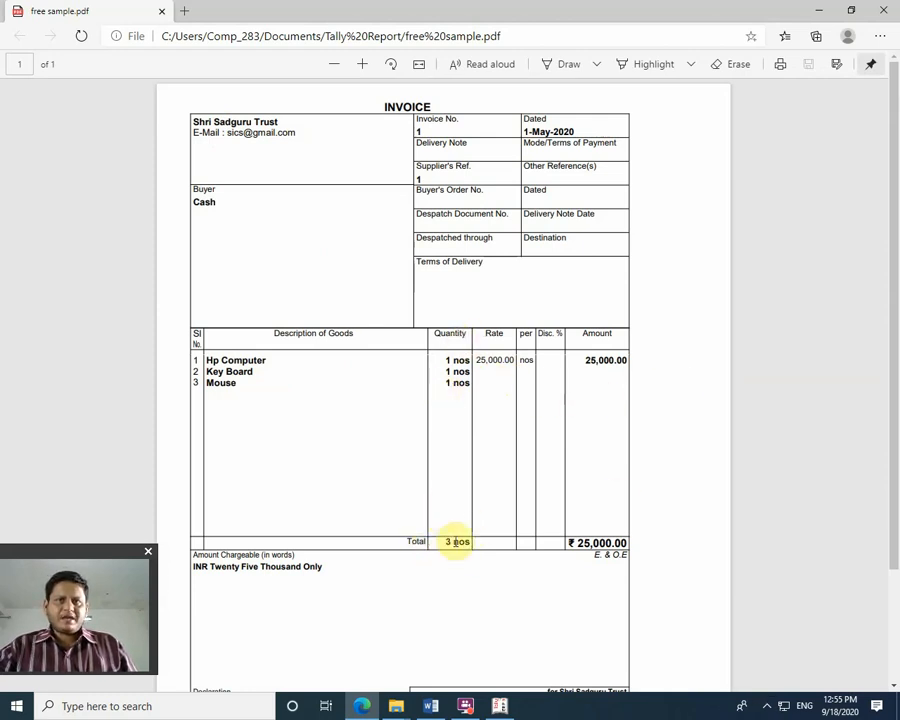
pyautogui.scroll(-3, 510, 555)
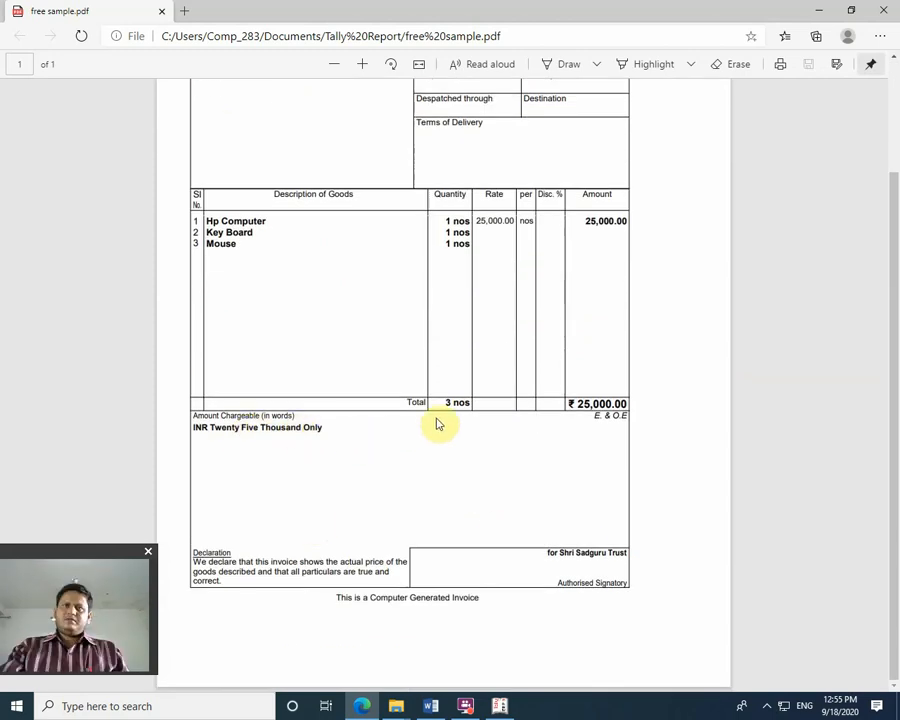
pyautogui.scroll(3, 438, 410)
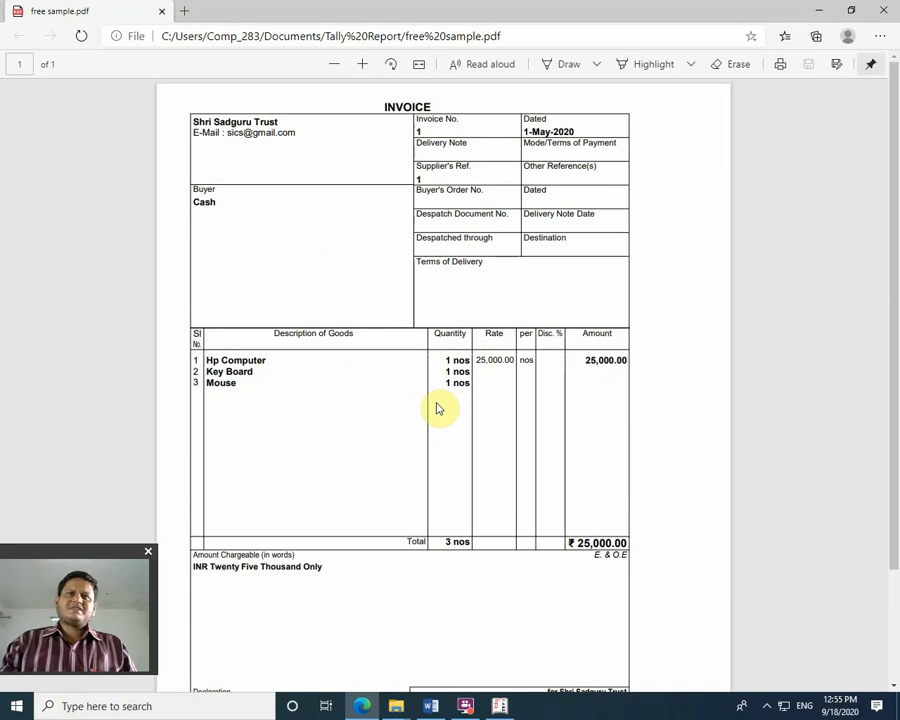
# Step: Switch to Tally.ERP 9, quit the voucher without changes and return to the Sales Accounts group summary
pyautogui.click(503, 706)
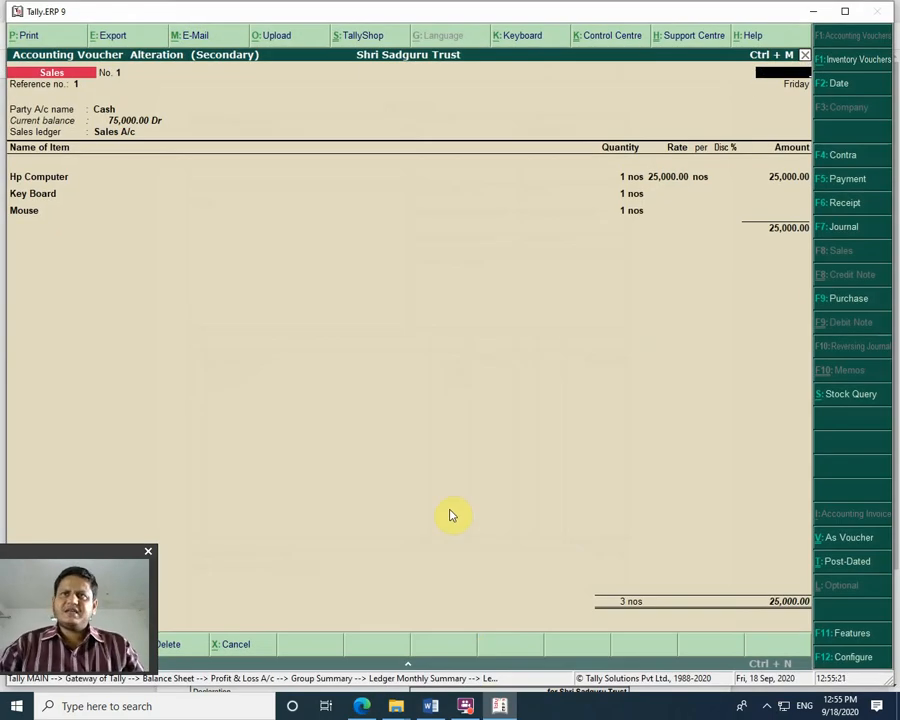
pyautogui.press('Escape')
pyautogui.press('Return')
pyautogui.press('Escape')
pyautogui.press('Escape')
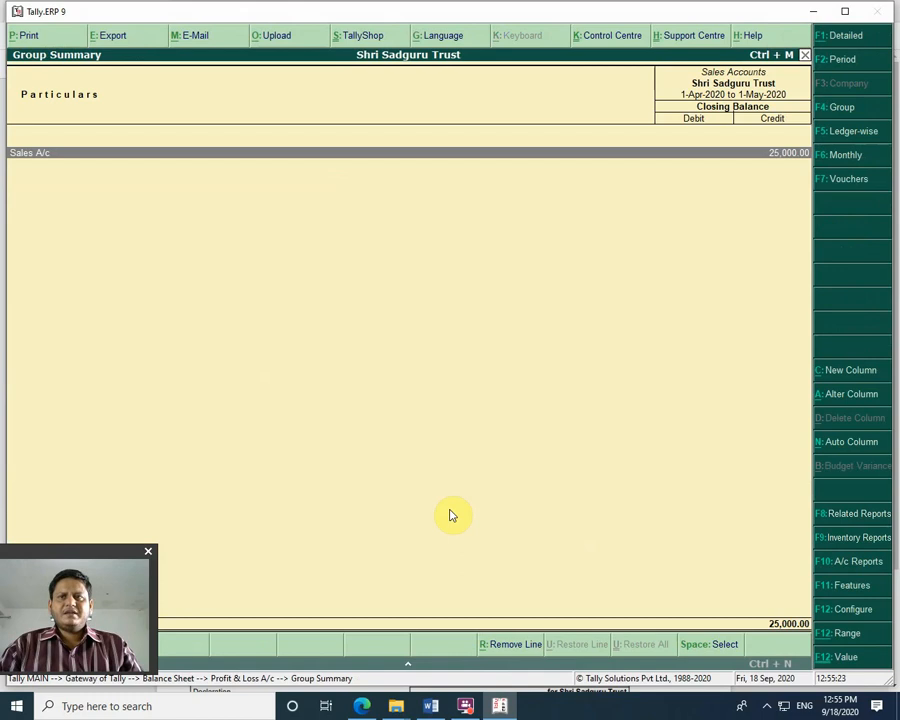
# Step: Close the Sales Accounts summary, the Profit & Loss A/c and the Balance Sheet to return to the Gateway of Tally
pyautogui.press('Escape')
pyautogui.click(450, 515)
pyautogui.press('Escape')
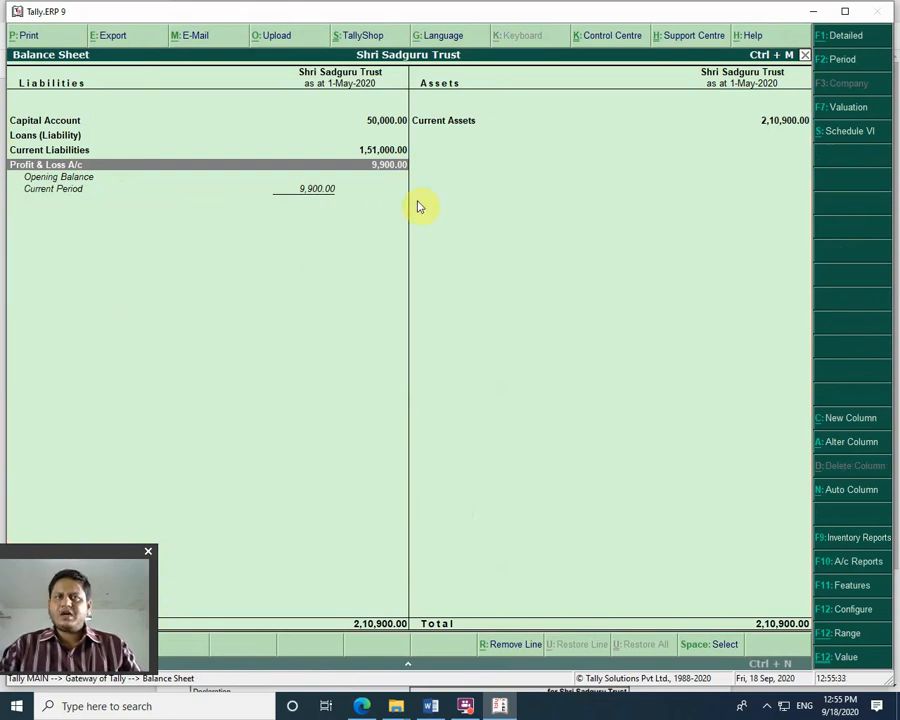
pyautogui.press('Escape')
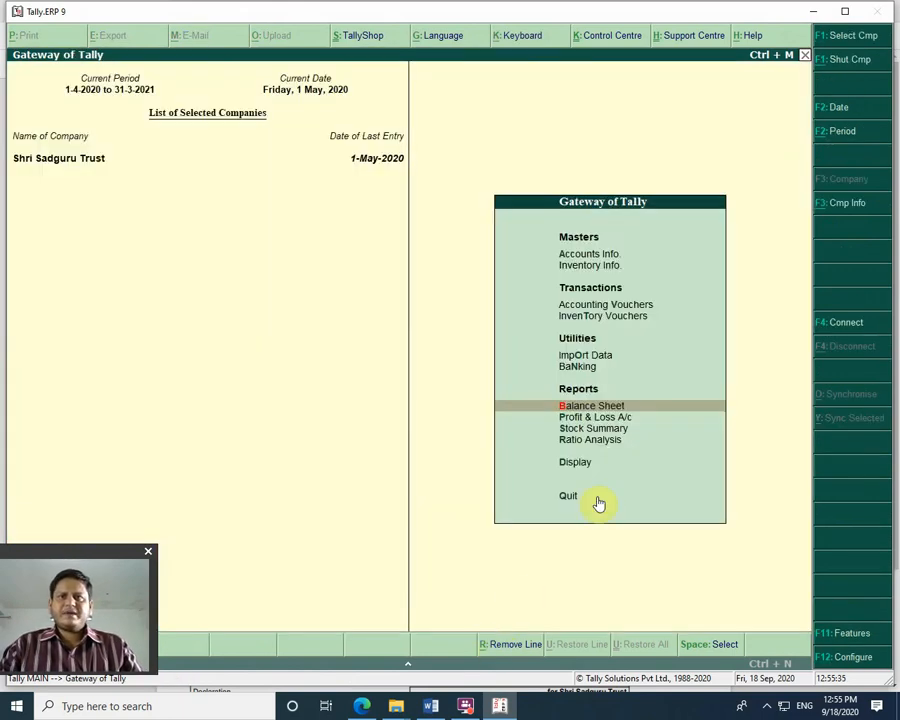
# Step: Open the Day Book from the display reports
pyautogui.press('Down')
pyautogui.press('Down')
pyautogui.press('Down')
pyautogui.press('Down')
pyautogui.press('Return')
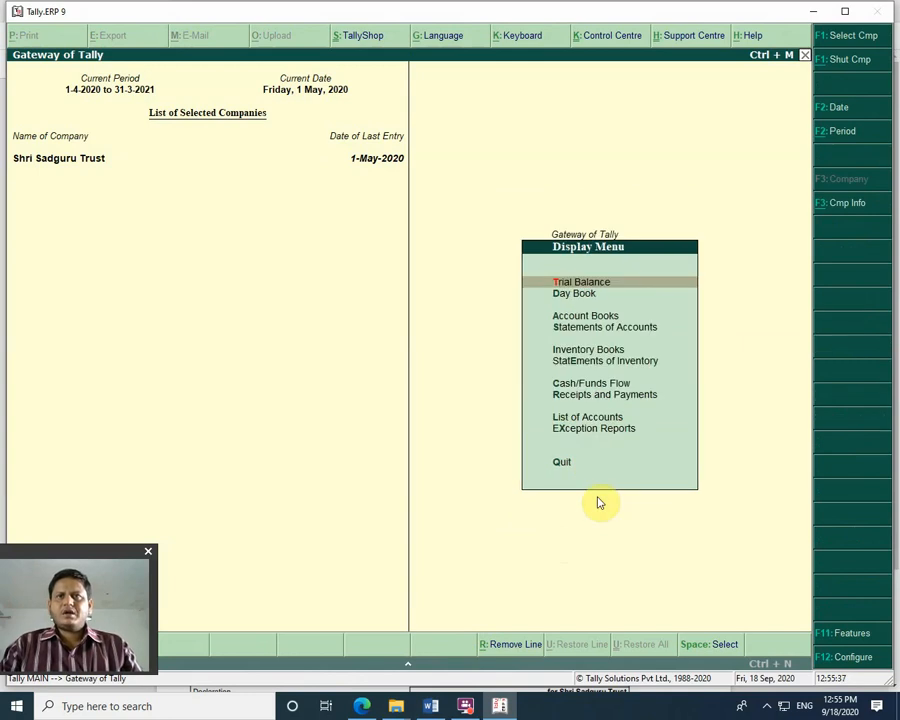
pyautogui.press('Down')
pyautogui.press('Return')
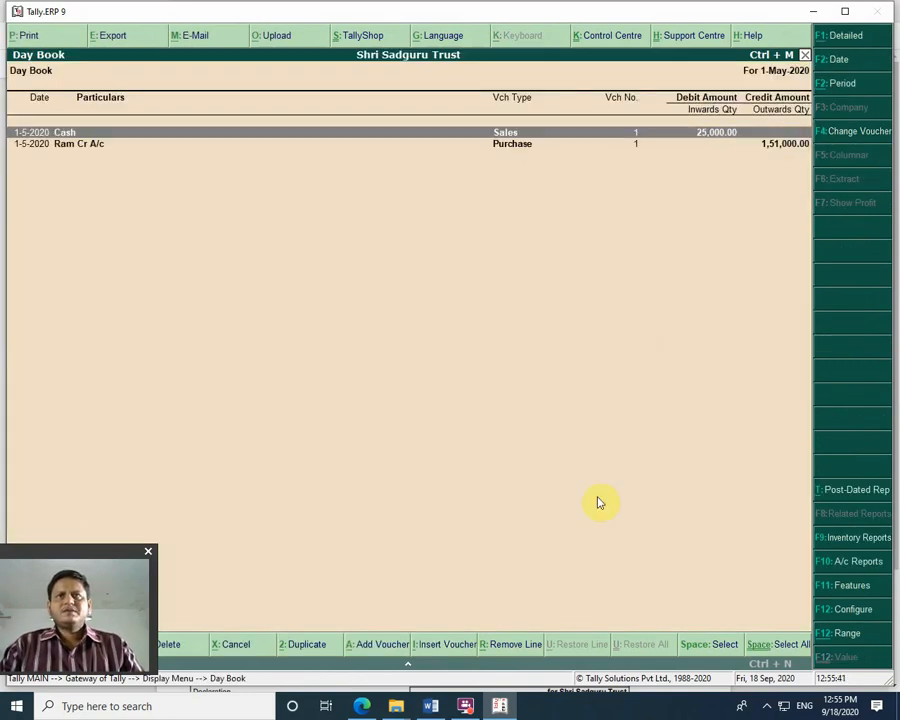
# Step: Delete the Cash sales voucher from the Day Book for 1-May-2020 and close the Day Book
pyautogui.press('Return')
pyautogui.press('Escape')
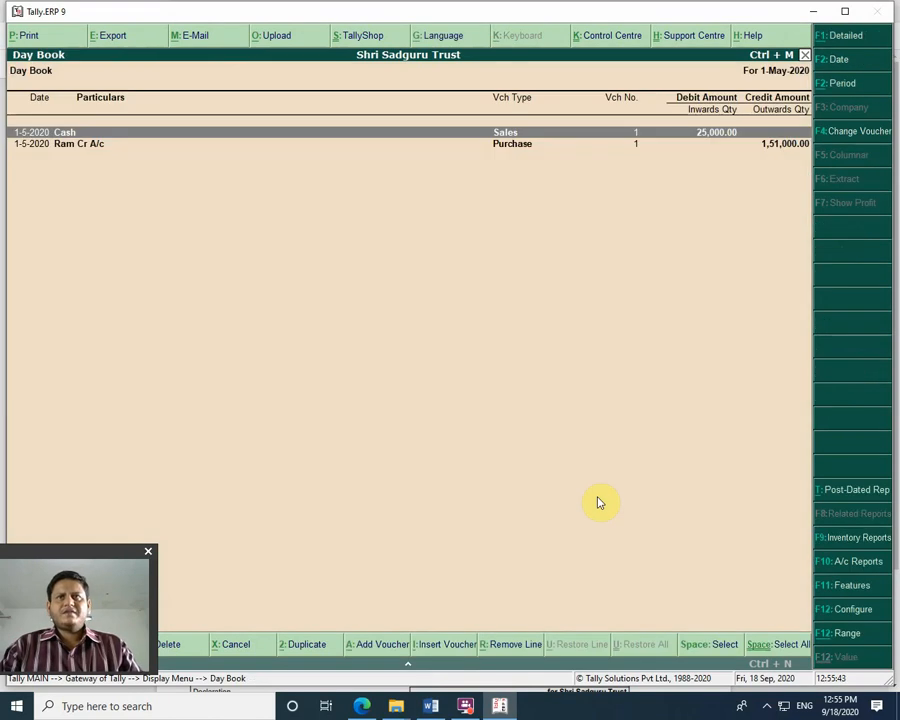
pyautogui.hotkey('alt', 'd')
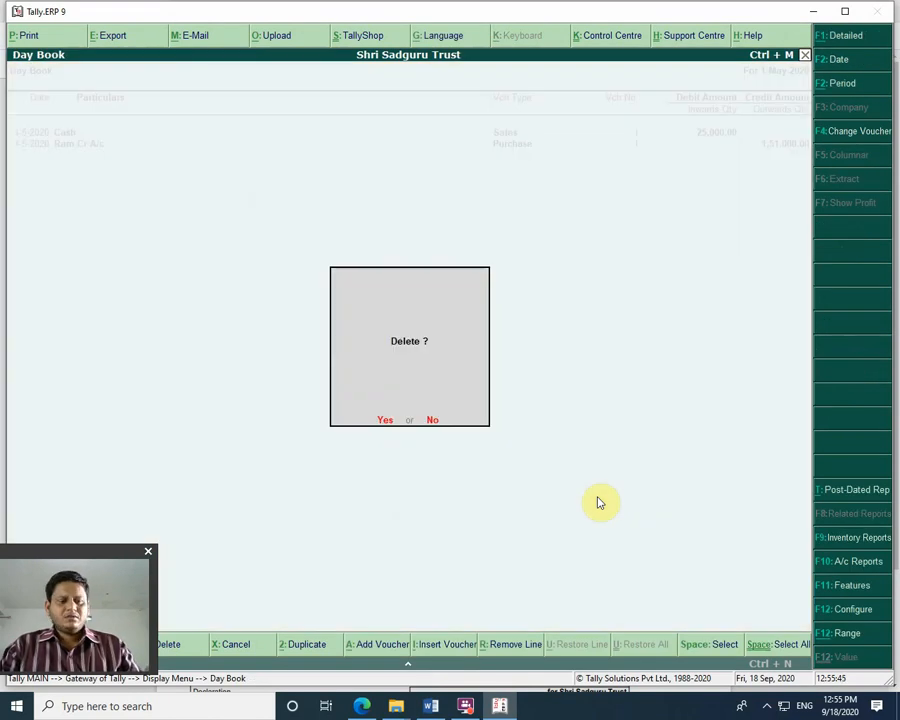
pyautogui.press('Return')
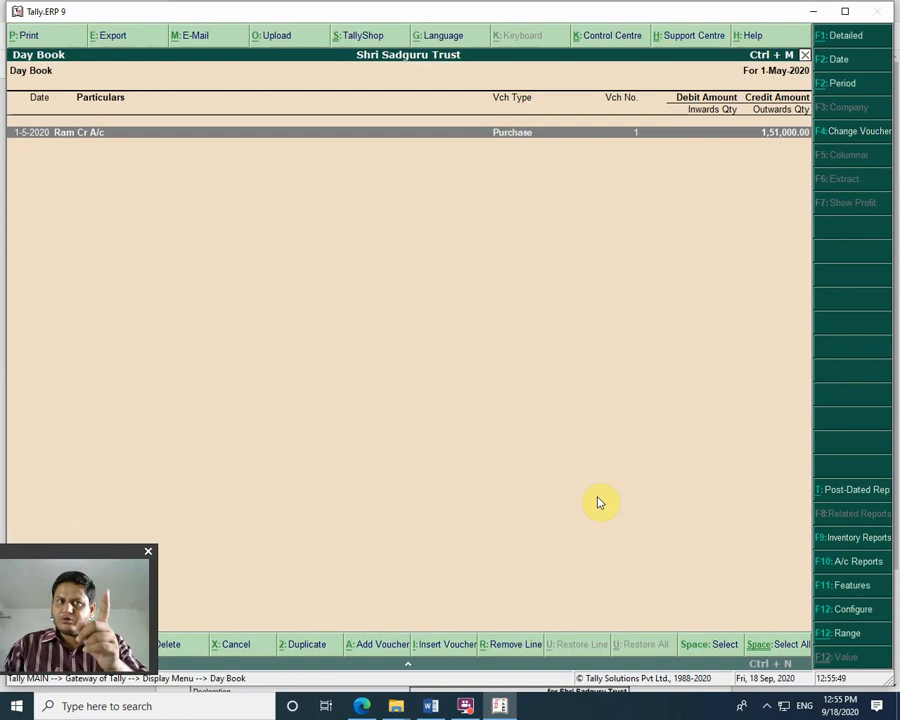
pyautogui.press('Escape')
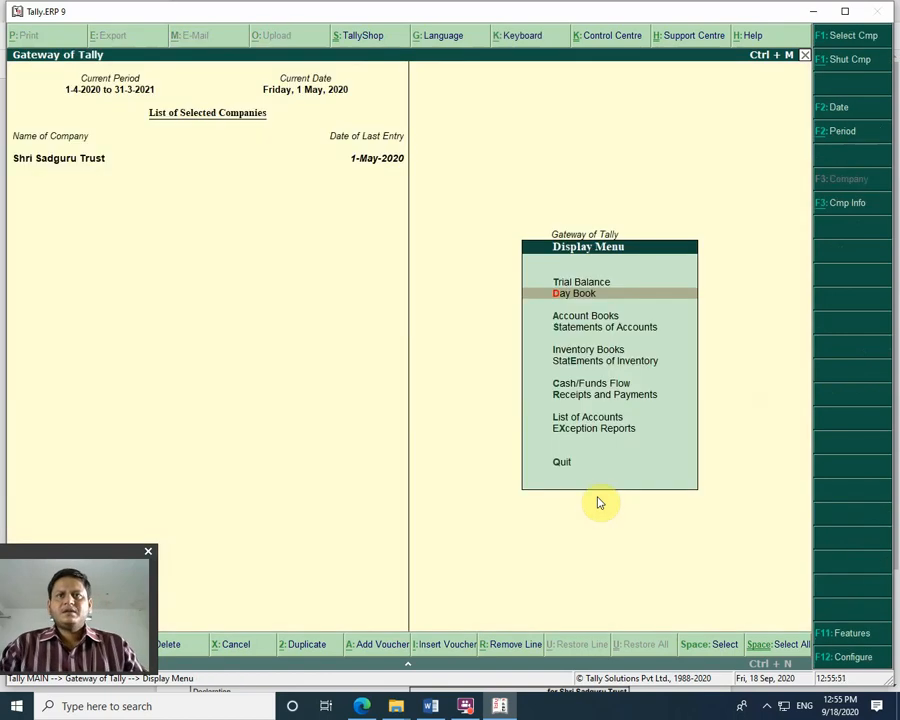
# Step: Check the Closing Stock and Cash-in-Hand under Current Assets in the Balance Sheet, and return to the Gateway of Tally
pyautogui.press('Escape')
pyautogui.press('Up')
pyautogui.press('Up')
pyautogui.press('Up')
pyautogui.press('Up')
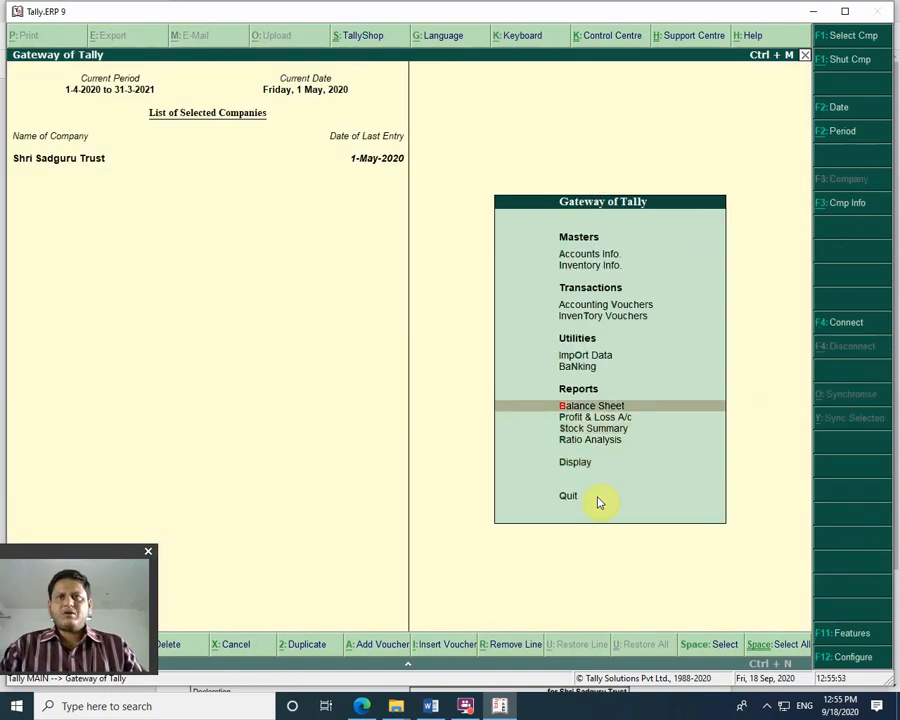
pyautogui.press('Return')
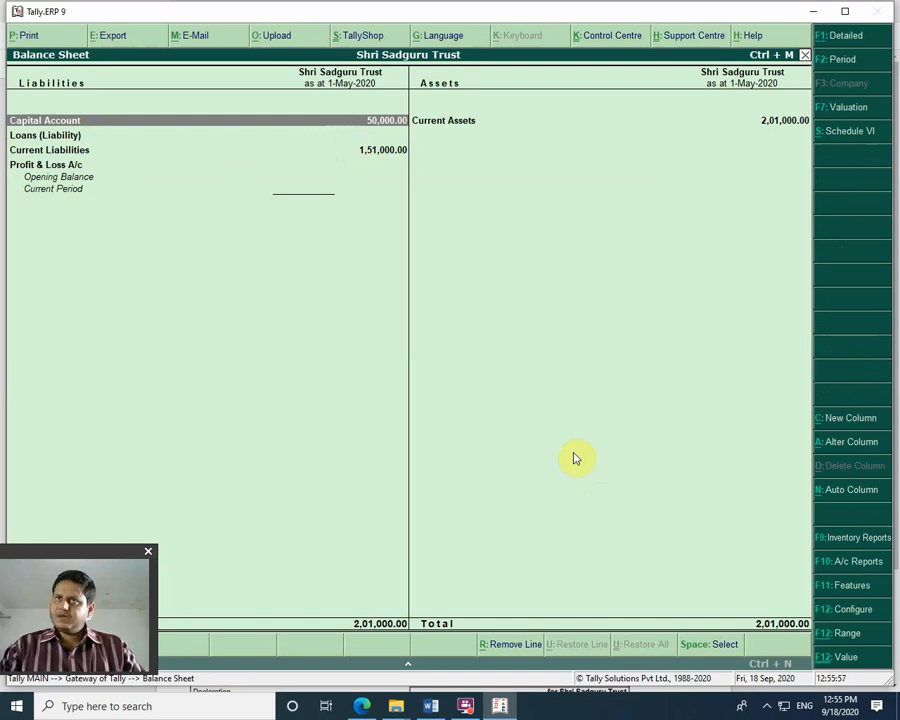
pyautogui.click(770, 123)
pyautogui.click(770, 125)
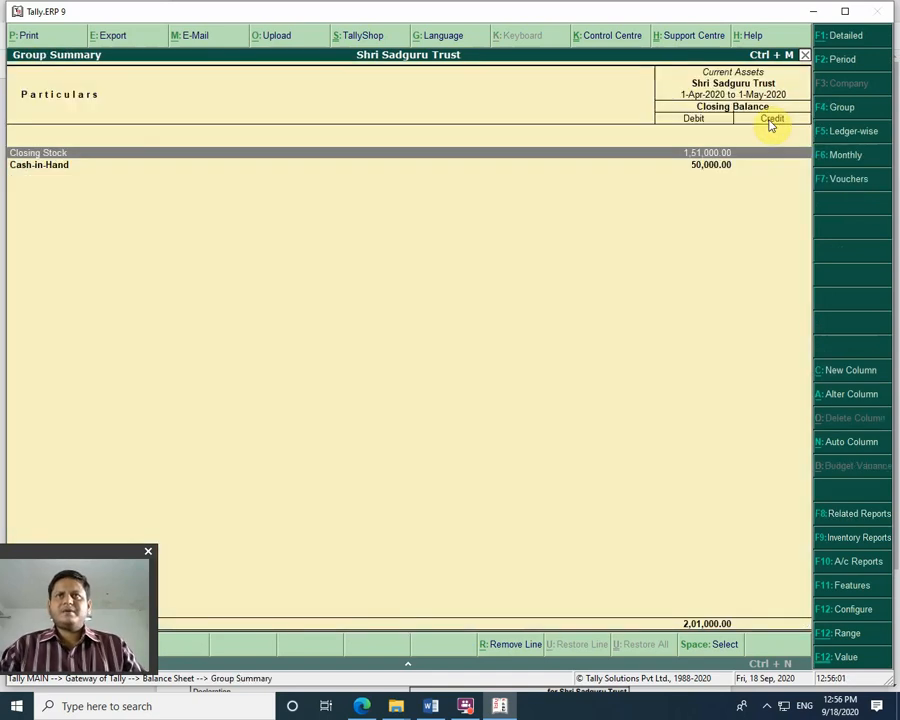
pyautogui.press('Down')
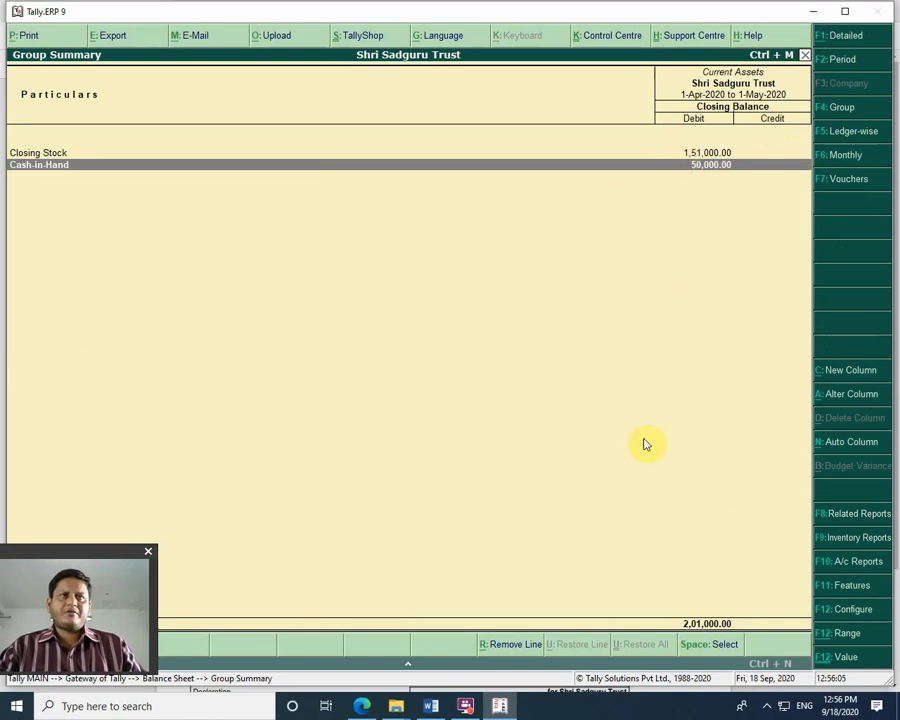
pyautogui.press('Escape')
pyautogui.press('Escape')
pyautogui.press('Escape')
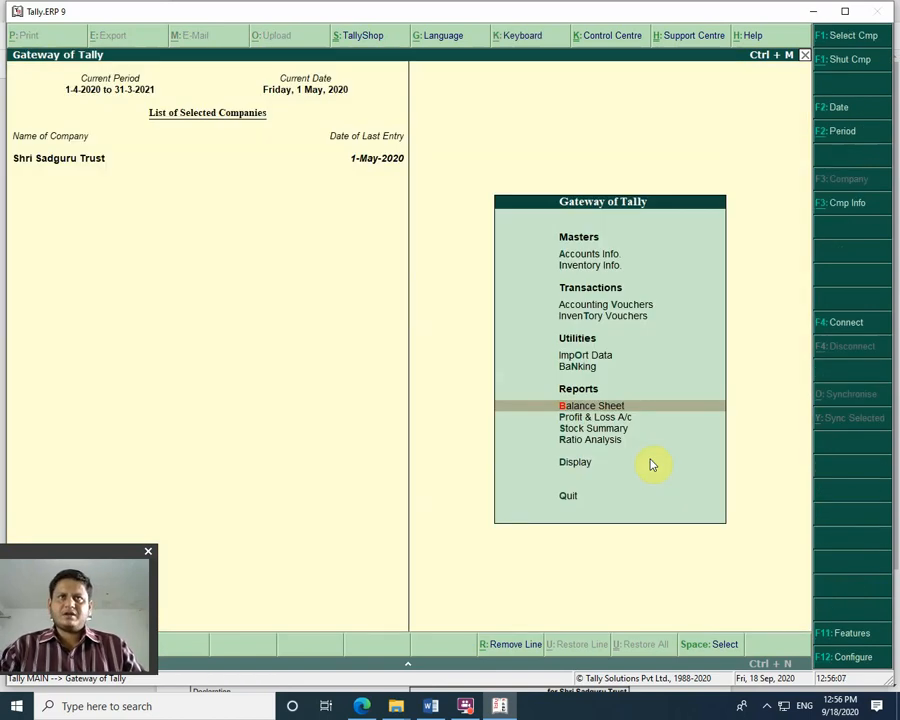
pyautogui.press('Escape')
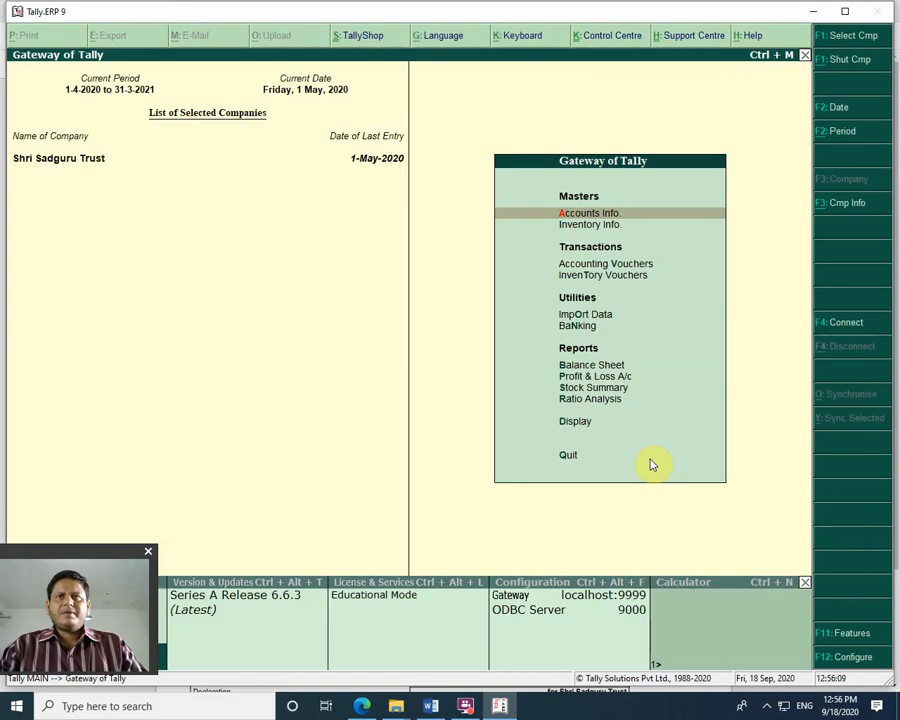
# Step: Start a sales voucher with reference number 1 and choose Cash as the party account
pyautogui.press('Down')
pyautogui.press('Down')
pyautogui.press('Return')
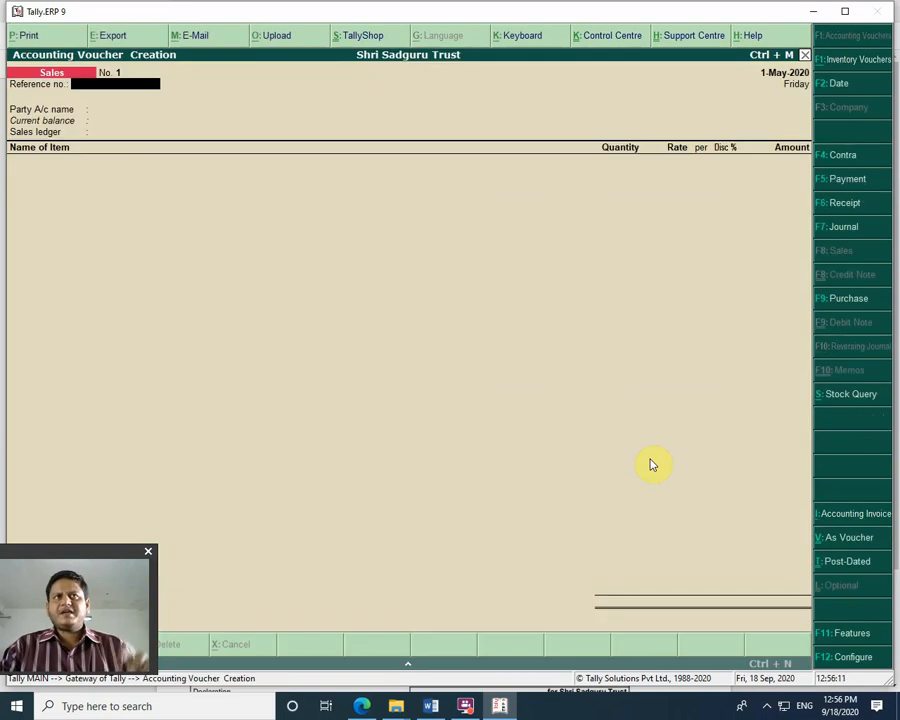
pyautogui.press('Return')
pyautogui.press('Return')
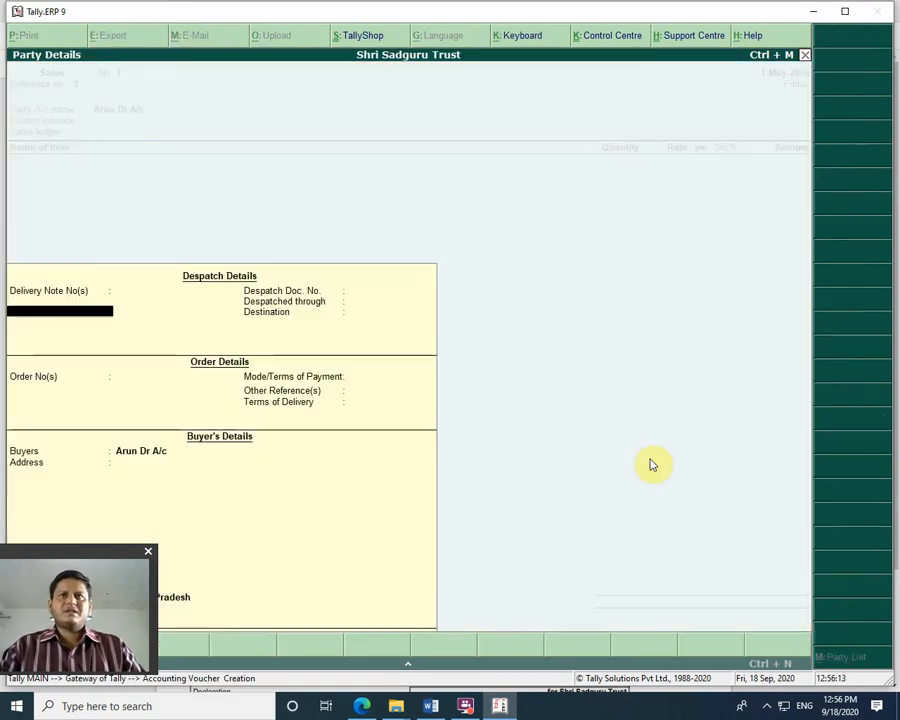
pyautogui.press('Escape')
pyautogui.press('Down')
pyautogui.press('Return')
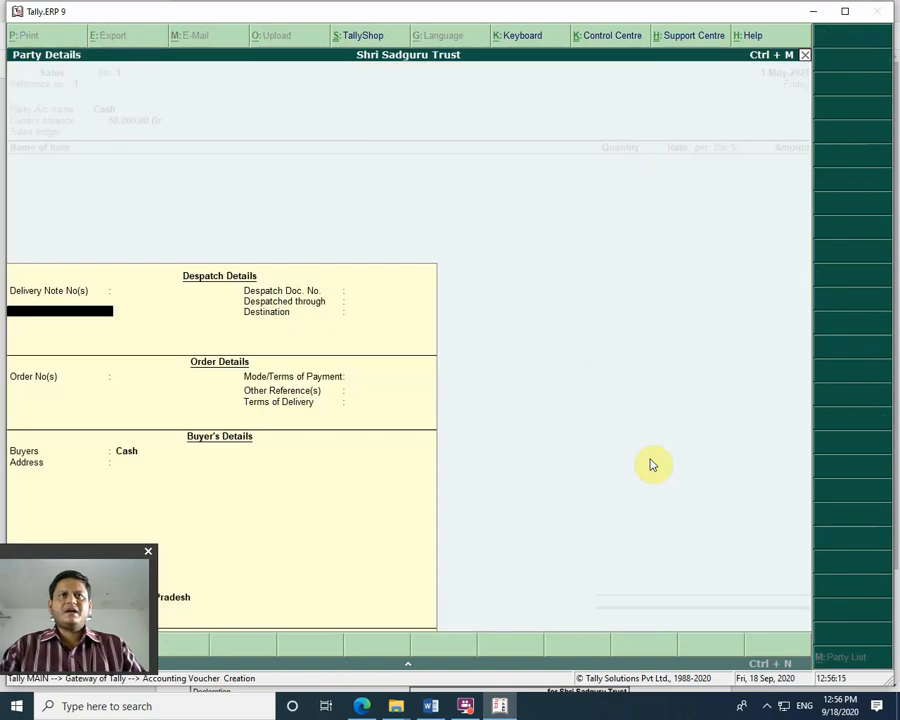
# Step: Accept the party details with blank despatch and order fields, and choose Sales A/c as the sales ledger
pyautogui.press('Return')
pyautogui.press('Return')
pyautogui.press('Return')
pyautogui.press('Return')
pyautogui.press('Return')
pyautogui.press('Return')
pyautogui.press('Return')
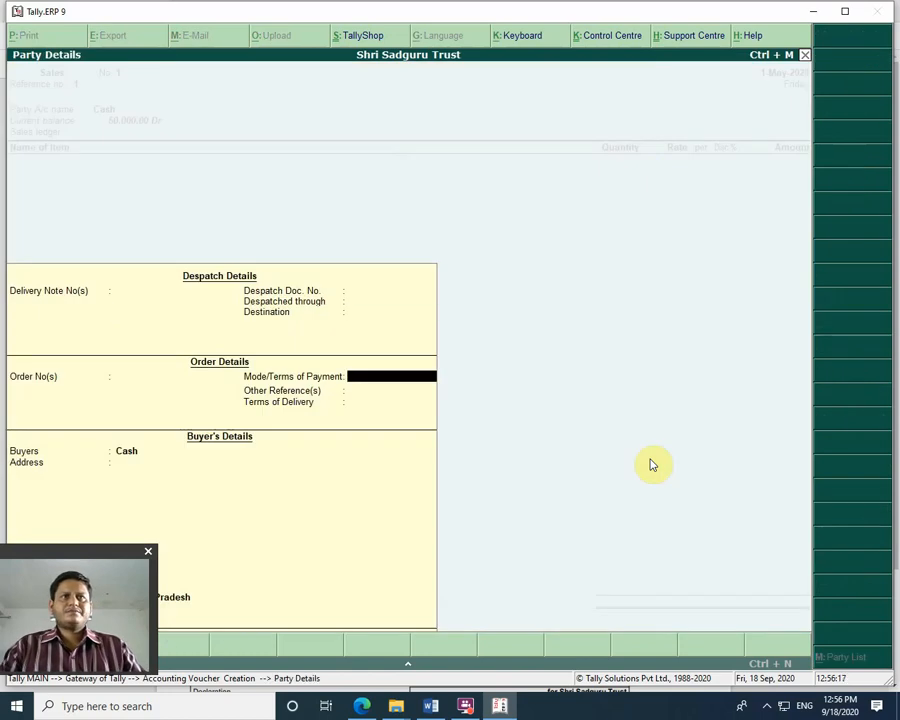
pyautogui.press('Return')
pyautogui.press('Return')
pyautogui.press('Return')
pyautogui.press('Return')
pyautogui.press('Return')
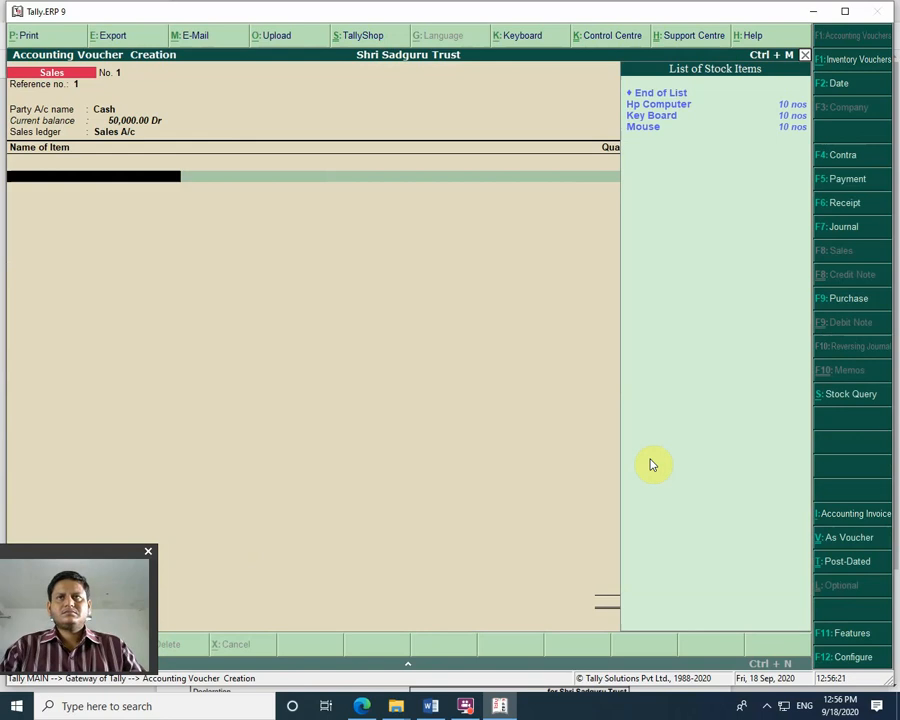
# Step: Enter 1 nos of Hp Computer at a rate of 16,000 without discount, and finish the item list
pyautogui.press('Down')
pyautogui.press('Return')
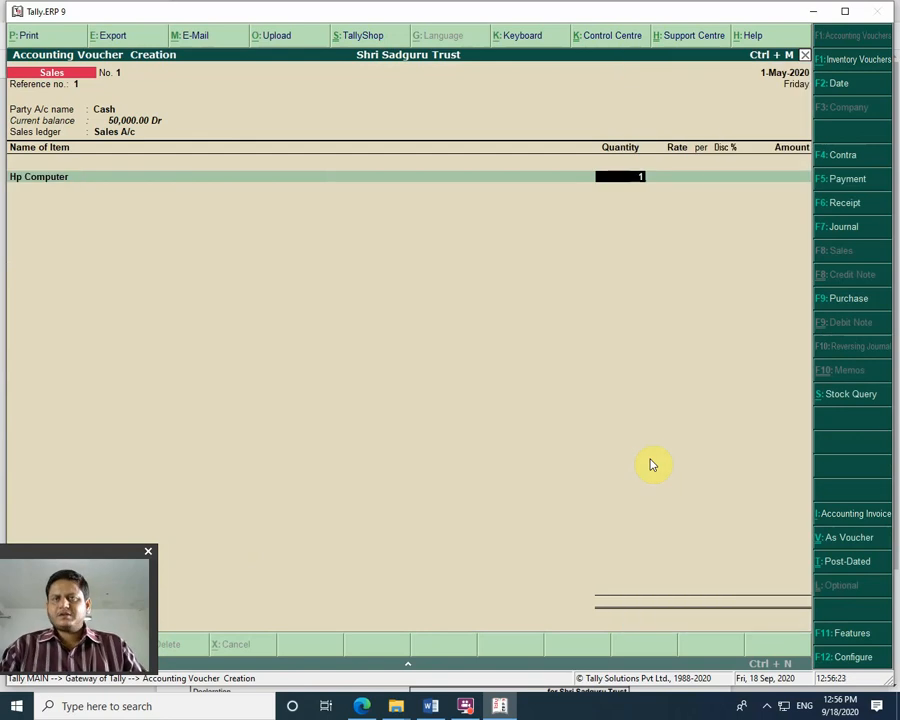
pyautogui.write('1')
pyautogui.press('Return')
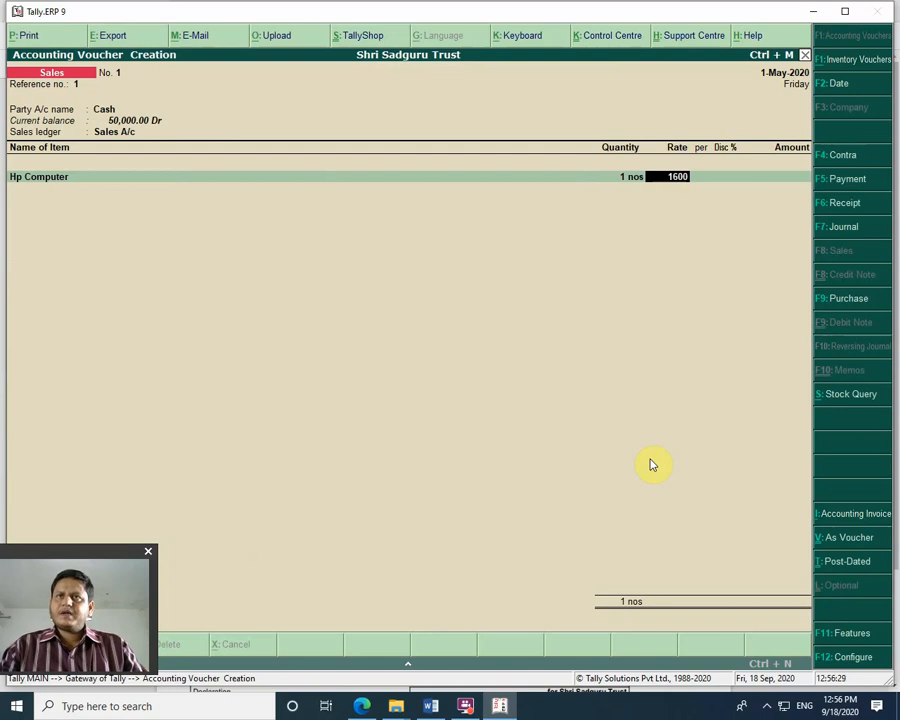
pyautogui.press('Return')
pyautogui.press('Return')
pyautogui.press('Return')
pyautogui.press('Return')
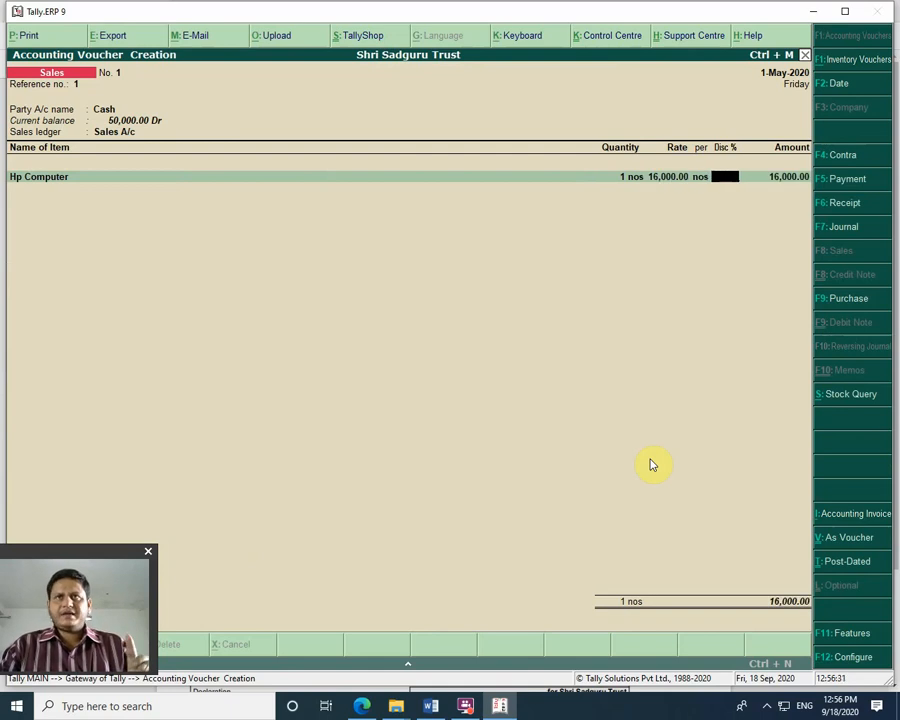
pyautogui.press('Return')
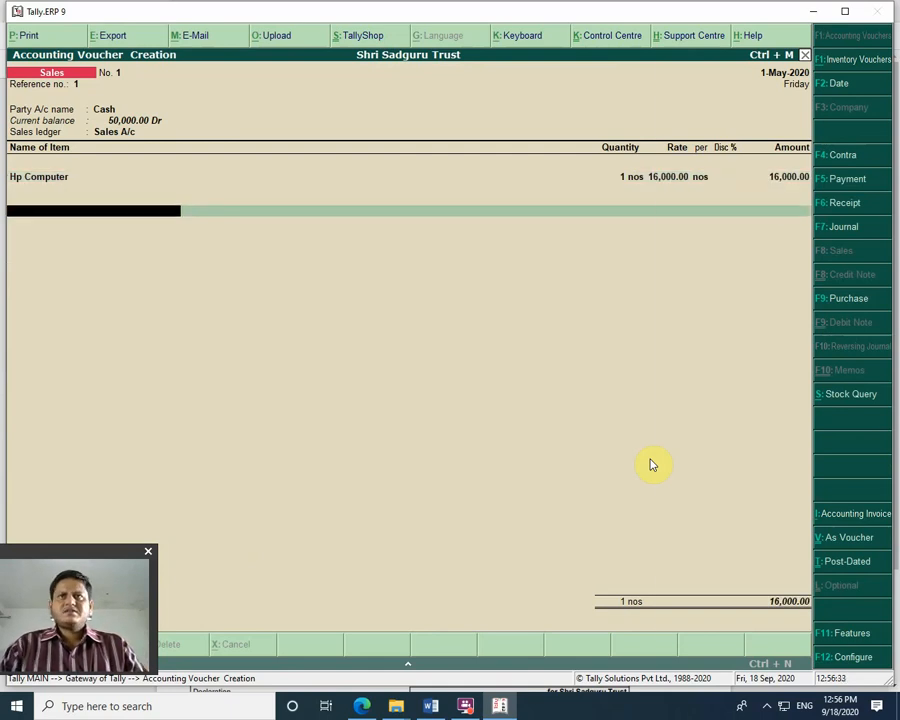
# Step: Choose End of List for the additional ledgers, leave the narration blank and save the sales voucher
pyautogui.press('Down')
pyautogui.press('Down')
pyautogui.press('Down')
pyautogui.press('Down')
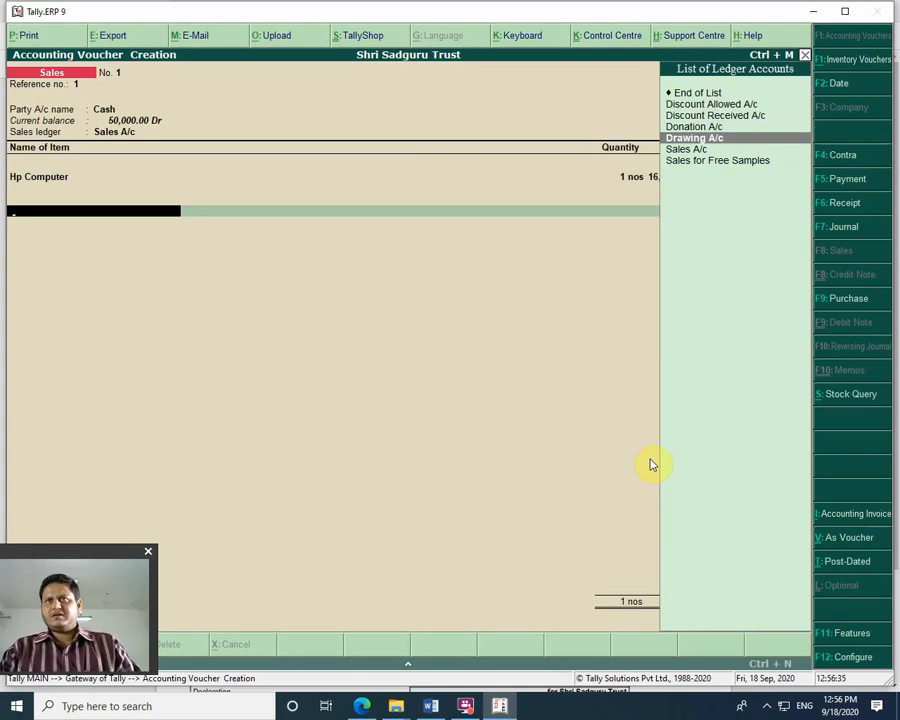
pyautogui.press('Up')
pyautogui.press('Up')
pyautogui.press('Up')
pyautogui.press('Up')
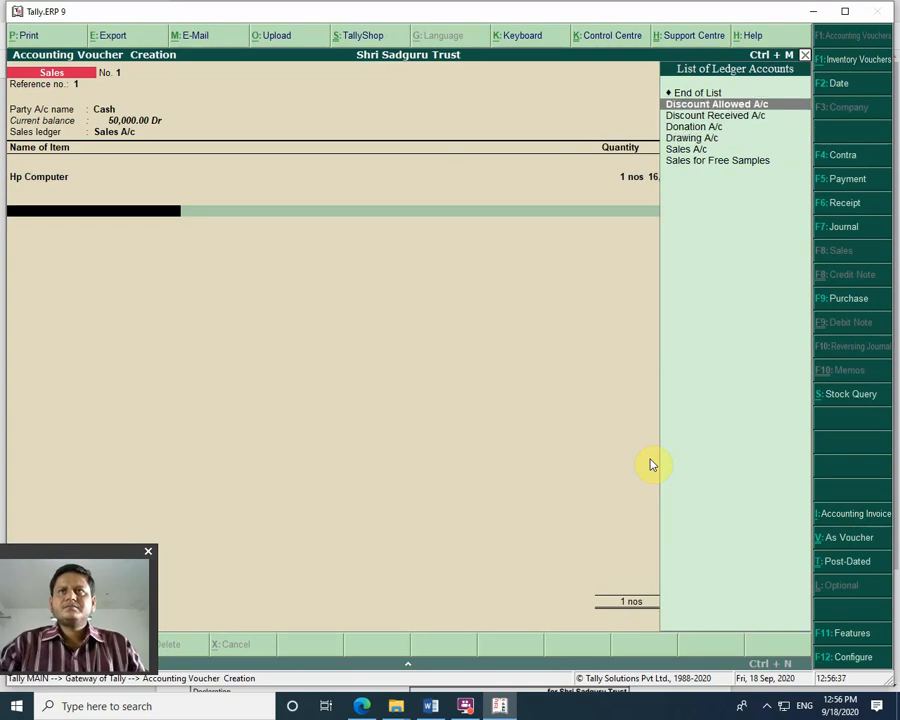
pyautogui.press('Return')
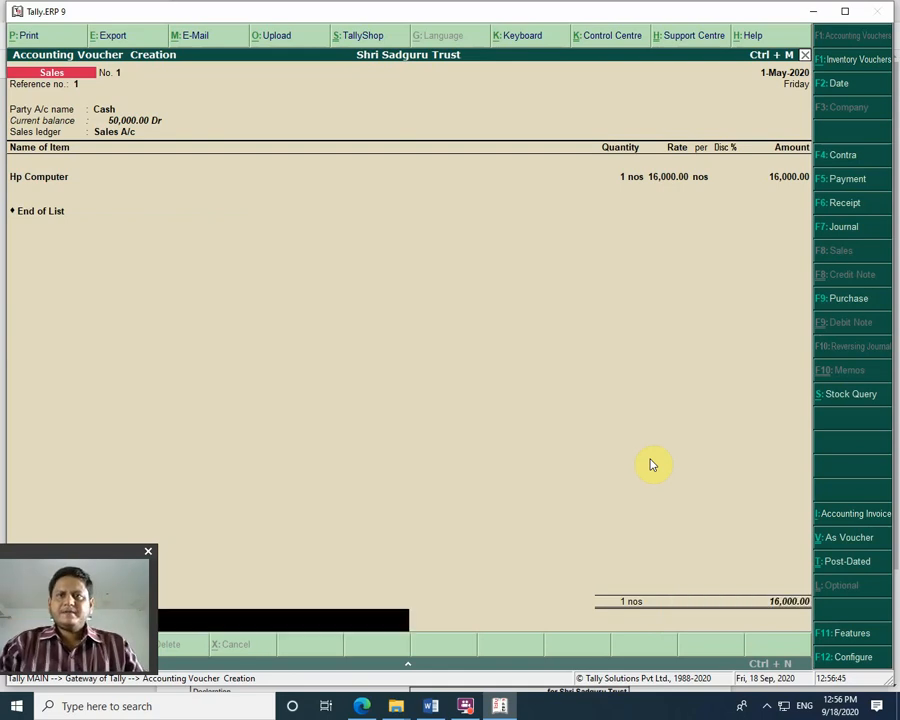
pyautogui.press('Return')
pyautogui.press('Return')
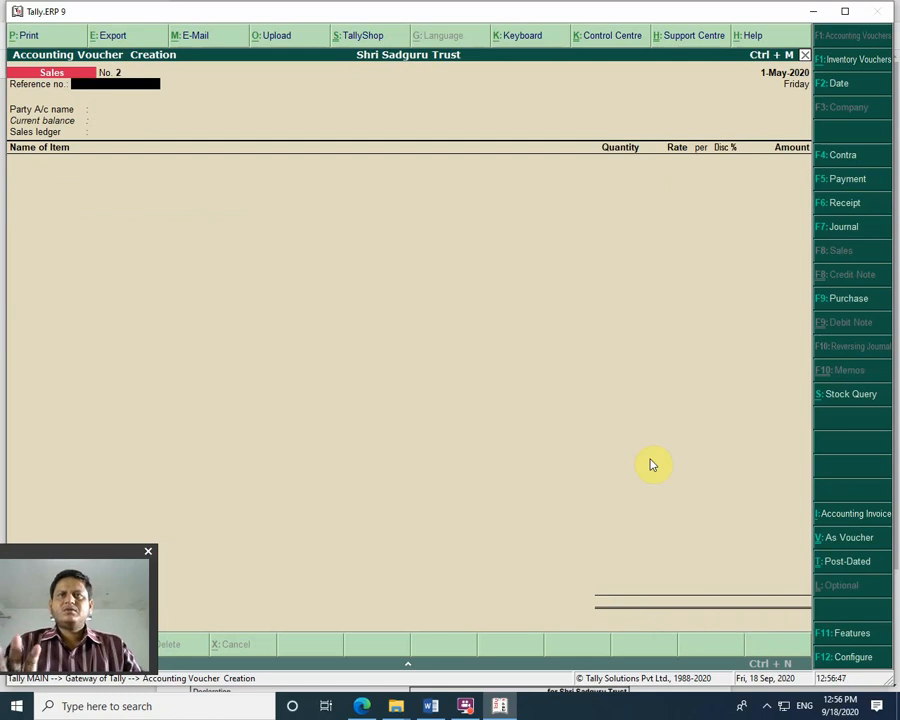
# Step: Leave voucher entry, open the Balance Sheet and drill down into the Profit & Loss A/c
pyautogui.press('Escape')
pyautogui.press('Down')
pyautogui.press('Down')
pyautogui.press('Down')
pyautogui.press('Down')
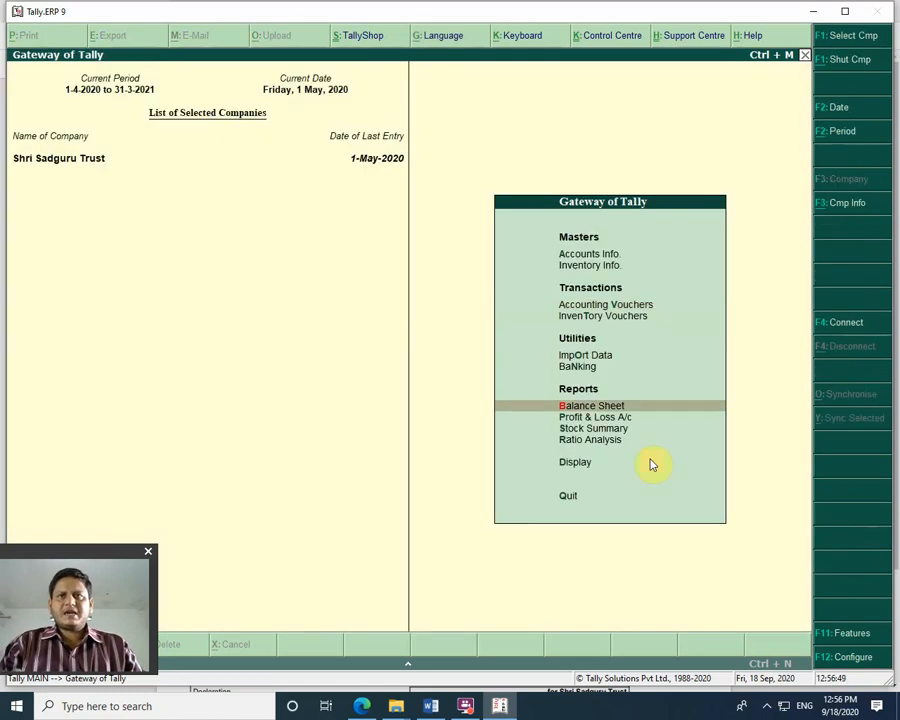
pyautogui.press('Return')
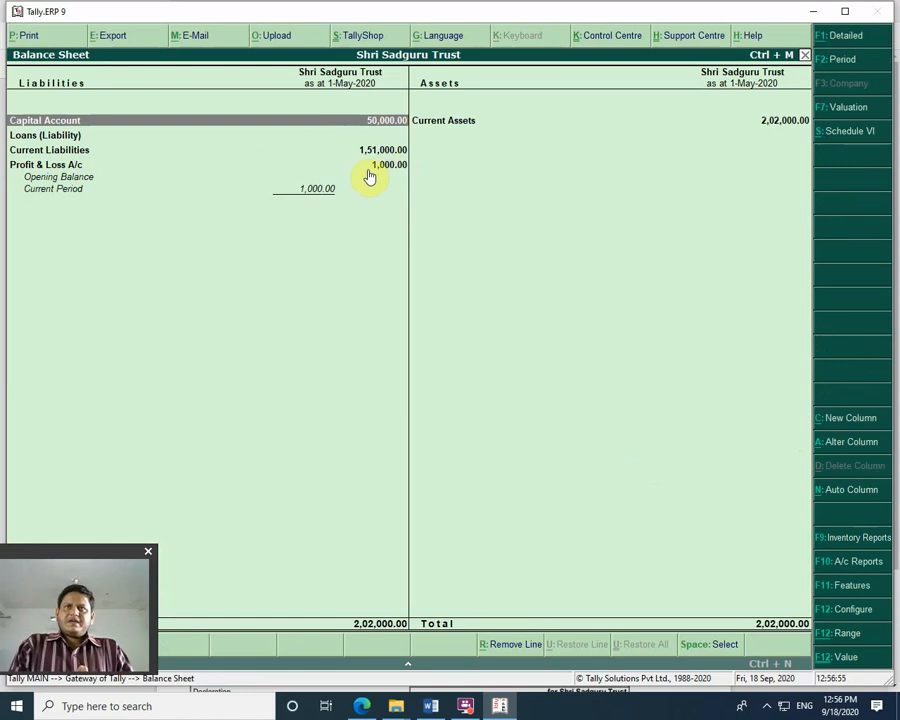
pyautogui.press('Down')
pyautogui.press('Down')
pyautogui.press('Down')
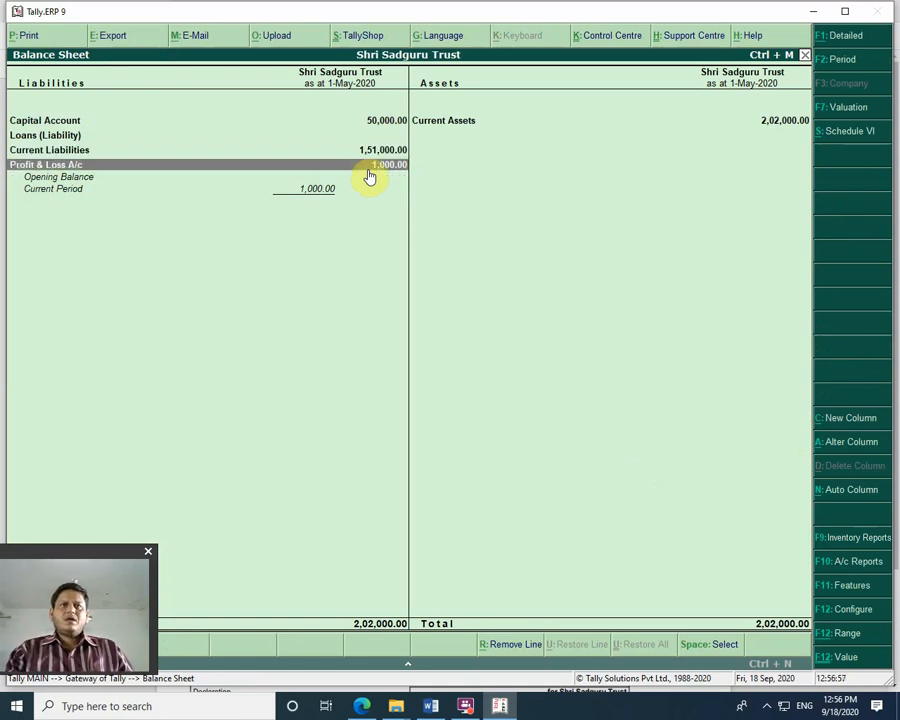
pyautogui.press('Return')
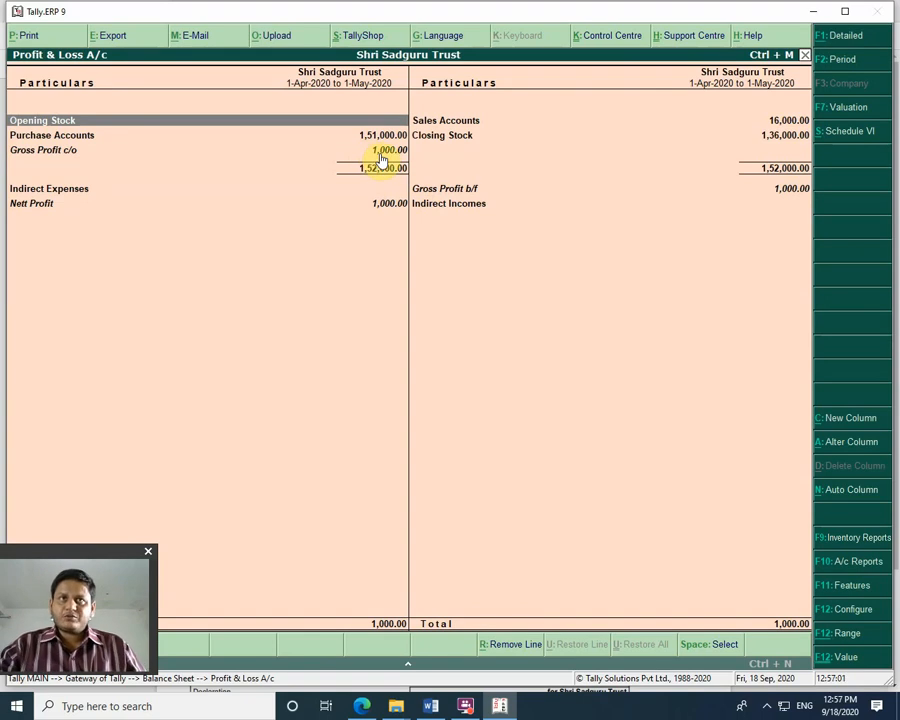
# Step: Examine the gross profit and indirect incomes in the Profit & Loss A/c, and return to the Gateway of Tally
pyautogui.click(383, 152)
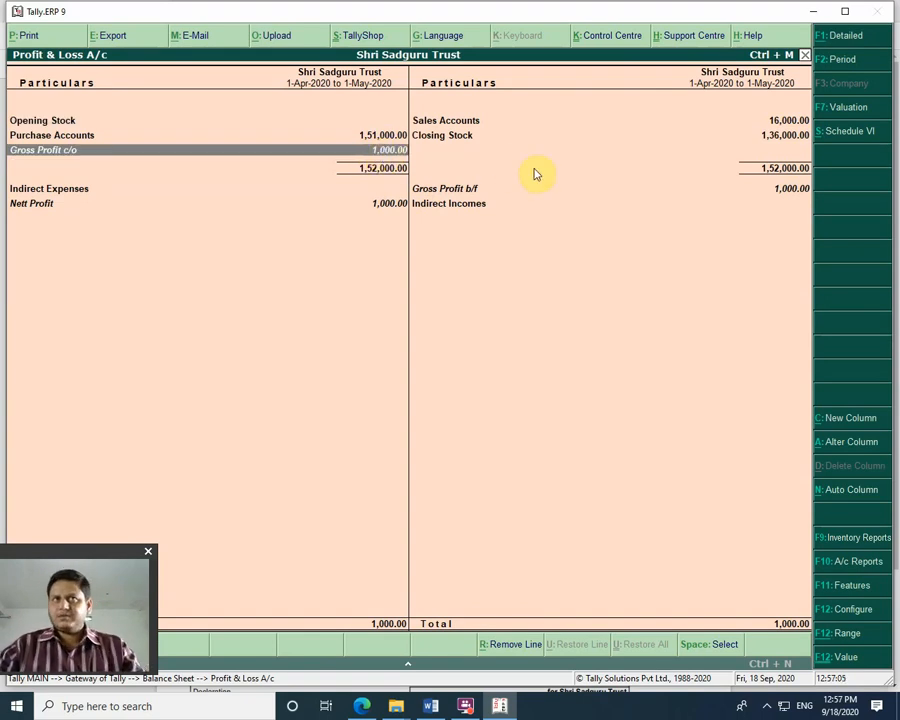
pyautogui.click(478, 204)
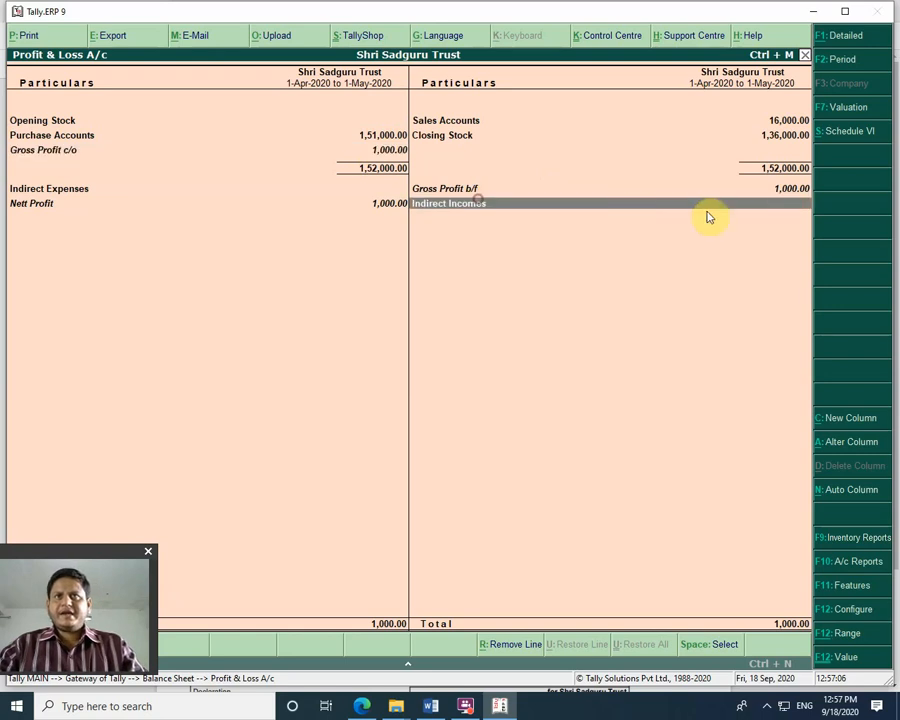
pyautogui.click(787, 190)
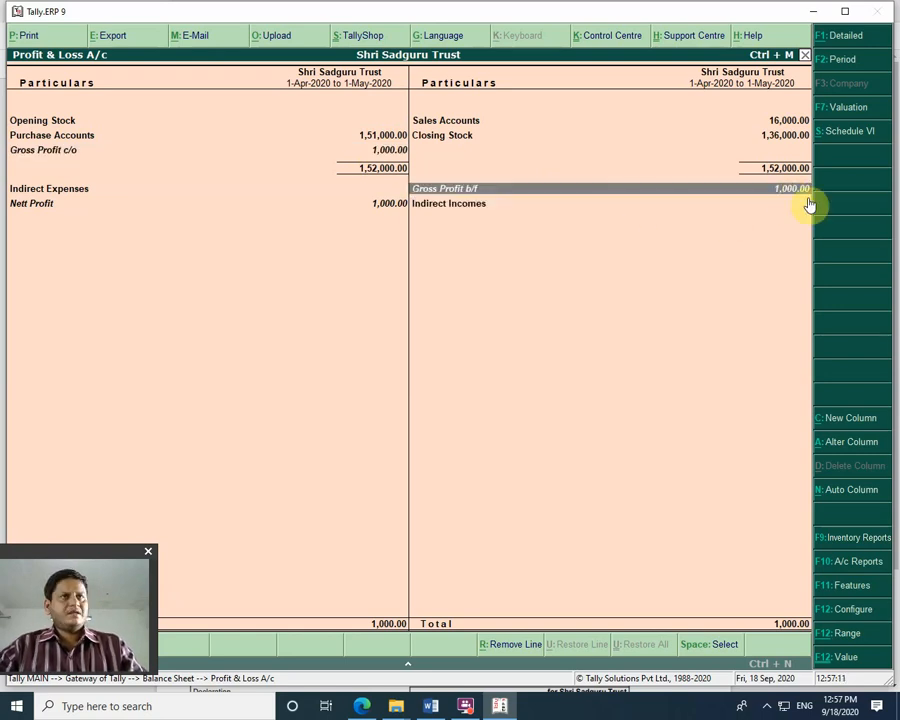
pyautogui.press('Escape')
pyautogui.press('Escape')
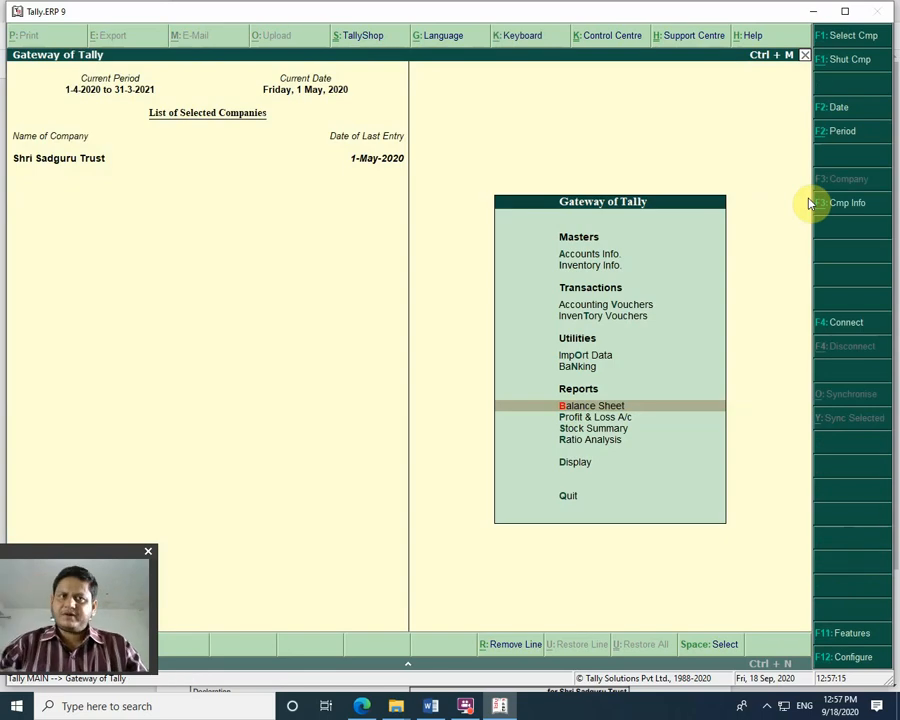
# Step: Open the Day Book and bring up the 16,000 cash sales voucher for alteration
pyautogui.press('Down')
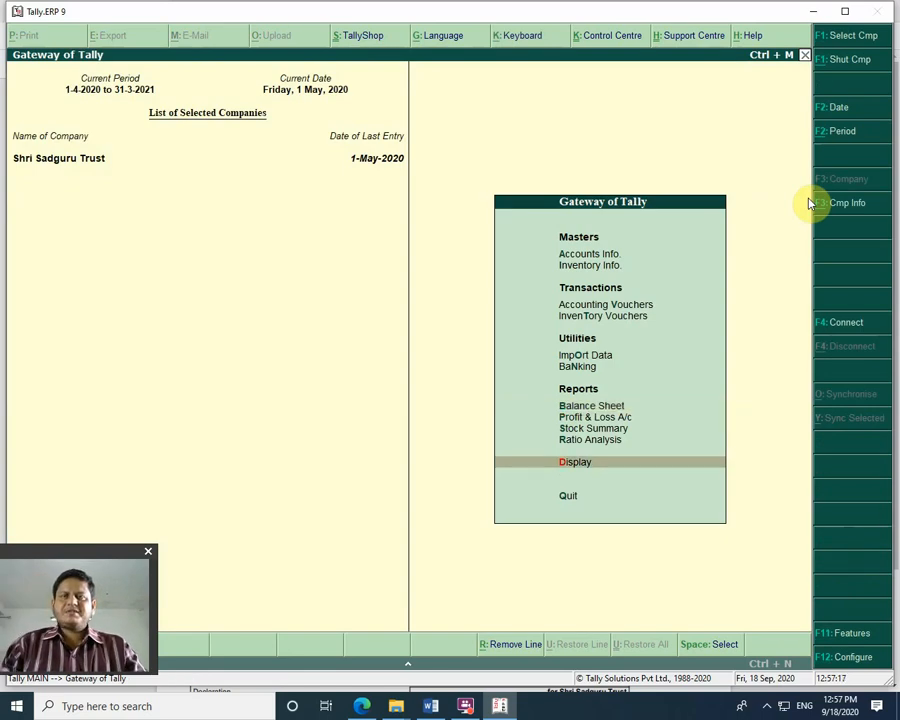
pyautogui.press('Return')
pyautogui.press('Down')
pyautogui.press('Return')
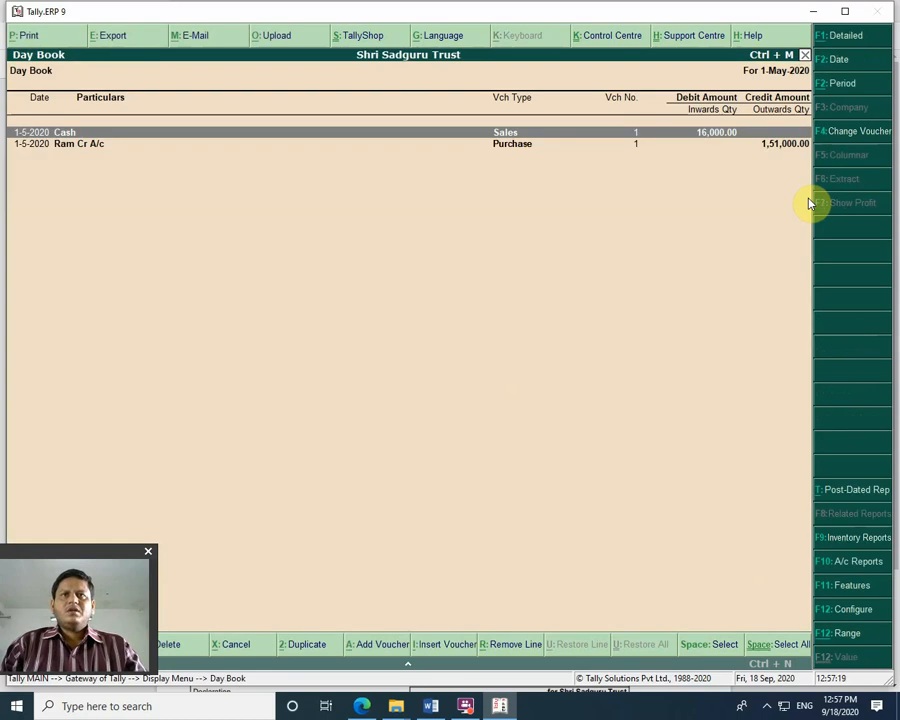
pyautogui.press('Return')
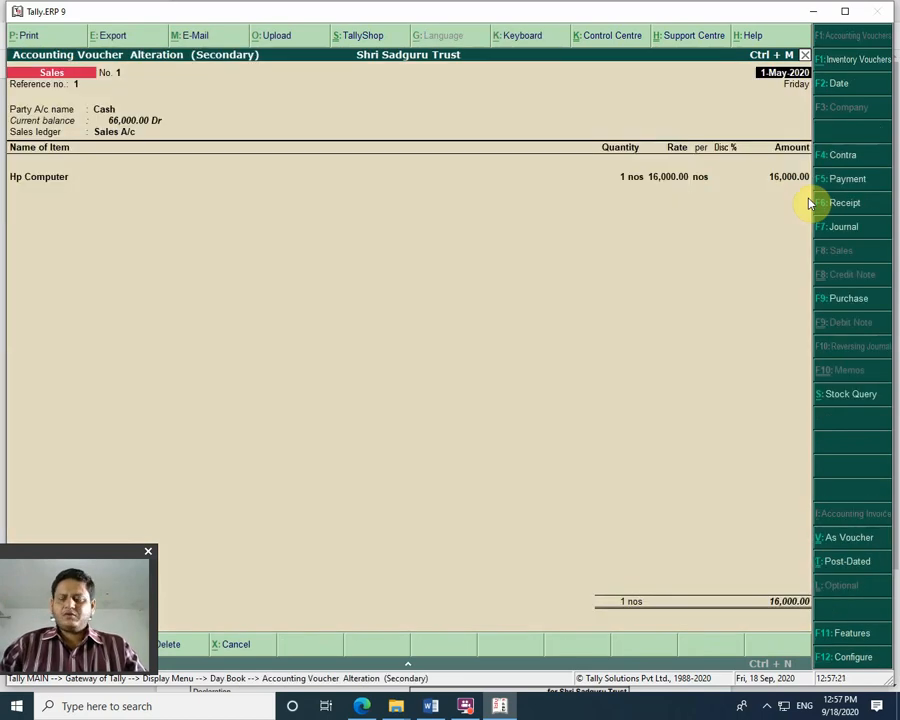
# Step: Accept the existing date, party, despatch and buyer details, and move through the Hp Computer line to its amount
pyautogui.press('Return')
pyautogui.press('Return')
pyautogui.press('Return')
pyautogui.press('Return')
pyautogui.press('Return')
pyautogui.press('Return')
pyautogui.press('Return')
pyautogui.press('Return')
pyautogui.press('Return')
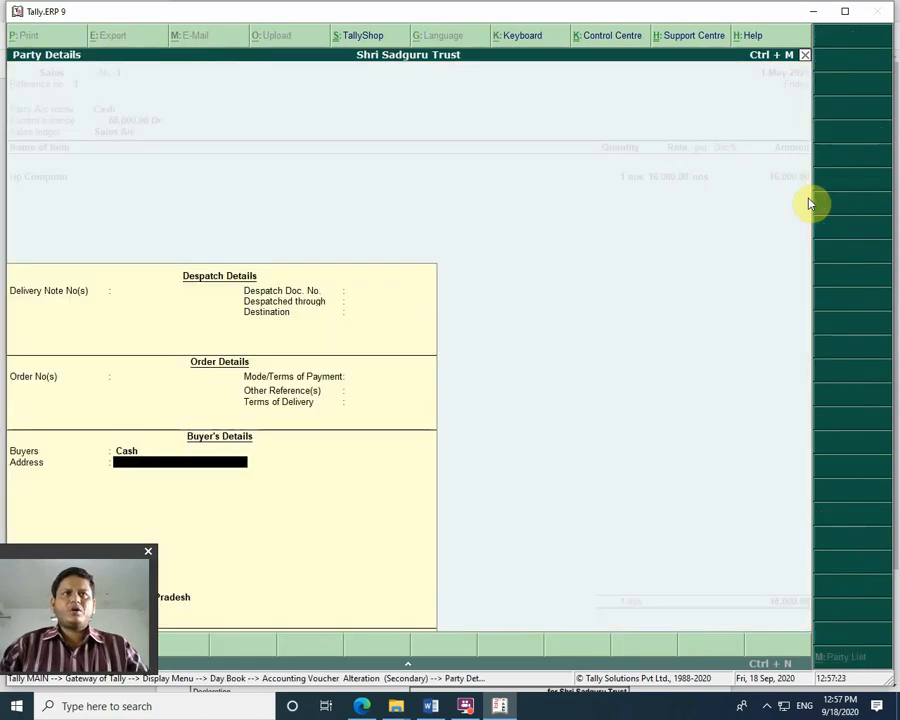
pyautogui.press('Return')
pyautogui.press('Return')
pyautogui.press('Return')
pyautogui.press('Return')
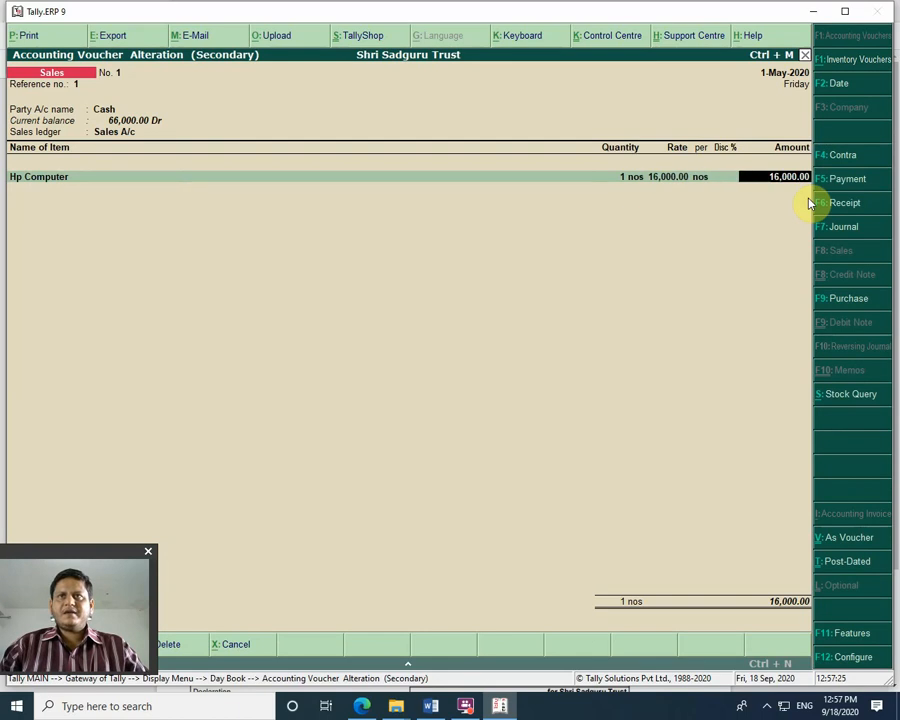
pyautogui.press('Return')
pyautogui.press('BackSpace')
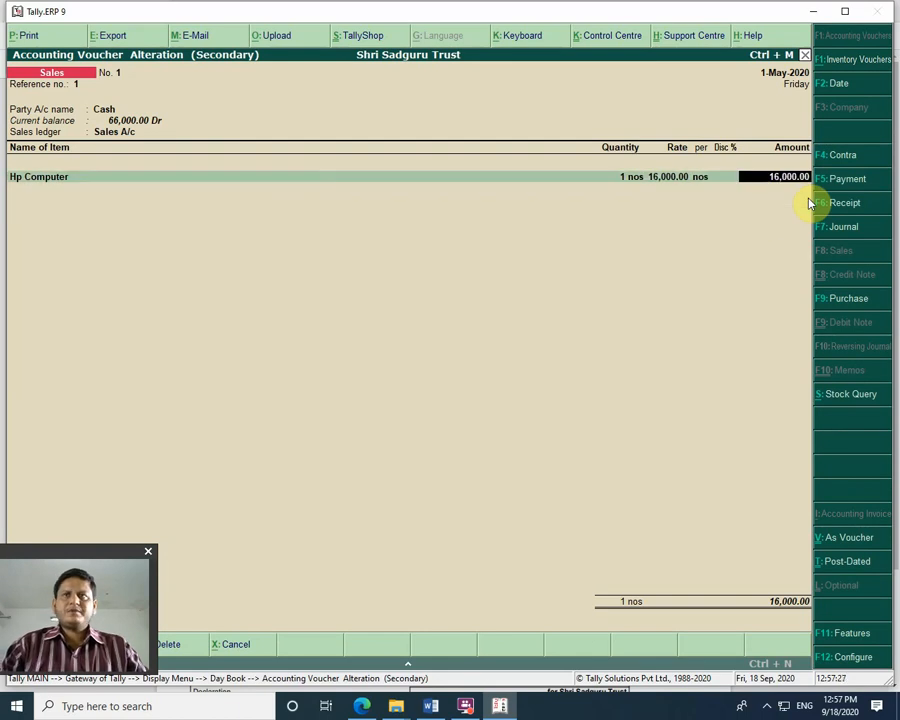
# Step: Add 1 nos of Key Board as a free item below Hp Computer, leaving its rate and amount blank
pyautogui.press('Return')
pyautogui.press('Down')
pyautogui.press('Down')
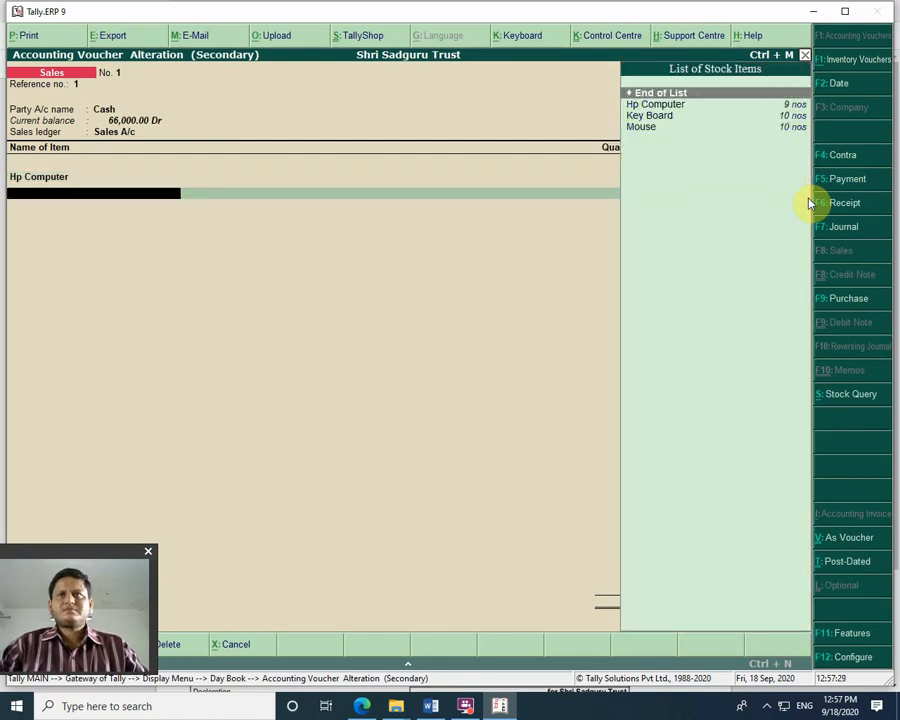
pyautogui.press('Return')
pyautogui.write('1')
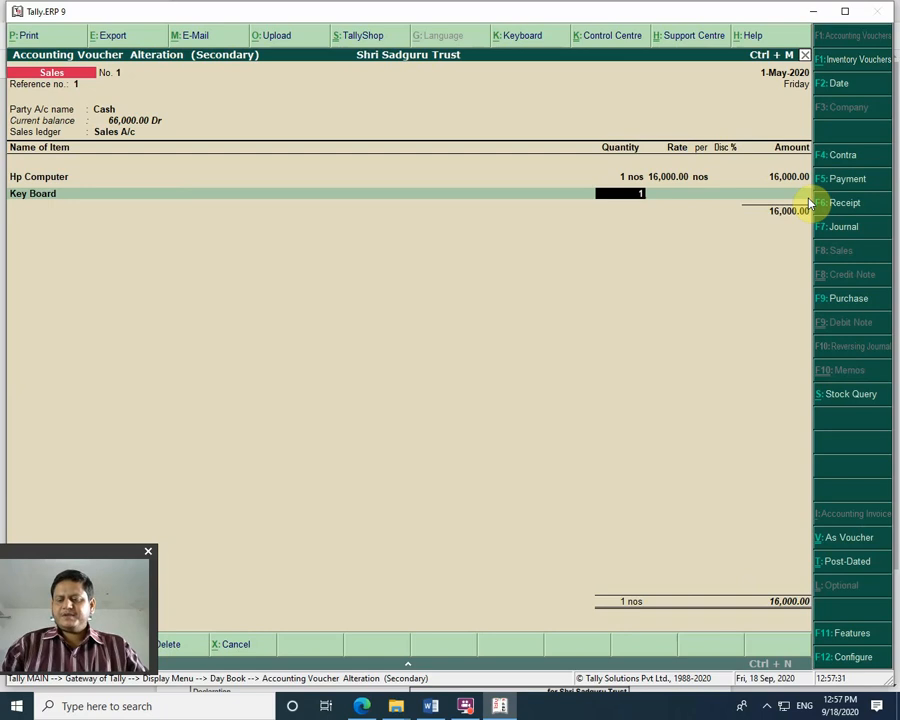
pyautogui.press('Return')
pyautogui.press('Return')
pyautogui.press('Return')
pyautogui.press('Return')
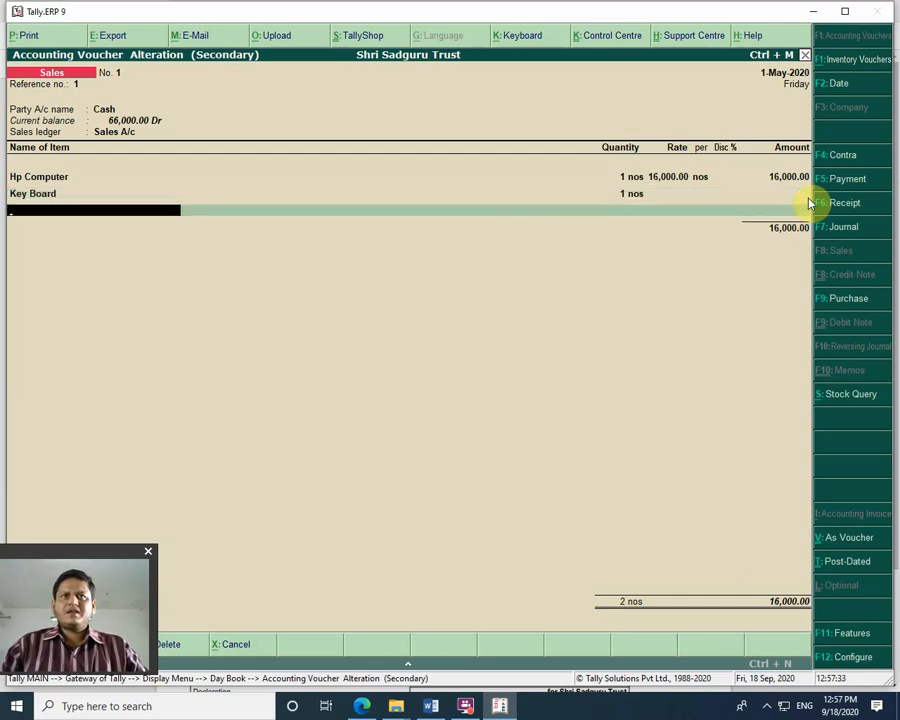
# Step: Add 1 nos of Mouse as a free item without rate or amount, and finish the item list
pyautogui.press('Down')
pyautogui.press('Down')
pyautogui.press('Down')
pyautogui.press('Return')
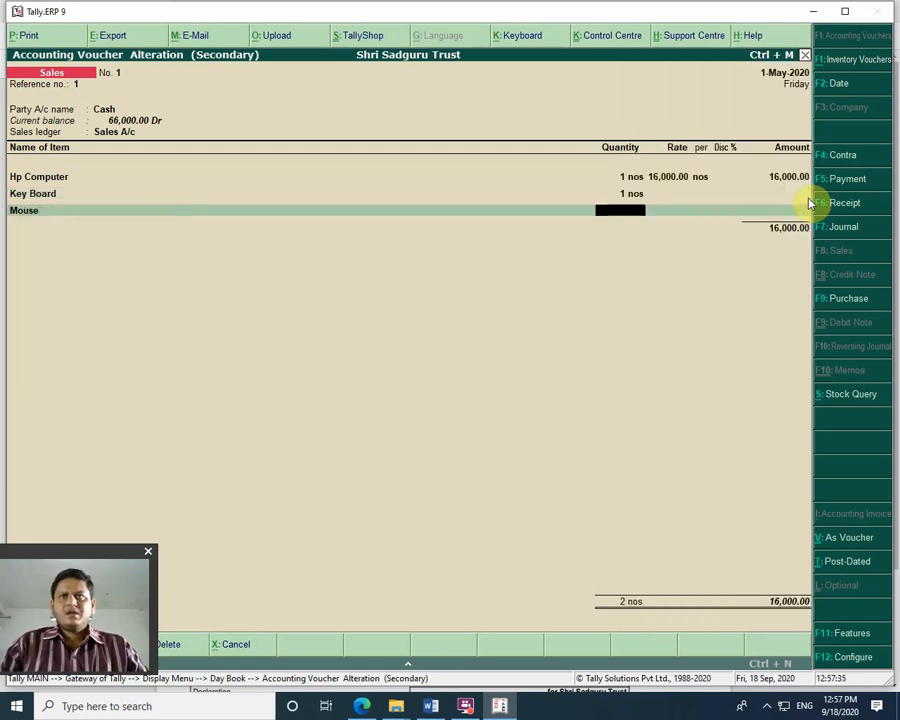
pyautogui.write('1')
pyautogui.press('Return')
pyautogui.press('Return')
pyautogui.press('Return')
pyautogui.press('Return')
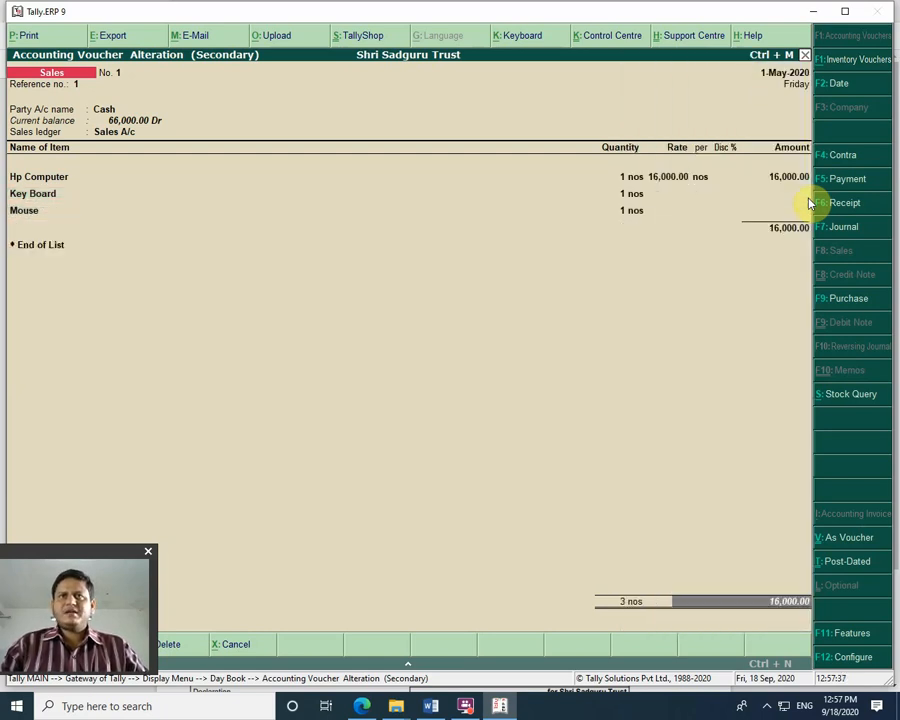
# Step: Save the altered sales voucher and leave the Day Book
pyautogui.press('Return')
pyautogui.press('Return')
pyautogui.press('Escape')
pyautogui.press('Escape')
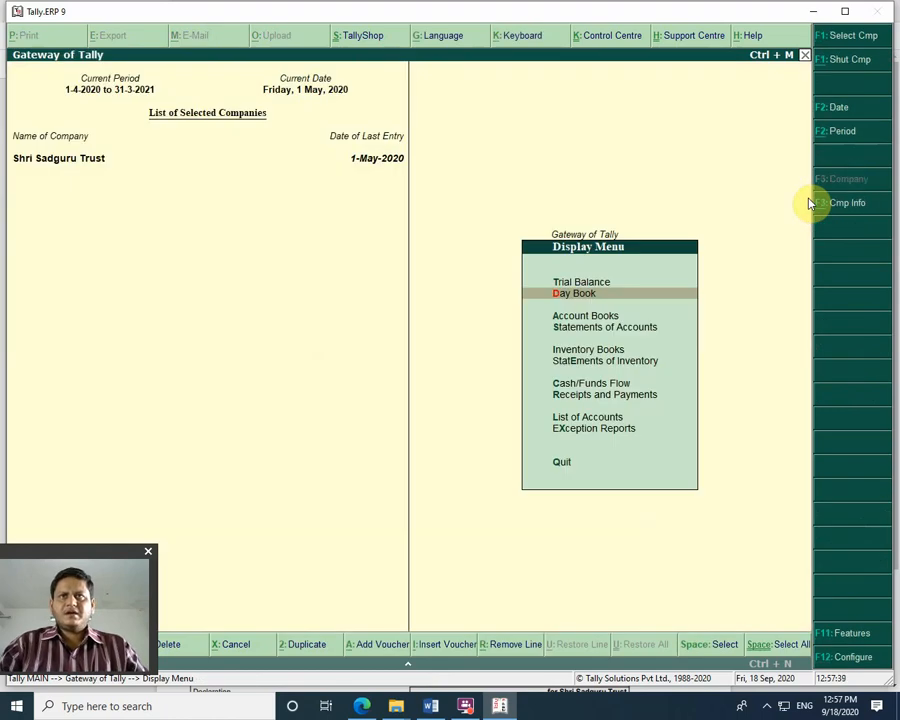
# Step: Open the Balance Sheet from the Gateway of Tally and examine the Profit & Loss A/c for the current period
pyautogui.press('Up')
pyautogui.press('Up')
pyautogui.press('Up')
pyautogui.press('Up')
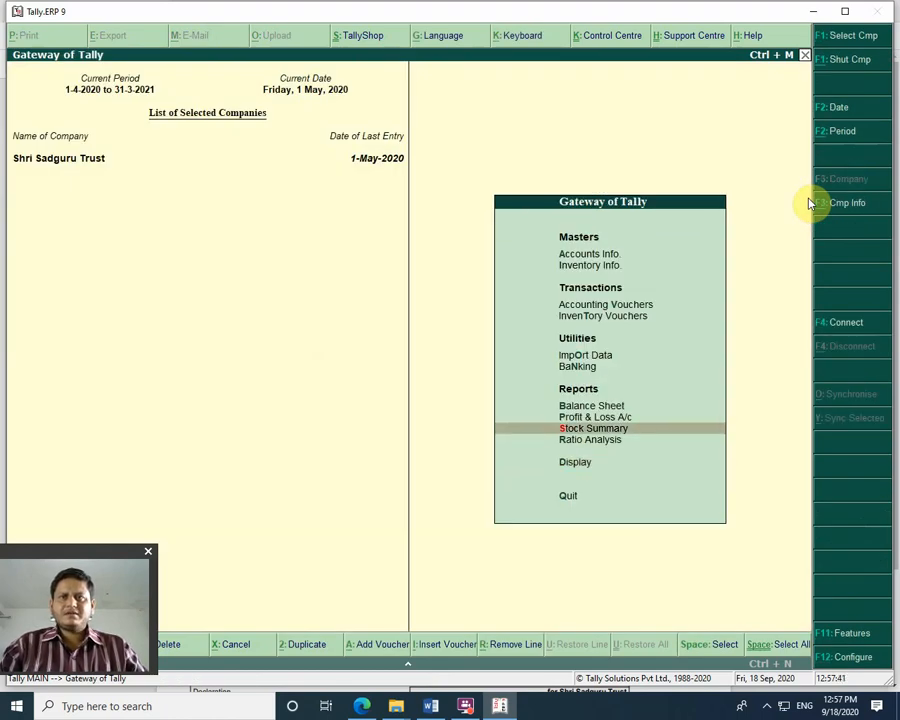
pyautogui.press('Return')
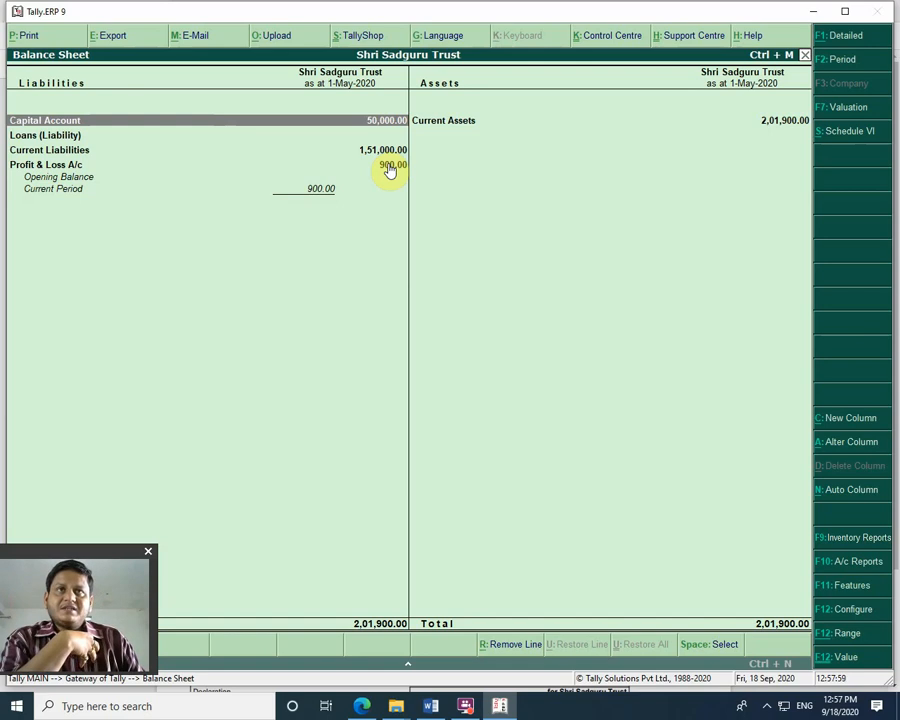
pyautogui.press('Down')
pyautogui.press('Down')
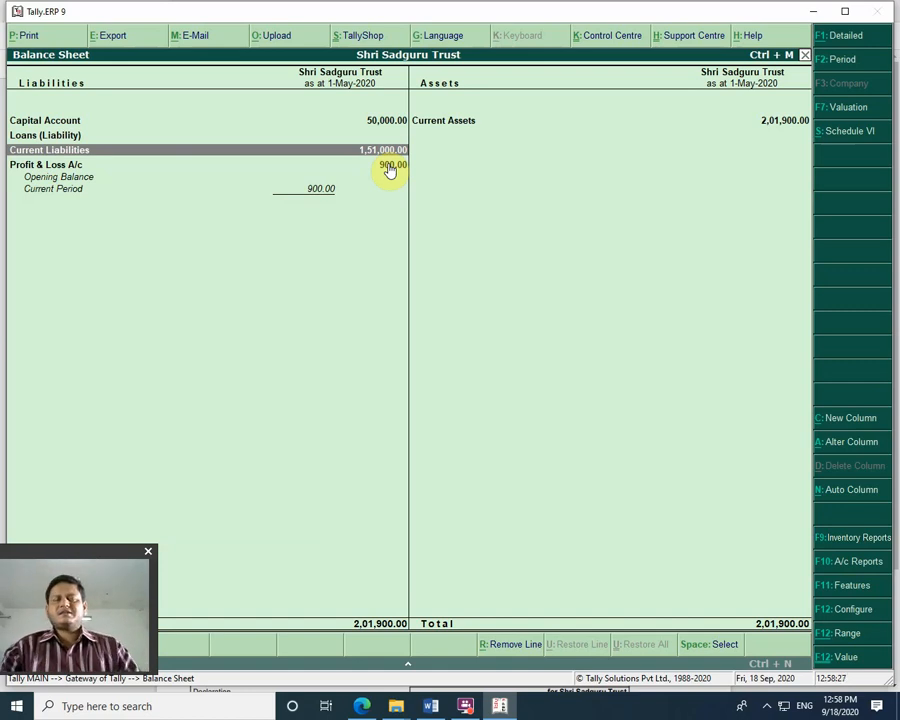
# Step: Leave the Balance Sheet and switch to the Word document to read the remaining goods transactions, numbers 13 to 17
pyautogui.press('Escape')
pyautogui.press('Up')
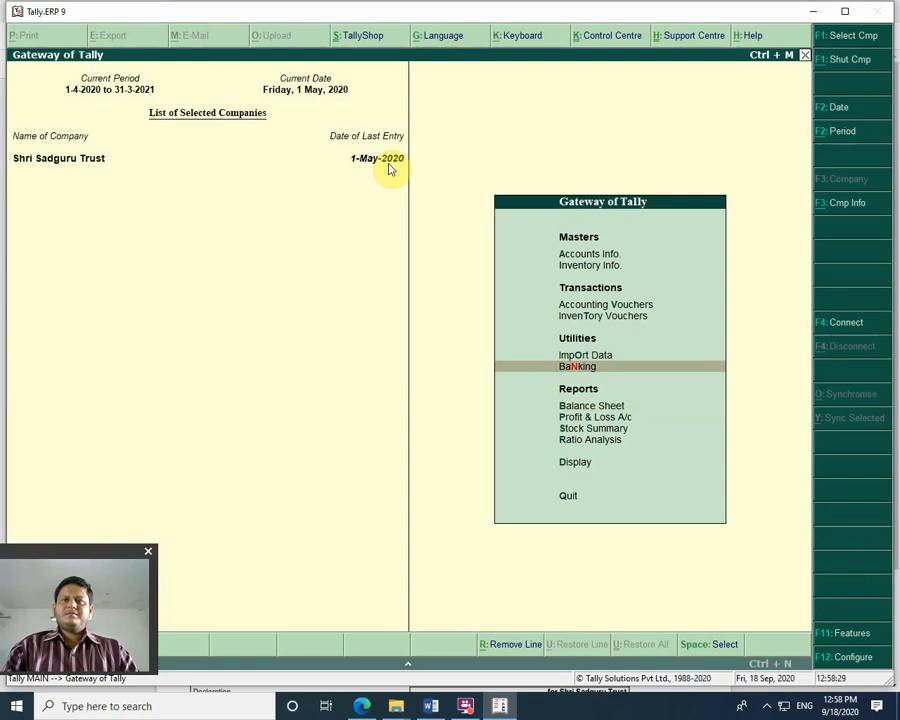
pyautogui.press('Escape')
pyautogui.click(429, 418)
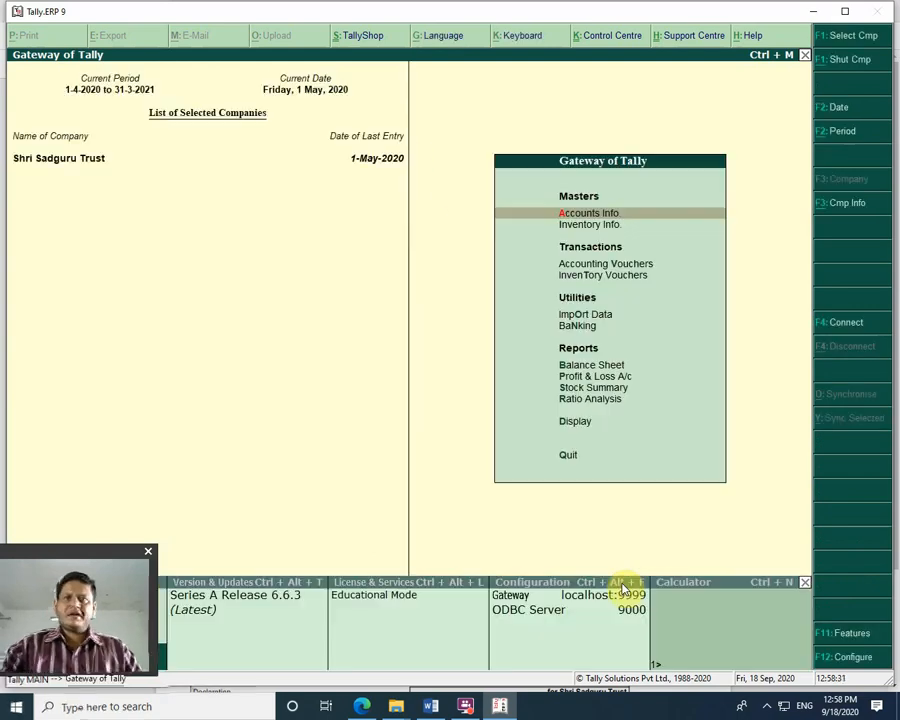
pyautogui.click(430, 706)
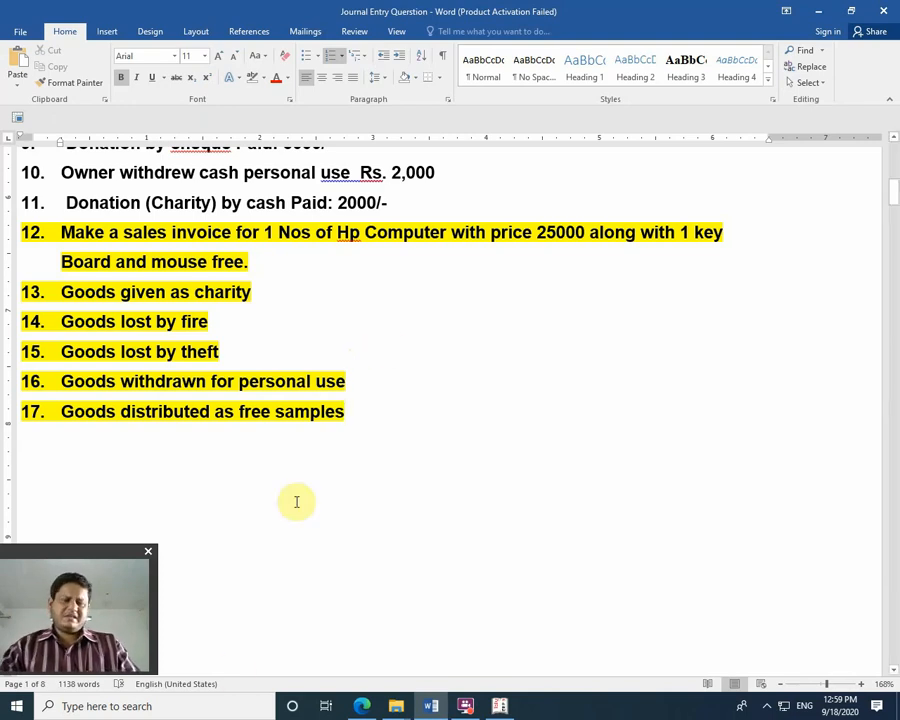
# Step: Switch back to Tally and look through the list of existing ledgers for a charity or donation account
pyautogui.click(513, 704)
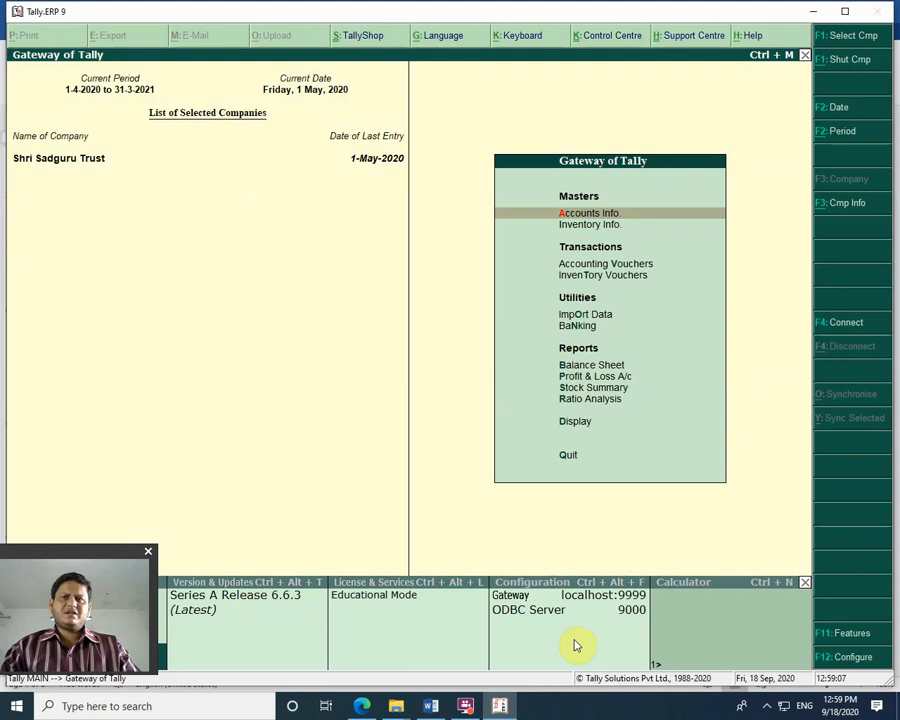
pyautogui.press('Return')
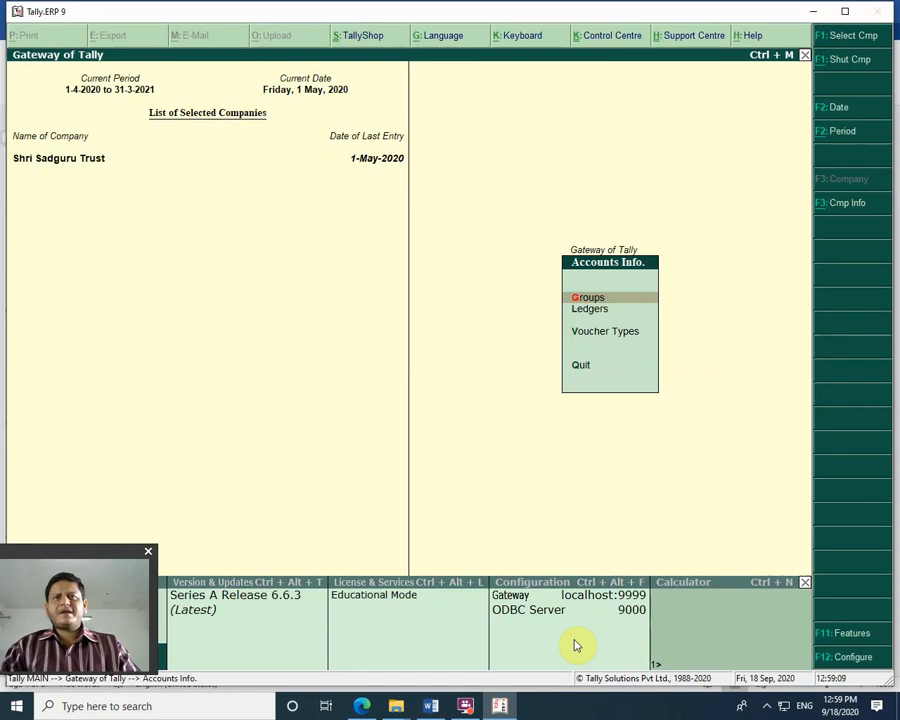
pyautogui.press('Down')
pyautogui.press('Return')
pyautogui.press('Down')
pyautogui.press('Return')
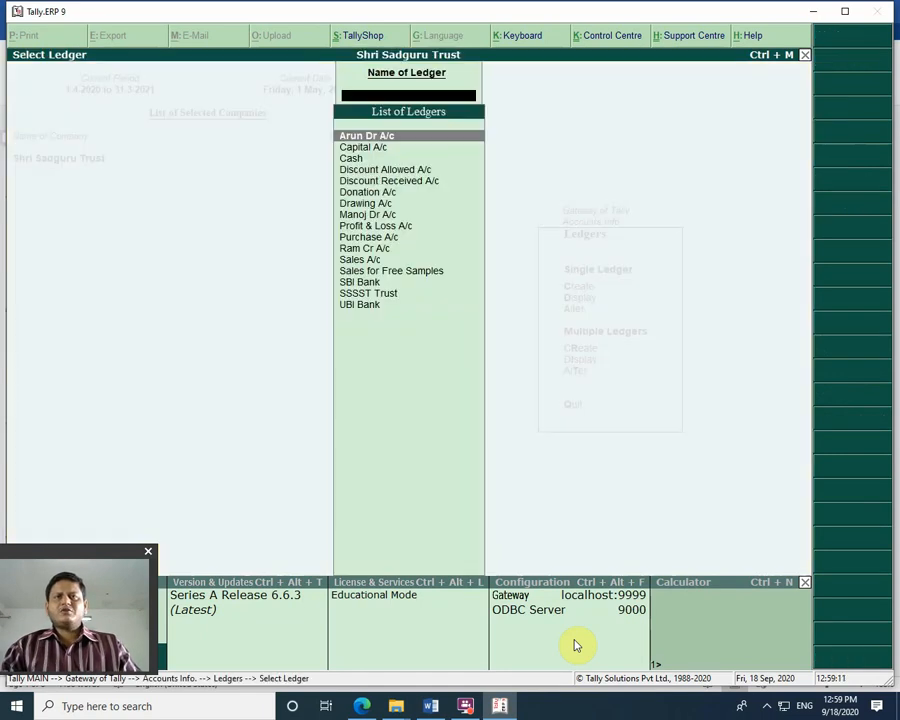
pyautogui.write('ch')
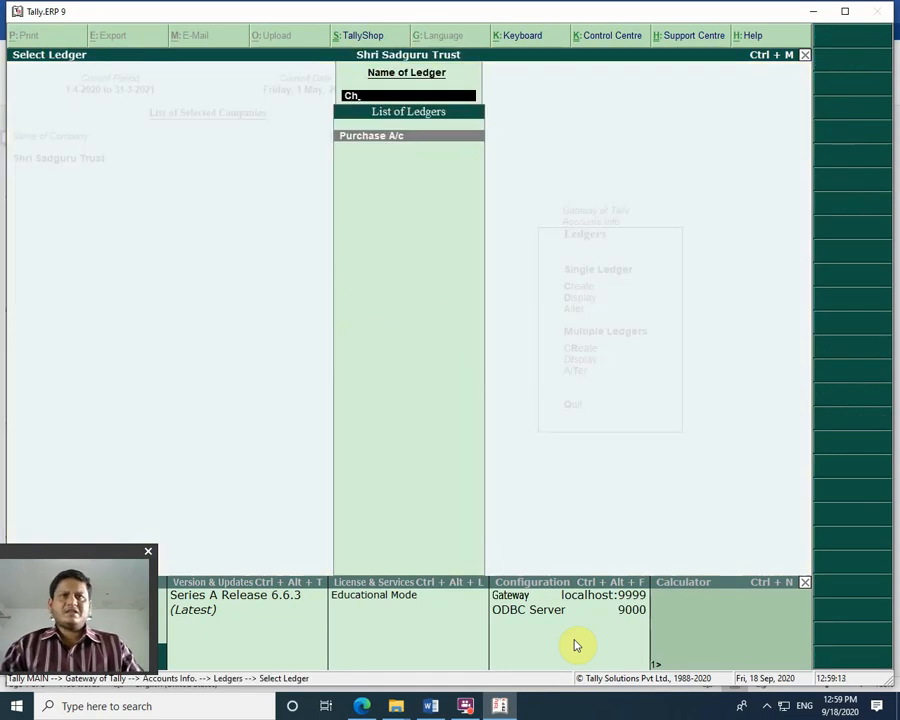
pyautogui.press('BackSpace')
pyautogui.press('BackSpace')
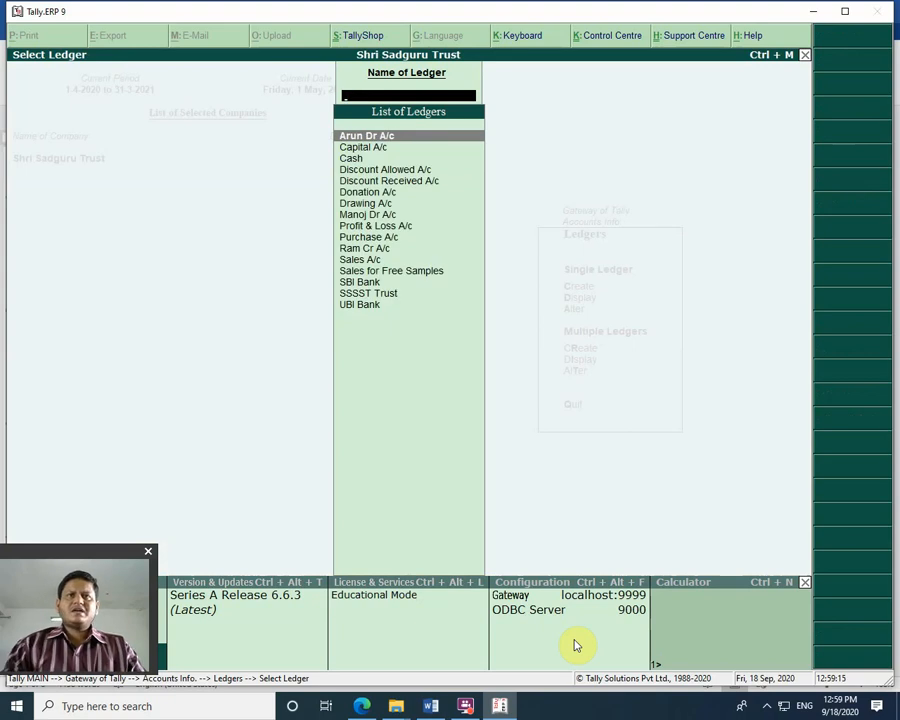
pyautogui.press('Down')
pyautogui.press('Down')
pyautogui.press('Down')
pyautogui.press('Down')
pyautogui.press('Down')
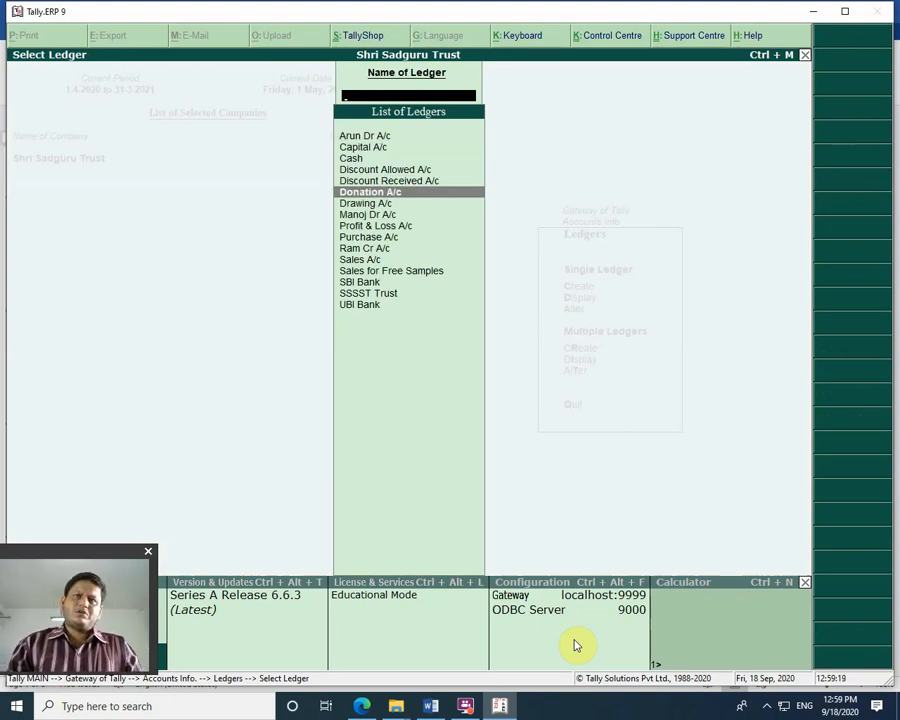
pyautogui.press('Escape')
pyautogui.press('Up')
pyautogui.press('Down')
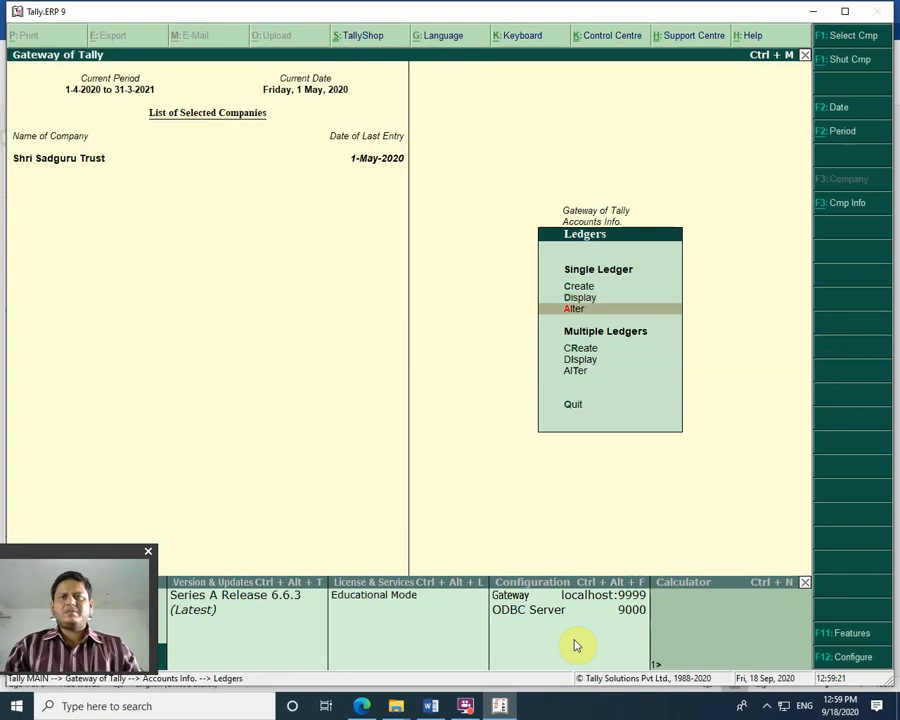
# Step: Start creating a single ledger, check the charity transaction in Word, and name the ledger Charity A/c without an alias
pyautogui.press('Up')
pyautogui.press('Up')
pyautogui.press('Return')
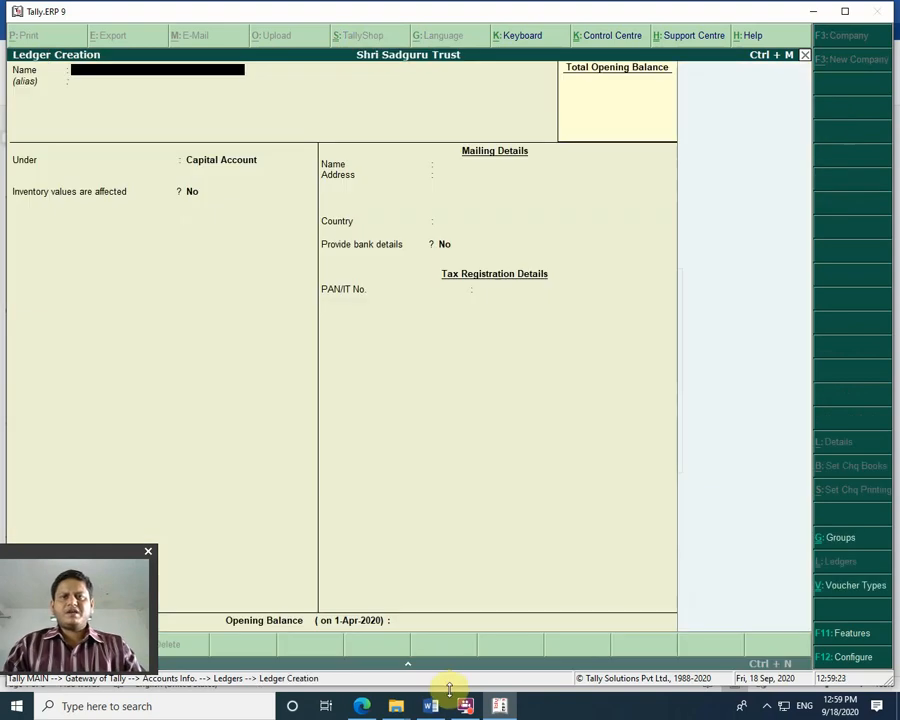
pyautogui.click(430, 706)
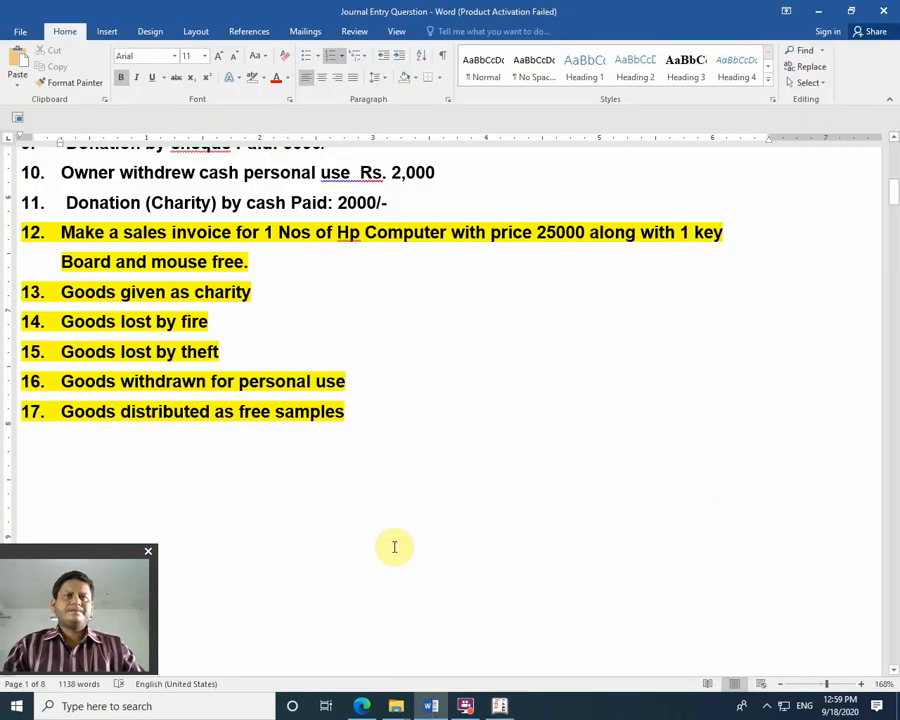
pyautogui.click(491, 708)
pyautogui.write('C')
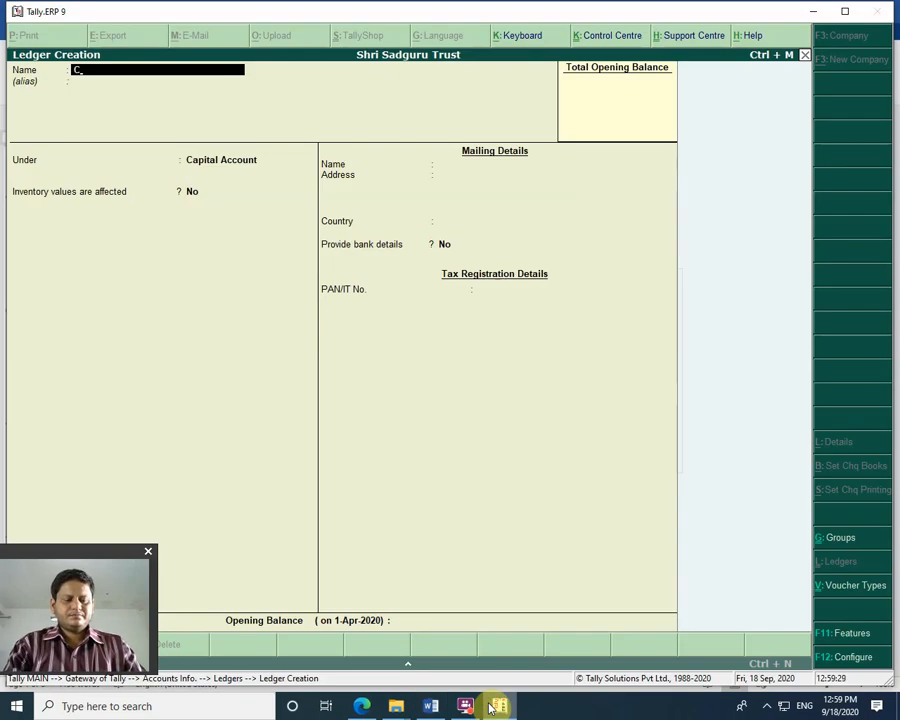
pyautogui.write('harity a')
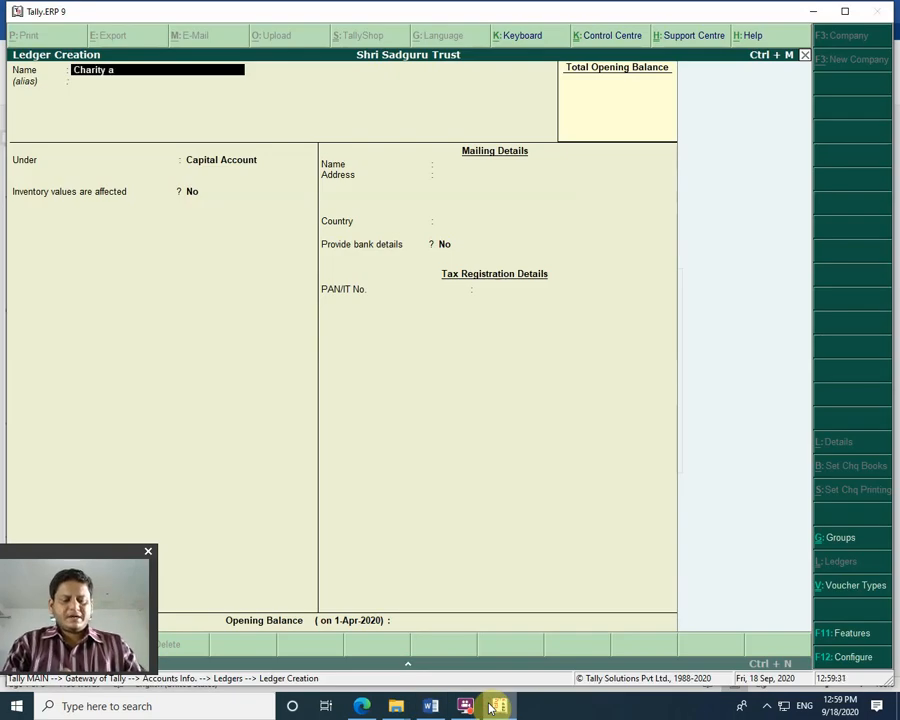
pyautogui.write('/c')
pyautogui.press('Return')
pyautogui.press('Return')
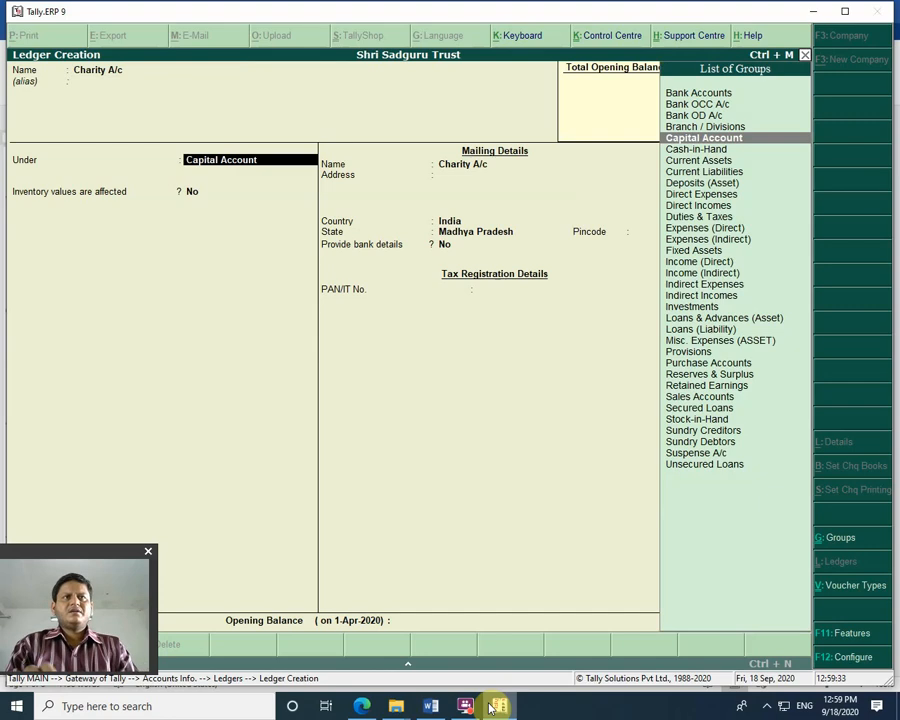
# Step: Place Charity A/c under Indirect Expenses, keep the default ledger options, save it and leave ledger creation
pyautogui.write('In')
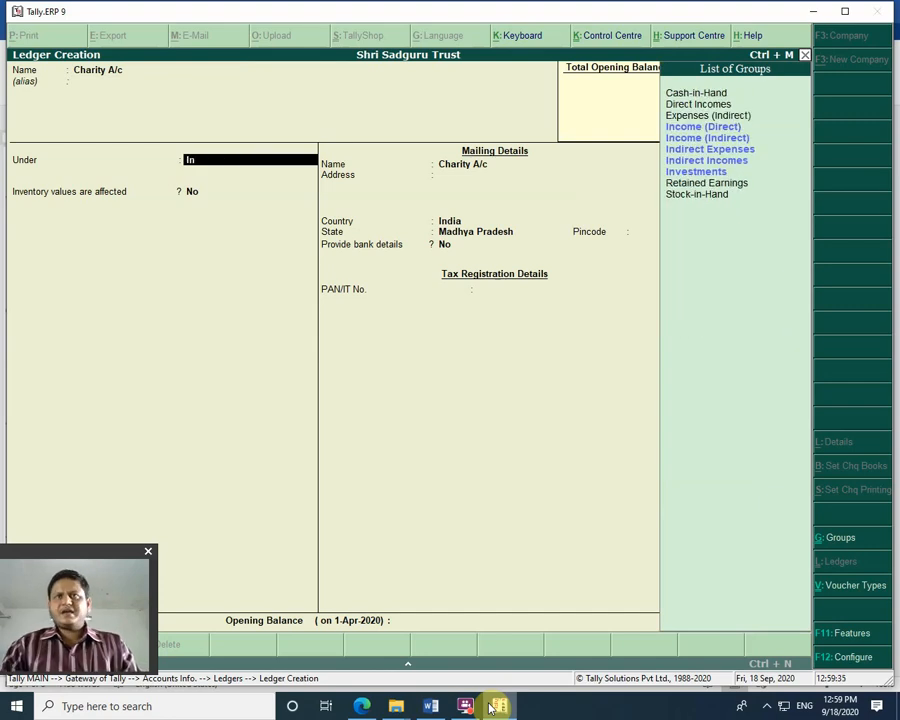
pyautogui.write('d')
pyautogui.press('Up')
pyautogui.press('Up')
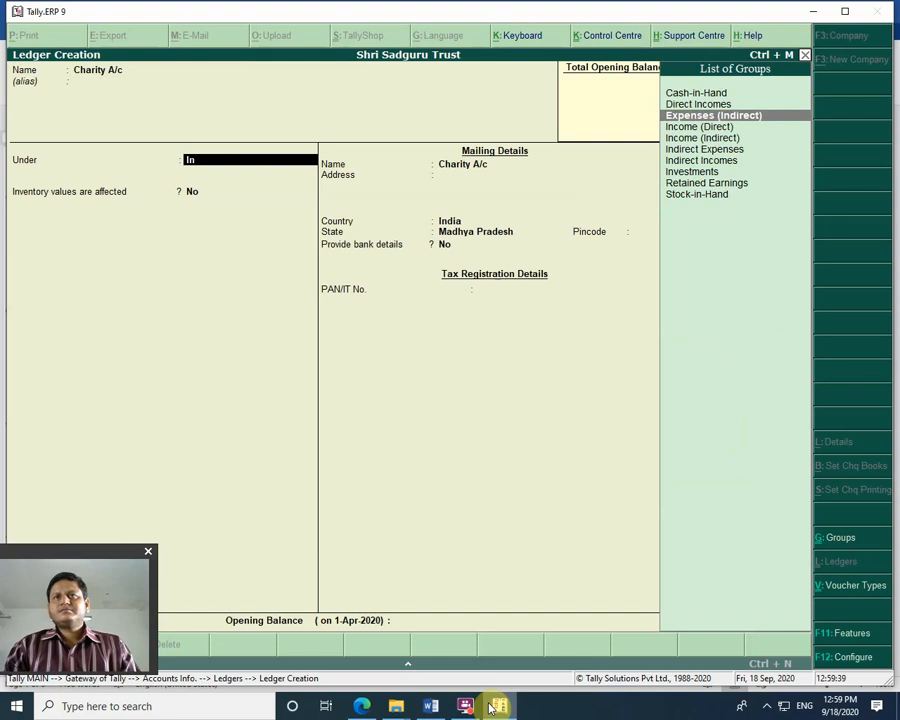
pyautogui.press('Down')
pyautogui.press('Down')
pyautogui.press('Down')
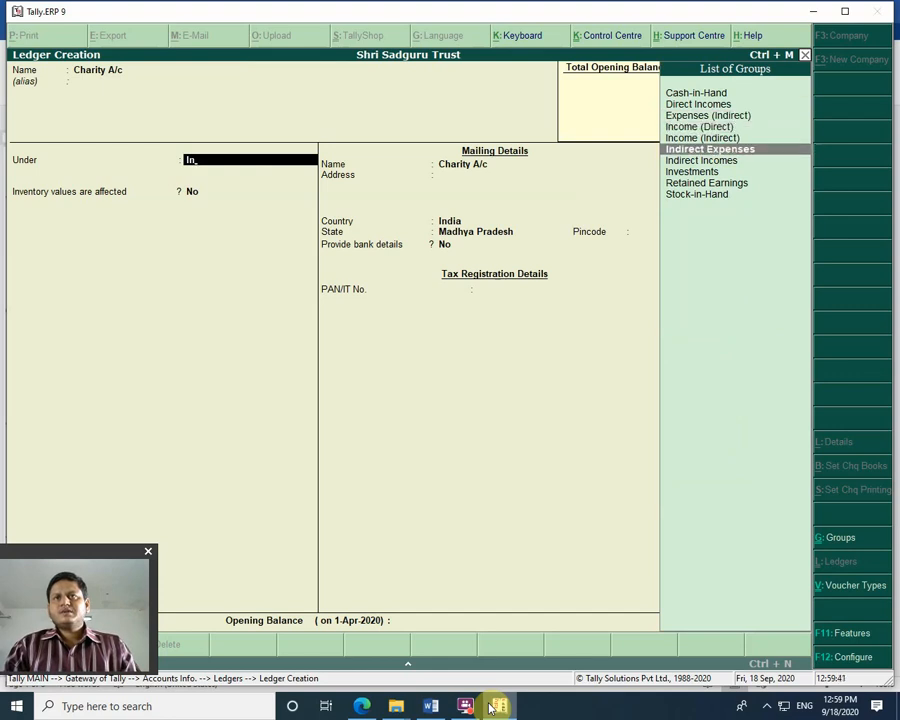
pyautogui.press('Return')
pyautogui.press('Return')
pyautogui.press('Return')
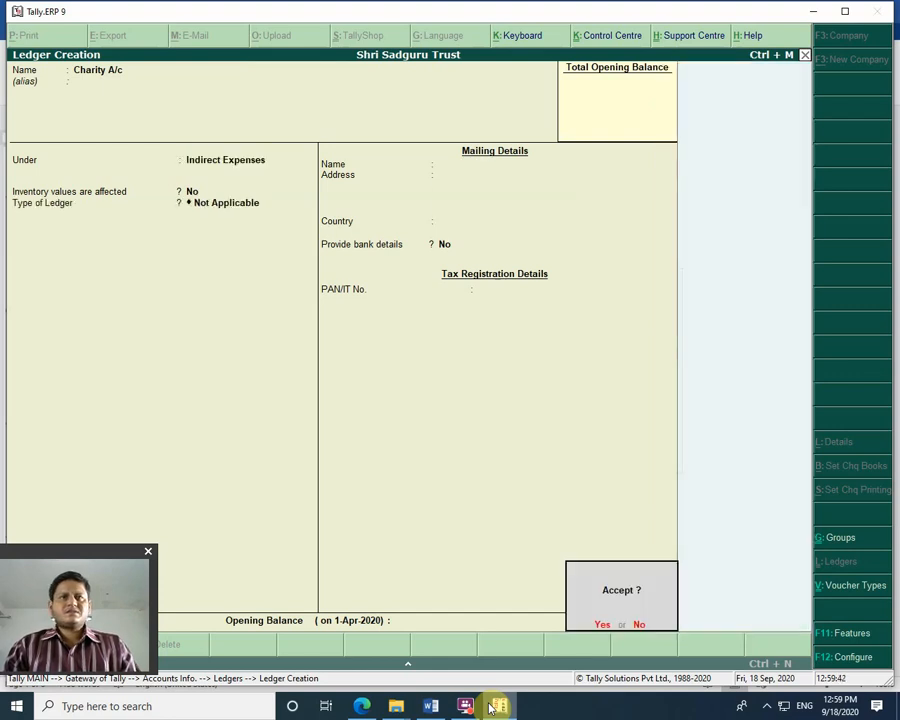
pyautogui.press('Return')
pyautogui.press('Escape')
pyautogui.press('Return')
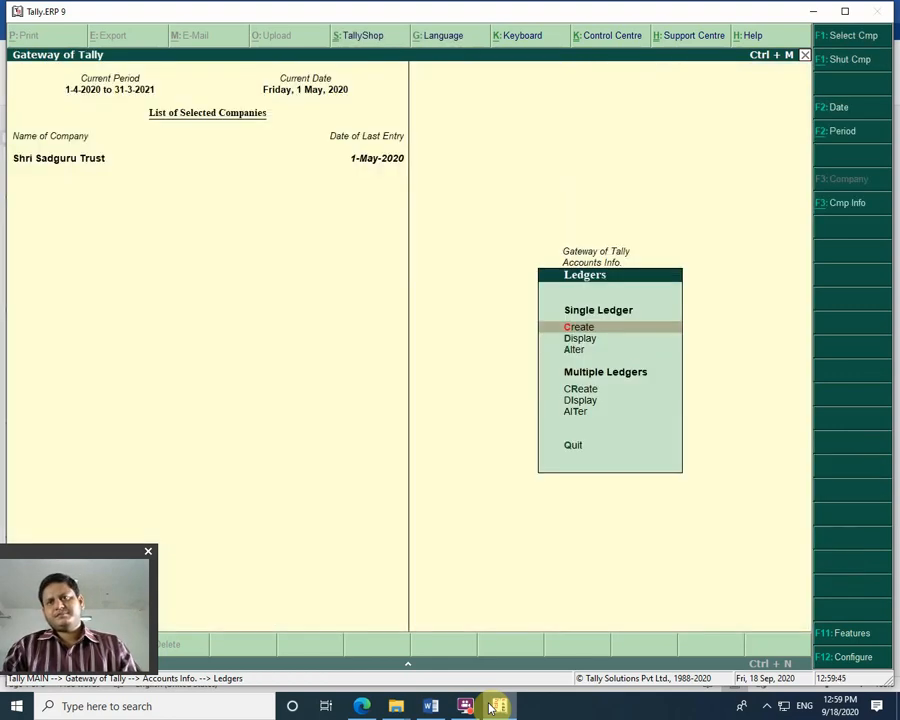
pyautogui.press('Escape')
pyautogui.press('Escape')
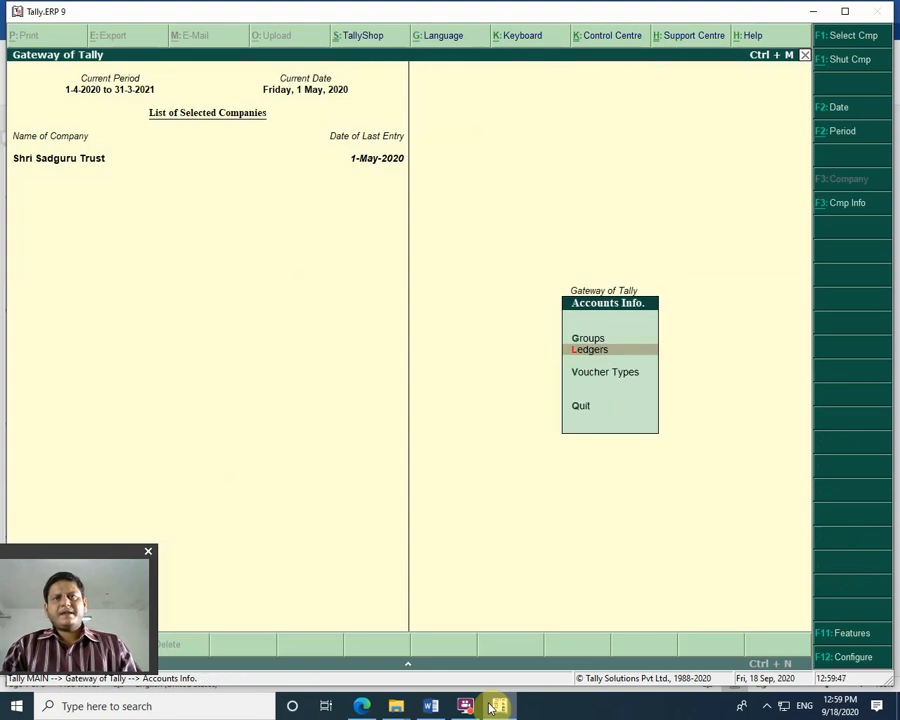
pyautogui.press('Down')
pyautogui.press('Down')
pyautogui.press('Return')
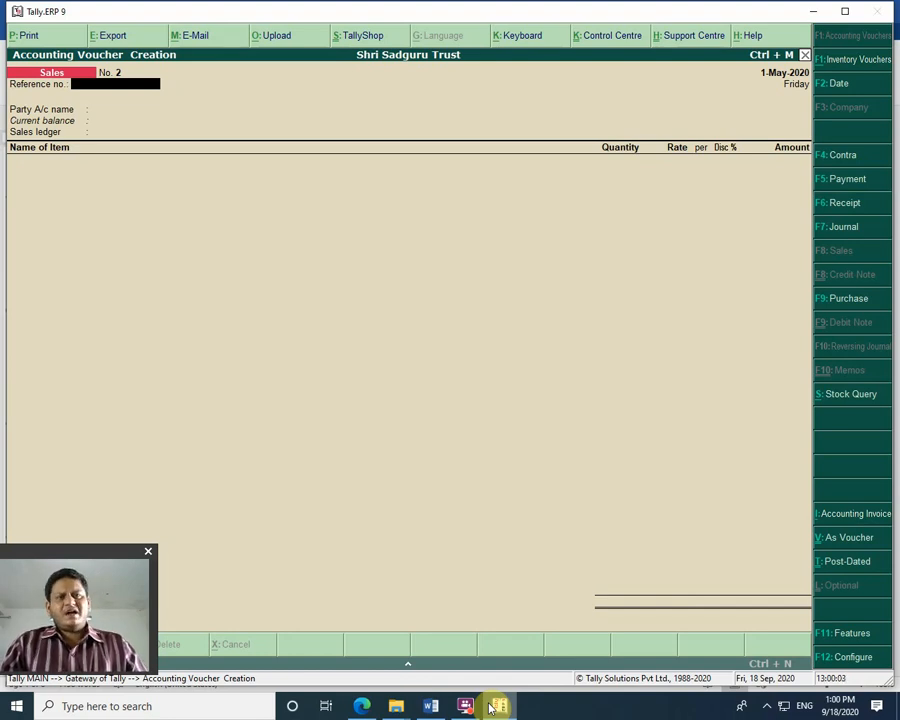
pyautogui.write('3')
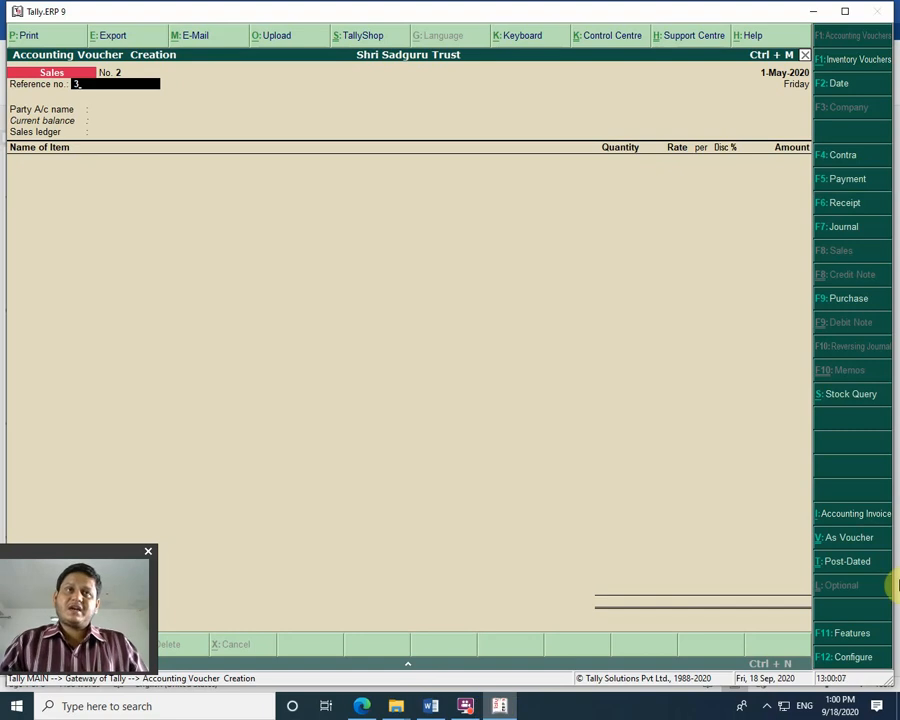
pyautogui.press('Return')
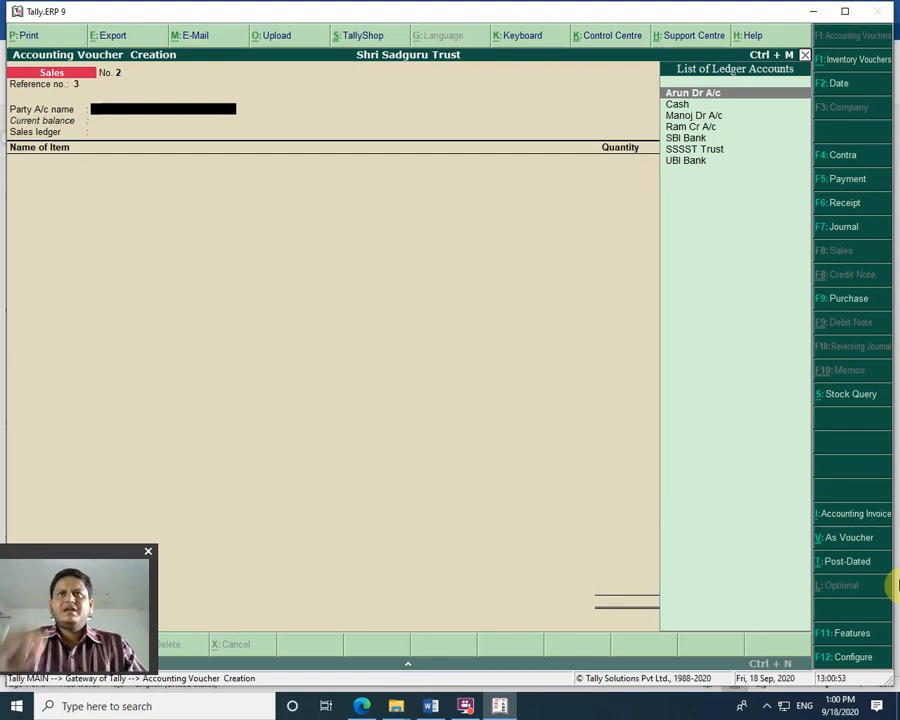
pyautogui.press('Escape')
pyautogui.press('y')
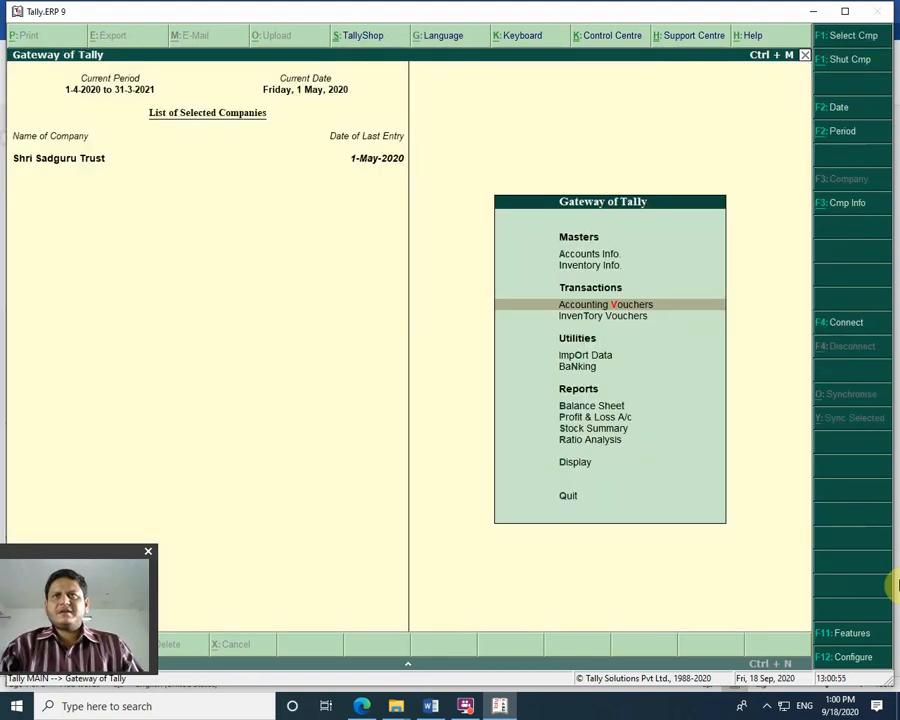
# Step: Try to create a single ledger named SSSST Trust, then leave ledger creation
pyautogui.press('Up')
pyautogui.press('Up')
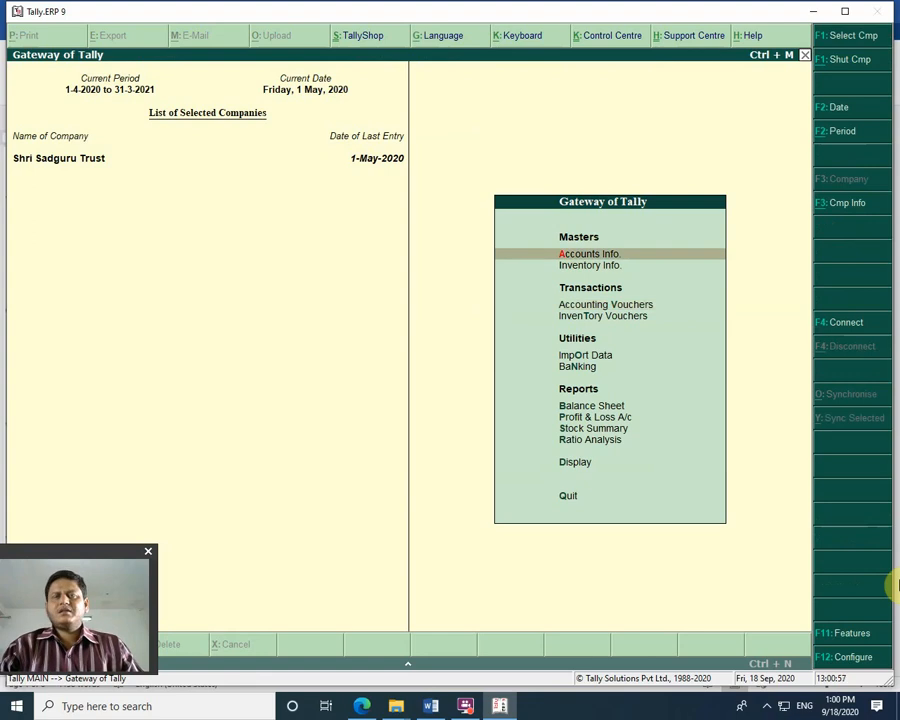
pyautogui.press('Return')
pyautogui.press('Down')
pyautogui.press('Return')
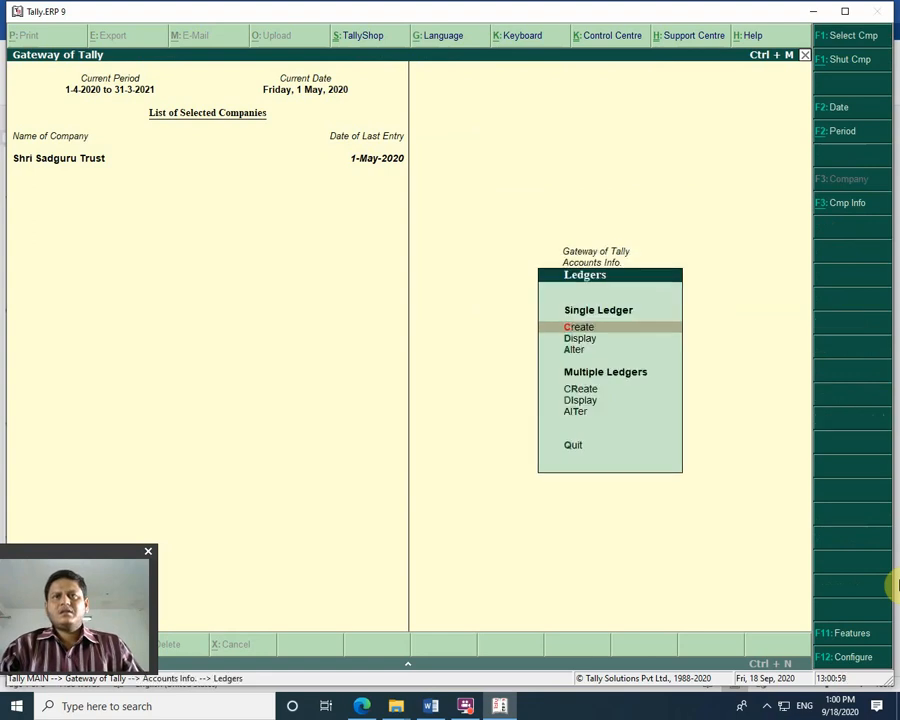
pyautogui.press('Down')
pyautogui.press('Down')
pyautogui.press('Up')
pyautogui.press('Up')
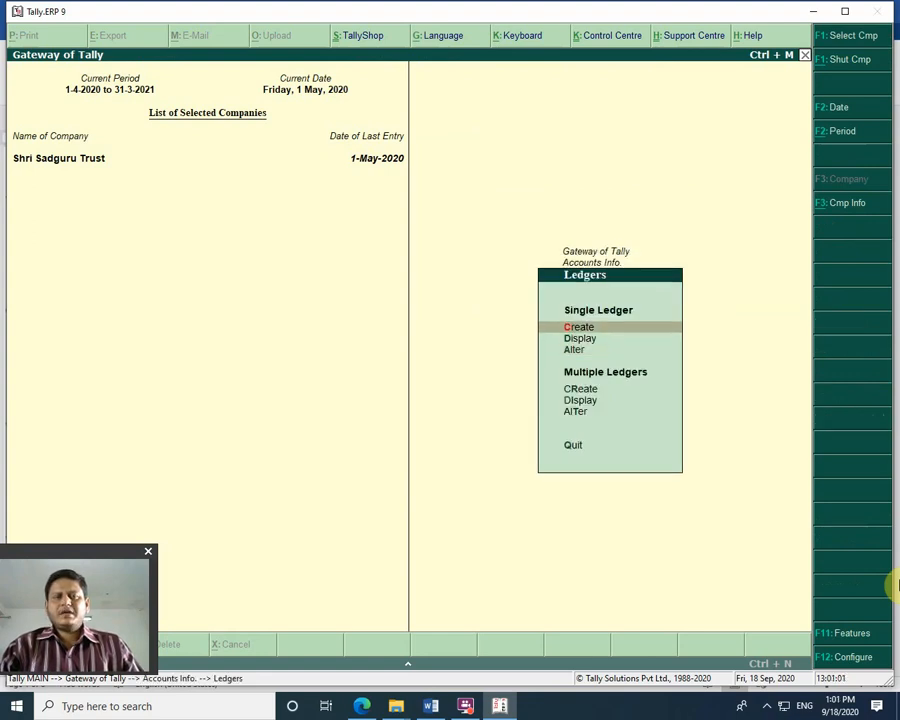
pyautogui.press('Return')
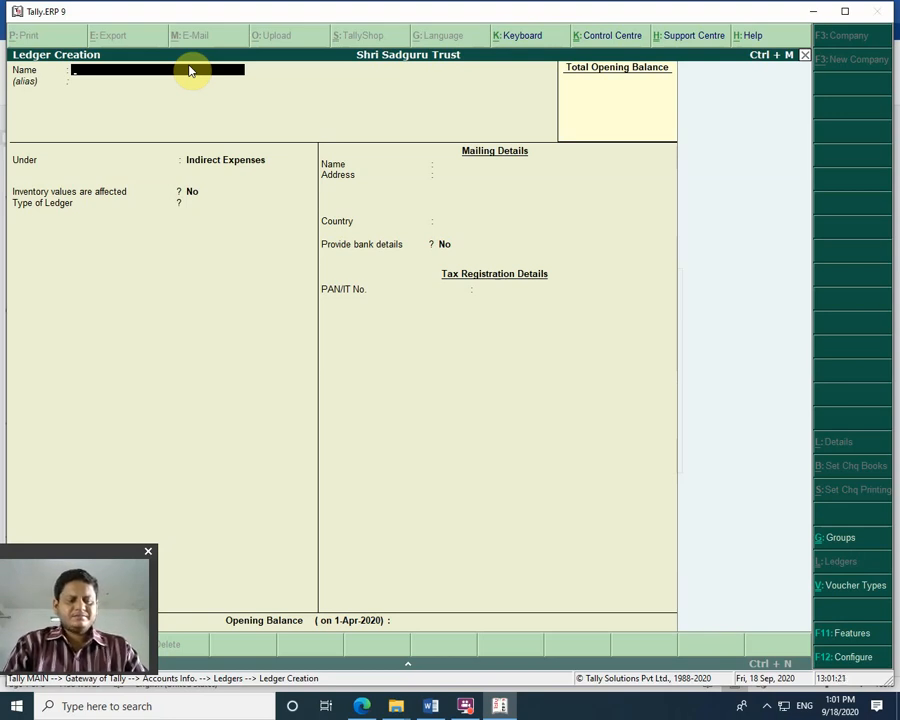
pyautogui.write('SSS')
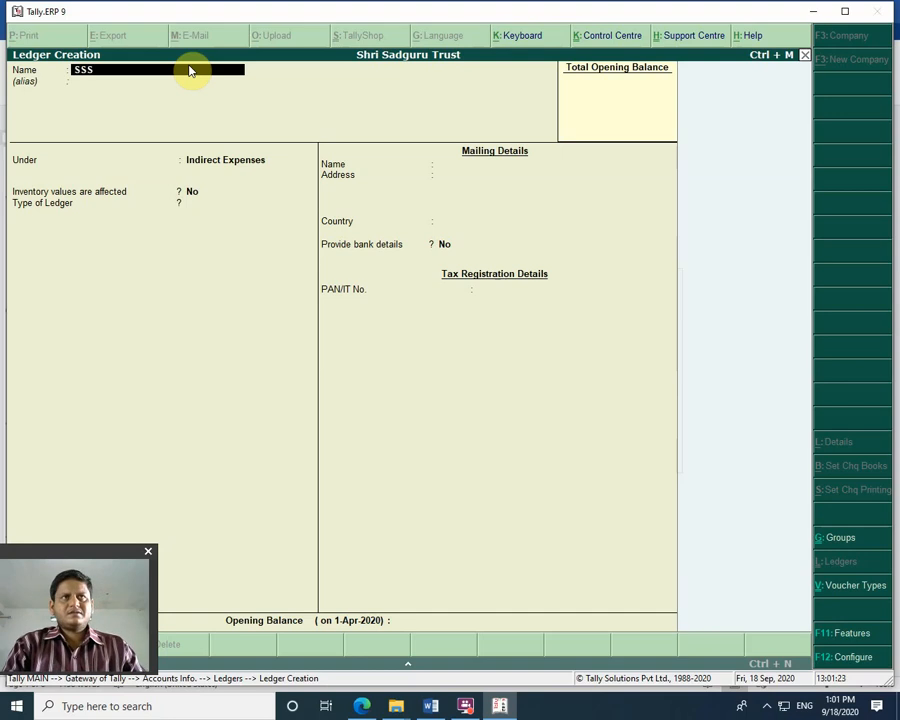
pyautogui.write('ST')
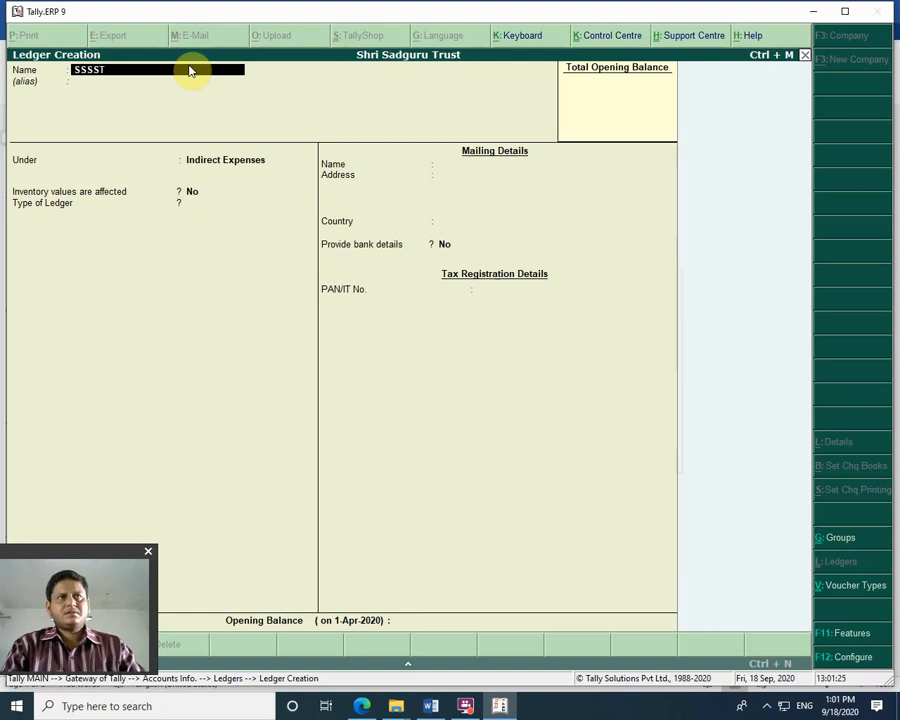
pyautogui.write(' Trust')
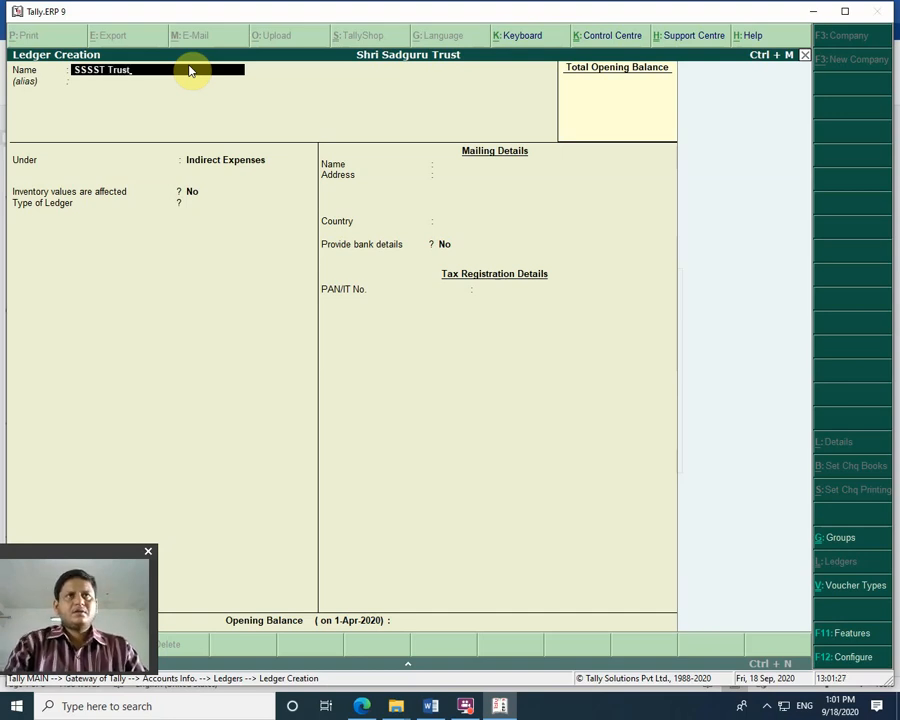
pyautogui.press('Return')
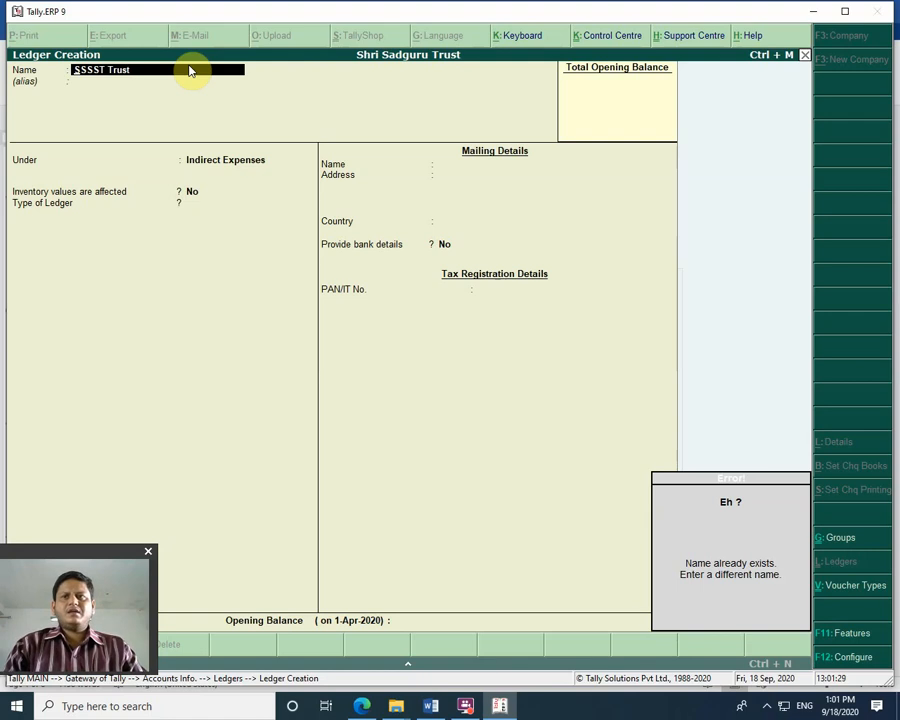
pyautogui.press('Escape')
pyautogui.press('Escape')
# Step: Open the existing SSSST Trust ledger, check which group it is under, and return to the Gateway of Tally
pyautogui.press('Return')
pyautogui.press('Down')
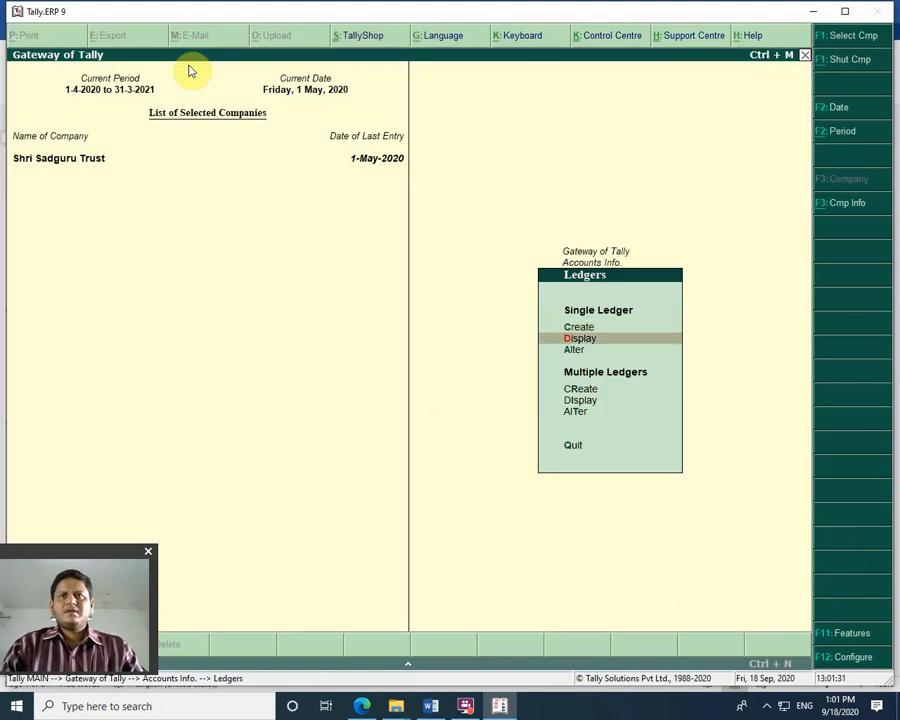
pyautogui.press('Return')
pyautogui.press('Down')
pyautogui.press('Down')
pyautogui.press('Down')
pyautogui.press('Down')
pyautogui.press('Down')
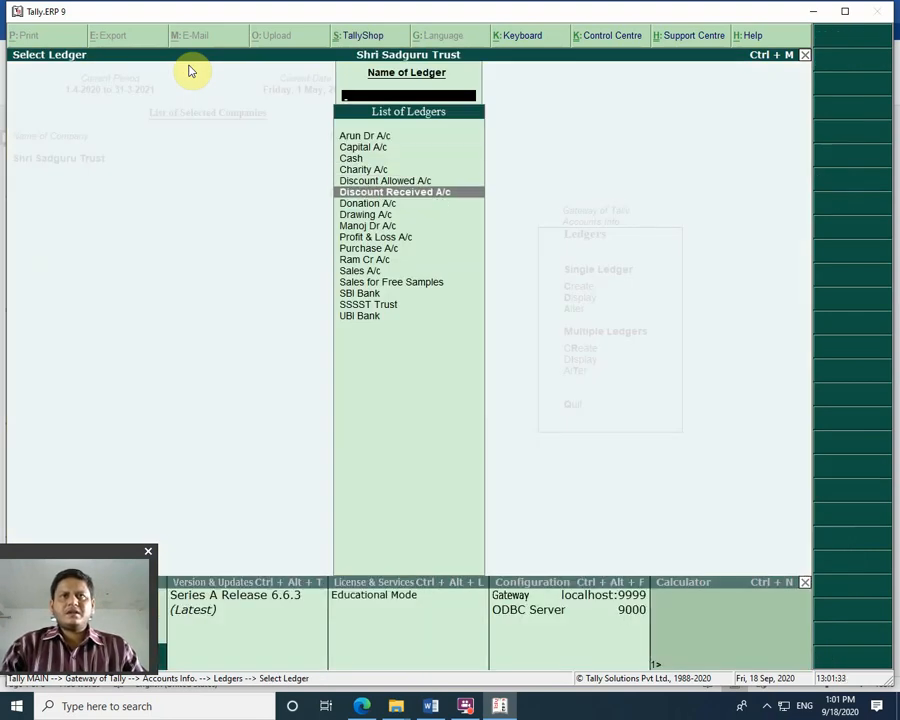
pyautogui.press('Down')
pyautogui.press('Down')
pyautogui.press('Down')
pyautogui.press('Down')
pyautogui.press('Down')
pyautogui.press('Down')
pyautogui.press('Down')
pyautogui.press('Down')
pyautogui.press('Down')
pyautogui.press('Down')
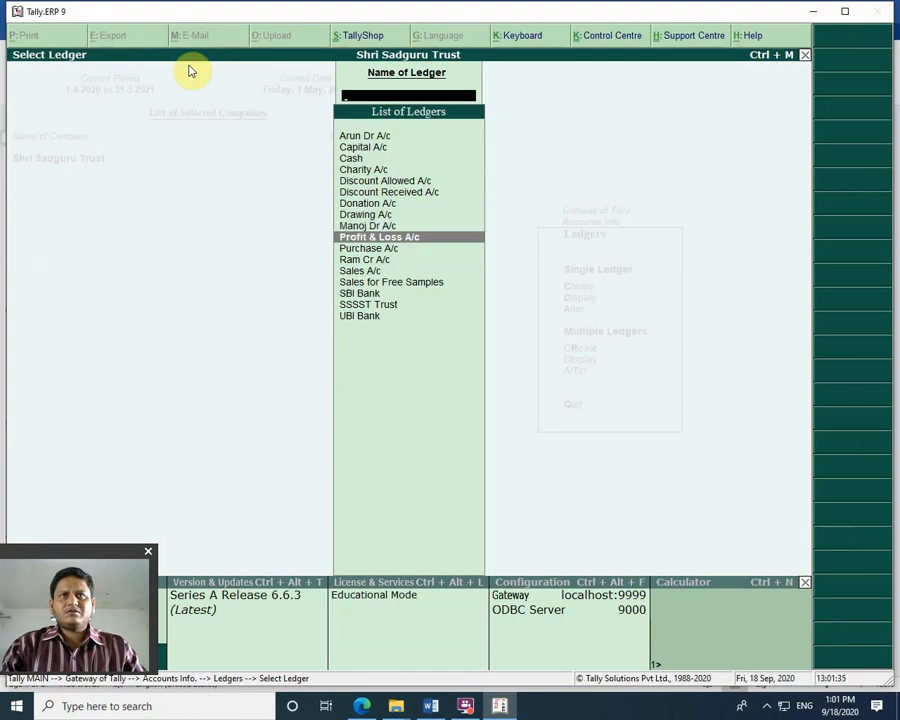
pyautogui.press('Return')
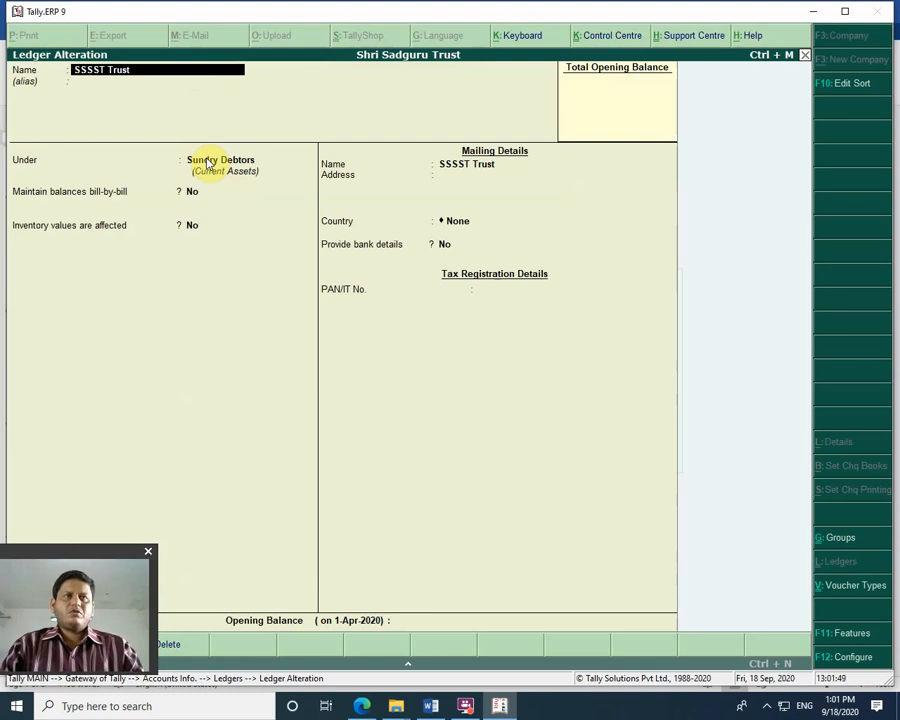
pyautogui.press('Escape')
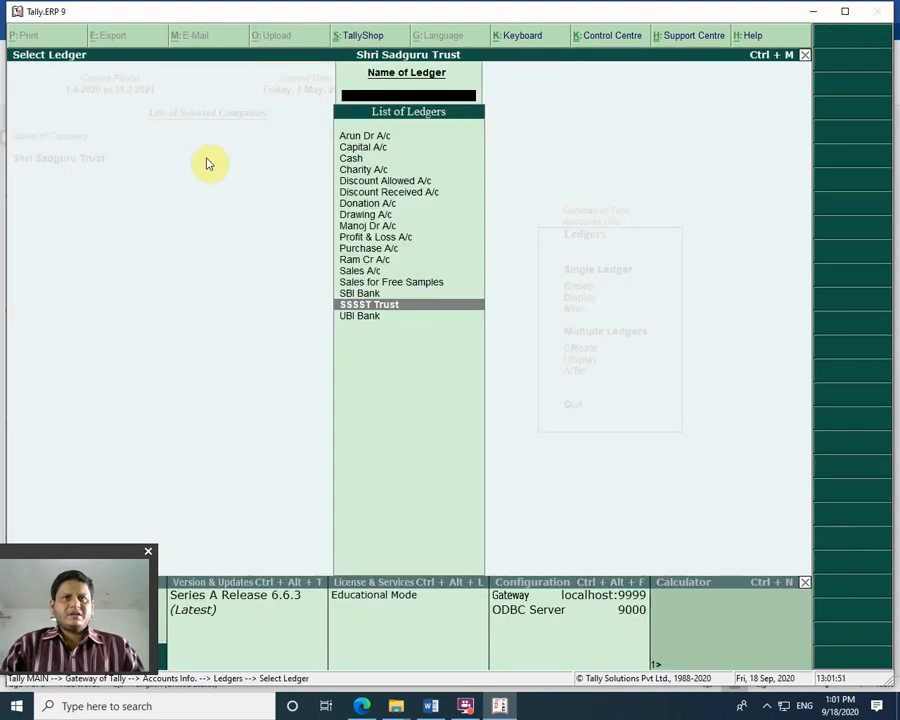
pyautogui.press('Escape')
pyautogui.press('Escape')
pyautogui.press('Escape')
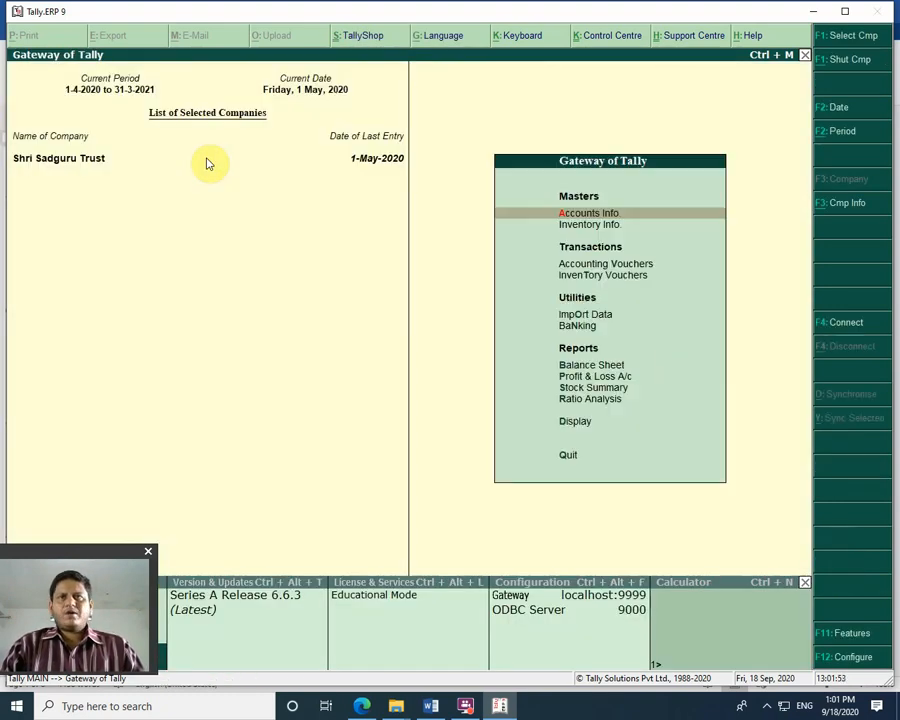
# Step: Start a sales voucher with reference number 3 and choose SSSST Trust as the party account
pyautogui.press('Down')
pyautogui.press('Down')
pyautogui.press('Return')
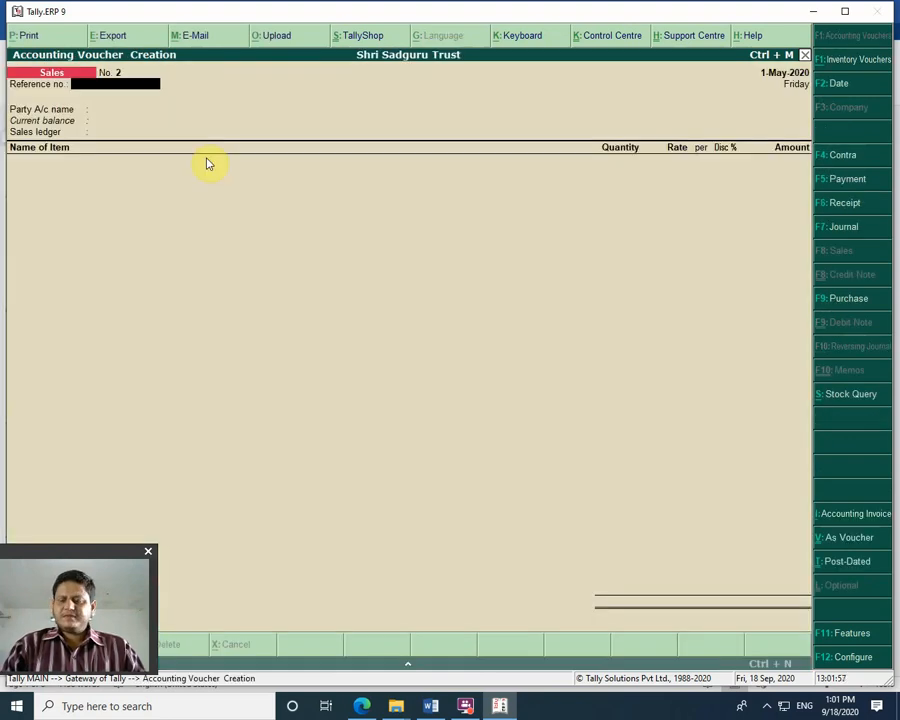
pyautogui.write('3')
pyautogui.press('Return')
pyautogui.press('Return')
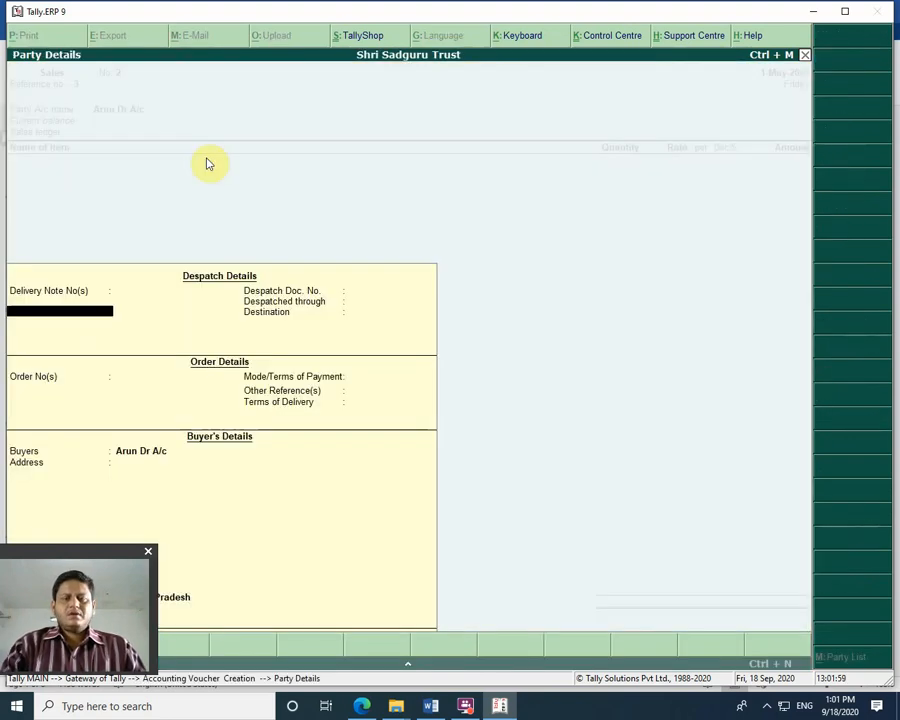
pyautogui.press('Escape')
pyautogui.press('Down')
pyautogui.press('Down')
pyautogui.press('Down')
pyautogui.press('Down')
pyautogui.press('Down')
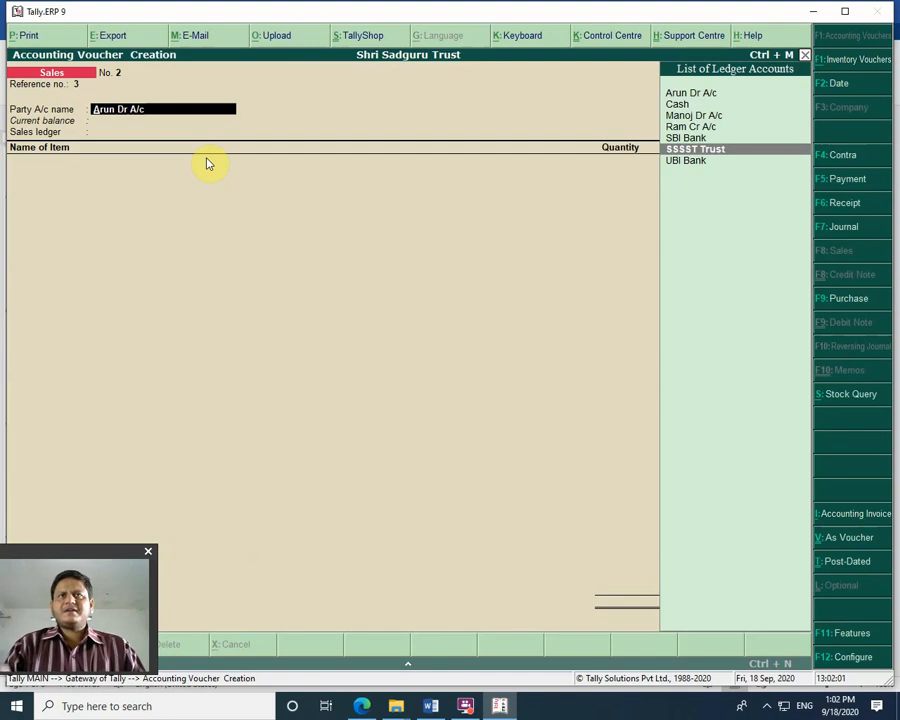
pyautogui.press('Return')
# Step: Keep the default party details, look over the available sales ledgers, and leave the sales voucher without saving it
pyautogui.press('Return')
pyautogui.press('Return')
pyautogui.press('Return')
pyautogui.press('Return')
pyautogui.press('Return')
pyautogui.press('Return')
pyautogui.press('Return')
pyautogui.press('Return')
pyautogui.press('Return')
pyautogui.press('Return')
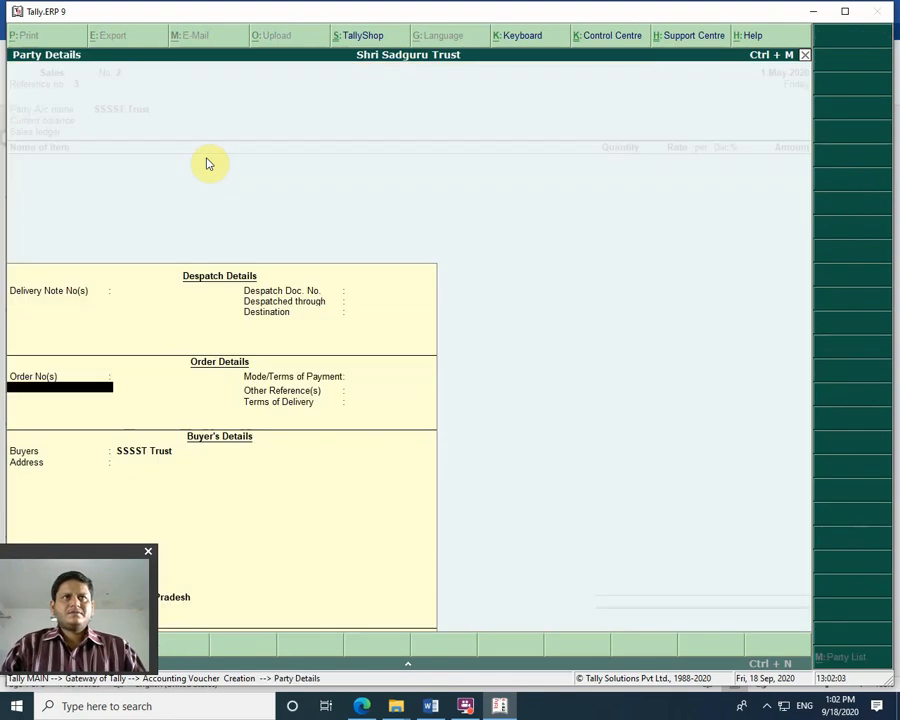
pyautogui.press('Return')
pyautogui.press('Return')
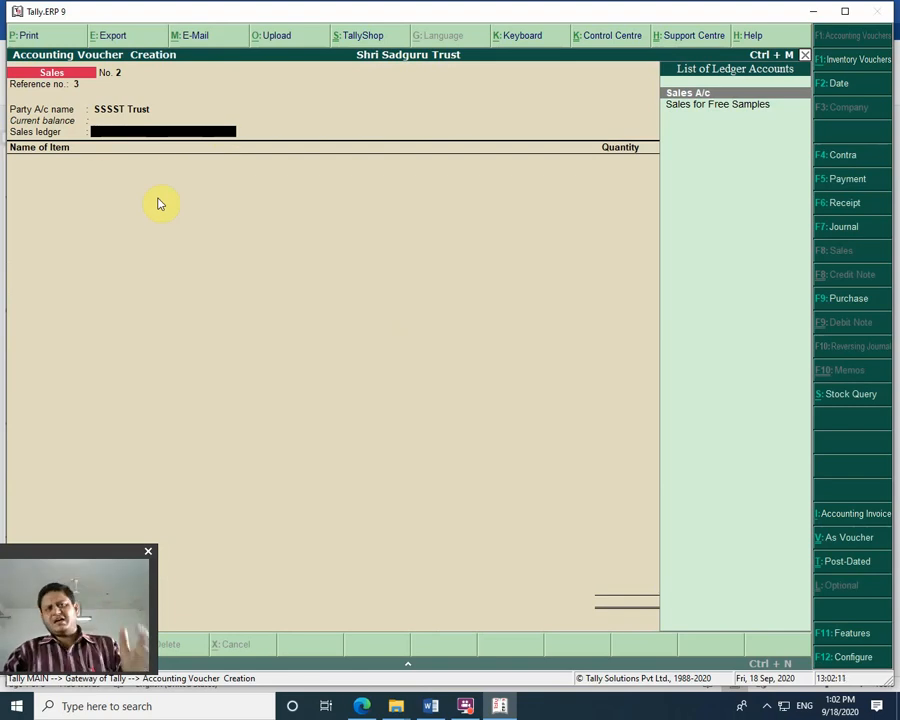
pyautogui.press('Down')
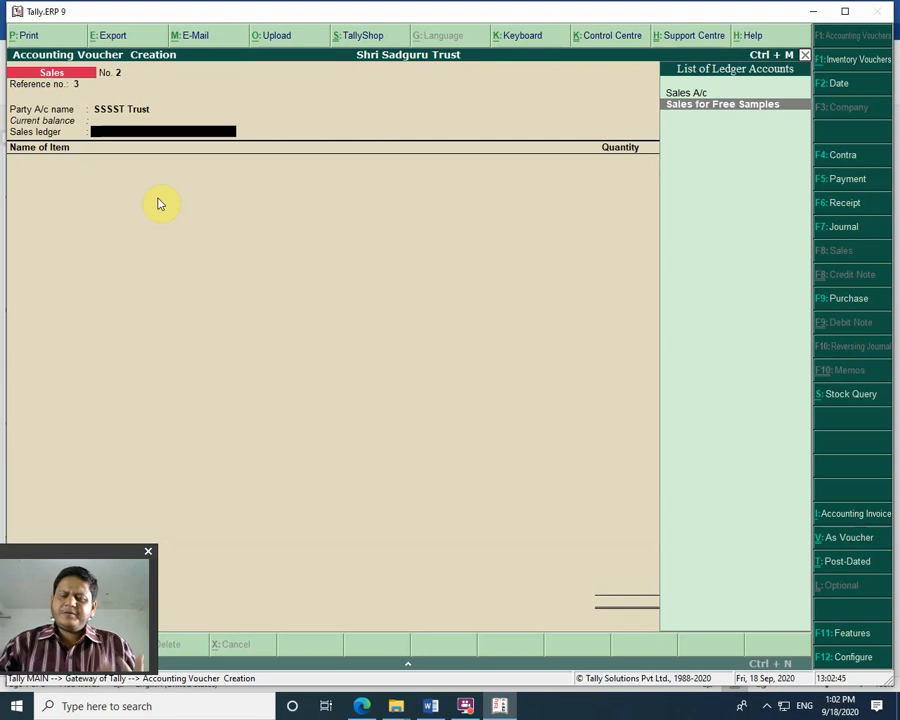
pyautogui.press('Up')
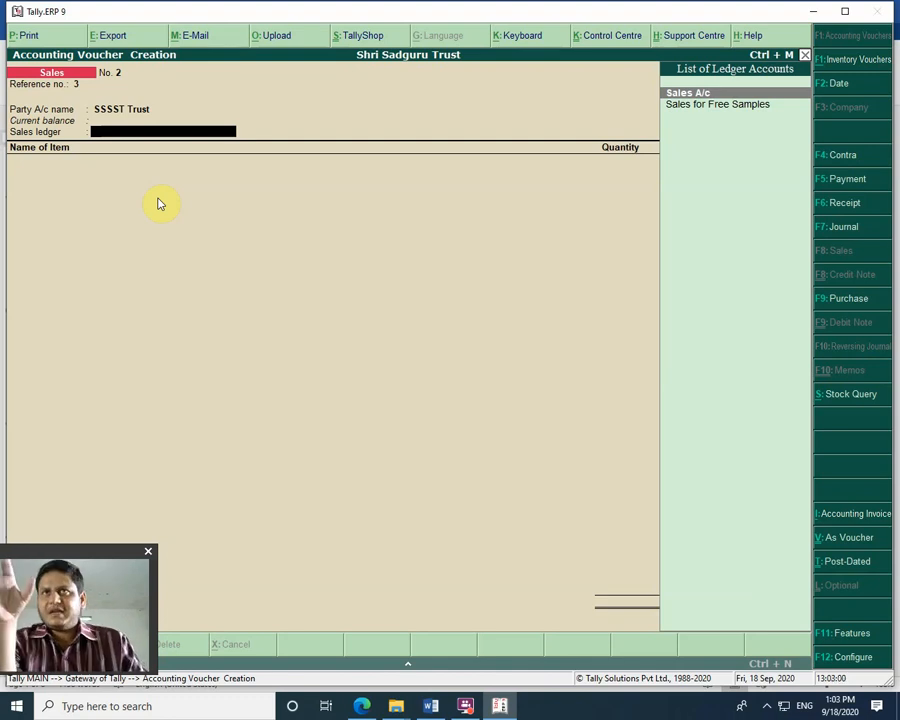
pyautogui.press('Escape')
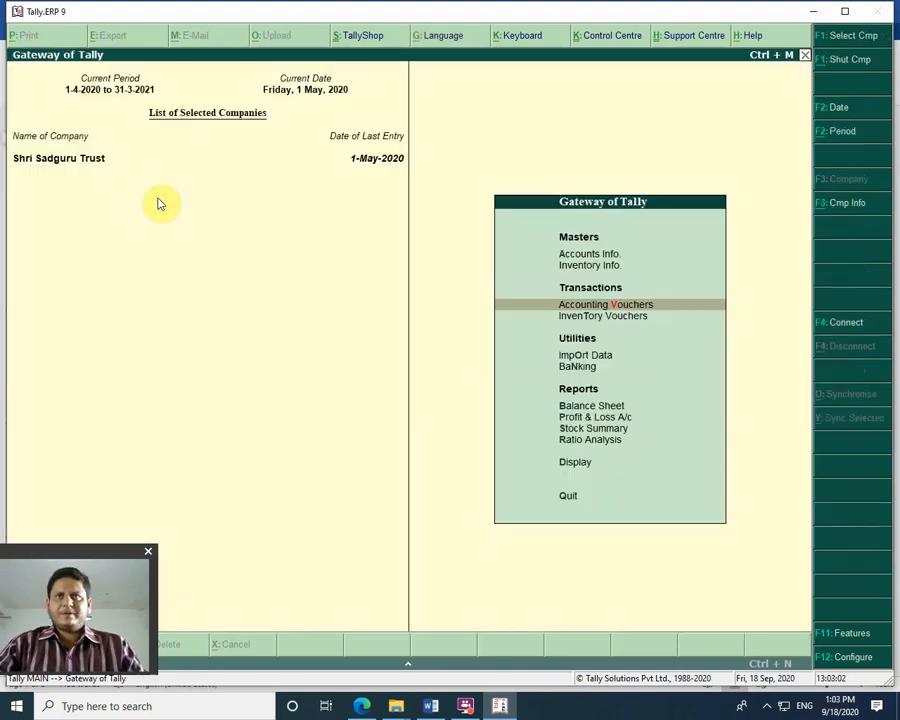
# Step: Open the Sales for Free Samples ledger for alteration
pyautogui.press('Up')
pyautogui.press('Up')
pyautogui.press('Return')
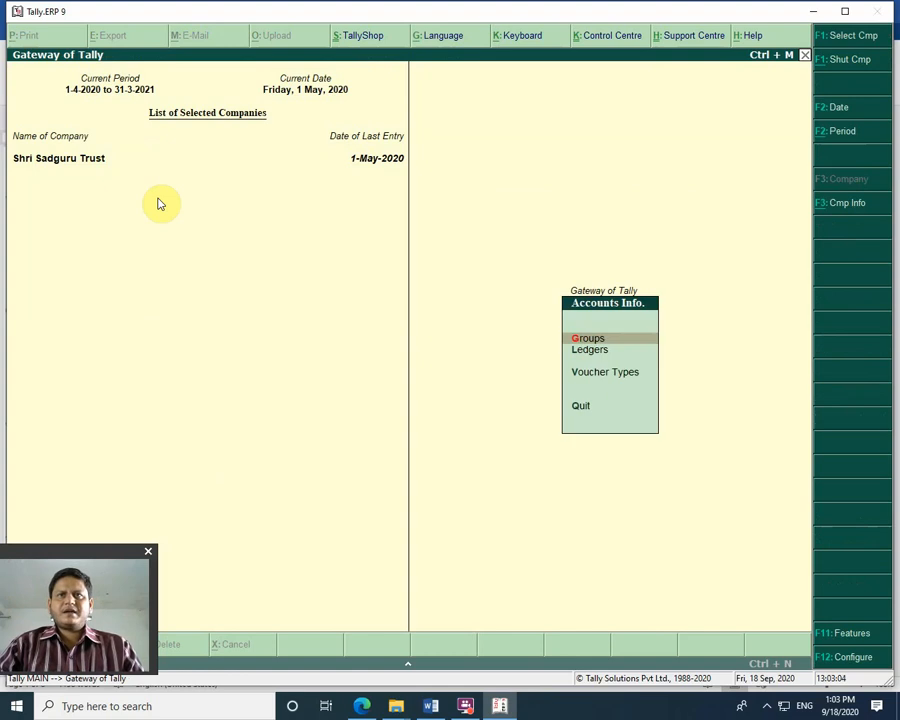
pyautogui.press('Down')
pyautogui.press('Return')
pyautogui.press('Down')
pyautogui.press('Down')
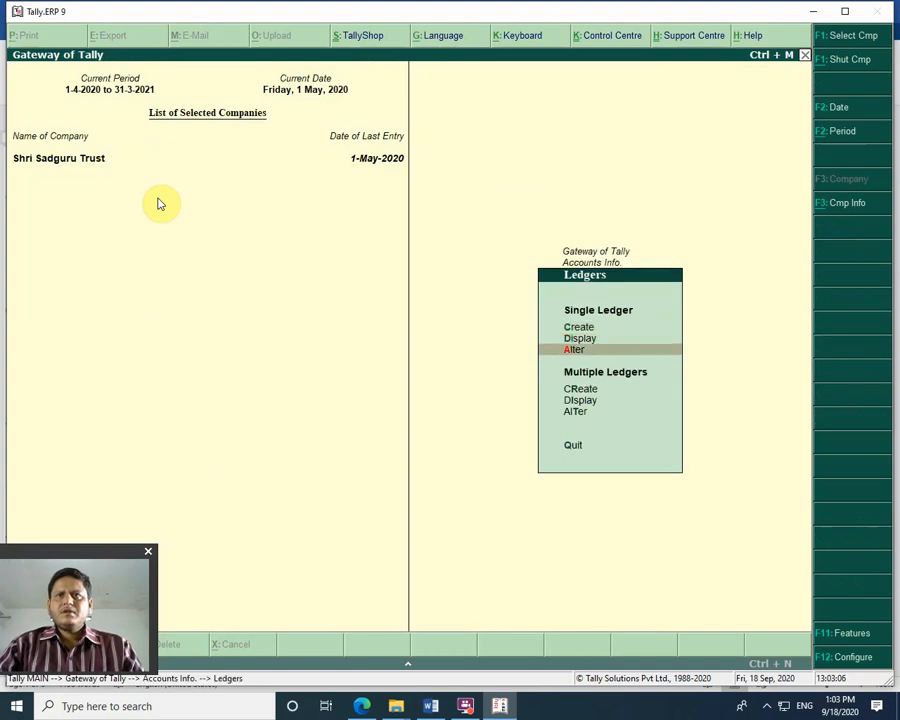
pyautogui.press('Return')
pyautogui.press('Down')
pyautogui.press('Down')
pyautogui.press('Down')
pyautogui.press('Down')
pyautogui.press('Down')
pyautogui.press('Down')
pyautogui.press('Down')
pyautogui.press('Down')
pyautogui.press('Down')
pyautogui.press('Down')
pyautogui.press('Down')
pyautogui.press('Down')
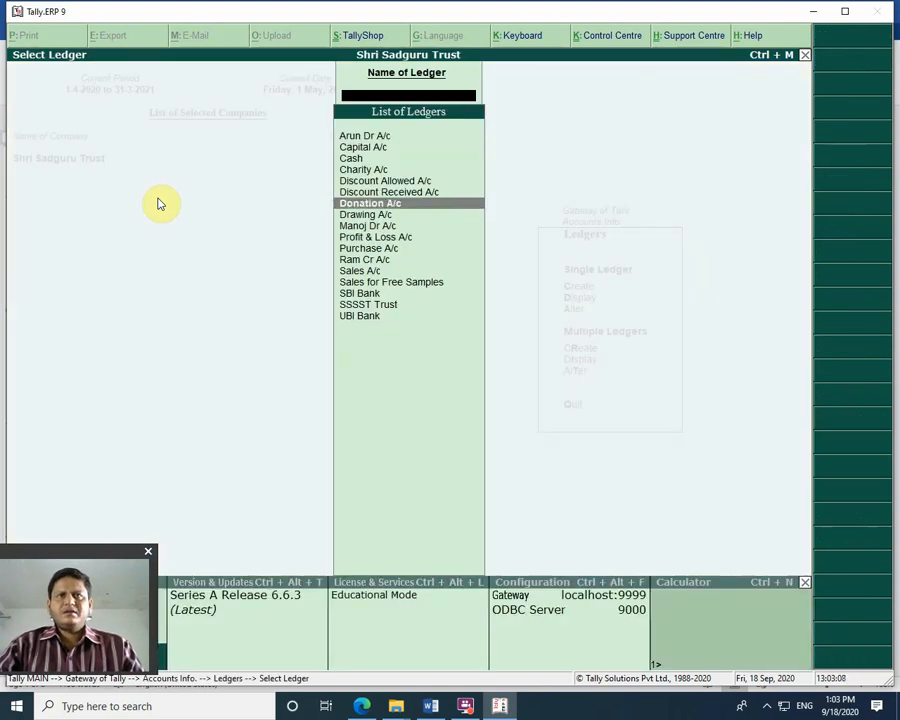
pyautogui.press('Down')
pyautogui.press('Return')
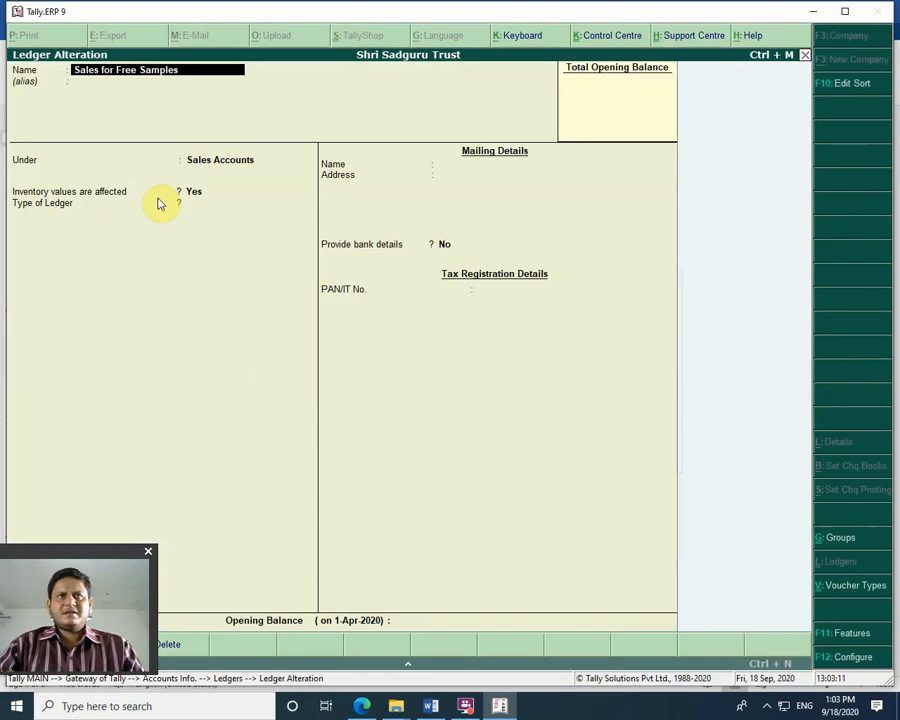
# Step: Check the group of the Sales for Free Samples ledger and return to the Gateway of Tally without altering it
pyautogui.press('Return')
pyautogui.press('Return')
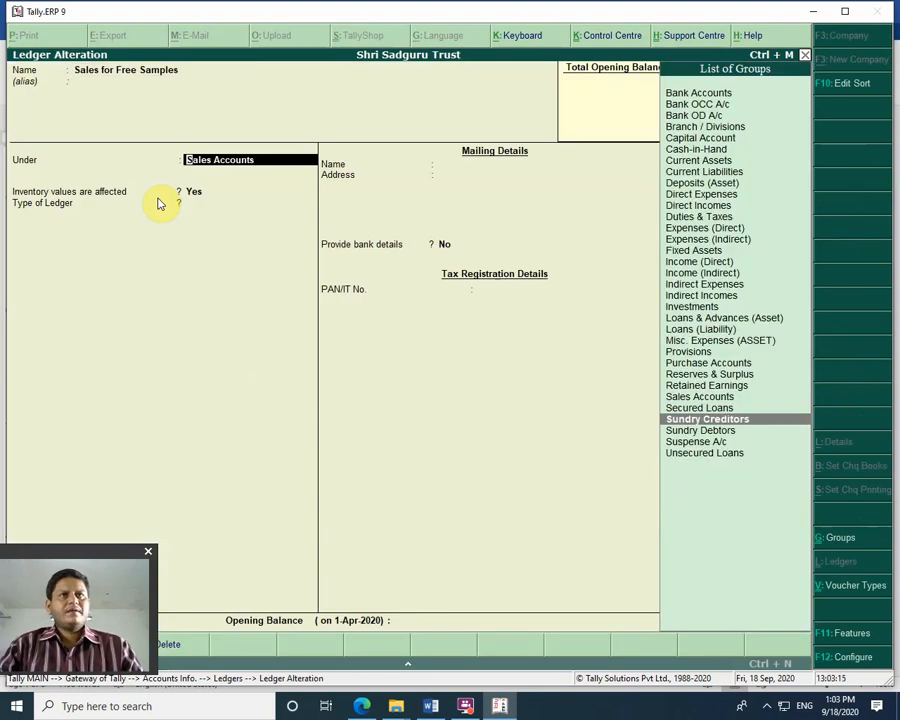
pyautogui.press('Escape')
pyautogui.press('Escape')
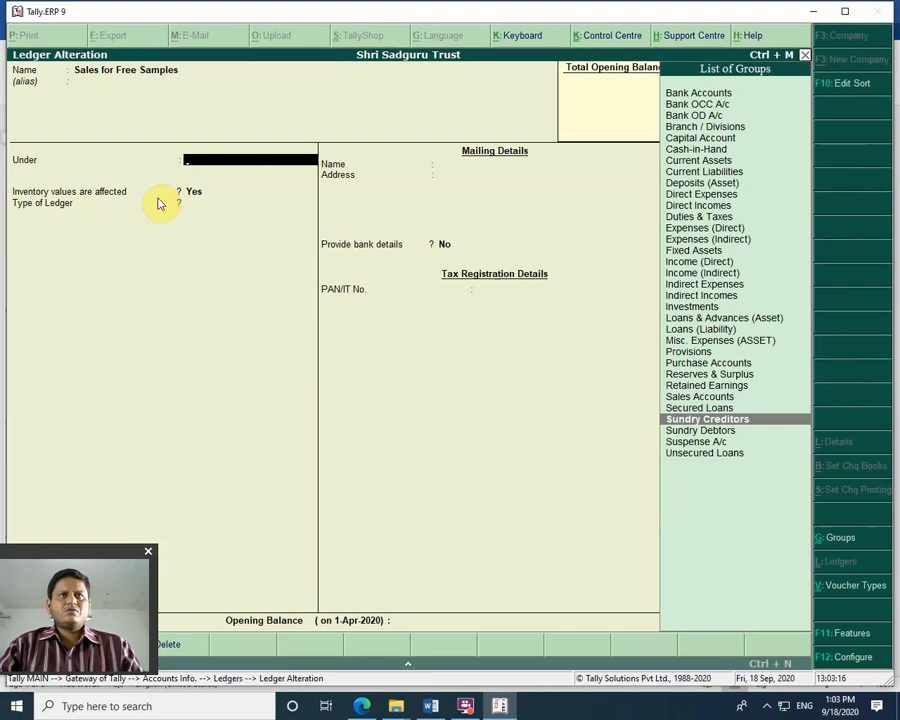
pyautogui.press('Escape')
pyautogui.press('Escape')
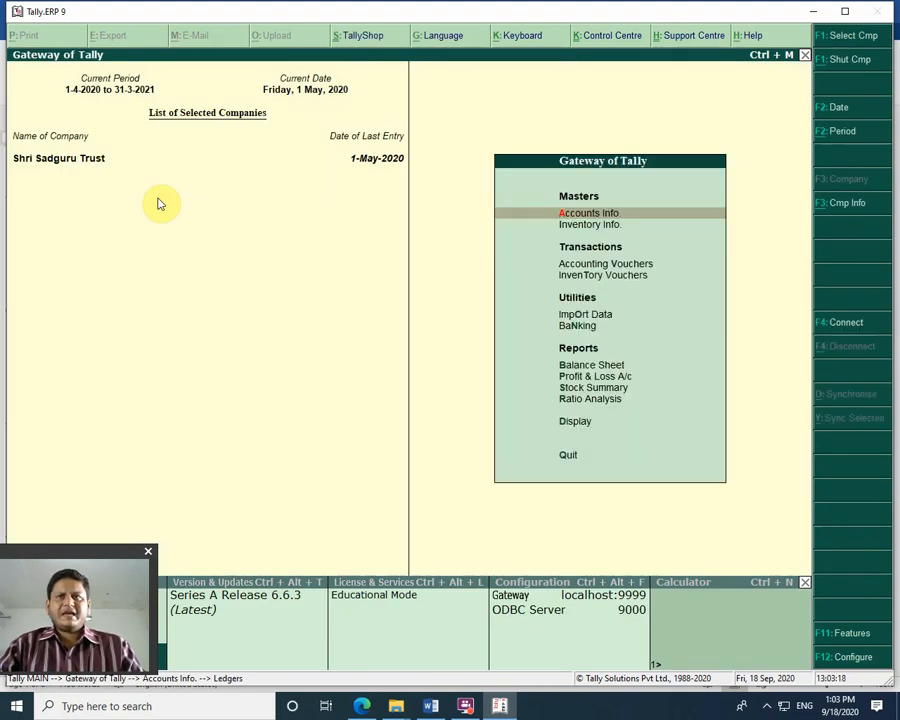
# Step: Start a sales voucher with reference number 3 and choose SSSST Trust as the party account
pyautogui.press('Down')
pyautogui.press('Down')
pyautogui.press('Down')
pyautogui.press('Up')
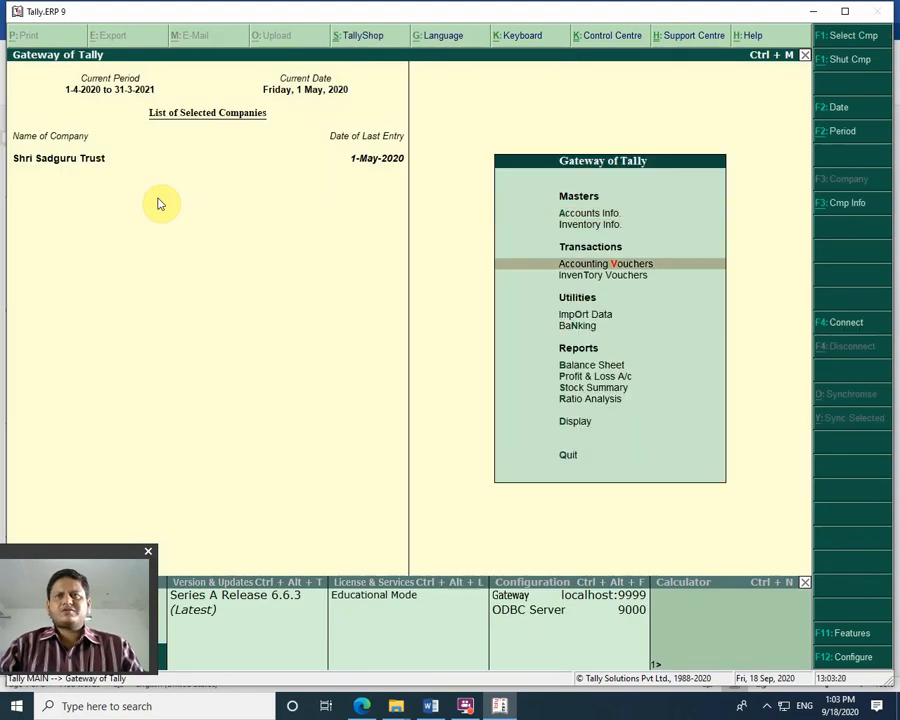
pyautogui.press('Return')
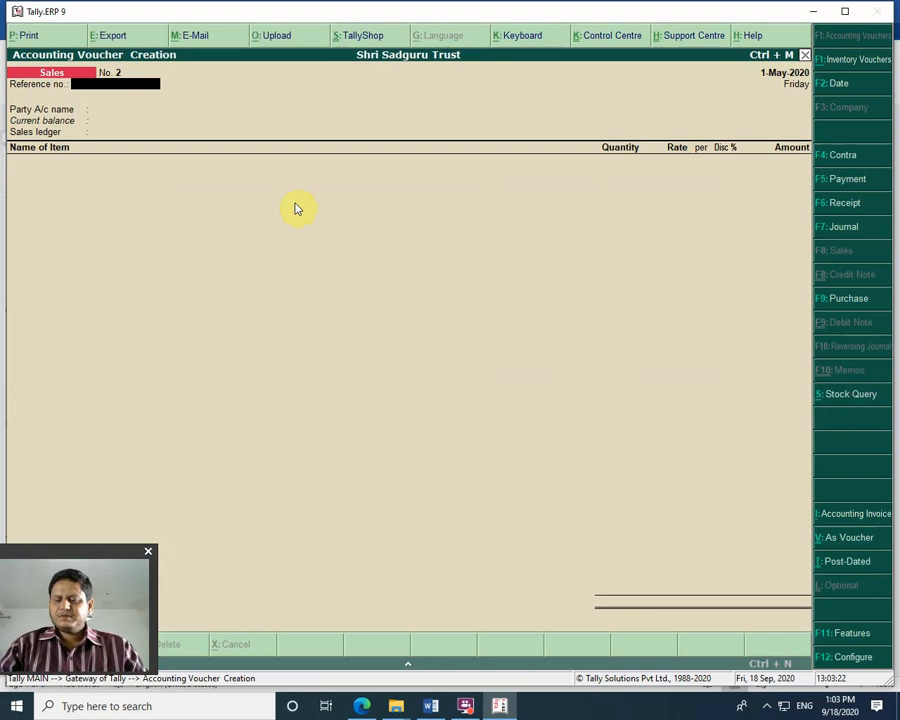
pyautogui.write('3')
pyautogui.press('Return')
pyautogui.press('Down')
pyautogui.press('Down')
pyautogui.press('Down')
pyautogui.press('Down')
pyautogui.press('Down')
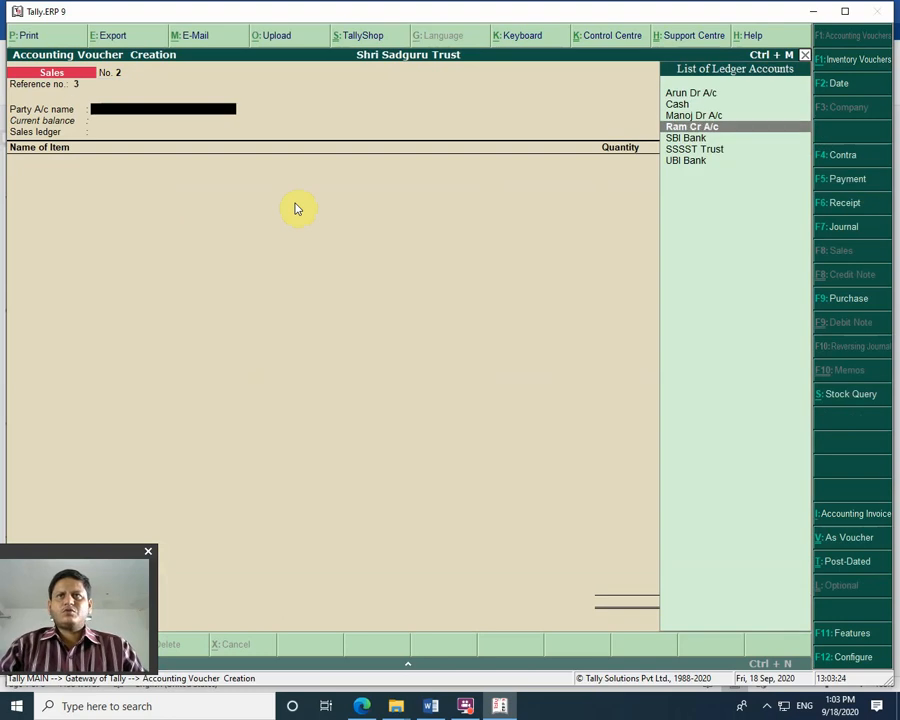
pyautogui.press('Return')
# Step: Keep the default party details and choose Sales for Free Samples as the sales ledger
pyautogui.press('Return')
pyautogui.press('Return')
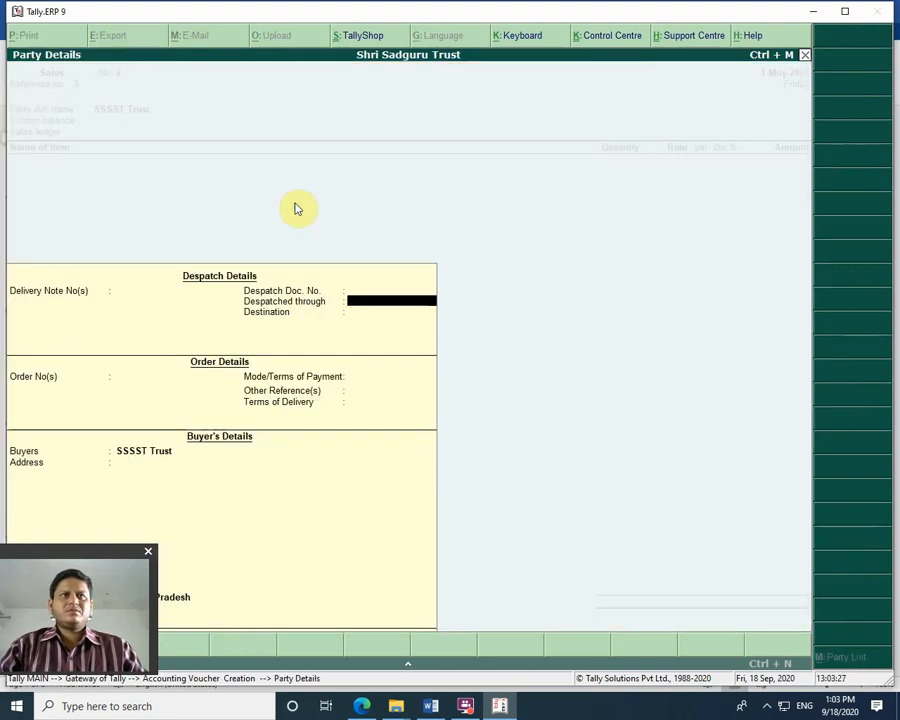
pyautogui.press('Return')
pyautogui.press('Return')
pyautogui.press('Return')
pyautogui.press('Return')
pyautogui.press('Return')
pyautogui.press('Return')
pyautogui.press('Return')
pyautogui.press('Return')
pyautogui.press('Return')
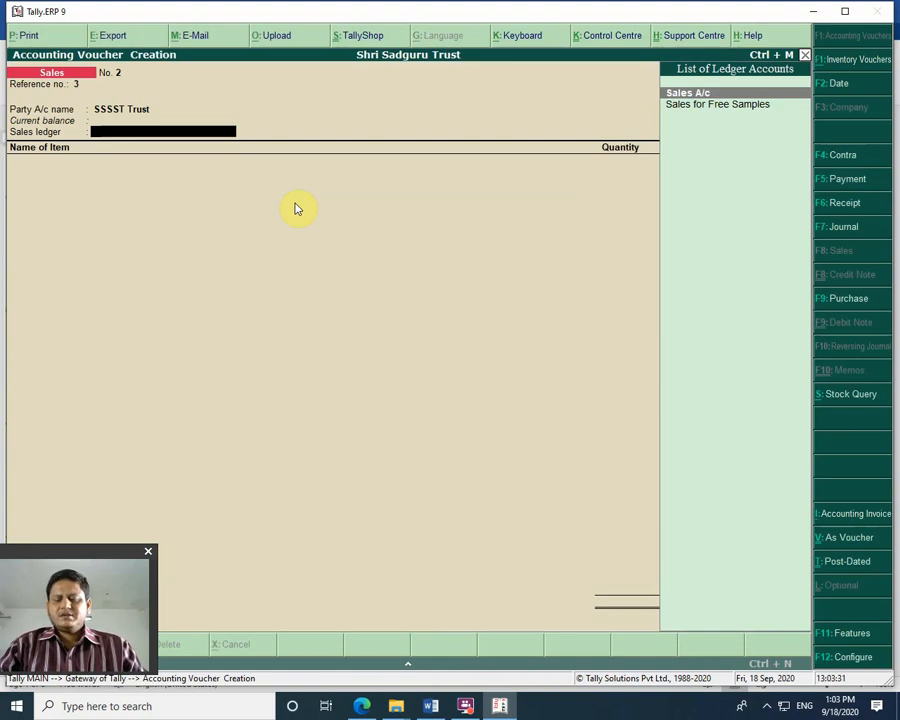
pyautogui.press('Down')
pyautogui.press('Return')
# Step: Add Hp Computer to the sales voucher with a quantity of 1
pyautogui.press('Down')
pyautogui.press('Down')
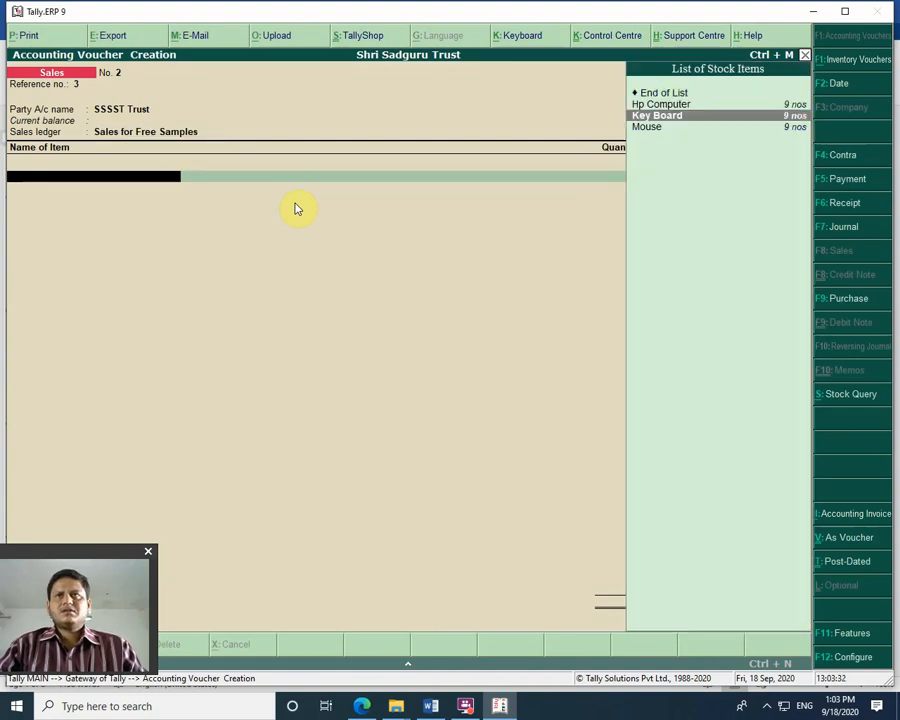
pyautogui.press('Up')
pyautogui.press('Up')
pyautogui.press('Return')
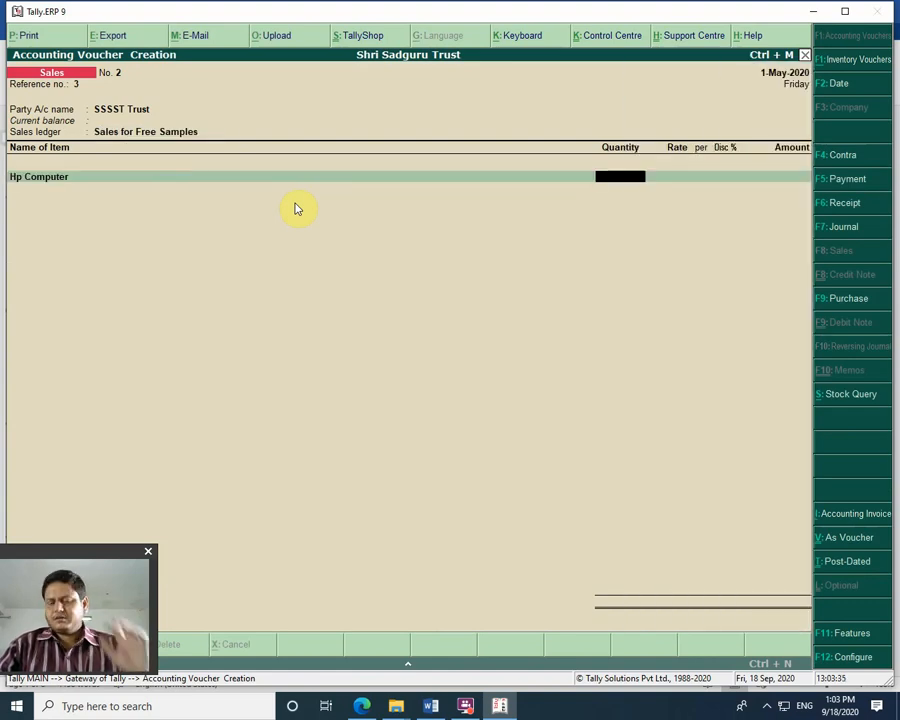
pyautogui.write('1')
pyautogui.press('Return')
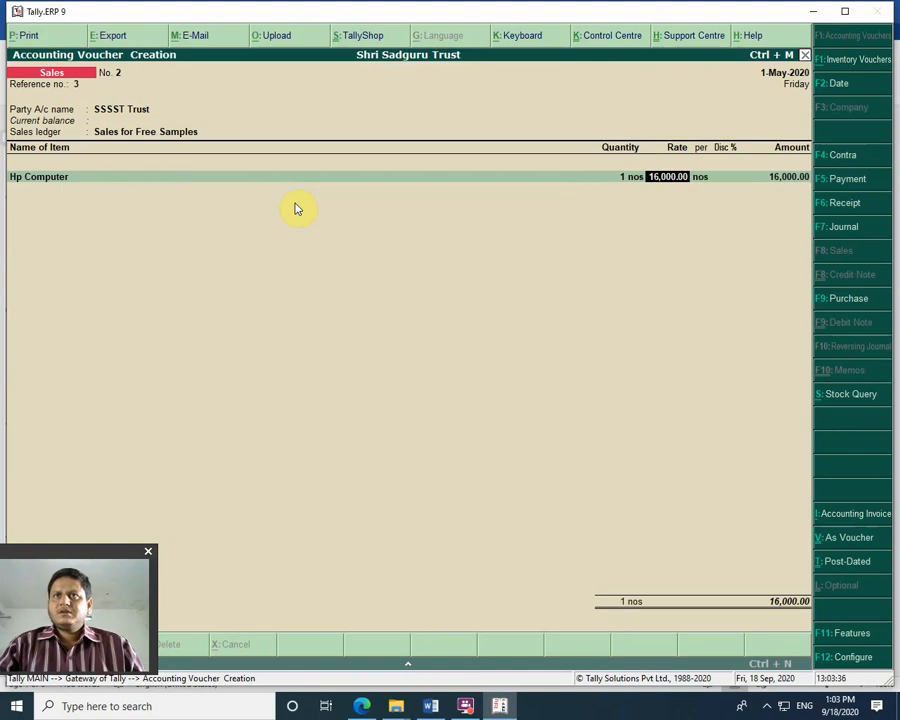
# Step: Clear the rate of the Hp Computer line and complete the line without an amount
pyautogui.press('Delete')
pyautogui.press('Delete')
pyautogui.press('Delete')
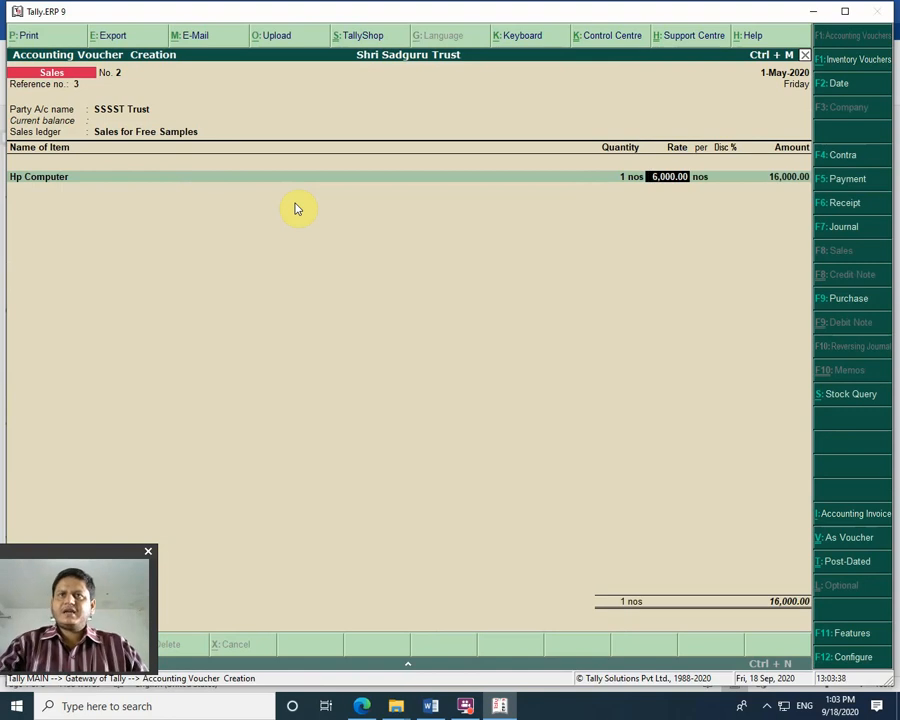
pyautogui.press('Delete')
pyautogui.press('Delete')
pyautogui.press('Delete')
pyautogui.press('Delete')
pyautogui.press('Delete')
pyautogui.press('Delete')
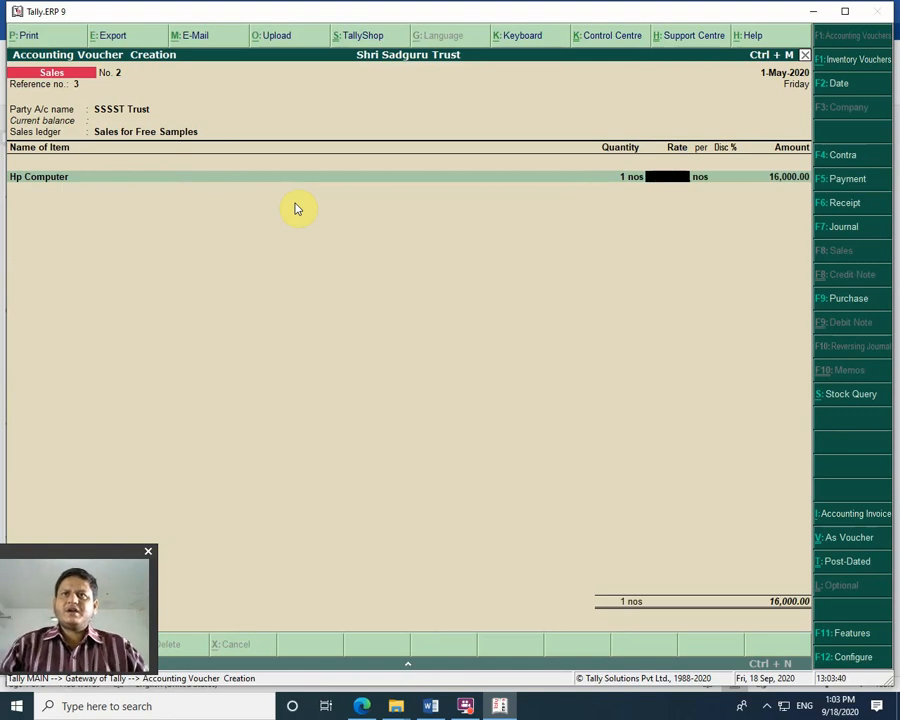
pyautogui.press('Return')
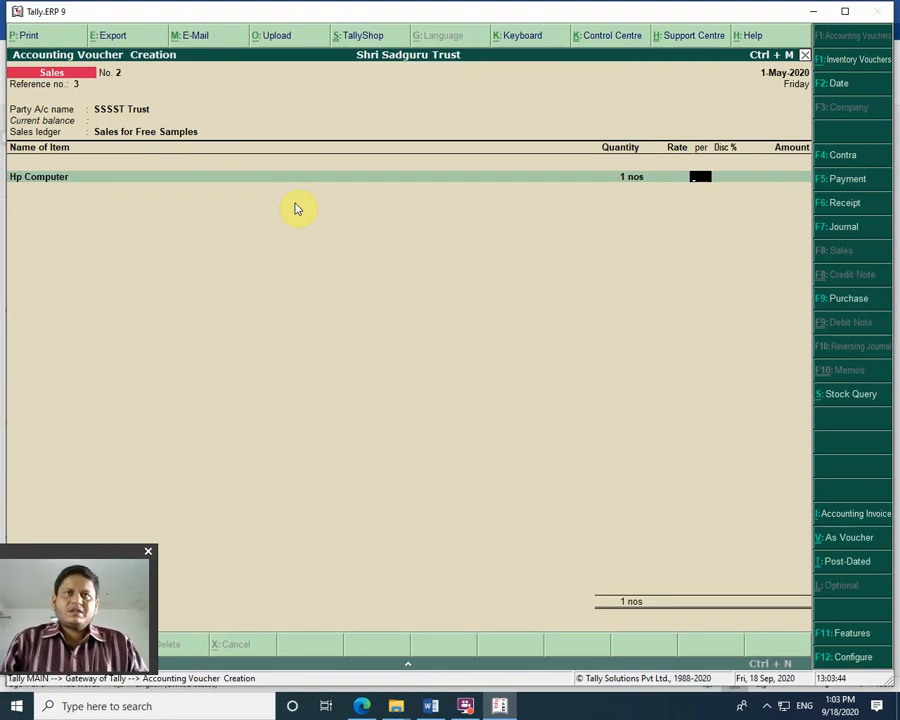
pyautogui.press('Return')
pyautogui.press('Return')
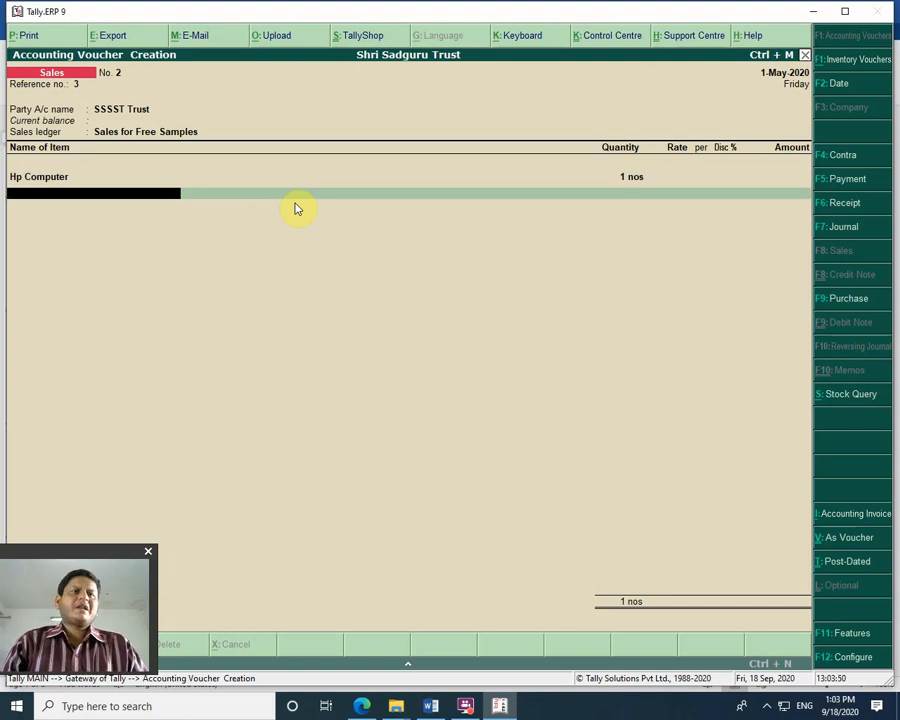
# Step: Add Key Board with a quantity of 1 nos, leaving its rate and amount blank
pyautogui.press('Down')
pyautogui.press('Down')
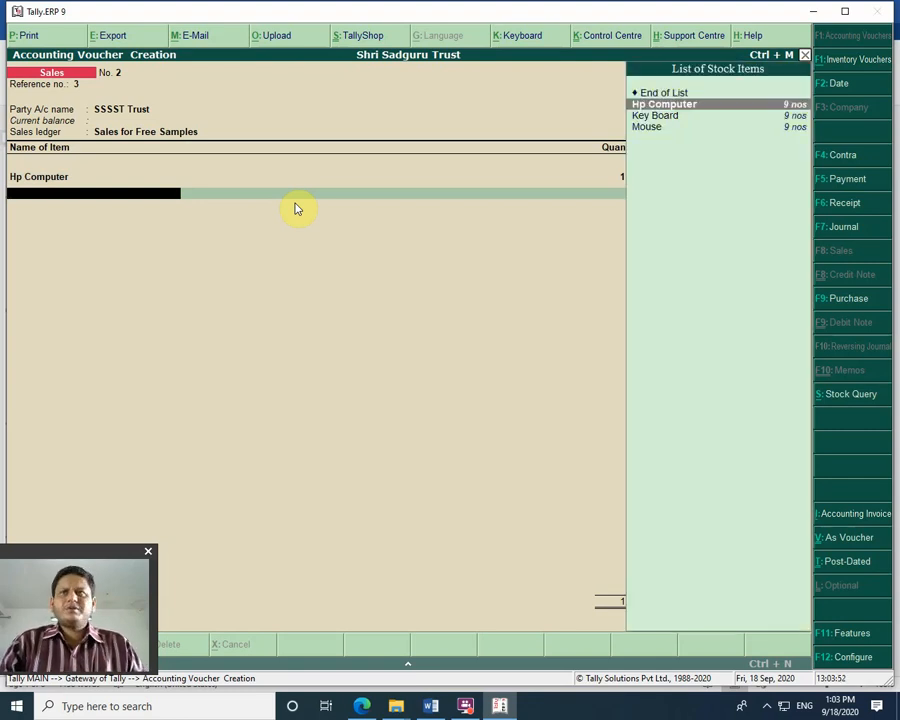
pyautogui.press('Return')
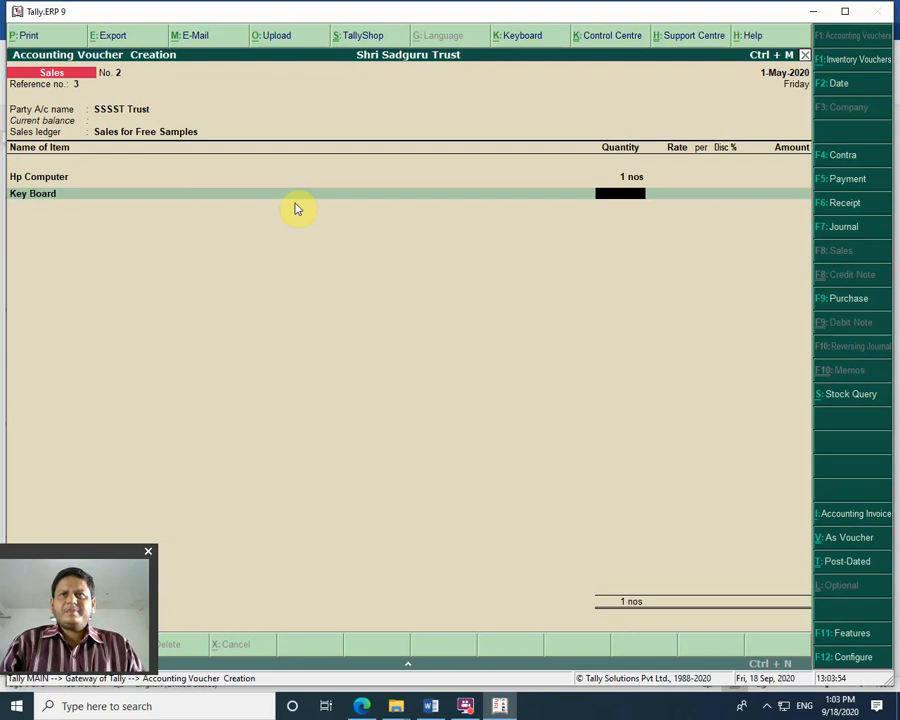
pyautogui.write('1 nos')
pyautogui.press('Return')
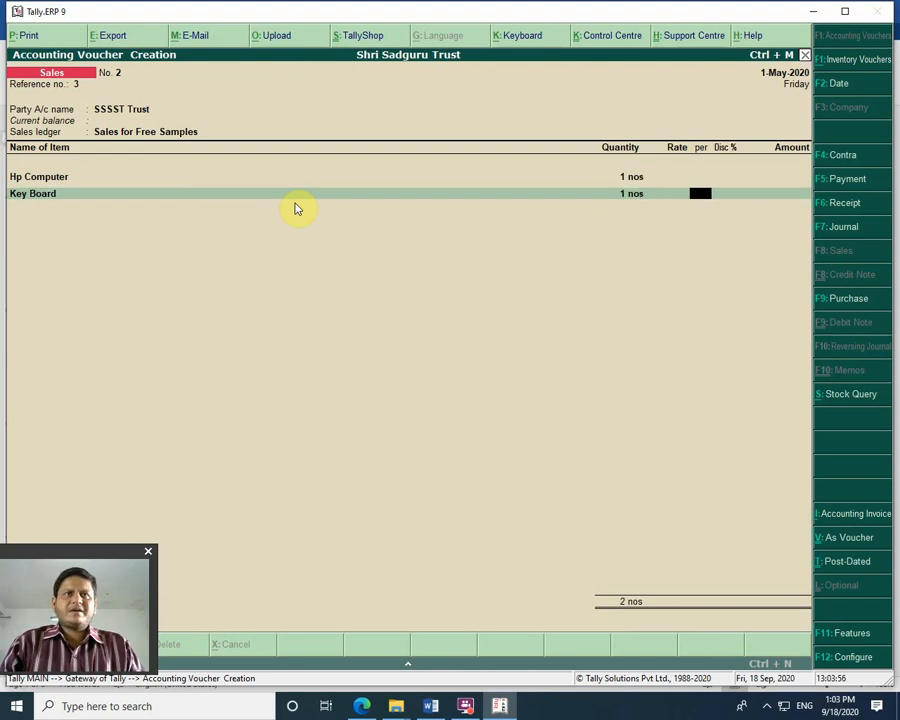
pyautogui.press('Return')
pyautogui.press('Return')
pyautogui.press('Return')
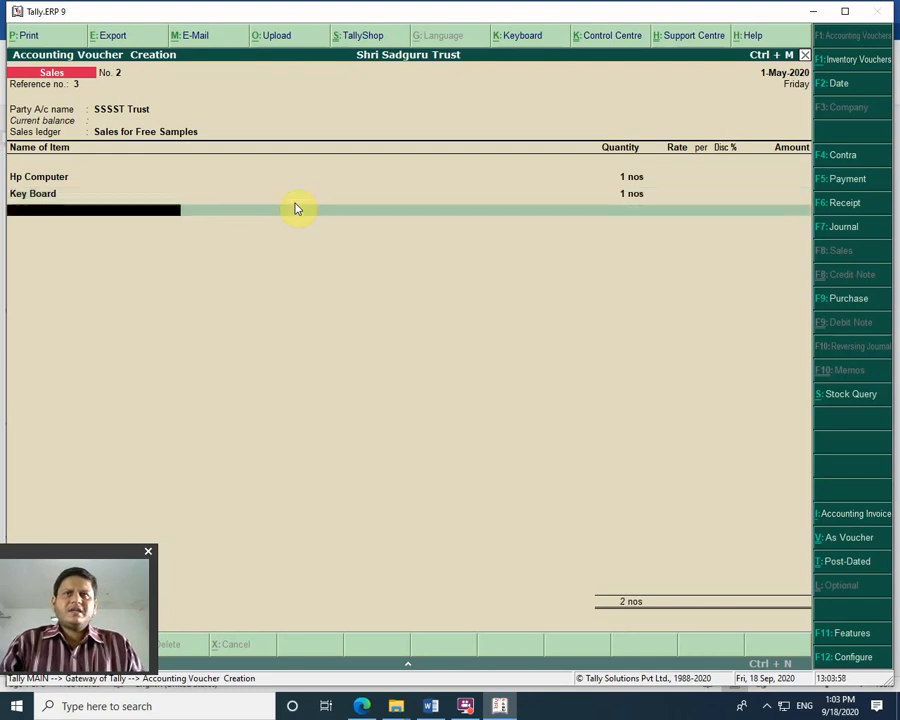
# Step: Add Mouse with a quantity of 1, leaving its rate and amount blank
pyautogui.press('Down')
pyautogui.press('Down')
pyautogui.press('Down')
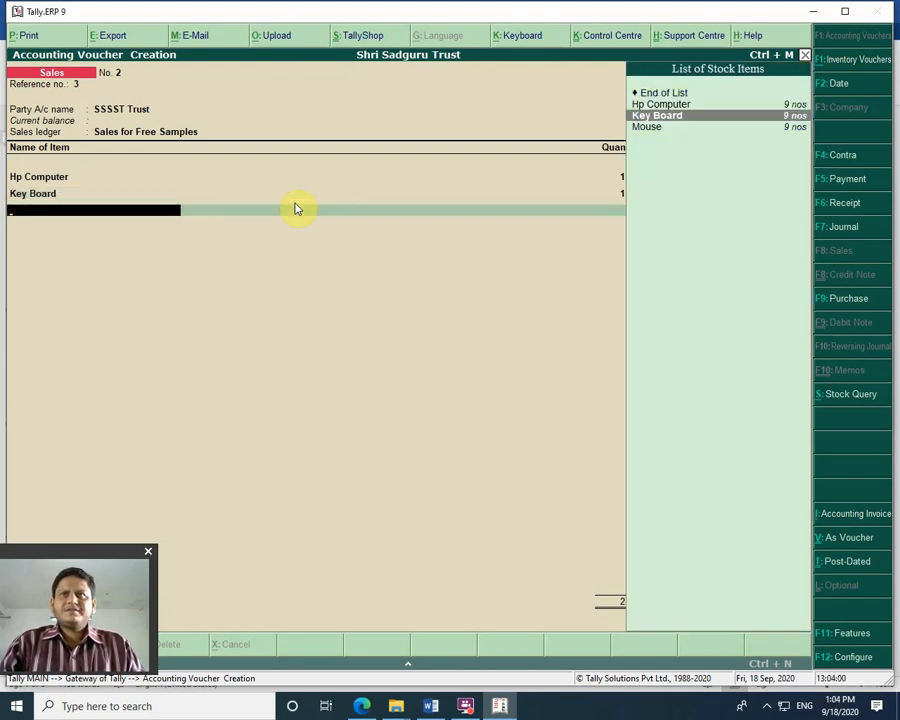
pyautogui.press('Return')
pyautogui.write('1')
pyautogui.press('Return')
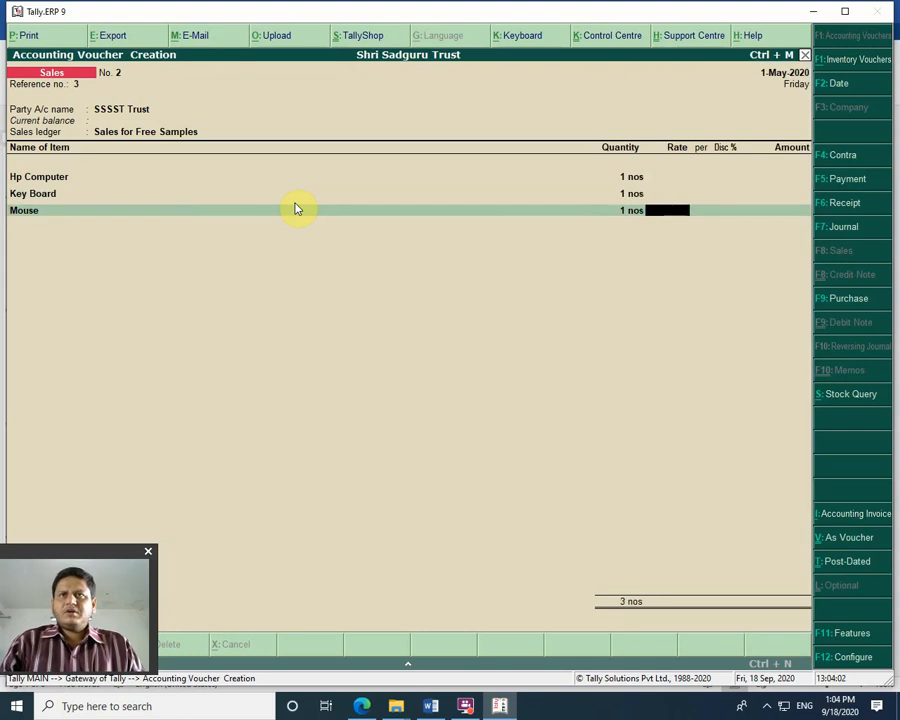
pyautogui.press('Return')
pyautogui.press('Return')
pyautogui.press('Return')
# Step: End the item list and accept the sales voucher for SSSST Trust
pyautogui.press('Return')
pyautogui.press('Return')
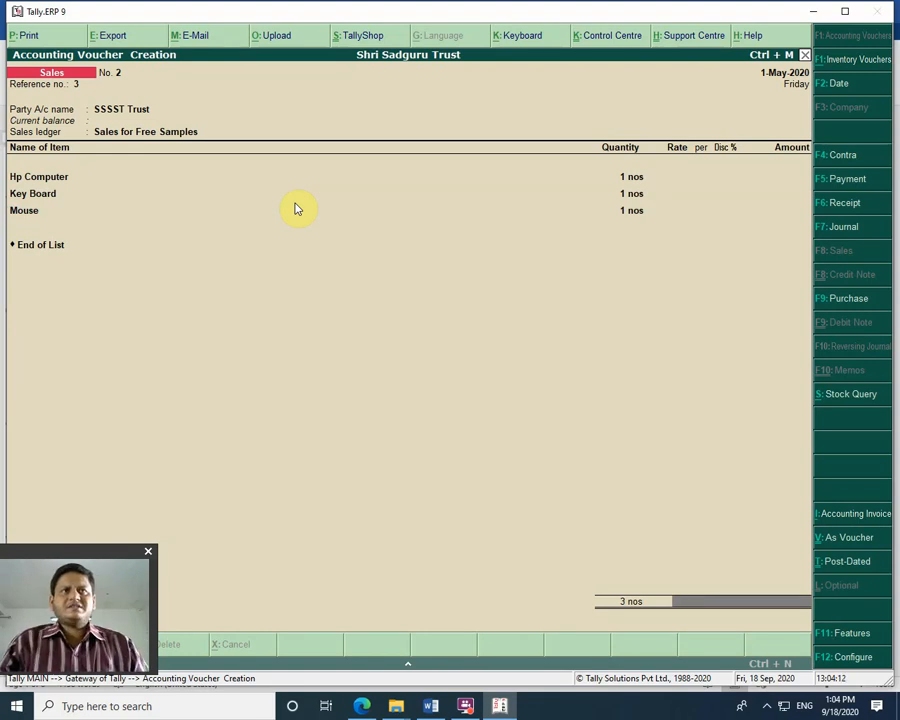
pyautogui.press('Return')
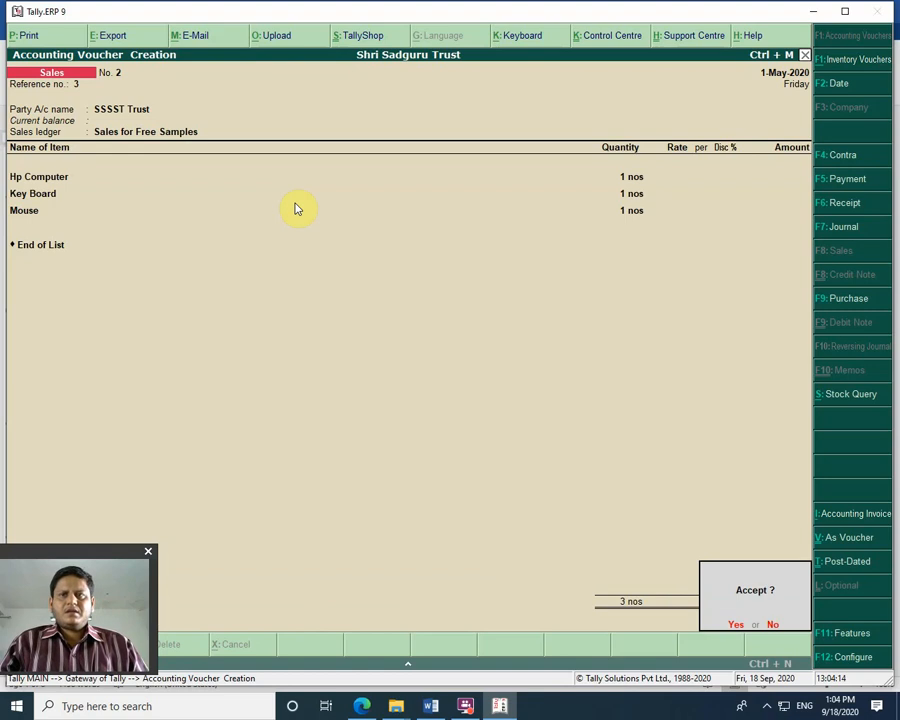
pyautogui.press('Return')
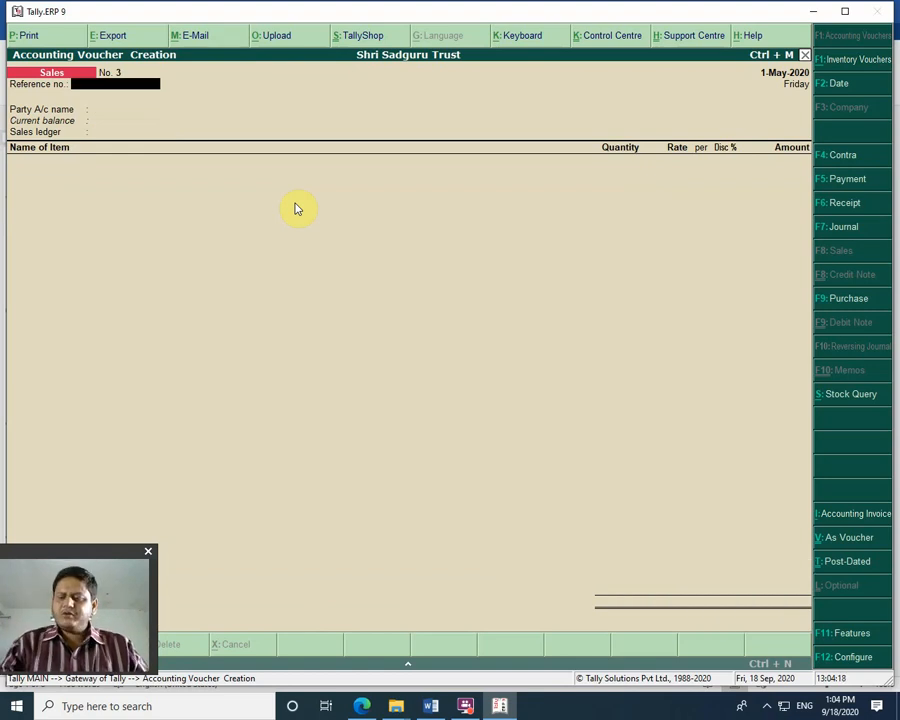
# Step: Check the remaining stock quantities through a trial sales voucher with reference number 2, the first debtor and Sales A/c, then leave it unsaved
pyautogui.write('2')
pyautogui.press('Return')
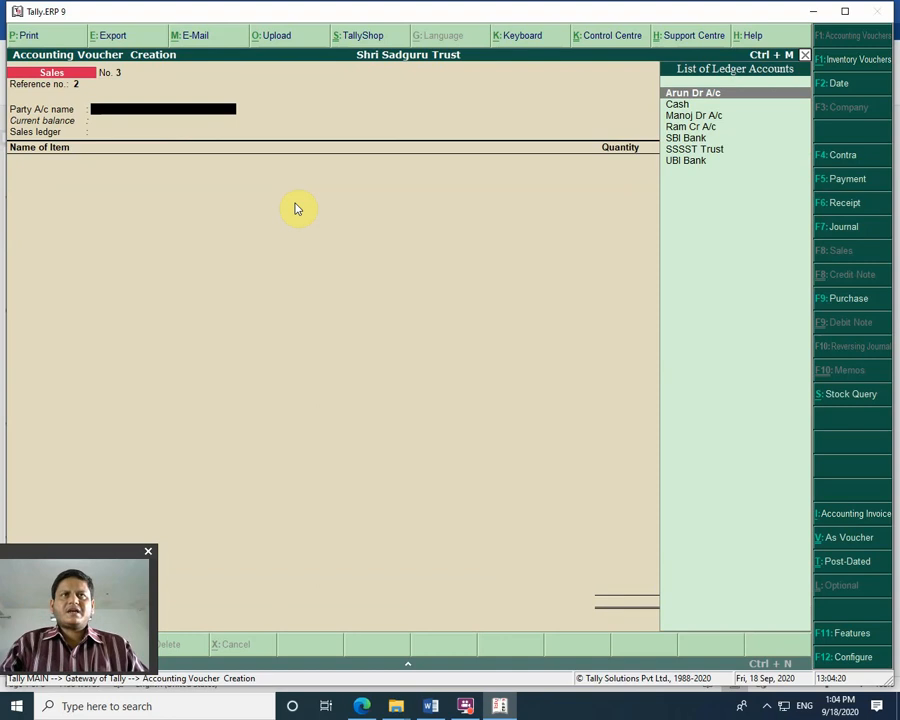
pyautogui.press('Return')
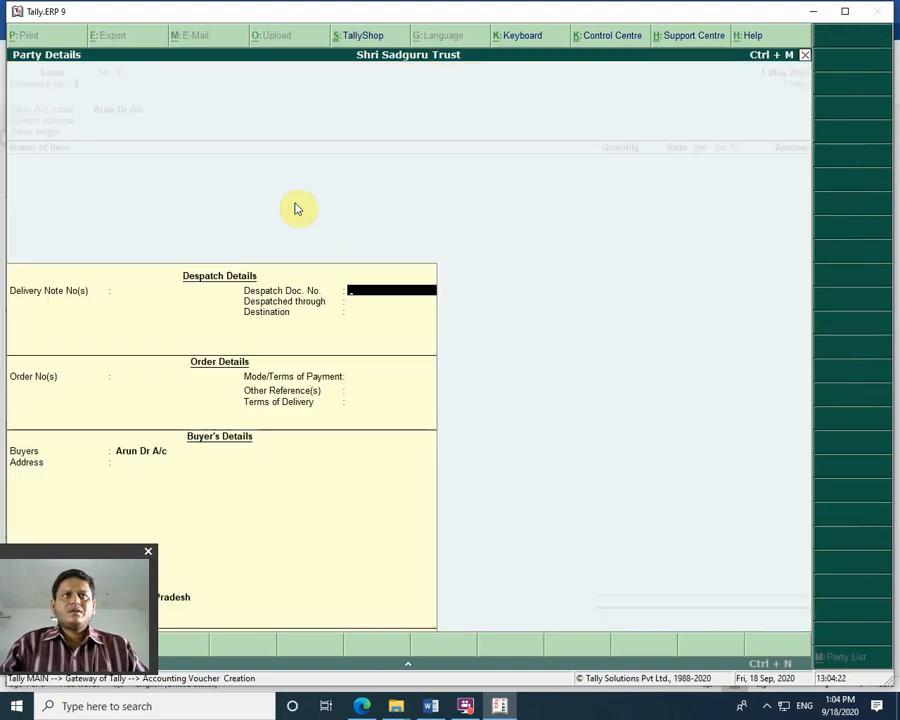
pyautogui.press('Return')
pyautogui.press('Return')
pyautogui.press('Return')
pyautogui.press('Return')
pyautogui.press('Return')
pyautogui.press('Return')
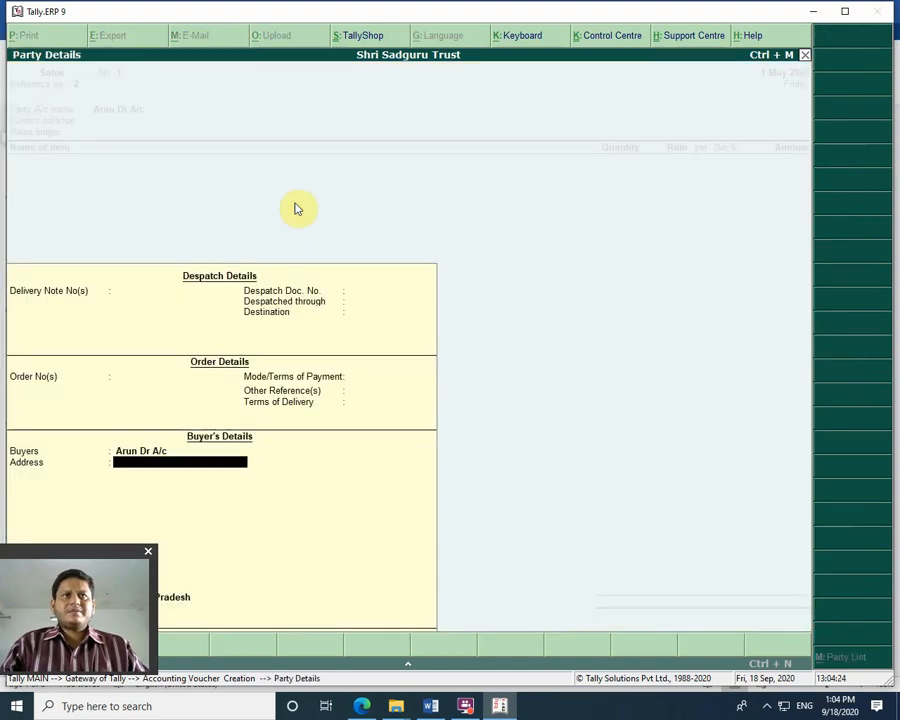
pyautogui.press('Return')
pyautogui.press('Return')
pyautogui.press('Return')
pyautogui.press('Return')
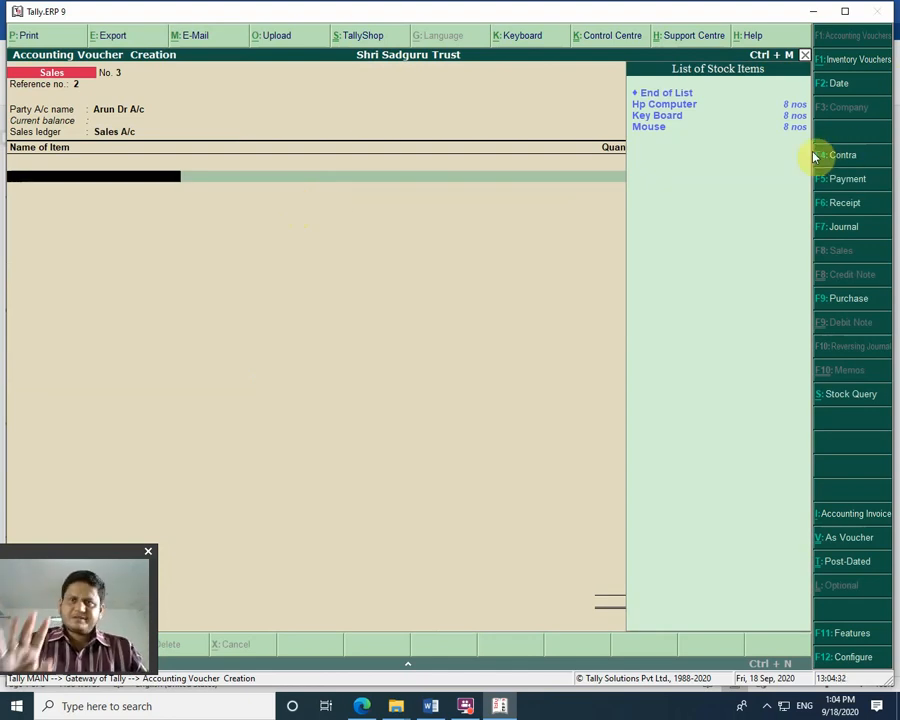
pyautogui.press('Escape')
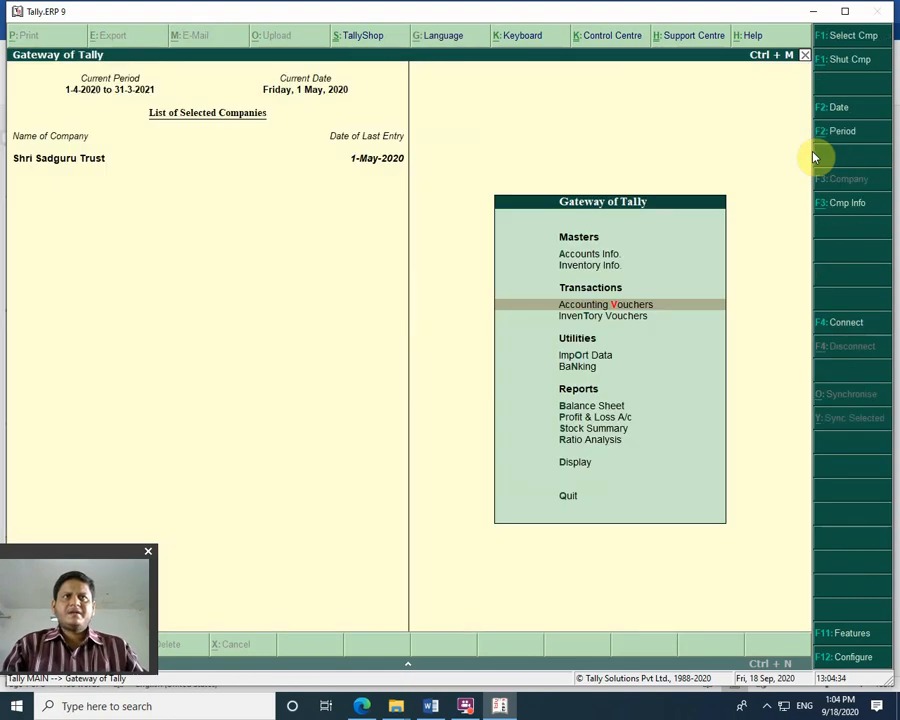
pyautogui.press('Escape')
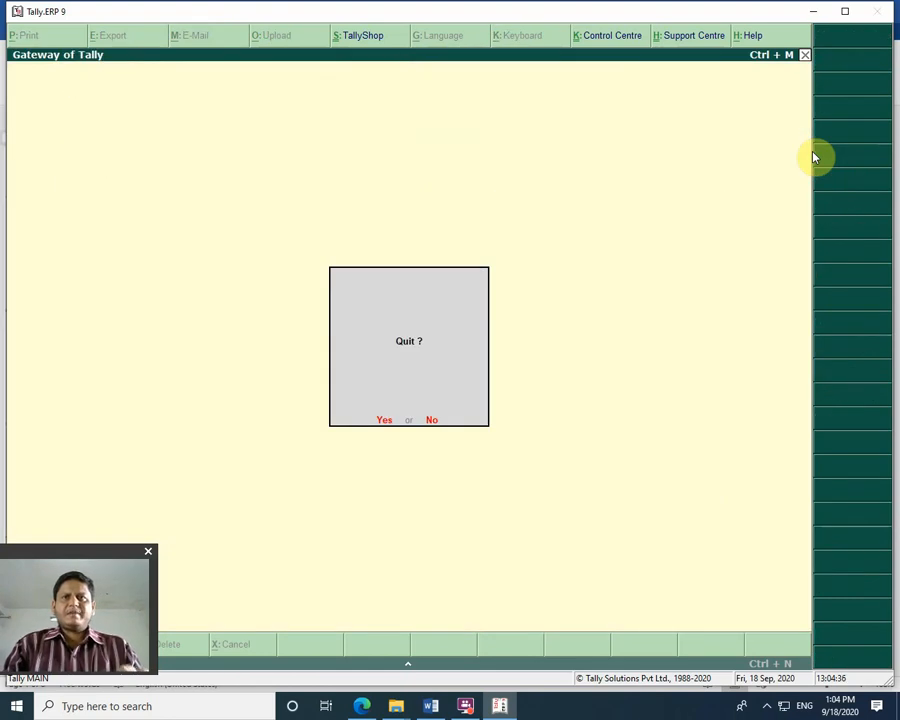
pyautogui.press('n')
# Step: Open the Balance Sheet and drill down into its Profit & Loss A/c
pyautogui.press('Down')
pyautogui.press('Down')
pyautogui.press('Down')
pyautogui.press('Down')
pyautogui.press('Down')
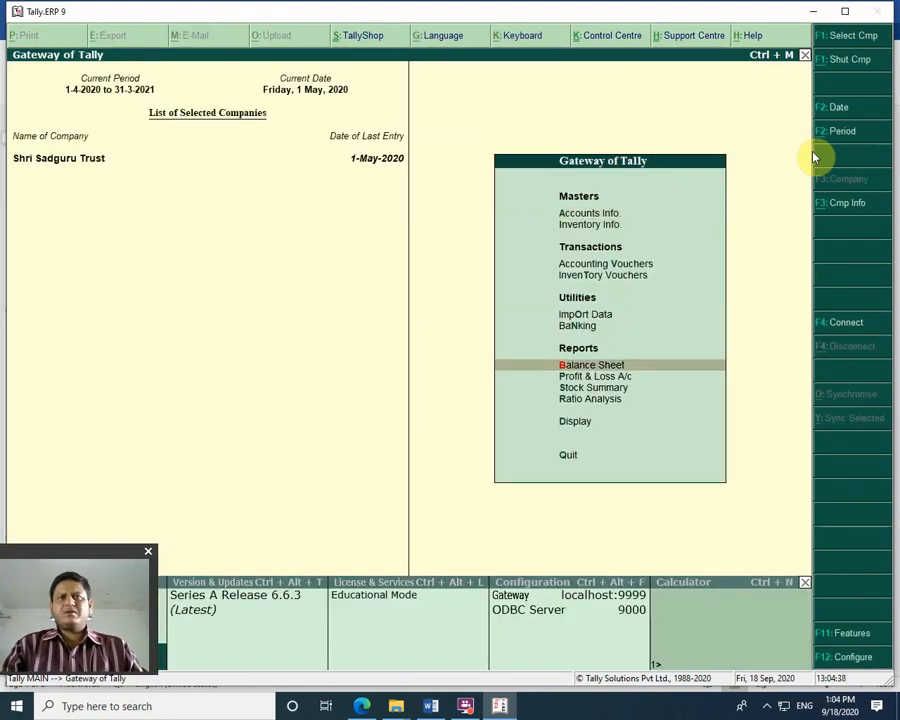
pyautogui.press('Return')
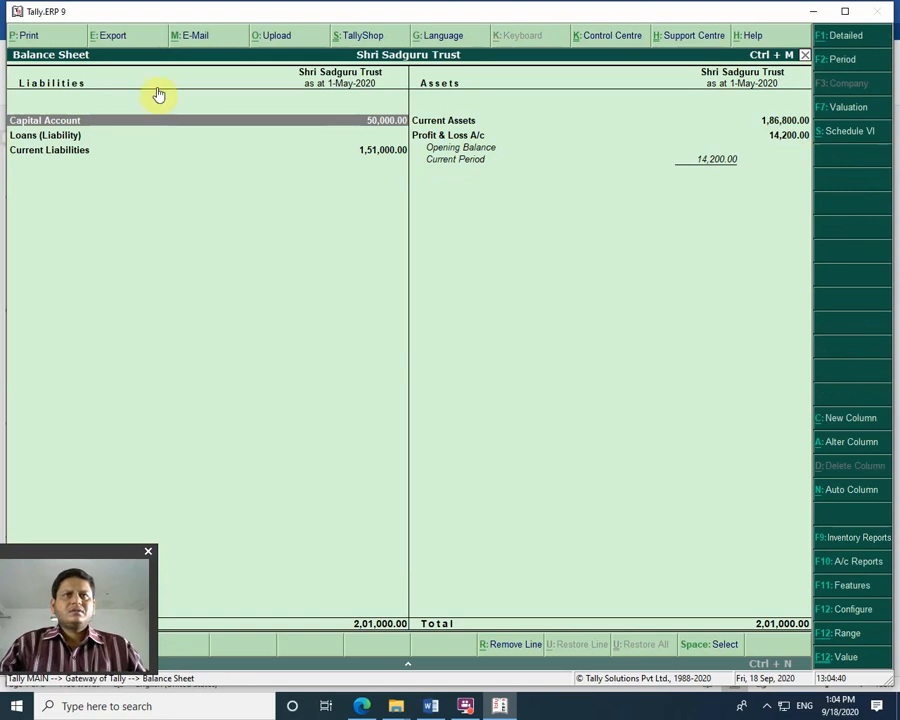
pyautogui.click(470, 137)
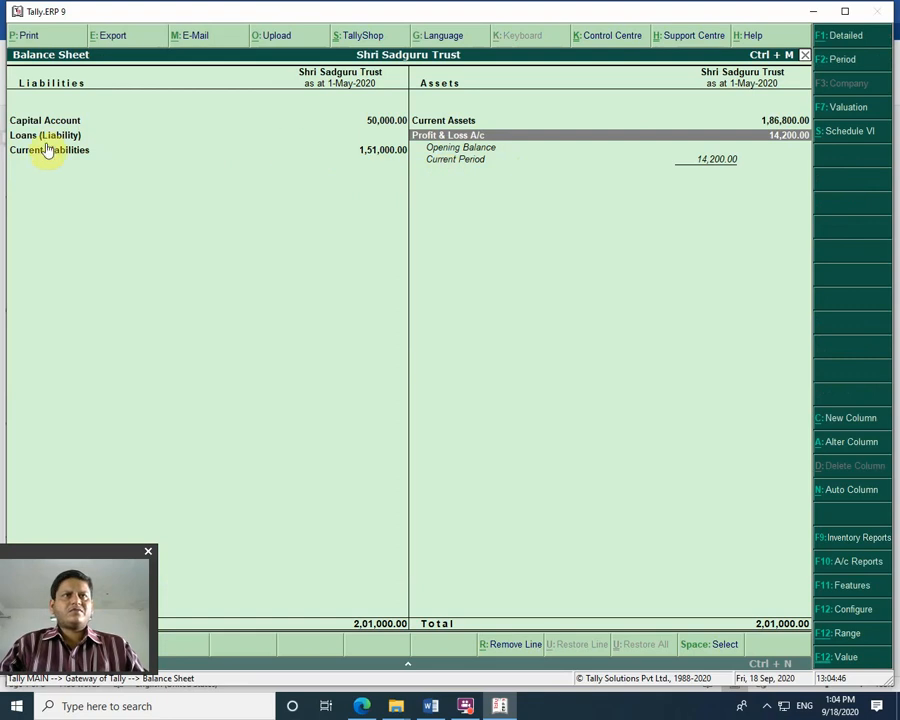
pyautogui.press('Return')
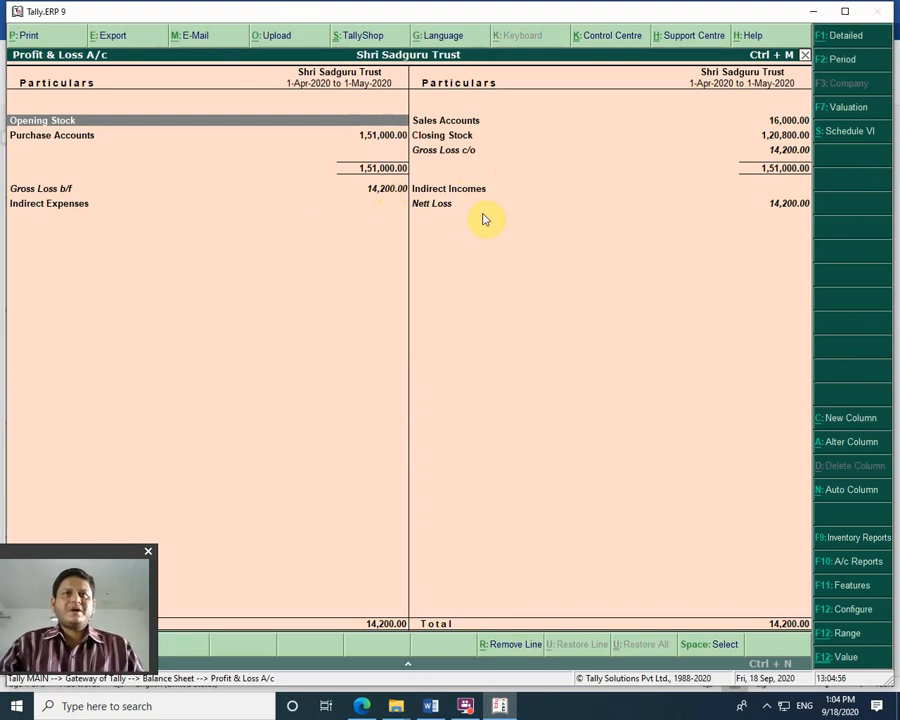
# Step: Examine the Gross Loss b/f and Nett Loss lines of the Profit & Loss A/c
pyautogui.press('Down')
pyautogui.press('Down')
pyautogui.press('Down')
pyautogui.press('Up')
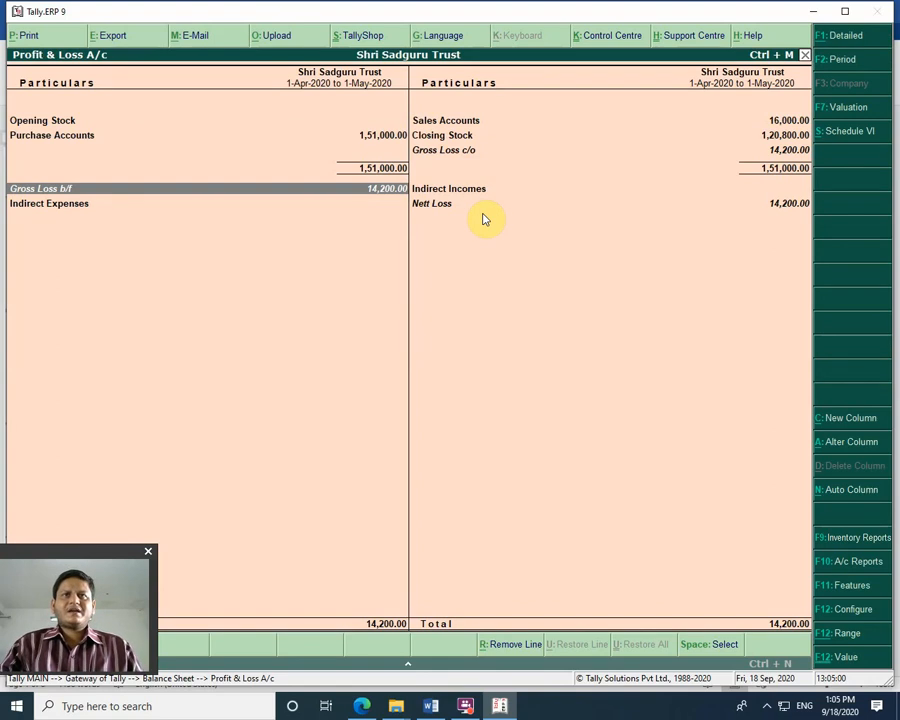
pyautogui.click(437, 207)
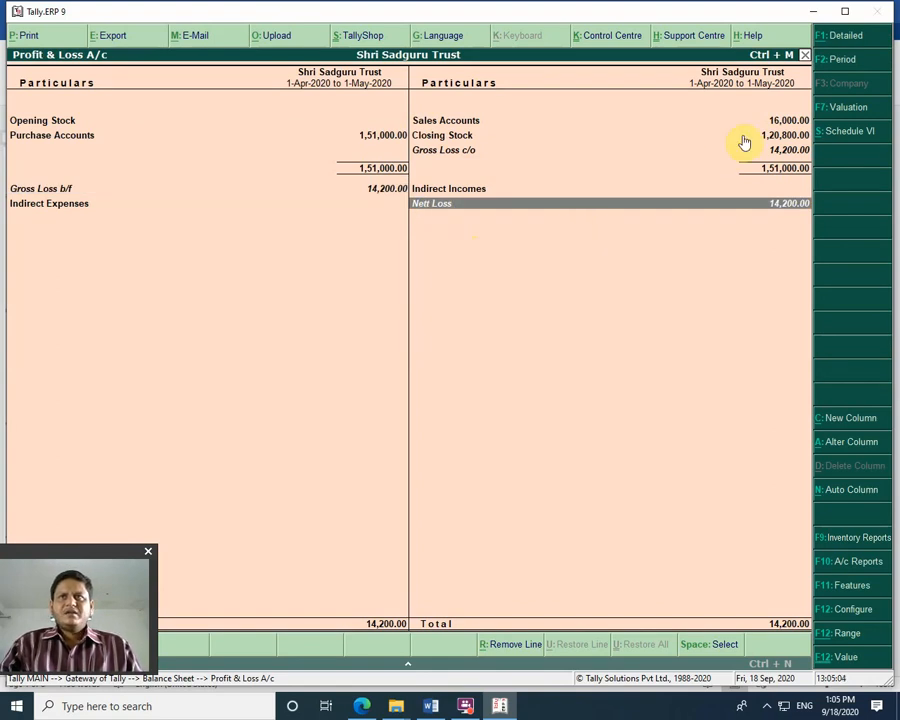
# Step: Drill down from Sales Accounts to the monthly summary of the Sales A/c ledger
pyautogui.click(789, 122)
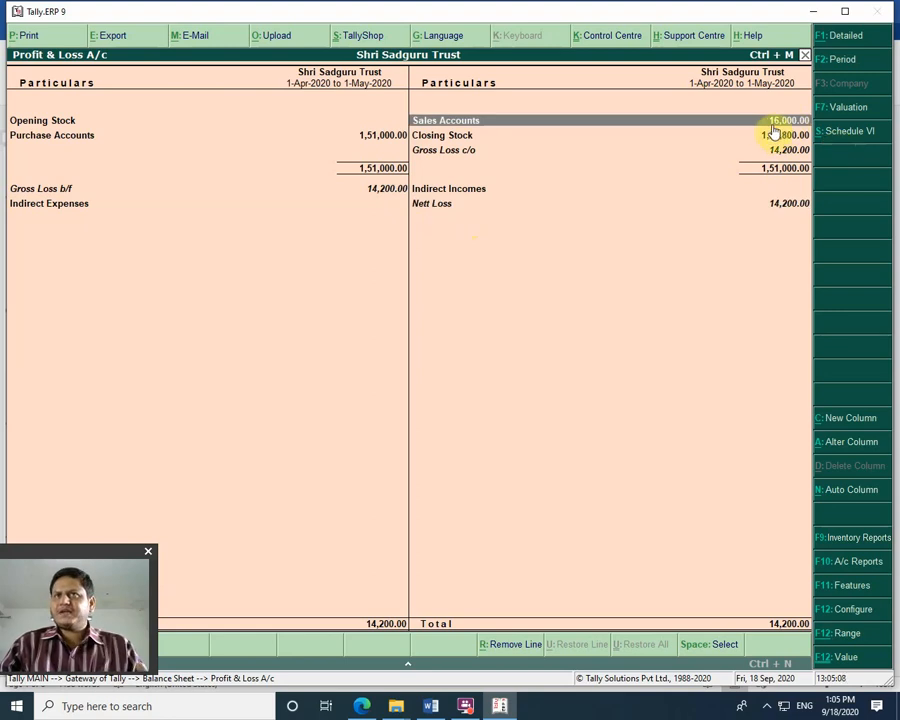
pyautogui.press('Return')
pyautogui.press('Return')
pyautogui.press('Return')
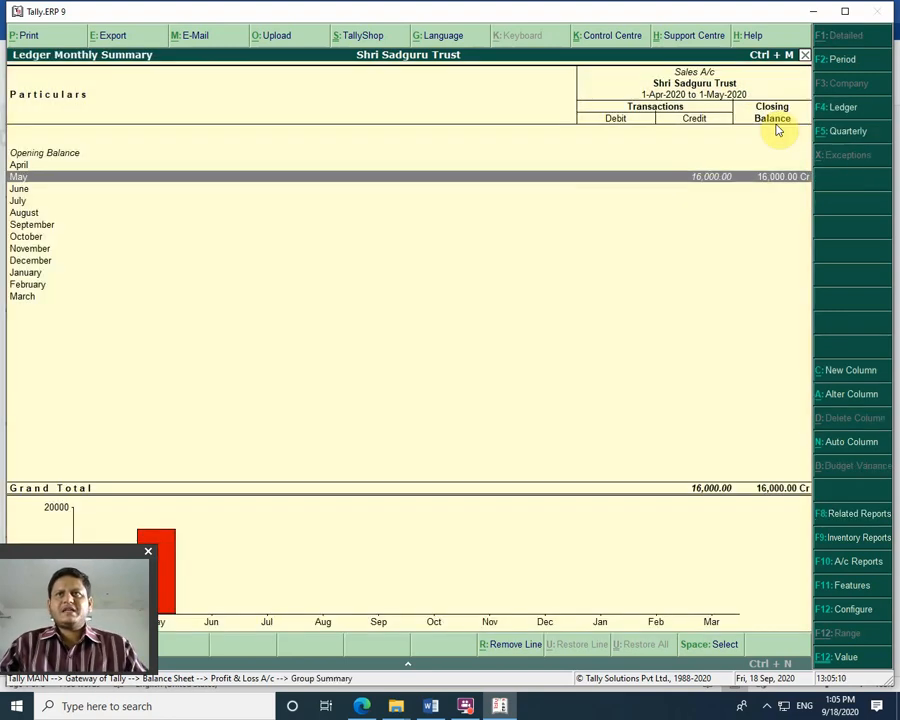
# Step: Return to the Profit & Loss A/c and check its Closing Stock and Gross Loss c/o lines
pyautogui.press('Escape')
pyautogui.press('Escape')
pyautogui.press('Escape')
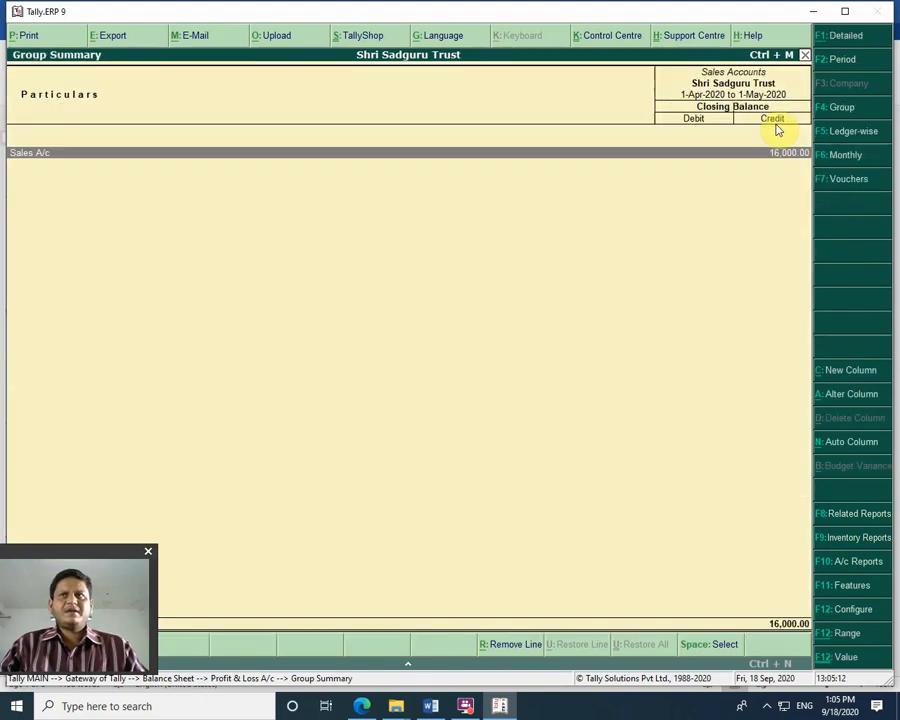
pyautogui.press('Down')
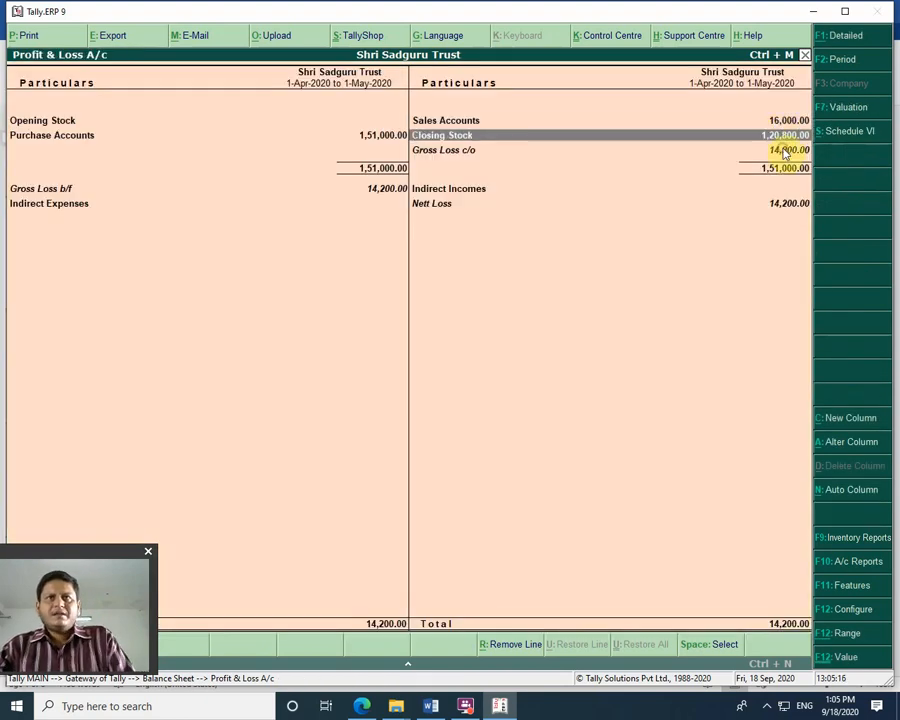
pyautogui.click(783, 150)
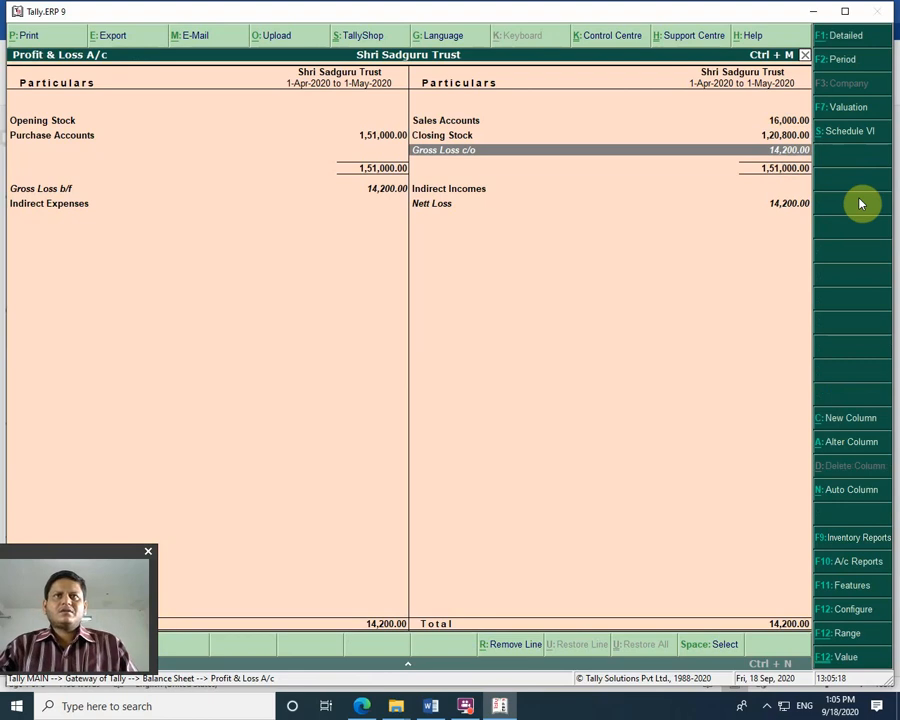
# Step: Drill down from Closing Stock to the Stock Summary and review the closing balances of the stock items
pyautogui.click(452, 135)
pyautogui.click(451, 135)
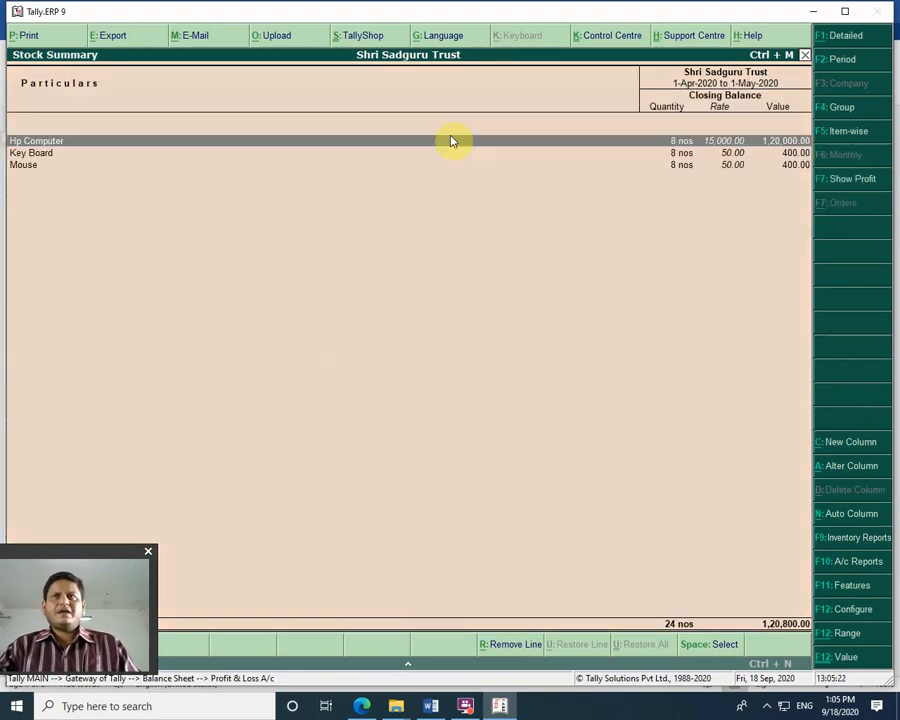
pyautogui.press('Down')
pyautogui.press('Down')
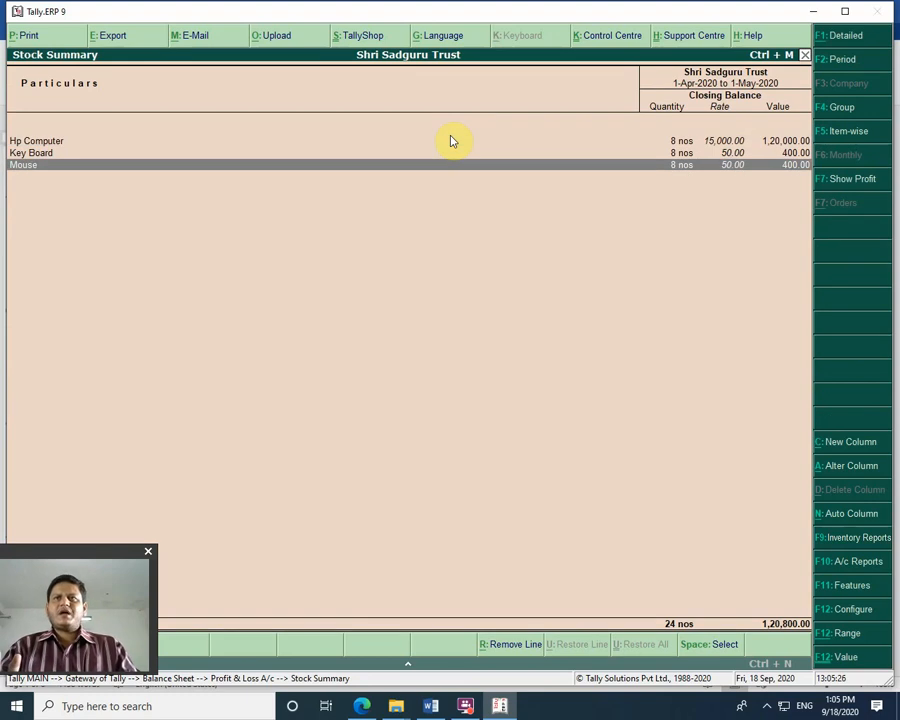
# Step: Go back to the Profit & Loss A/c and examine its Nett Loss, Indirect Expenses and Gross Loss b/f lines
pyautogui.press('Escape')
pyautogui.press('Down')
pyautogui.press('Down')
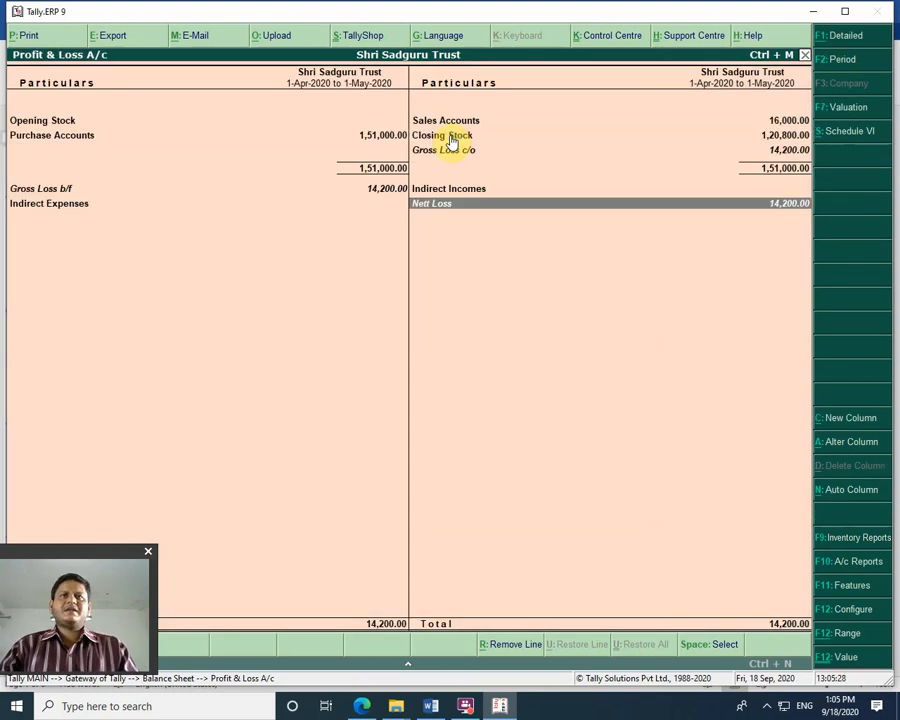
pyautogui.press('Left')
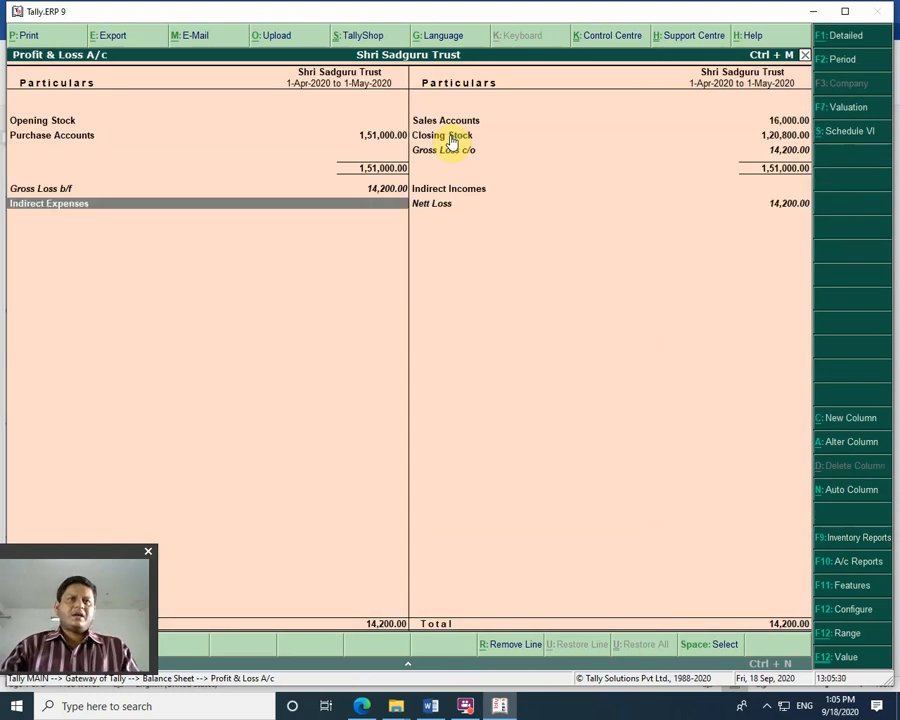
pyautogui.click(372, 190)
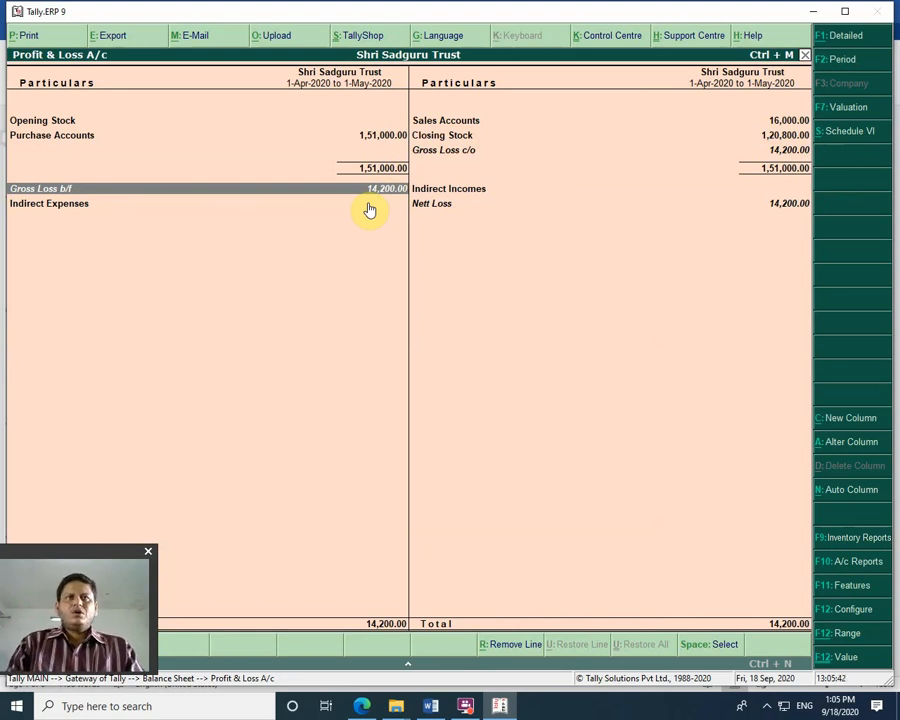
# Step: Leave the financial reports and open the Day Book for 1-May-2020
pyautogui.press('Escape')
pyautogui.press('Escape')
pyautogui.press('Escape')
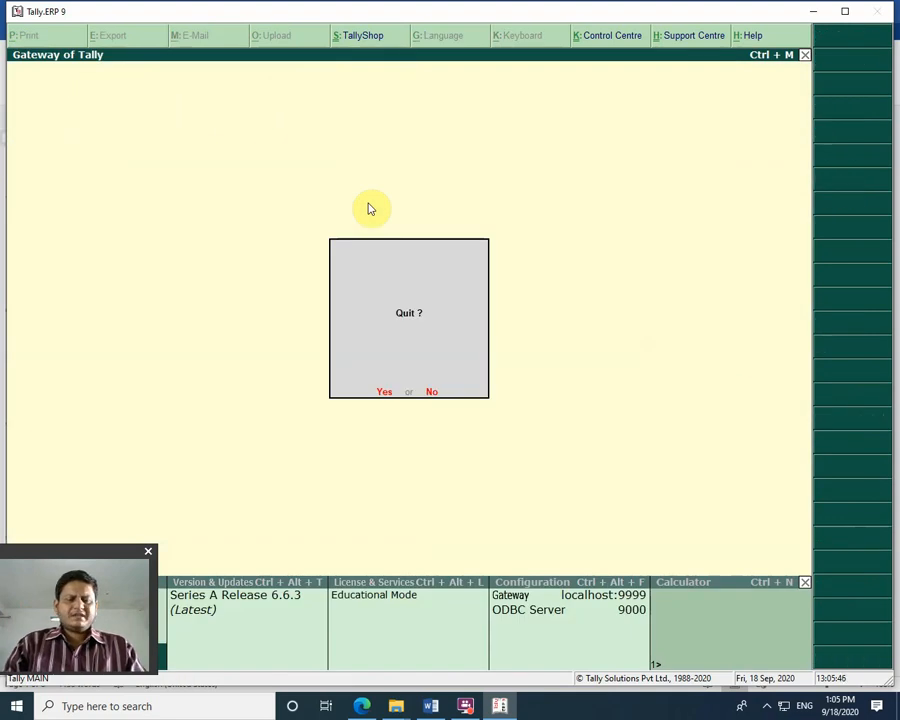
pyautogui.press('n')
pyautogui.press('Down')
pyautogui.press('Down')
pyautogui.press('Down')
pyautogui.press('Down')
pyautogui.press('Down')
pyautogui.press('Down')
pyautogui.press('Down')
pyautogui.press('Down')
pyautogui.press('Down')
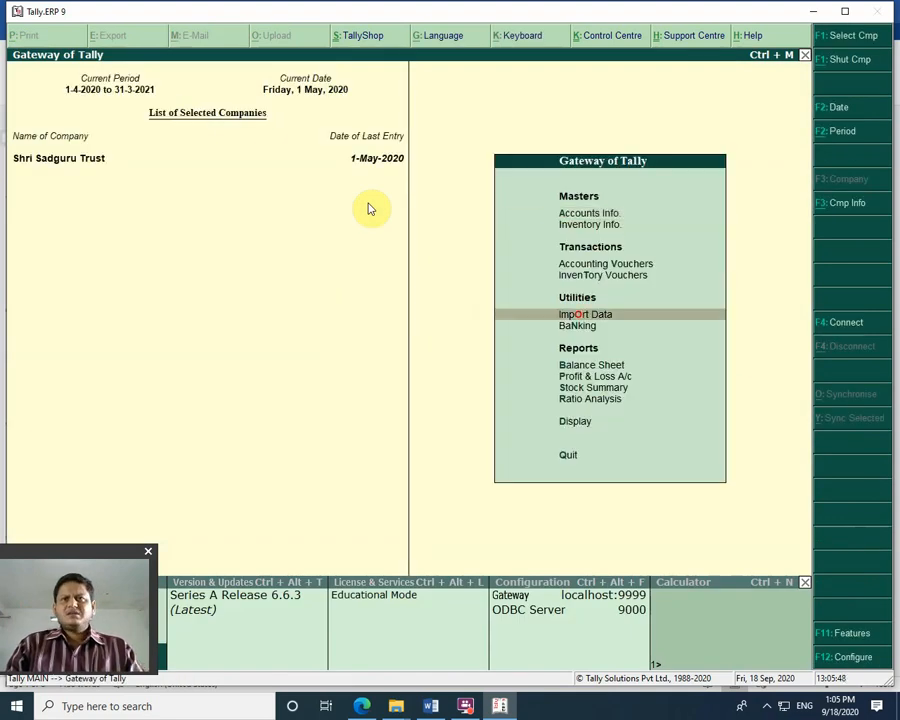
pyautogui.press('Down')
pyautogui.press('Return')
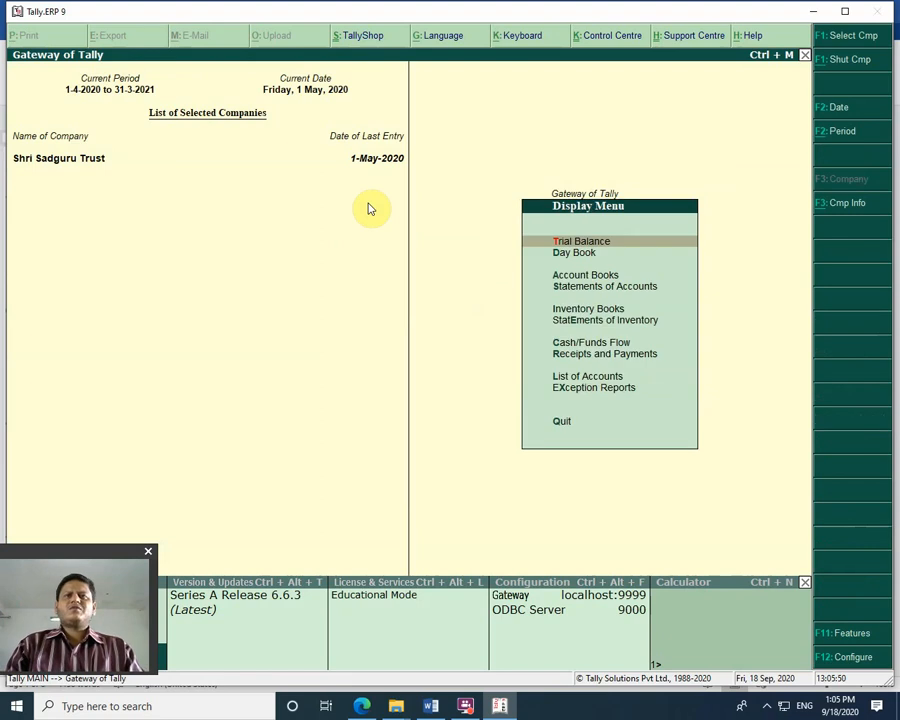
pyautogui.press('Down')
pyautogui.press('Return')
pyautogui.press('Down')
pyautogui.press('Down')
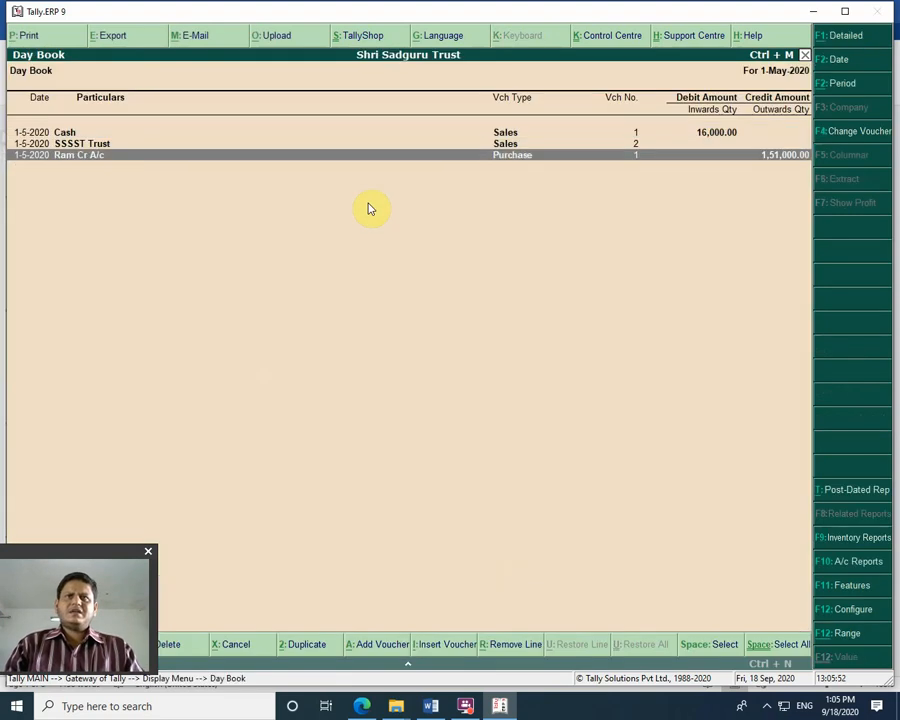
# Step: Delete the SSSST Trust sales voucher no. 2 and leave the Day Book
pyautogui.press('Up')
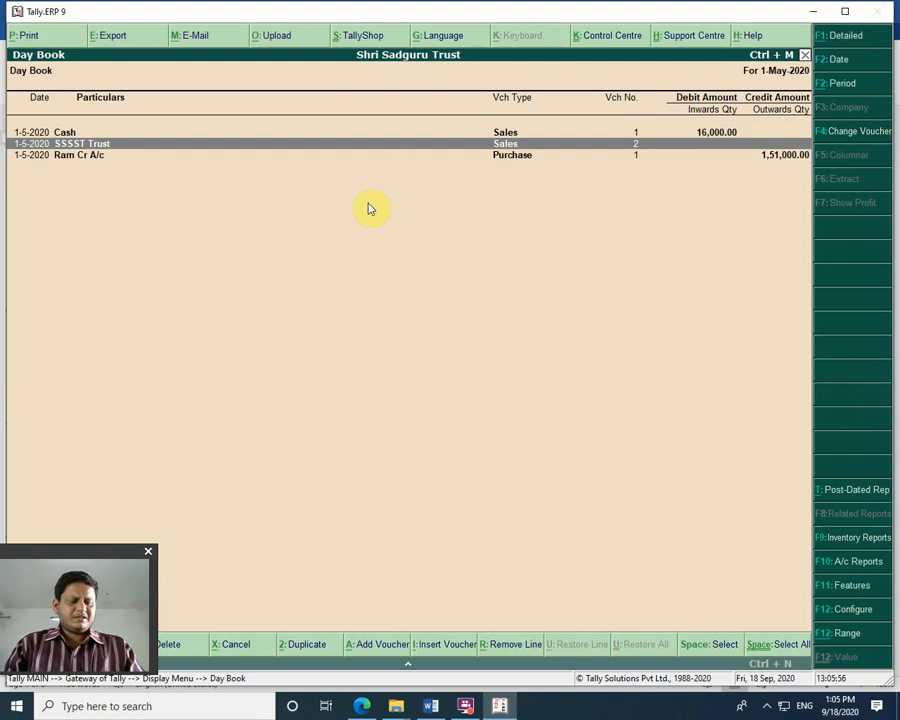
pyautogui.hotkey('alt', 'd')
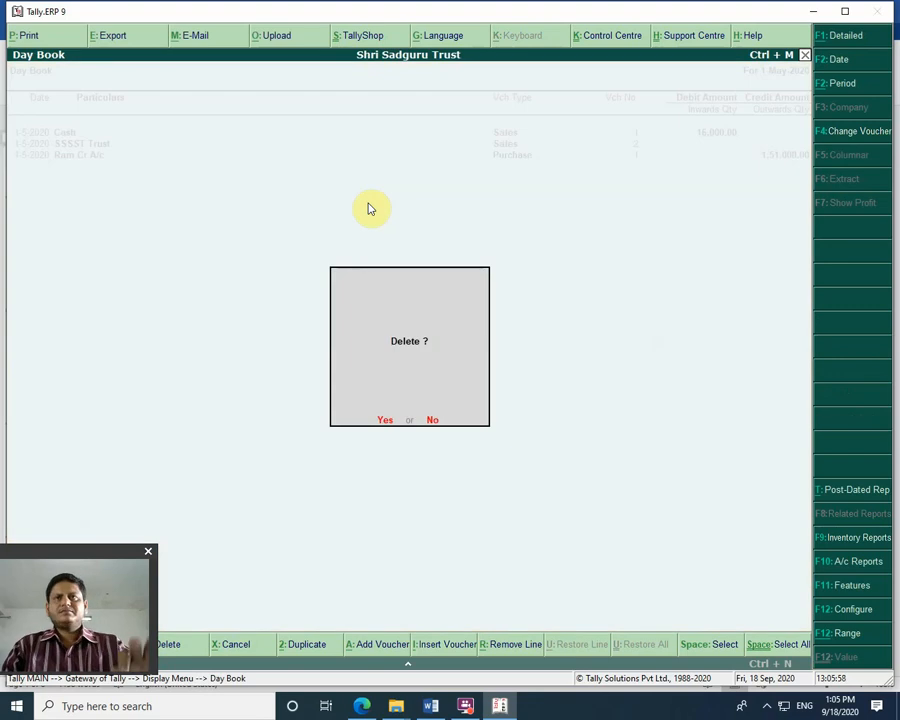
pyautogui.press('y')
pyautogui.press('Escape')
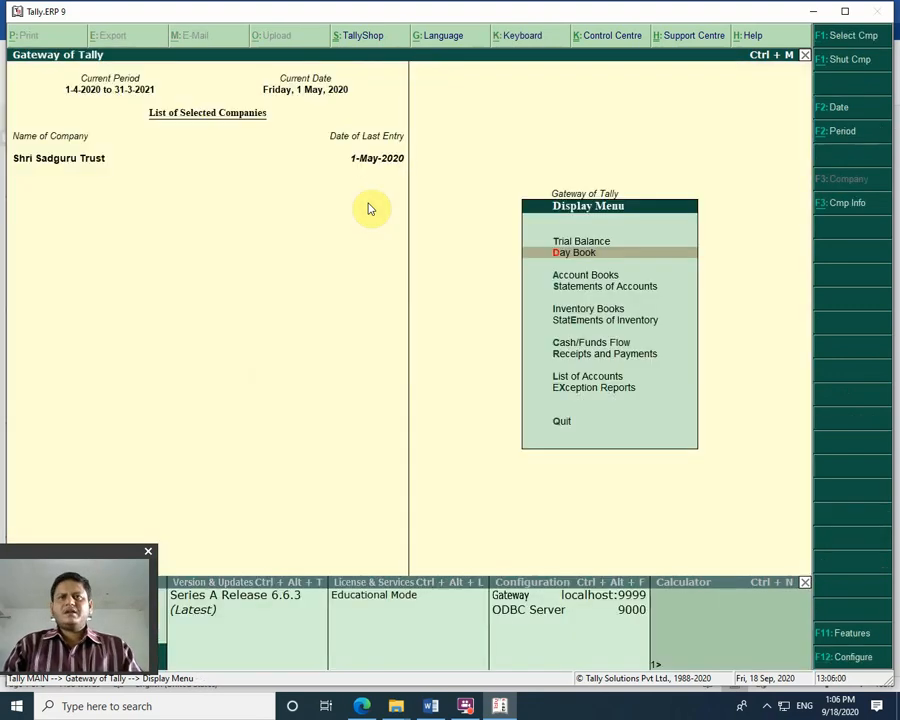
# Step: Check the Balance Sheet's Profit & Loss A/c and Current Assets figures, then close the report
pyautogui.press('Escape')
pyautogui.press('Up')
pyautogui.press('Up')
pyautogui.press('Up')
pyautogui.press('Up')
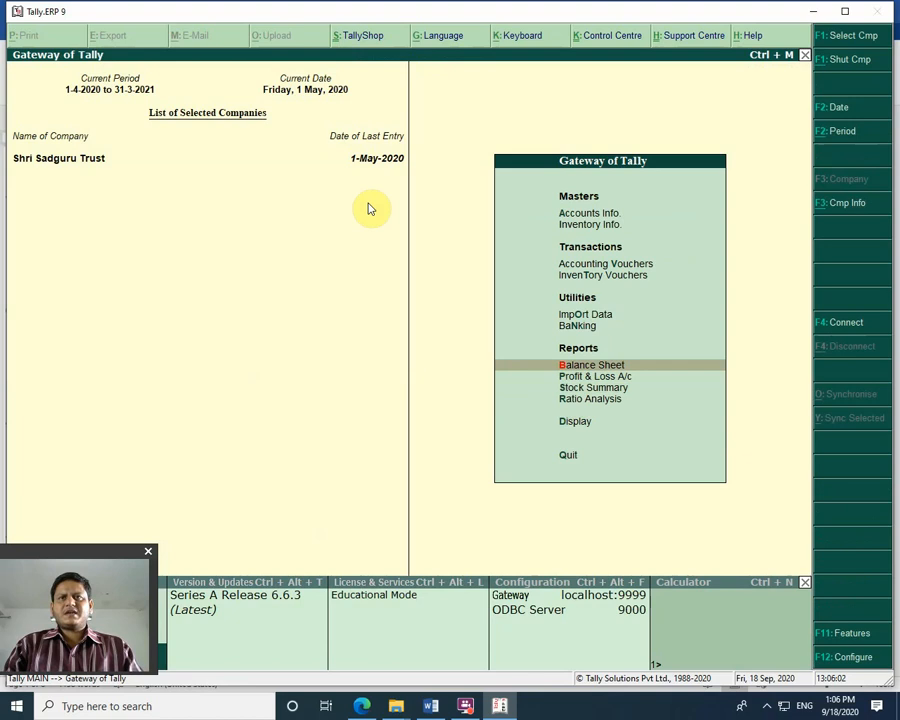
pyautogui.press('Return')
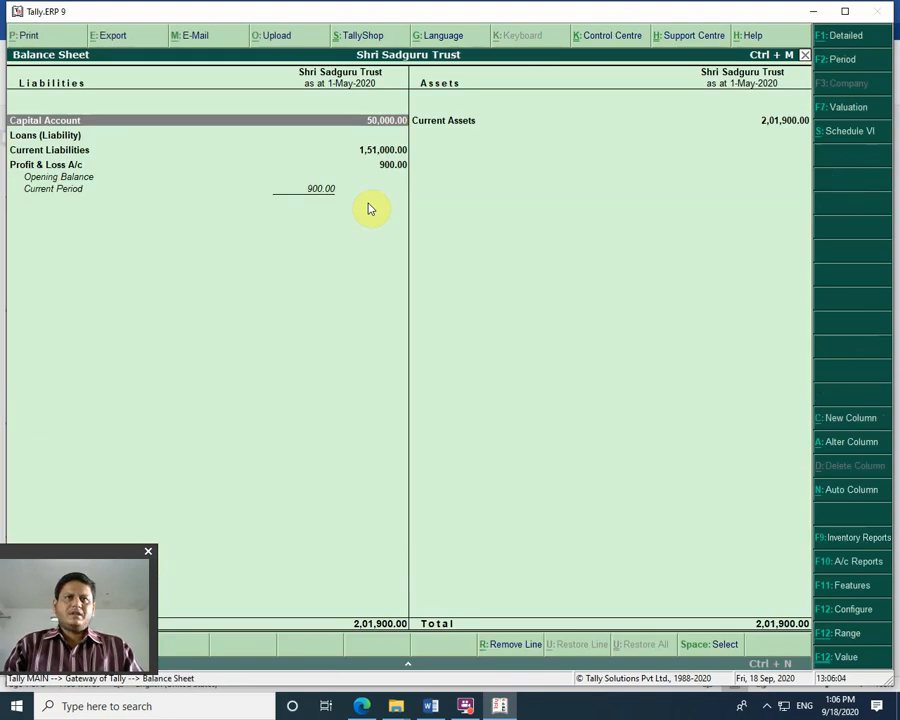
pyautogui.press('Escape')
pyautogui.press('Escape')
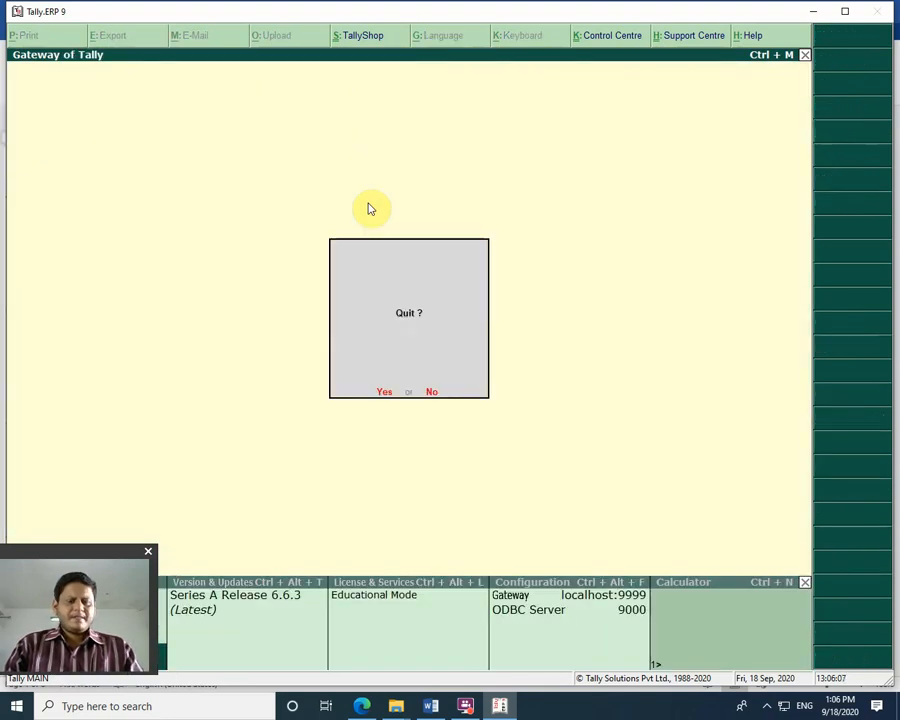
# Step: Start a new journal voucher from Accounting Vouchers, keeping the company open
pyautogui.press('n')
pyautogui.press('Down')
pyautogui.press('Down')
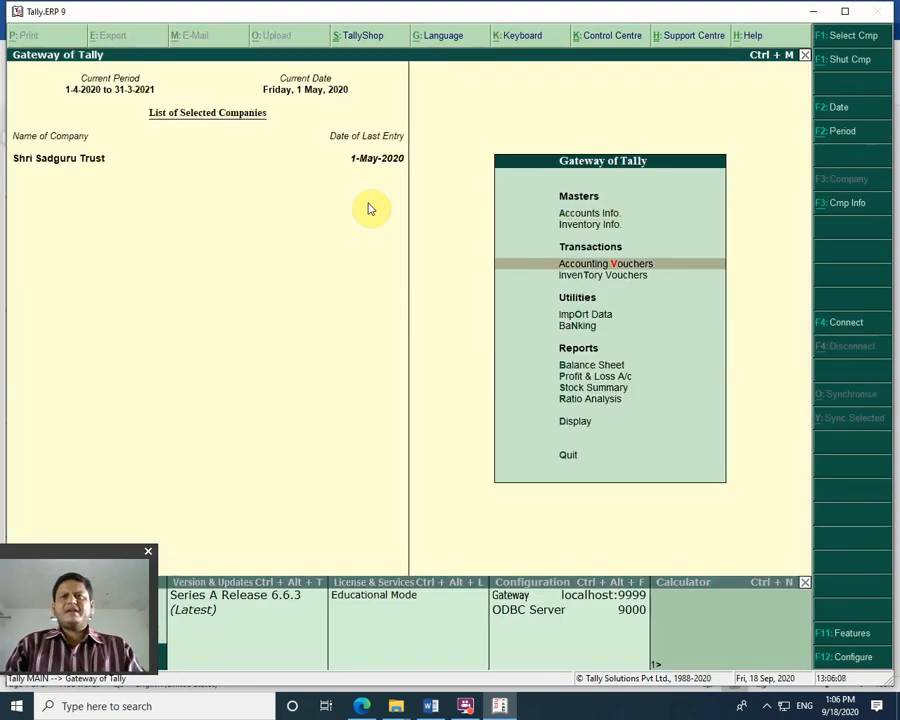
pyautogui.press('Return')
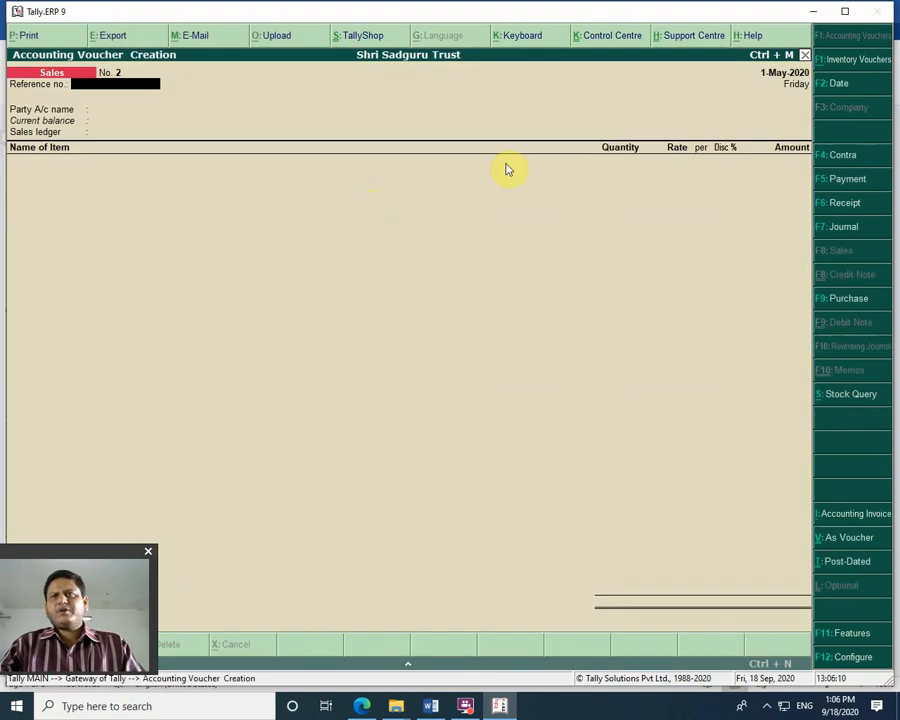
pyautogui.click(846, 228)
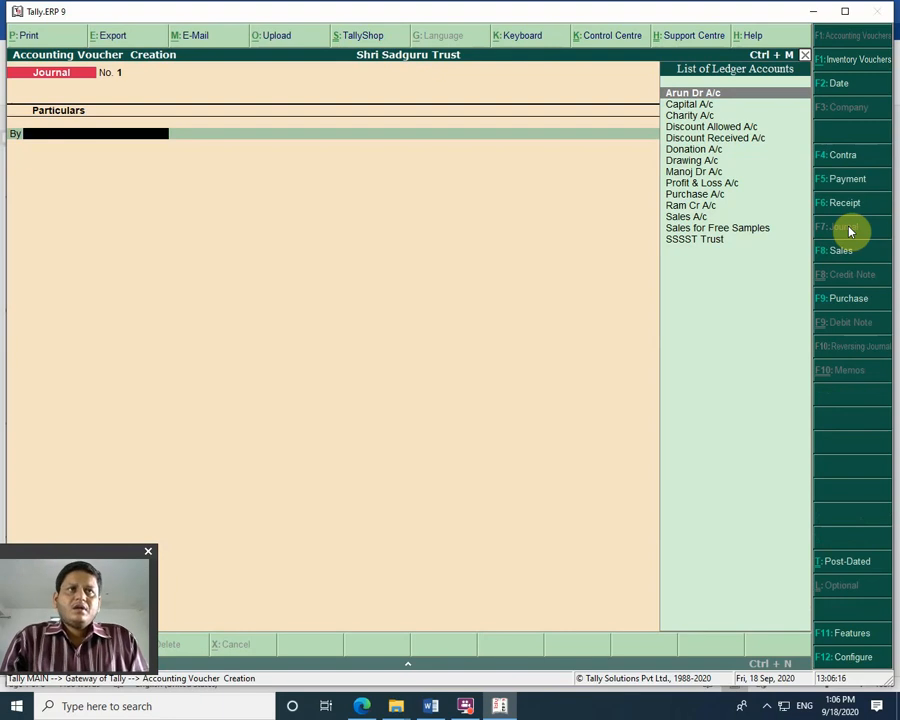
# Step: Try Charity A/c as the debit ledger of the journal voucher
pyautogui.press('Down')
pyautogui.press('Down')
pyautogui.press('Down')
pyautogui.press('Down')
pyautogui.press('Down')
pyautogui.press('Down')
pyautogui.press('Down')
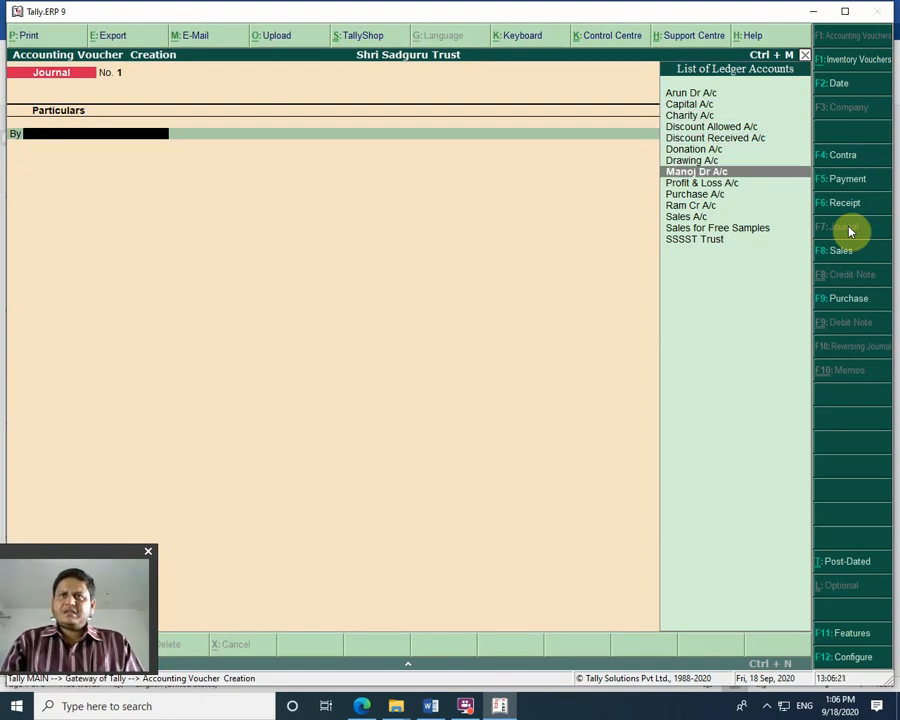
pyautogui.press('Down')
pyautogui.press('Up')
pyautogui.press('Up')
pyautogui.press('Up')
pyautogui.press('Up')
pyautogui.press('Up')
pyautogui.press('Up')
pyautogui.press('Up')
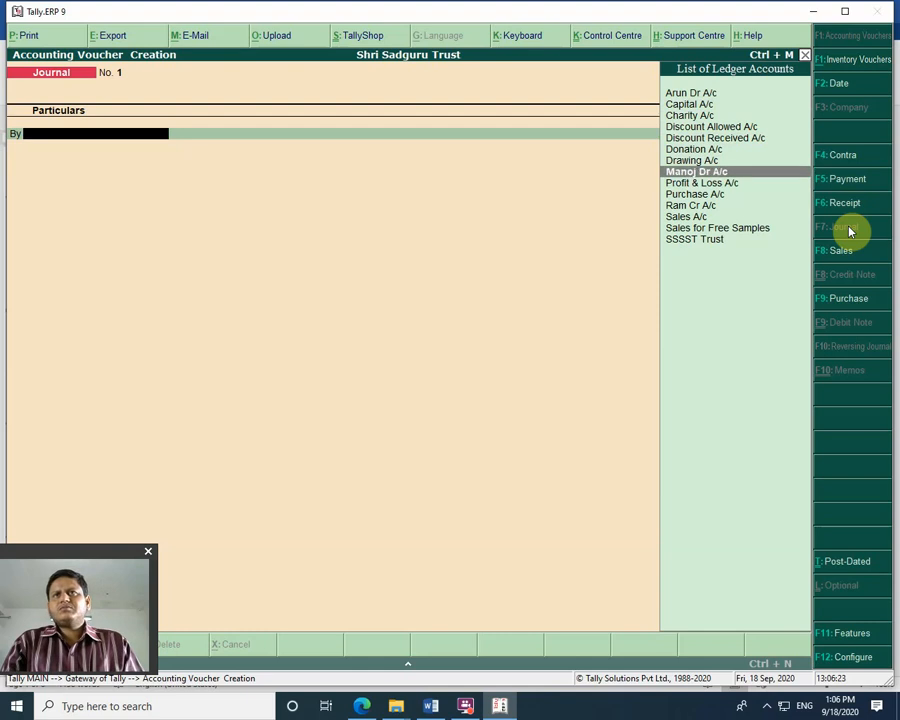
pyautogui.press('Down')
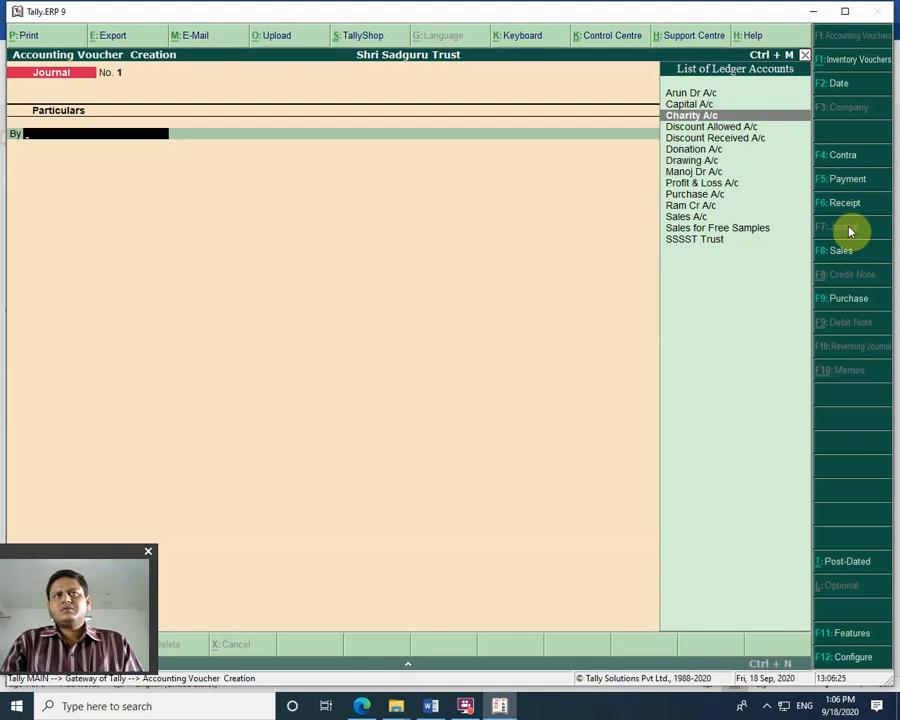
pyautogui.press('Return')
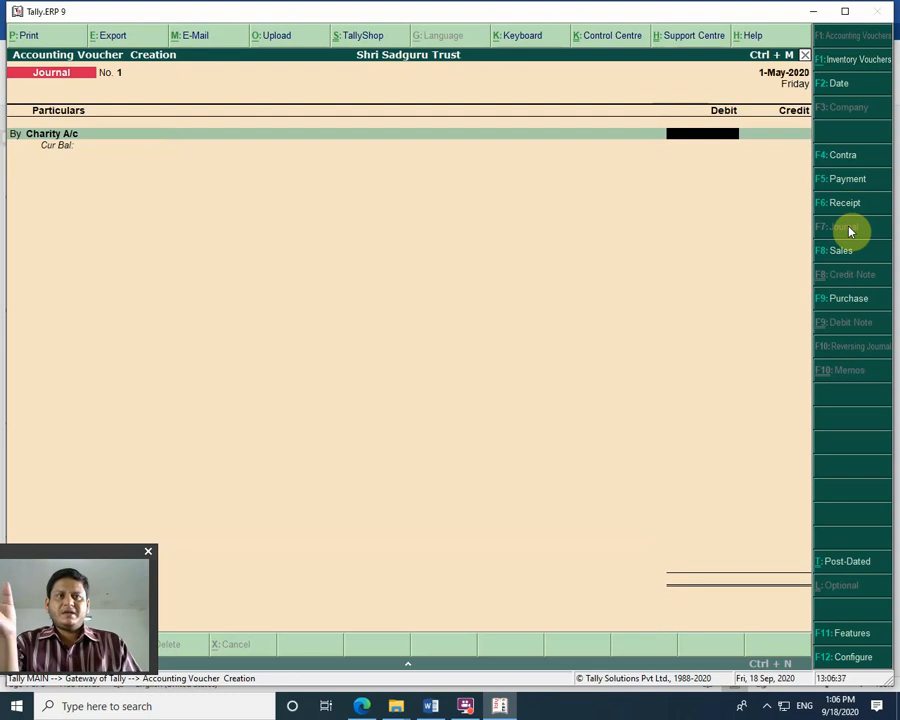
# Step: Replace the journal's debit ledger with Sales for Free Samples
pyautogui.press('BackSpace')
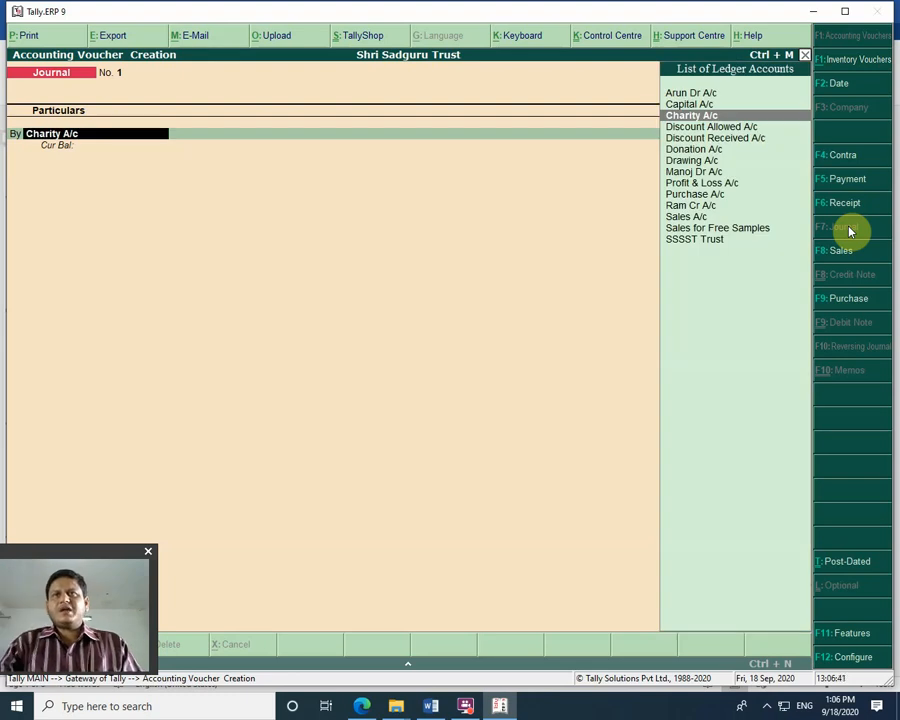
pyautogui.press('Down')
pyautogui.press('Down')
pyautogui.press('Down')
pyautogui.press('Down')
pyautogui.press('Down')
pyautogui.press('Down')
pyautogui.press('Down')
pyautogui.press('Down')
pyautogui.press('Down')
pyautogui.press('Down')
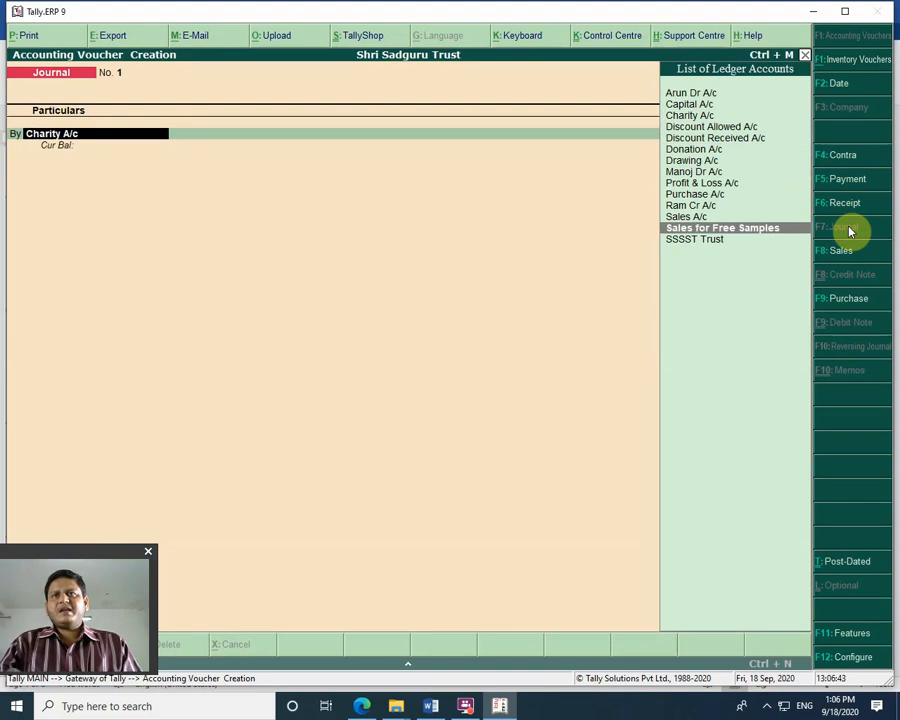
pyautogui.press('Return')
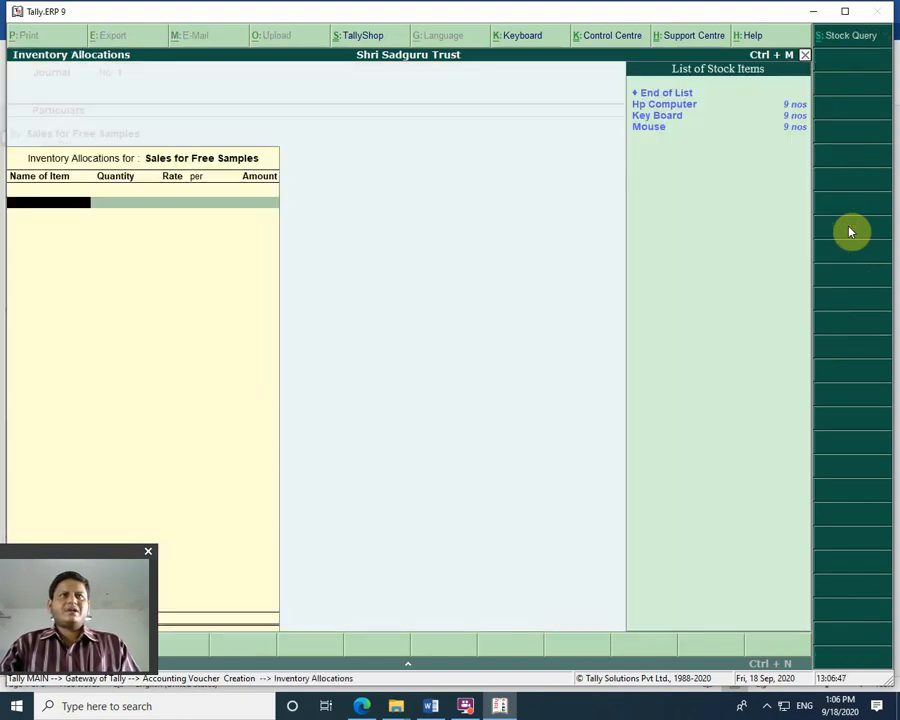
# Step: Allocate 1 nos of Hp Computer at a rate of 15,000.00 to Sales for Free Samples
pyautogui.press('Down')
pyautogui.press('Down')
pyautogui.press('Up')
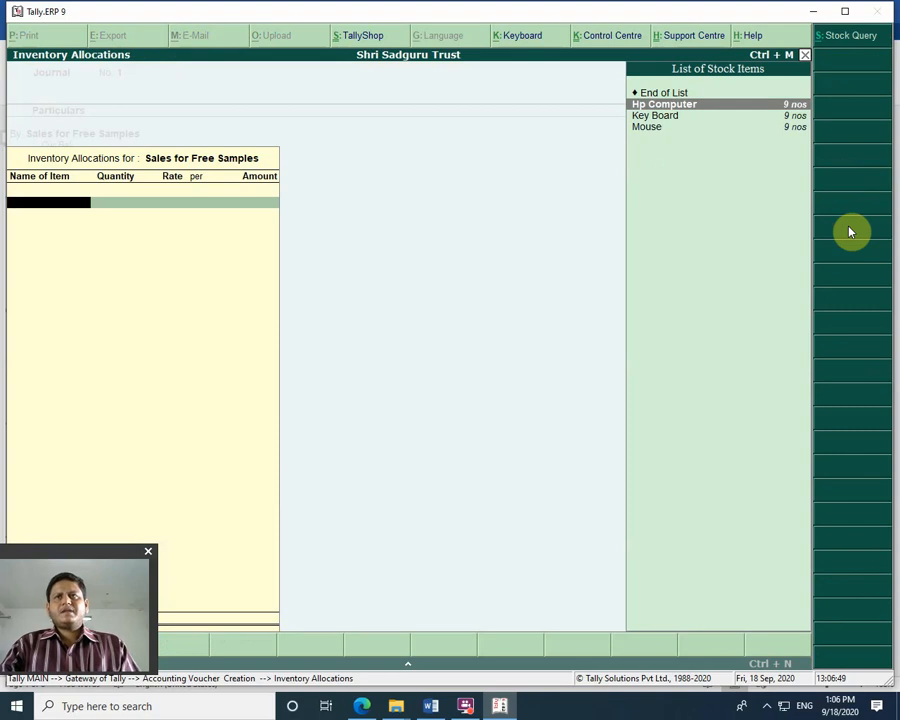
pyautogui.press('Return')
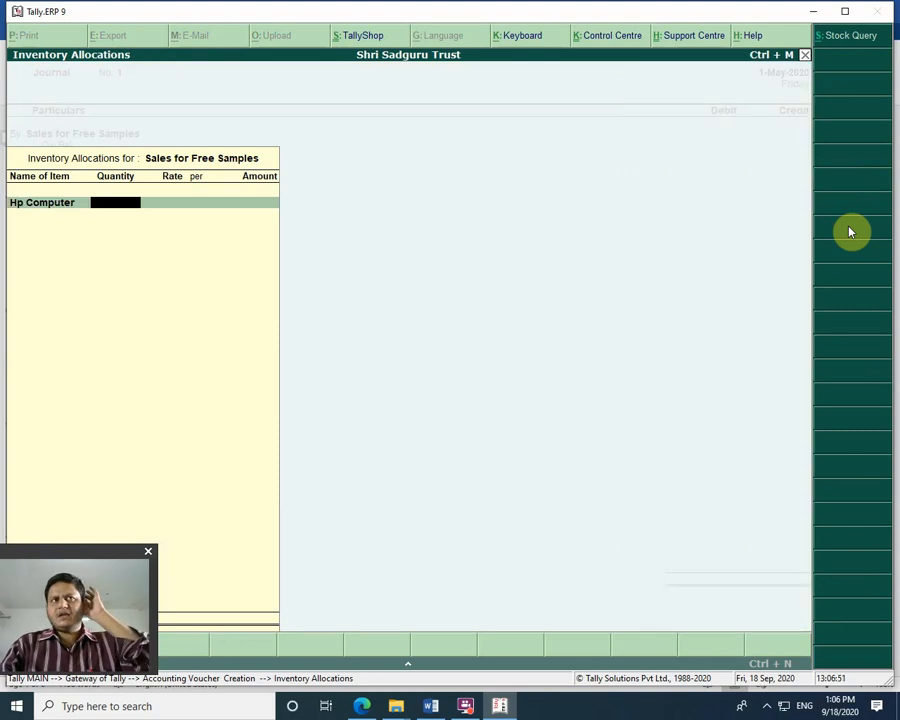
pyautogui.write('1')
pyautogui.press('Return')
pyautogui.press('Return')
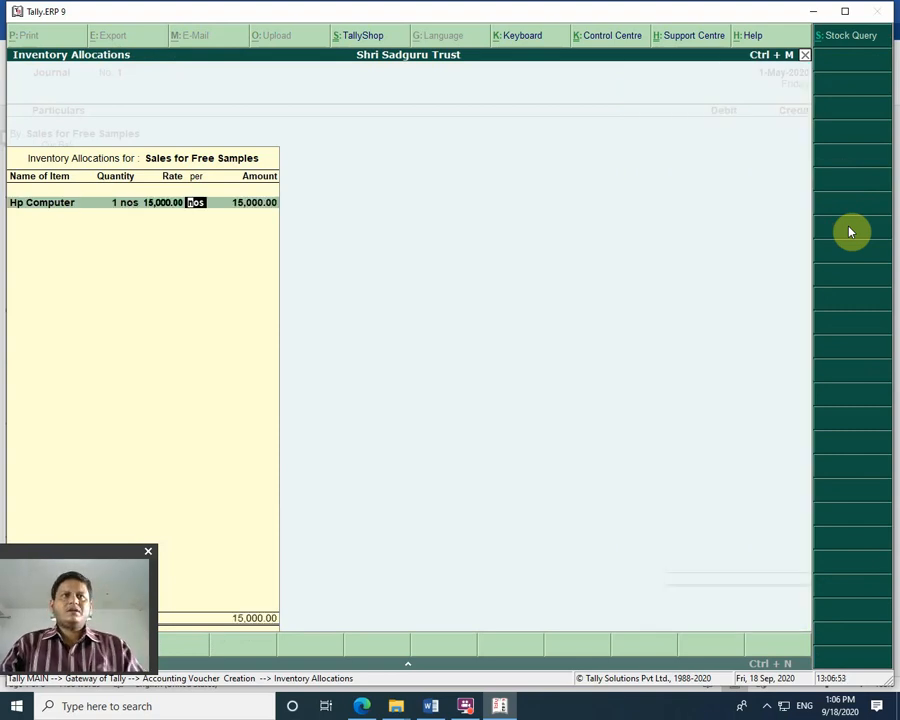
# Step: Try to clear the Hp Computer rate, then finish the inventory allocation for Sales for Free Samples
pyautogui.hotkey('shift', 'Tab')
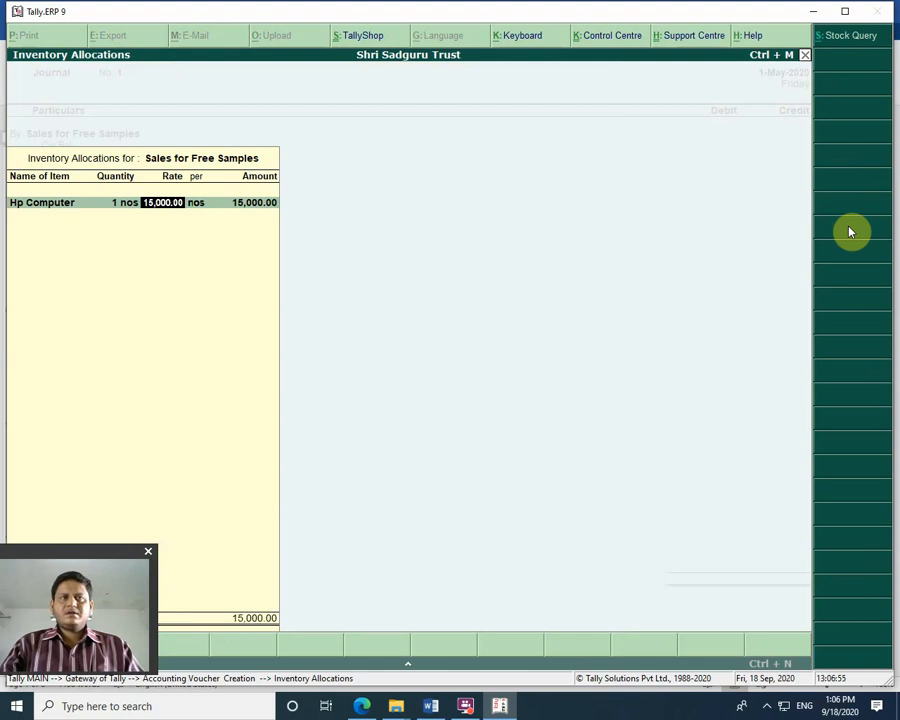
pyautogui.press('Delete')
pyautogui.press('Delete')
pyautogui.press('Delete')
pyautogui.press('Delete')
pyautogui.press('Delete')
pyautogui.press('Delete')
pyautogui.press('Delete')
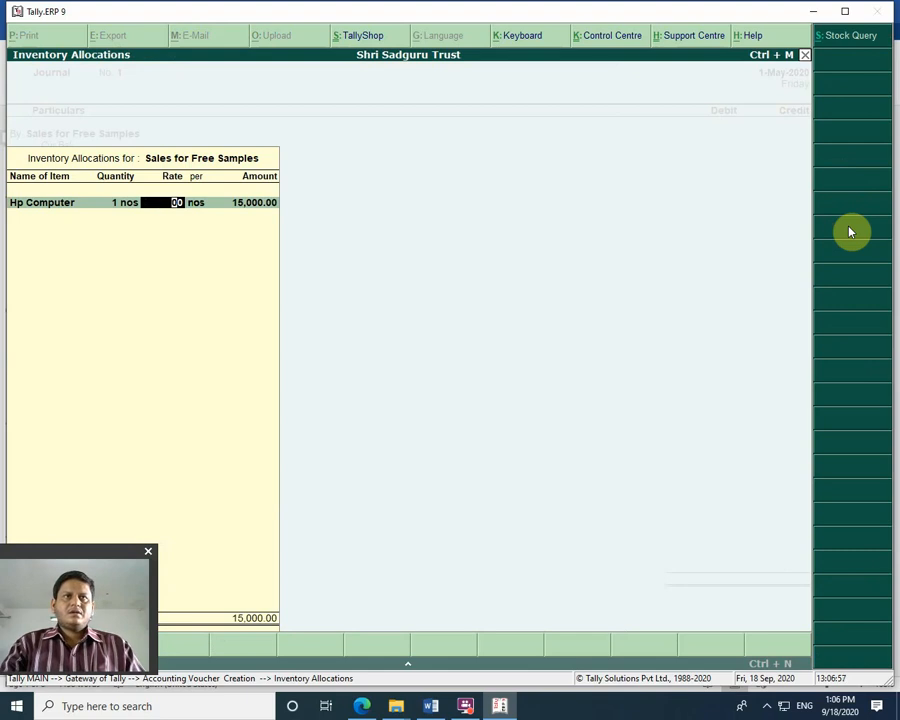
pyautogui.press('Delete')
pyautogui.press('Delete')
pyautogui.press('Return')
pyautogui.press('Return')
pyautogui.press('Return')
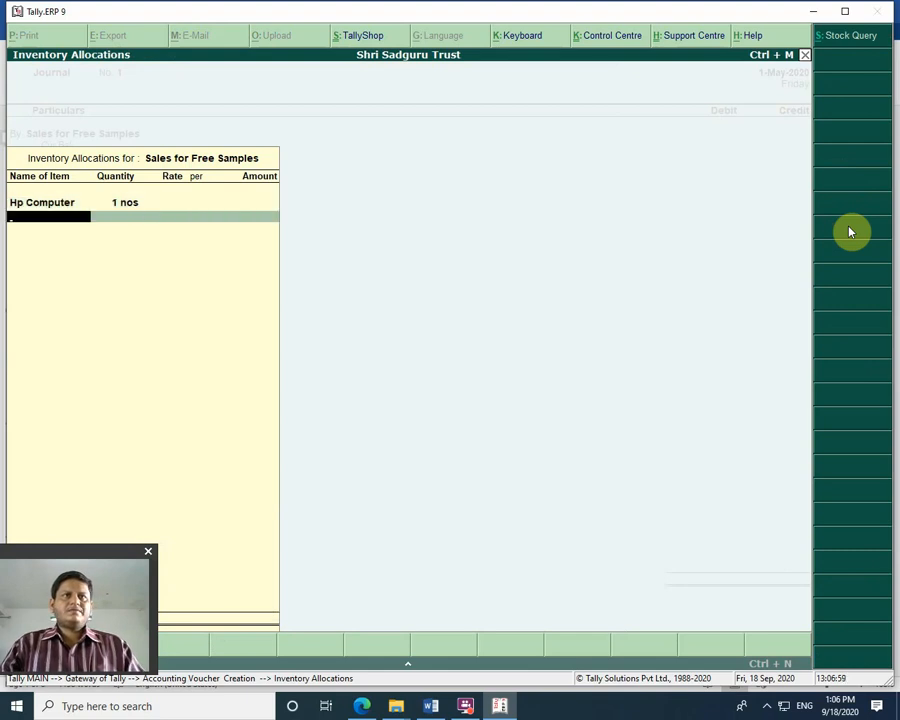
pyautogui.press('Return')
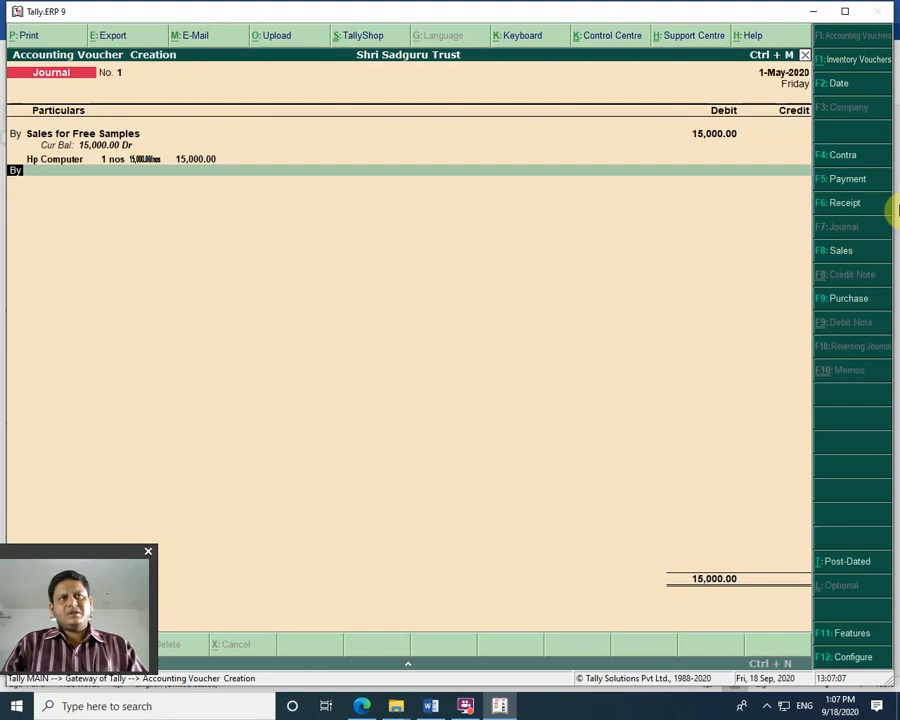
# Step: Try adding Charity A/c as a second debit line with an amount of 15000
pyautogui.press('Return')
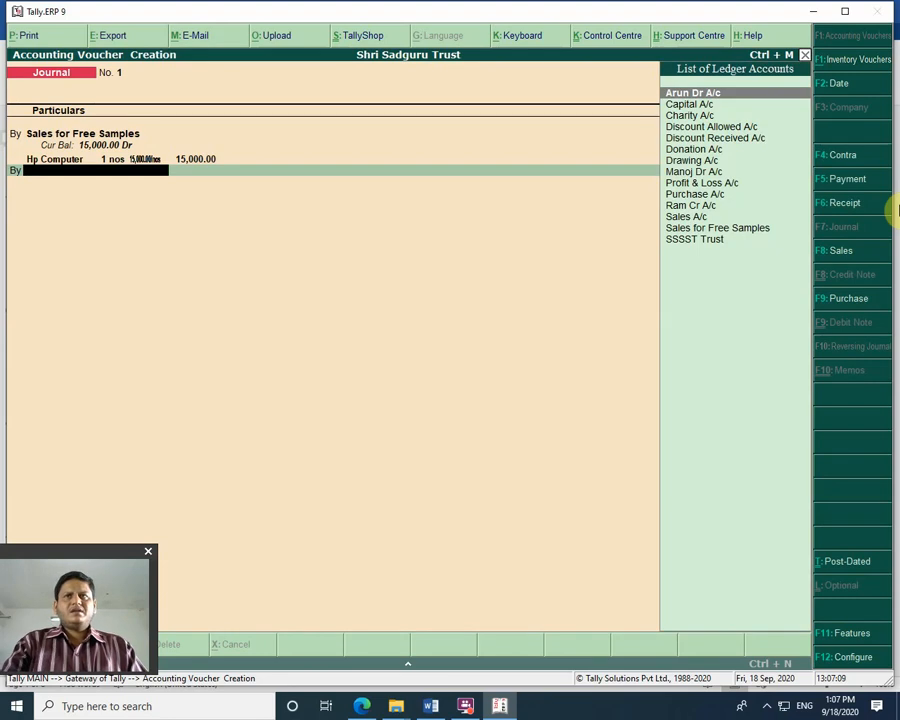
pyautogui.press('Down')
pyautogui.press('Down')
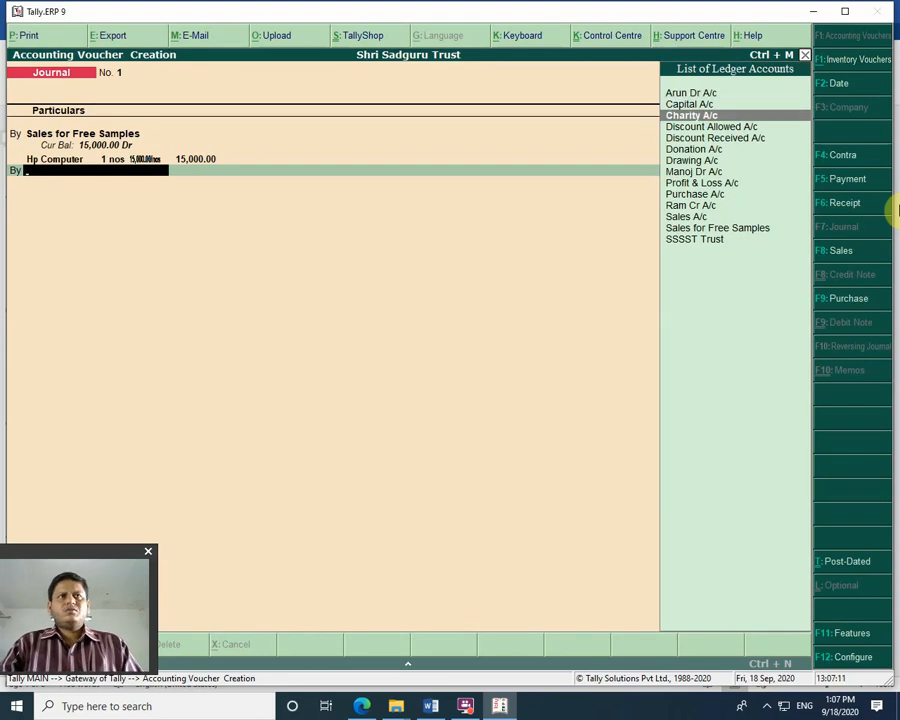
pyautogui.press('Return')
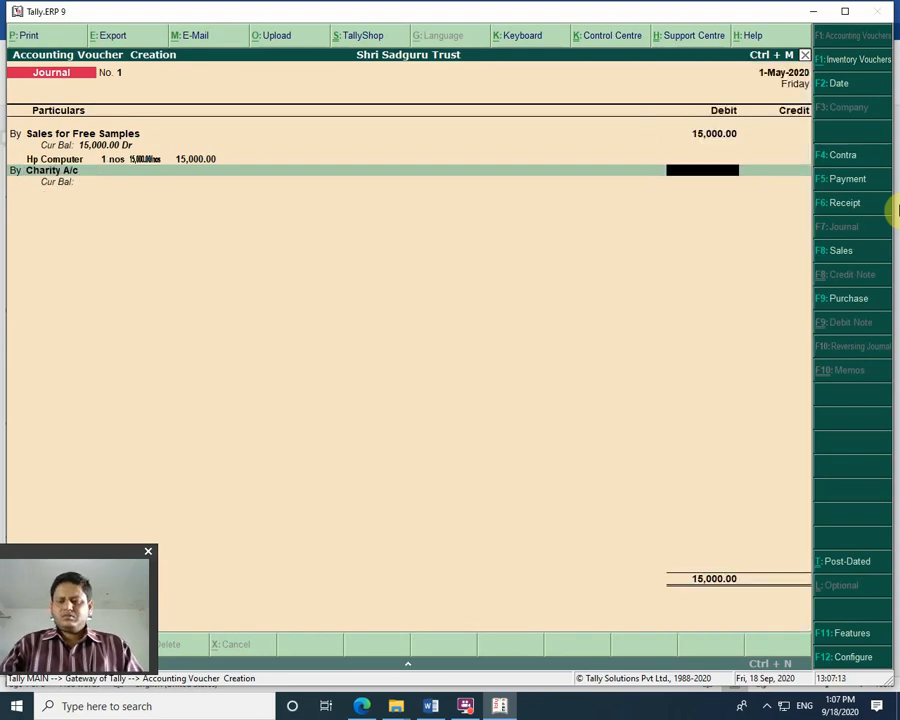
pyautogui.write('15000')
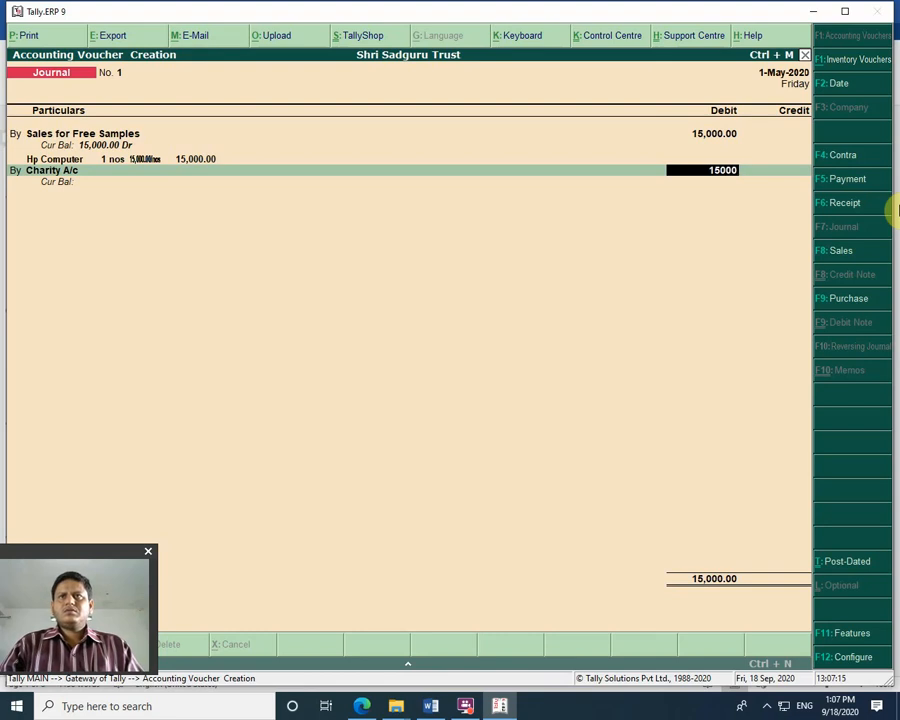
pyautogui.press('Return')
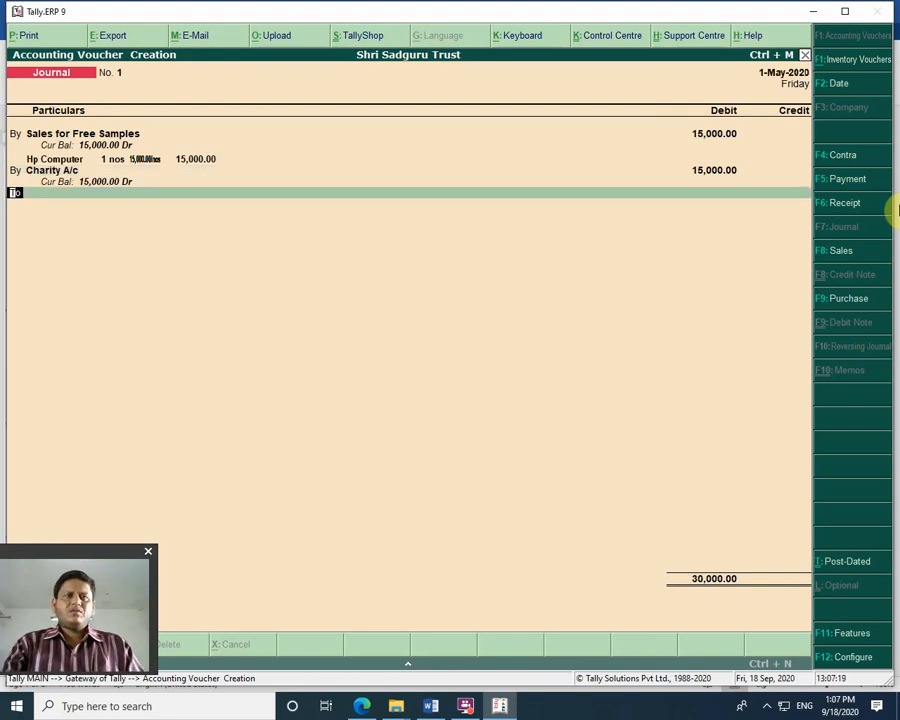
# Step: Try switching the Charity A/c line of the journal from debit to credit
pyautogui.press('BackSpace')
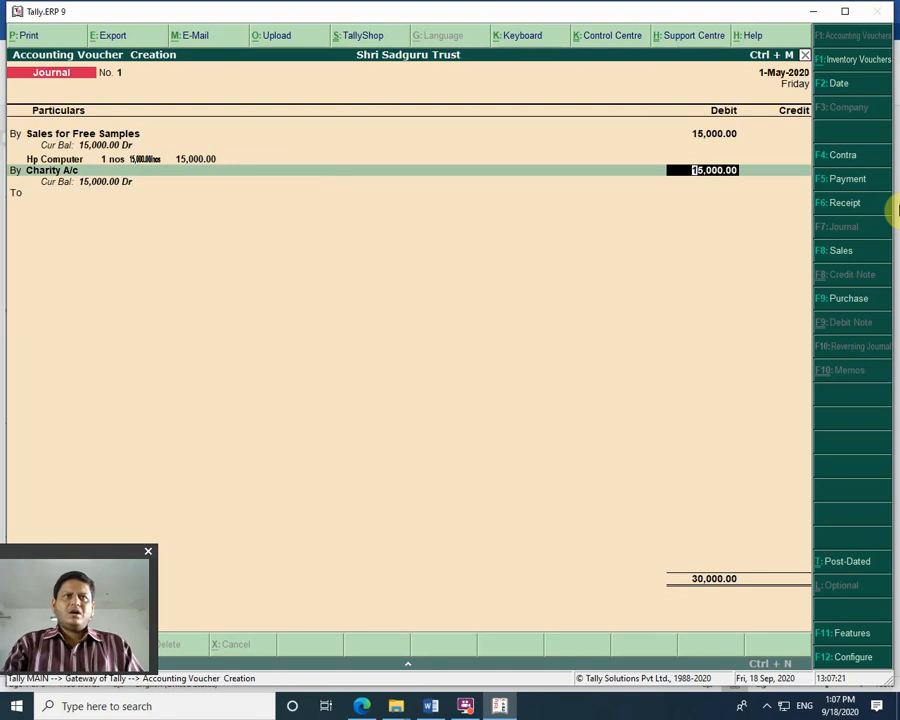
pyautogui.press('BackSpace')
pyautogui.press('BackSpace')
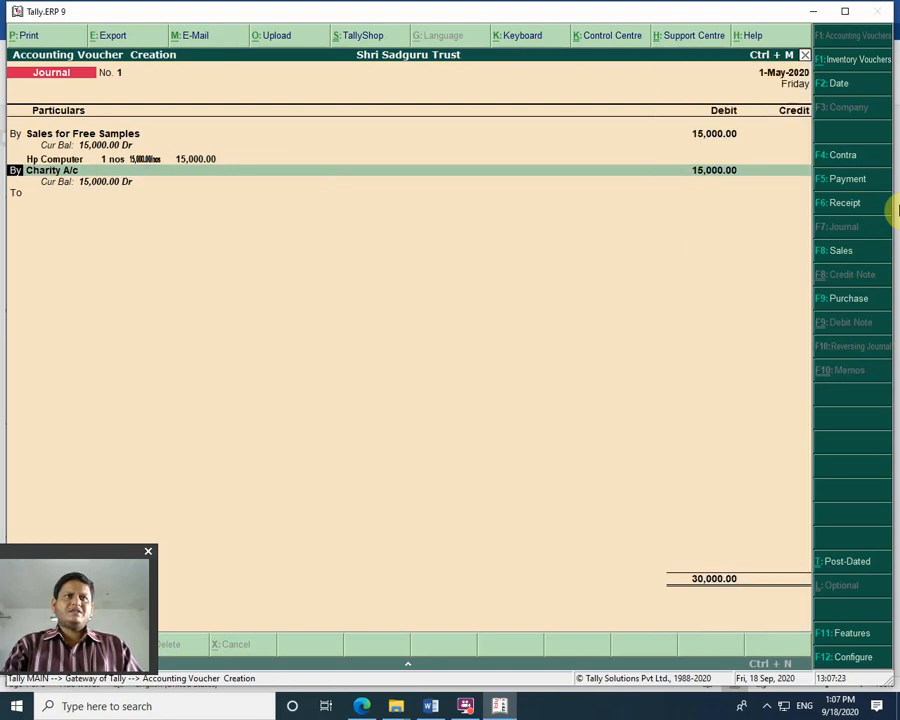
pyautogui.press('t')
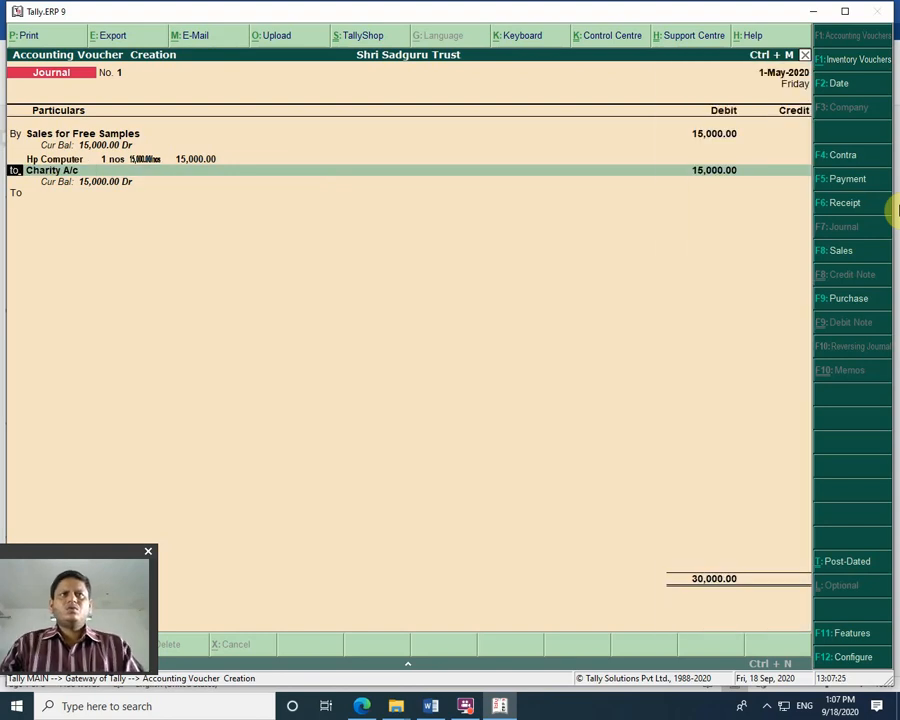
pyautogui.press('Return')
pyautogui.press('Return')
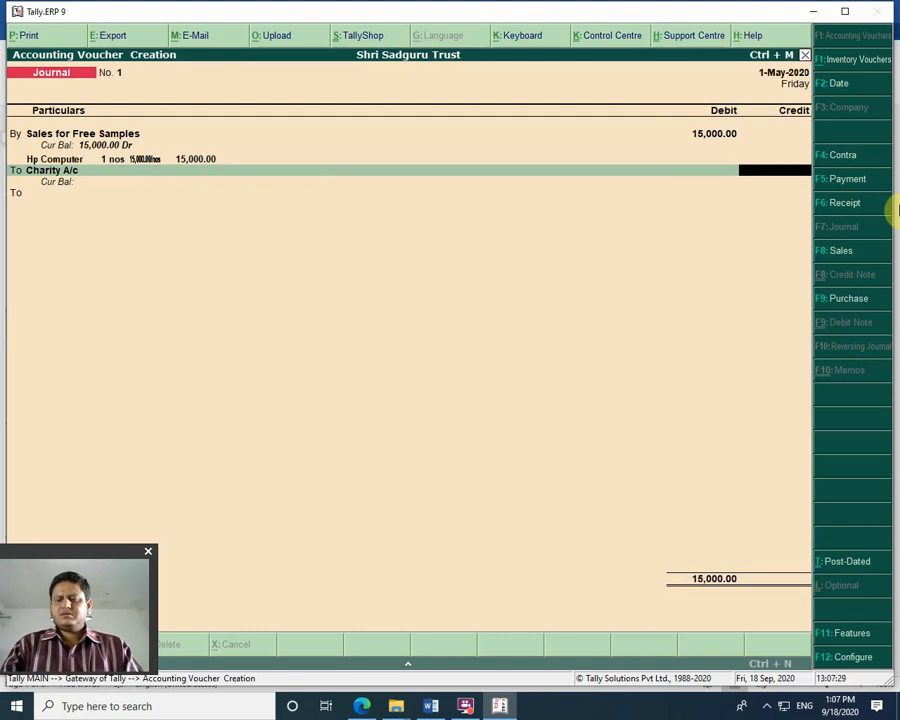
# Step: Replace Sales for Free Samples with Charity A/c as the journal's debit ledger, keeping the amount of 15,000.00
pyautogui.press('BackSpace')
pyautogui.press('BackSpace')
pyautogui.press('BackSpace')
pyautogui.press('BackSpace')
pyautogui.press('BackSpace')
pyautogui.press('BackSpace')
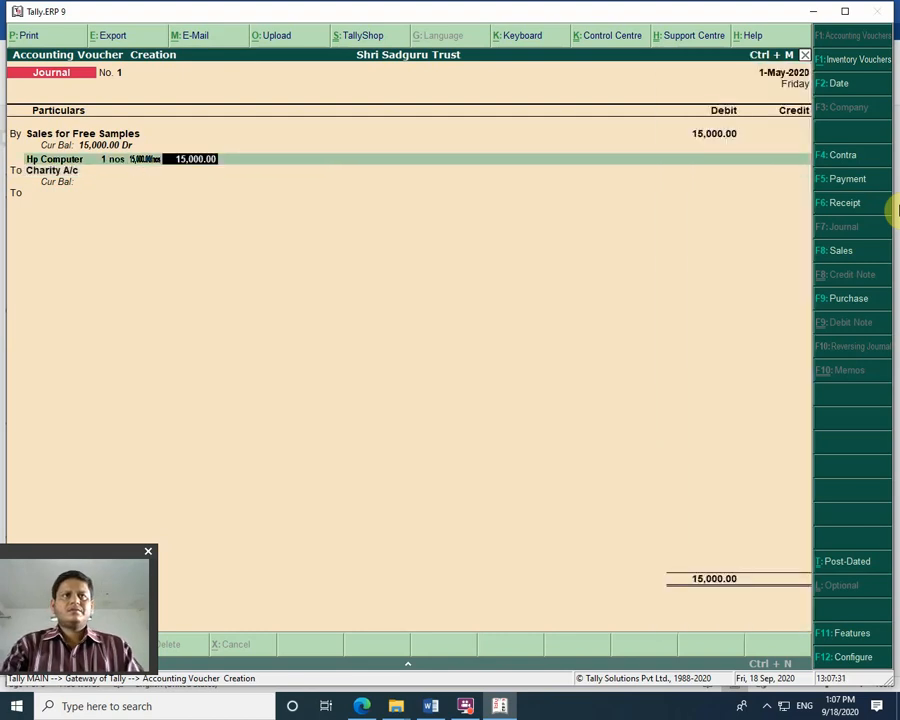
pyautogui.press('Up')
pyautogui.press('Up')
pyautogui.press('Up')
pyautogui.press('Up')
pyautogui.press('Up')
pyautogui.press('Up')
pyautogui.press('Up')
pyautogui.press('Up')
pyautogui.press('Up')
pyautogui.press('Up')
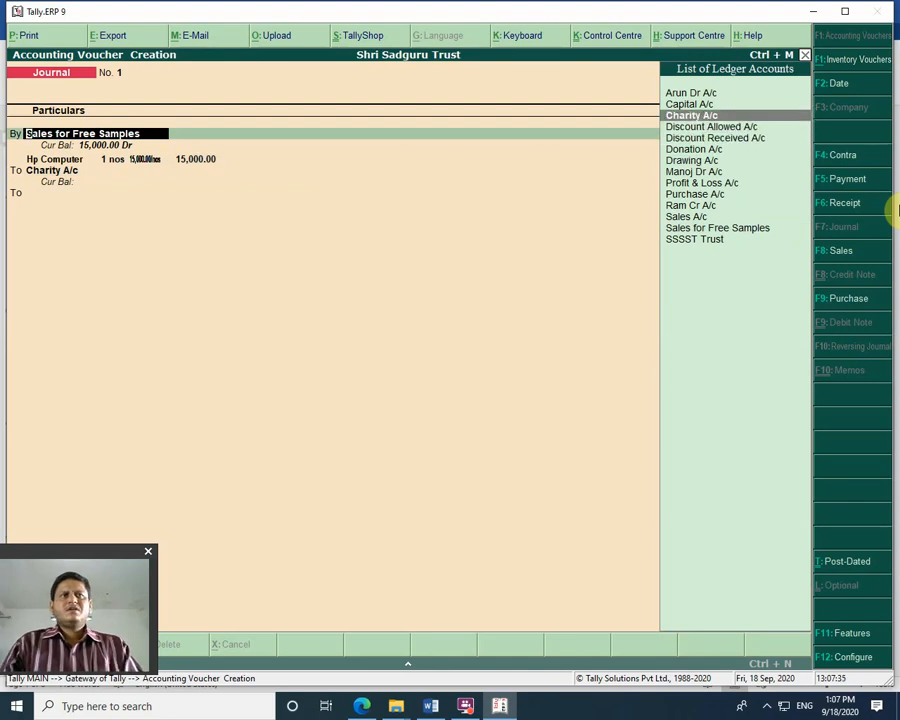
pyautogui.press('Return')
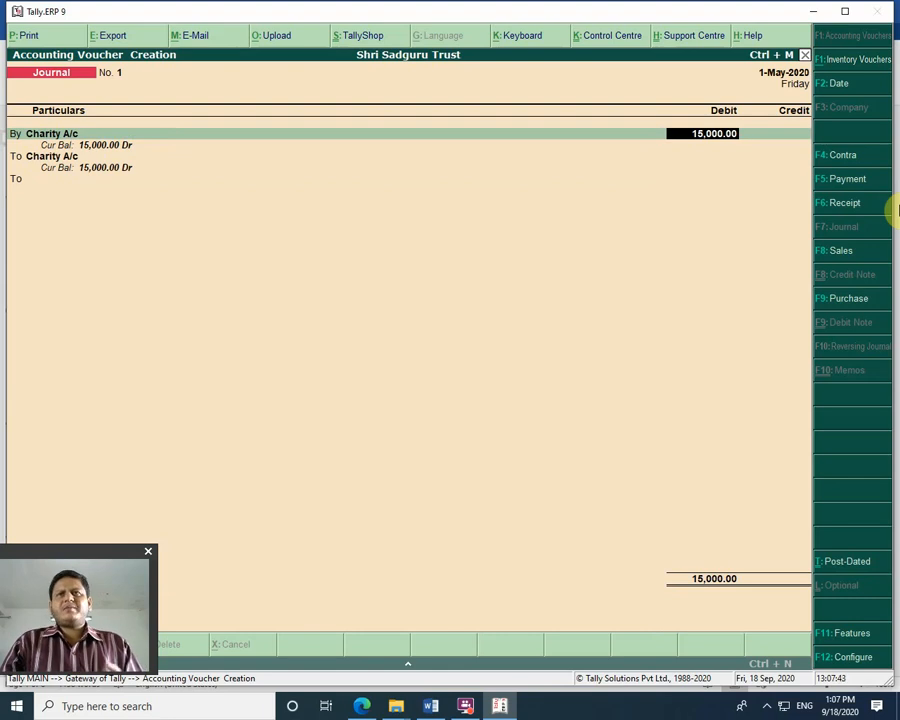
pyautogui.press('Return')
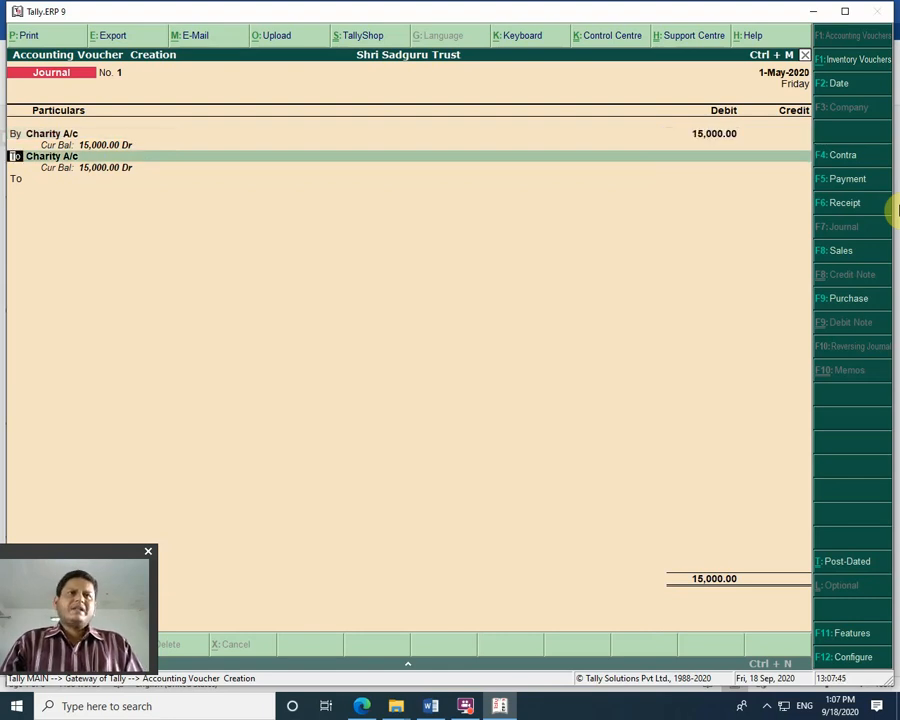
# Step: Replace Charity A/c on the journal's credit line with Sales for Free Samples
pyautogui.press('Down')
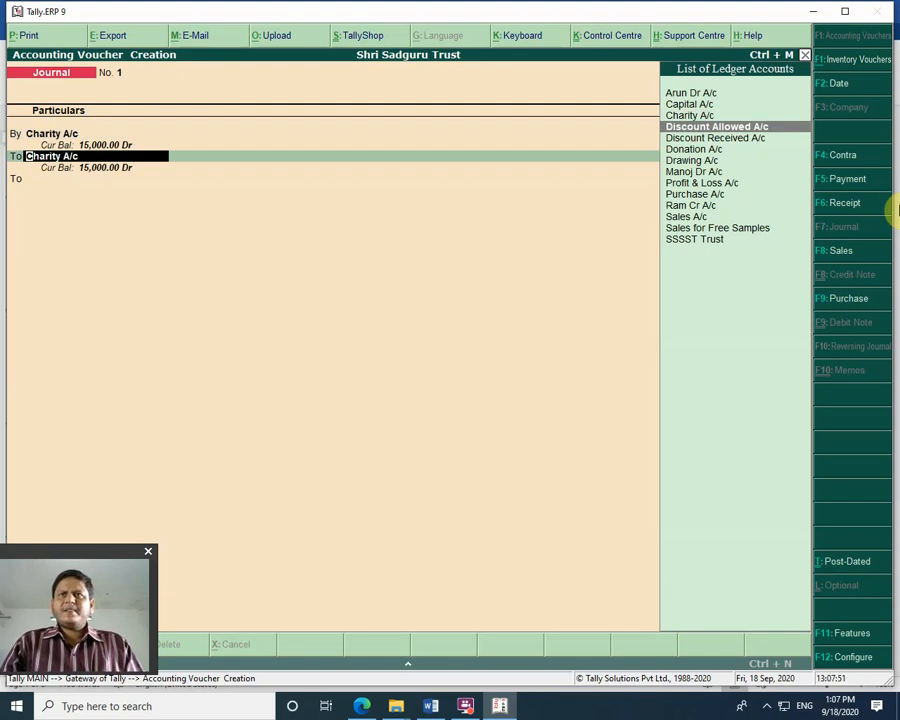
pyautogui.press('Down')
pyautogui.press('Down')
pyautogui.press('Down')
pyautogui.press('Down')
pyautogui.press('Down')
pyautogui.press('Down')
pyautogui.press('Down')
pyautogui.press('Down')
pyautogui.press('Down')
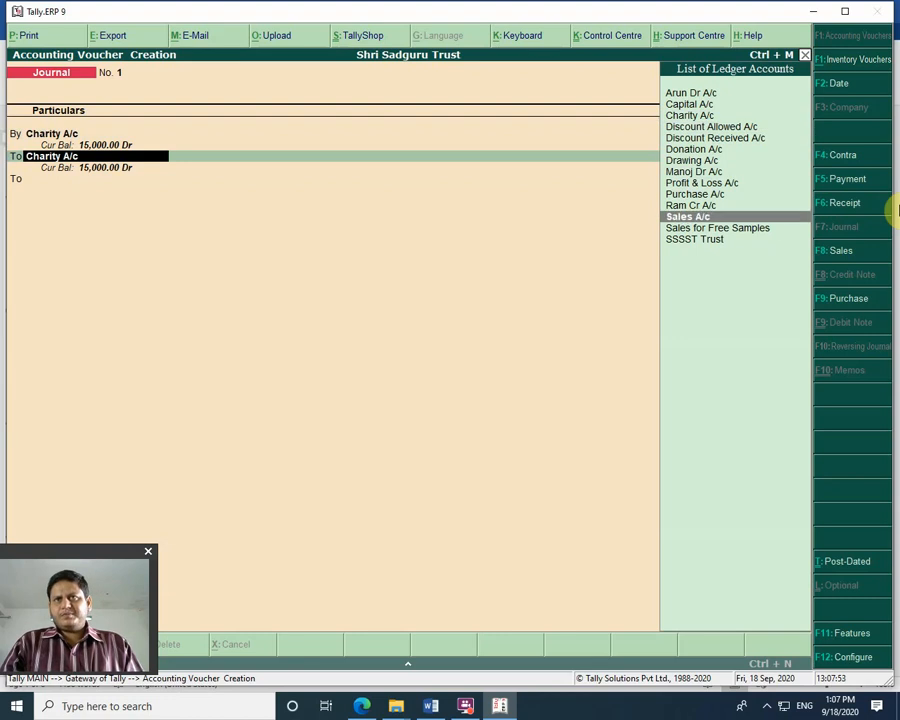
pyautogui.press('Return')
# Step: Allocate 1 nos of Hp Computer at a rate of 15,000.00 to the Sales for Free Samples credit
pyautogui.press('Down')
pyautogui.press('Down')
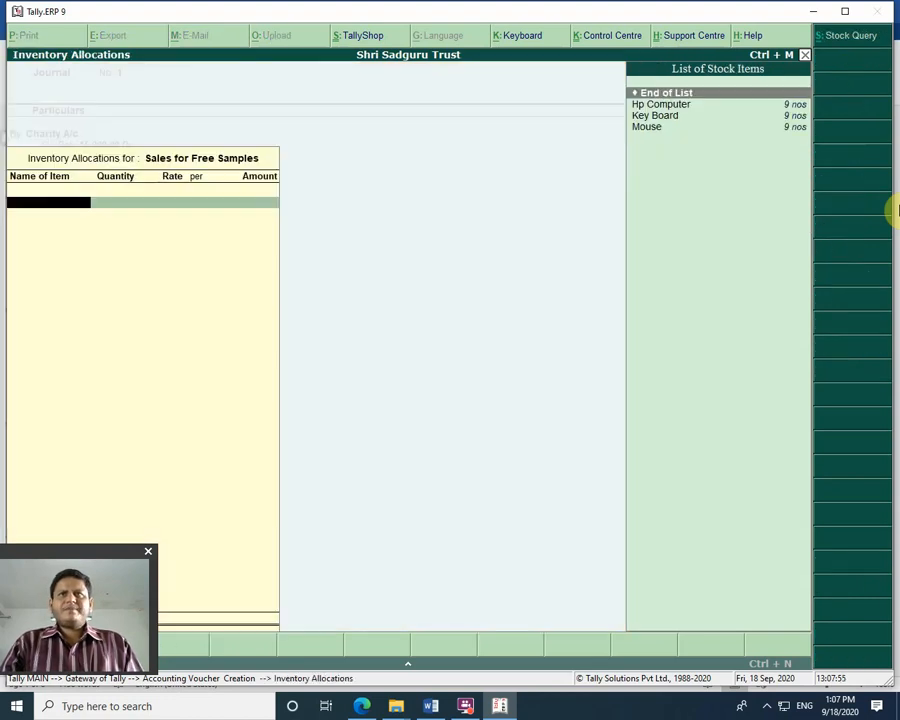
pyautogui.press('Up')
pyautogui.press('Return')
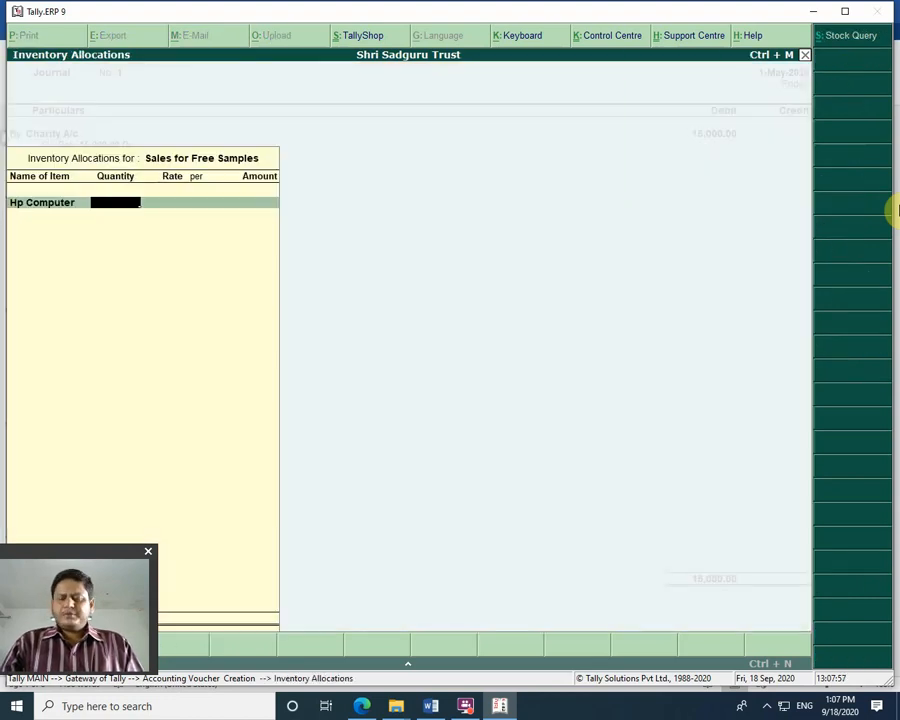
pyautogui.write('1')
pyautogui.press('Return')
pyautogui.press('Return')
pyautogui.press('Return')
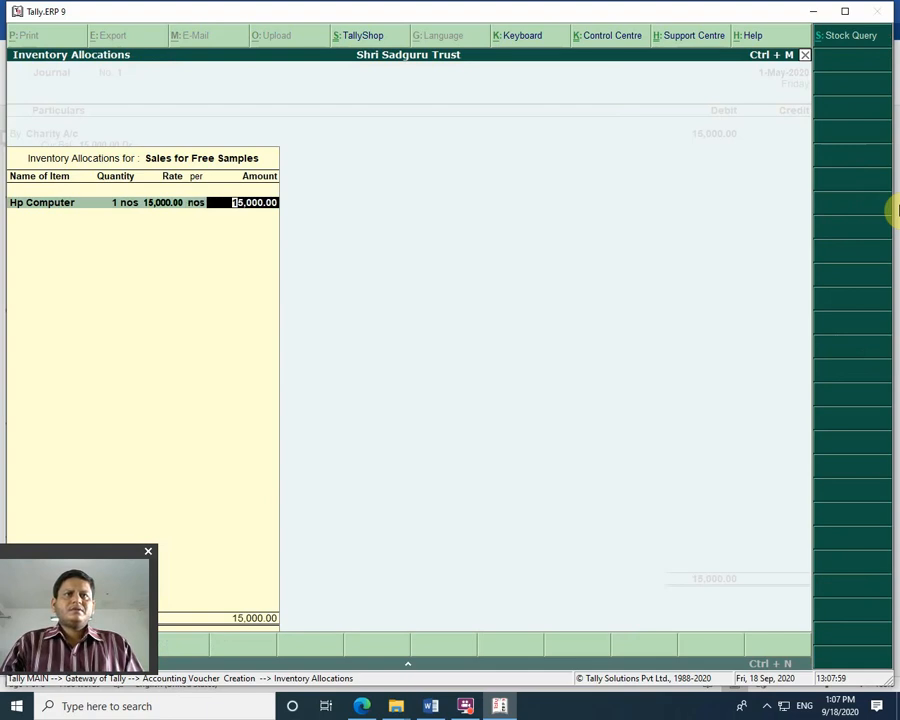
pyautogui.press('Return')
# Step: Allocate 1 nos of Key Board at a rate of 50 to Sales for Free Samples
pyautogui.press('Down')
pyautogui.press('Down')
pyautogui.press('Return')
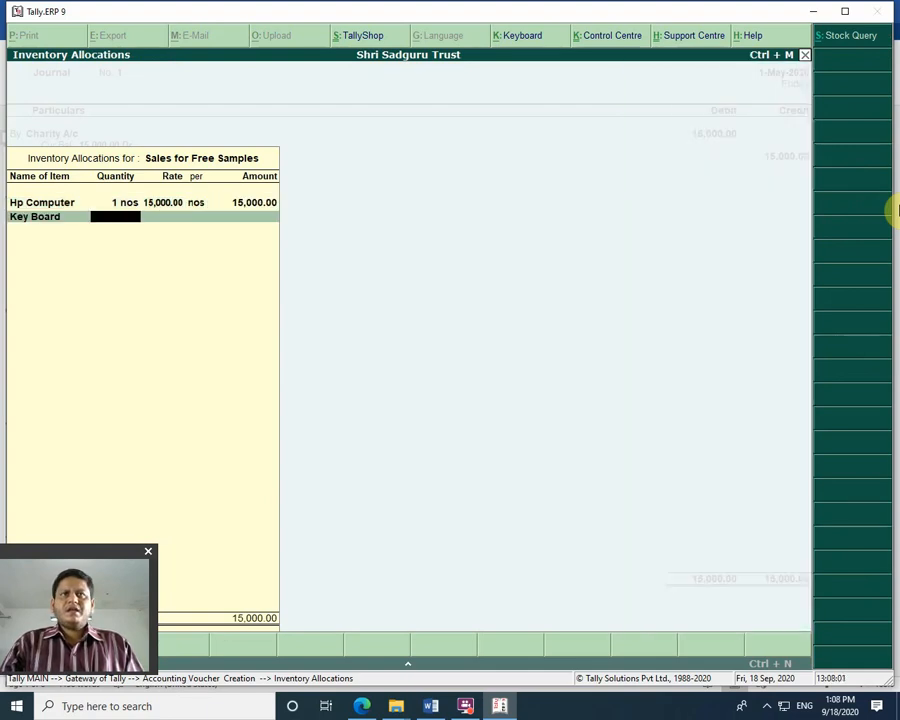
pyautogui.write('1')
pyautogui.press('Return')
pyautogui.write('50')
pyautogui.press('Return')
pyautogui.press('Return')
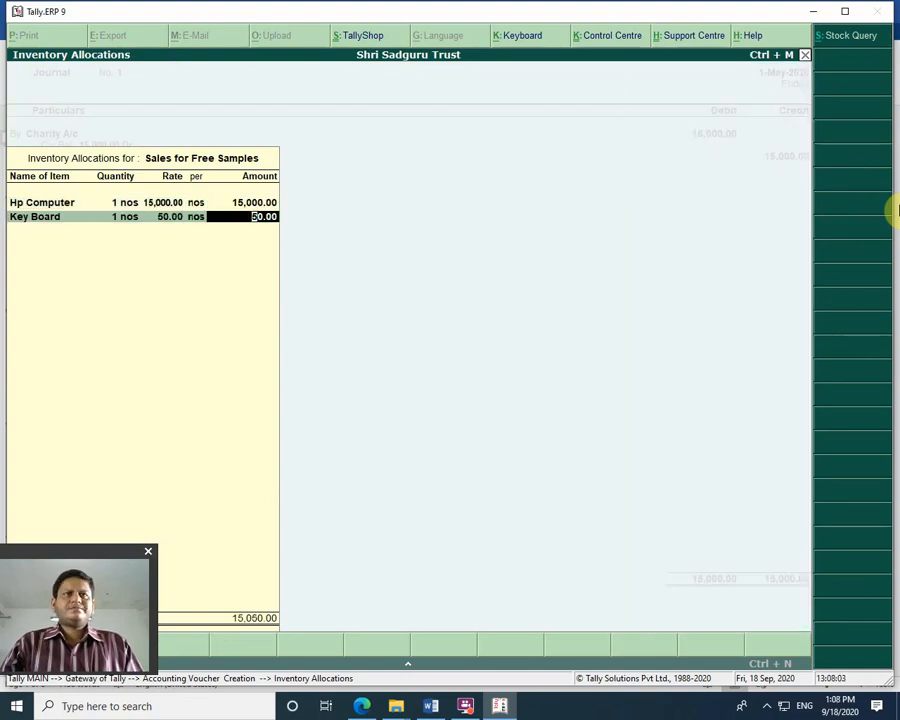
pyautogui.press('Return')
# Step: Allocate 1 nos of Mouse at a rate of 50.00 and finish the inventory allocation for Sales for Free Samples
pyautogui.press('Down')
pyautogui.press('Down')
pyautogui.press('Down')
pyautogui.press('Return')
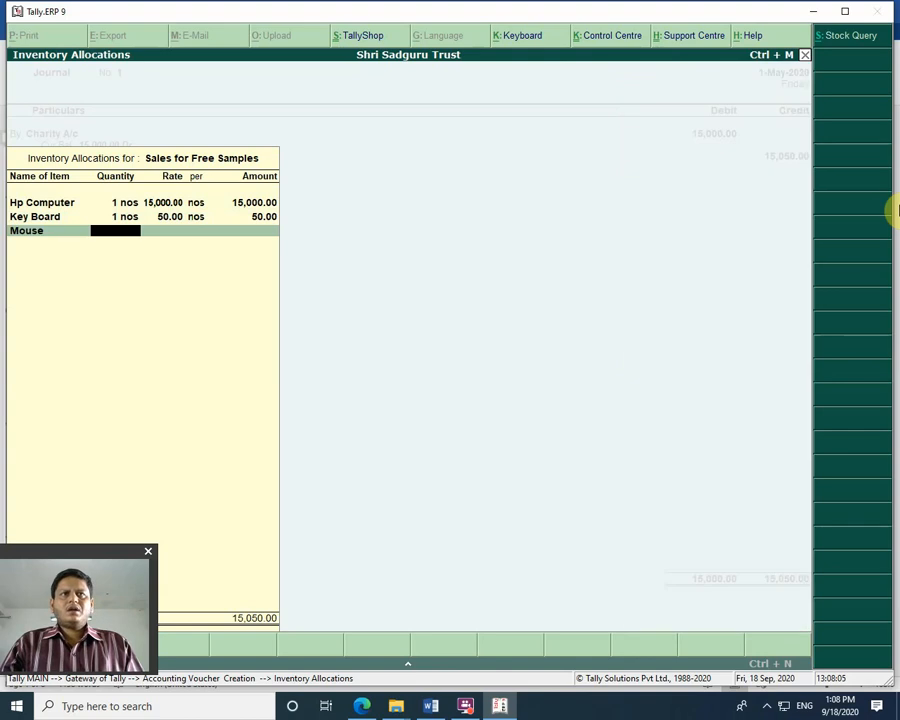
pyautogui.write('1')
pyautogui.press('Return')
pyautogui.press('Return')
pyautogui.press('Return')
pyautogui.press('Return')
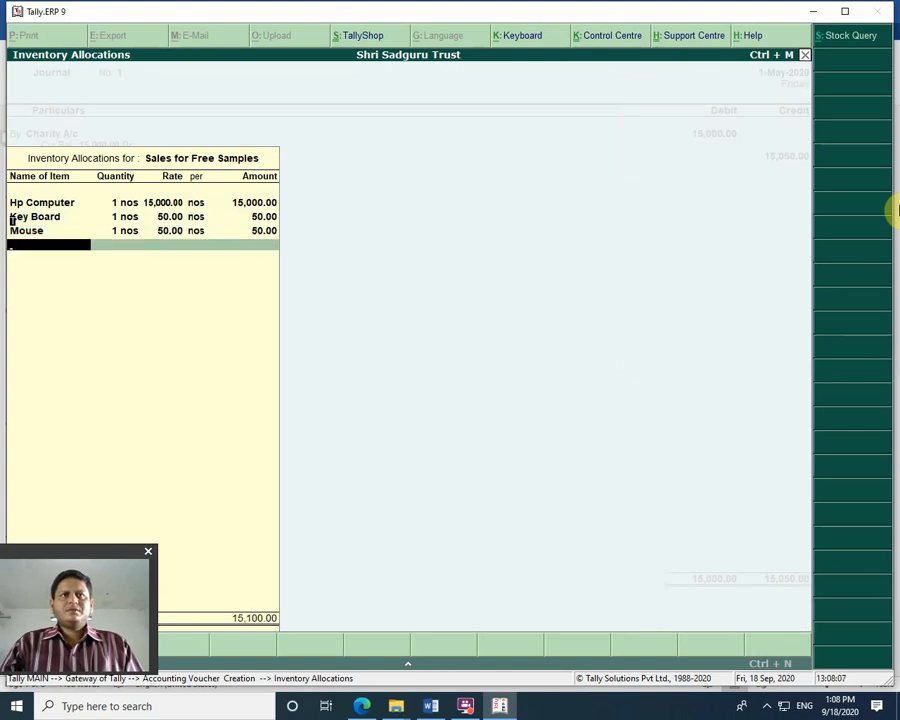
pyautogui.press('Return')
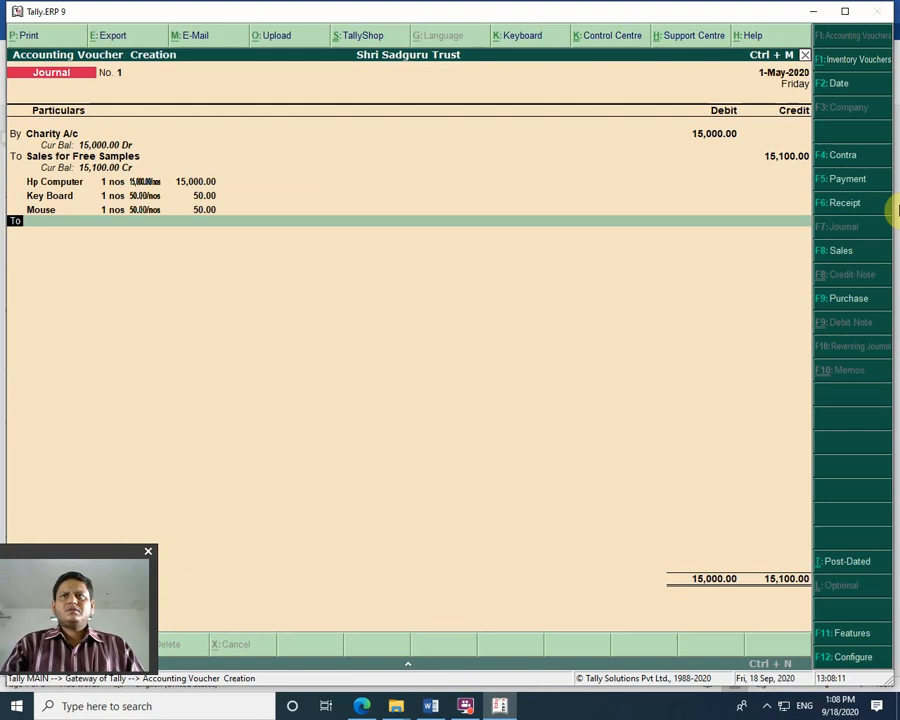
# Step: Set the Charity A/c debit amount to 15,100
pyautogui.press('BackSpace')
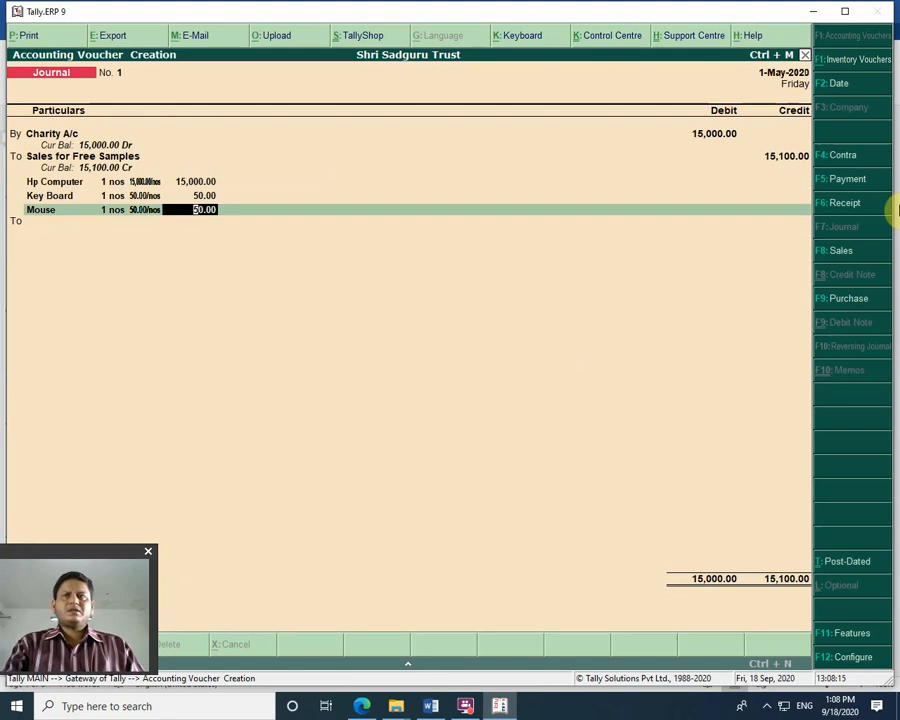
pyautogui.press('BackSpace')
pyautogui.press('BackSpace')
pyautogui.press('BackSpace')
pyautogui.press('BackSpace')
pyautogui.press('BackSpace')
pyautogui.press('BackSpace')
pyautogui.press('BackSpace')
pyautogui.press('BackSpace')
pyautogui.press('BackSpace')
pyautogui.press('BackSpace')
pyautogui.press('BackSpace')
pyautogui.press('BackSpace')
pyautogui.press('BackSpace')
pyautogui.press('BackSpace')
pyautogui.press('BackSpace')
pyautogui.press('BackSpace')
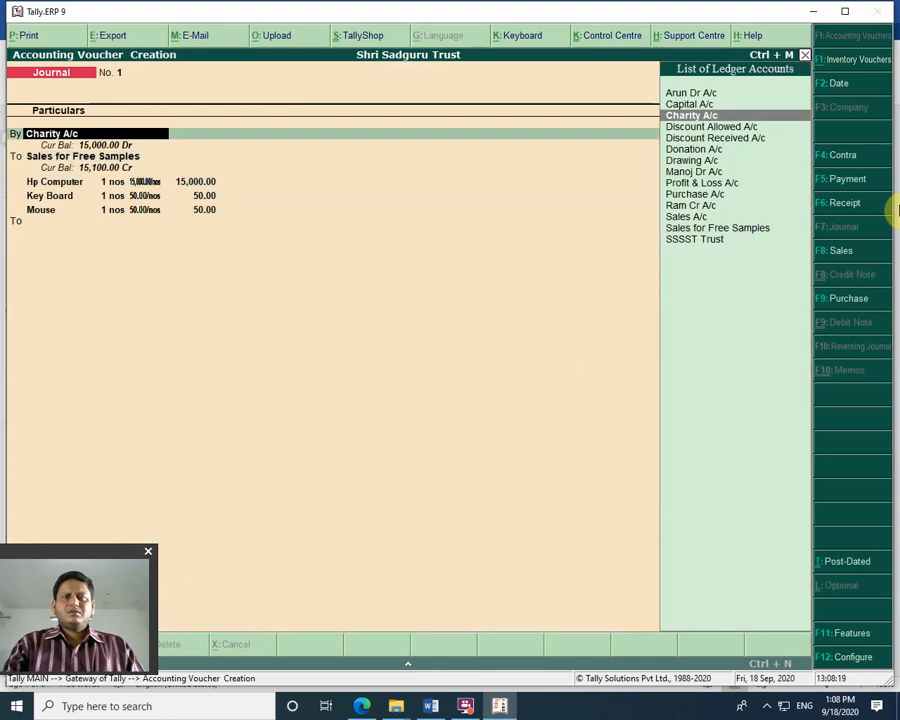
pyautogui.press('Return')
pyautogui.write('1')
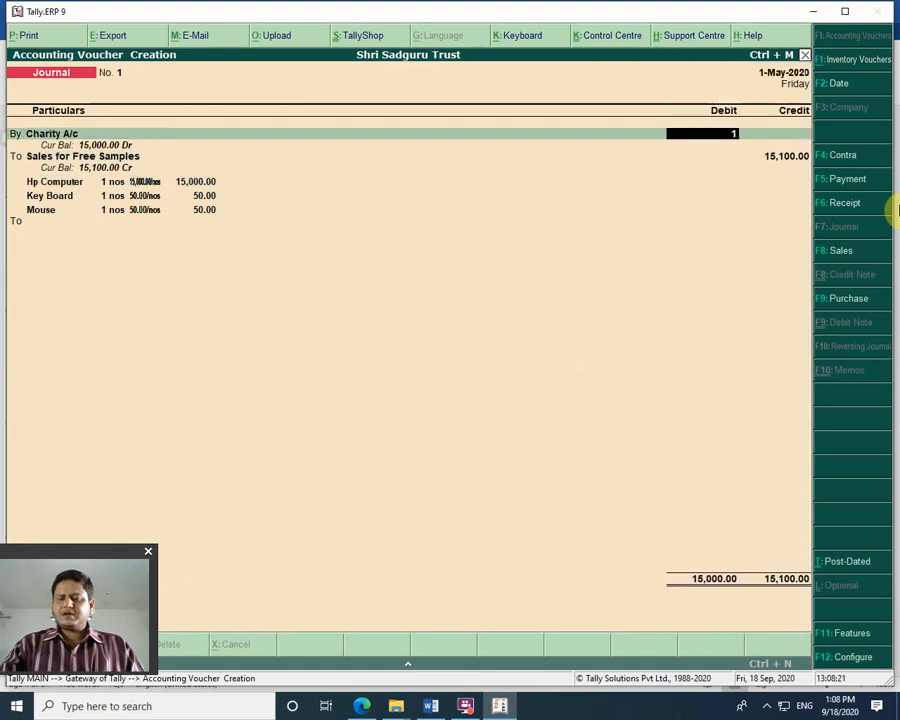
pyautogui.write('5')
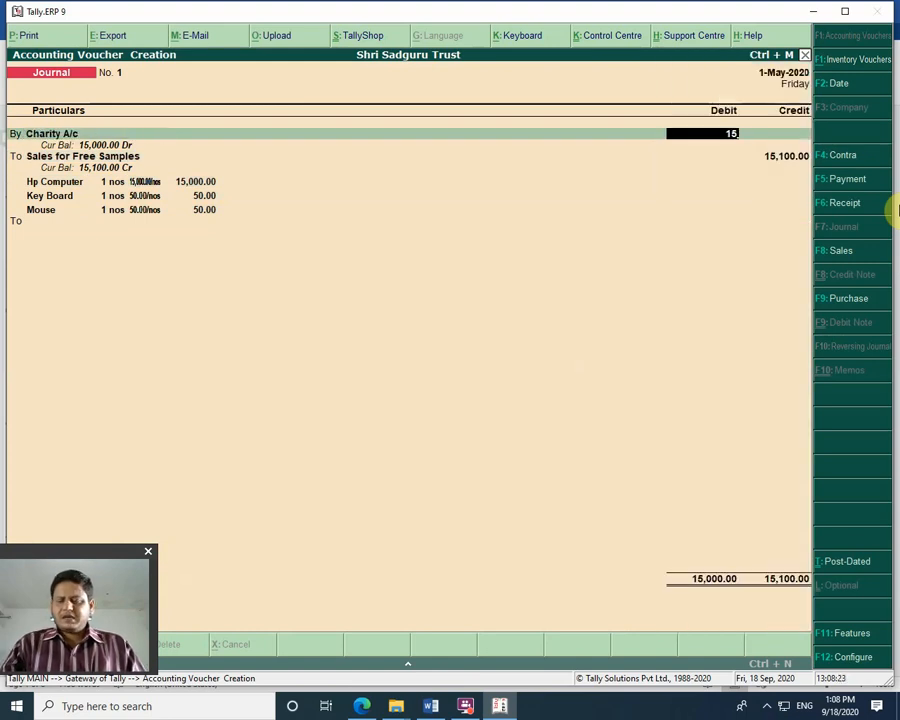
pyautogui.write(',100')
pyautogui.press('Return')
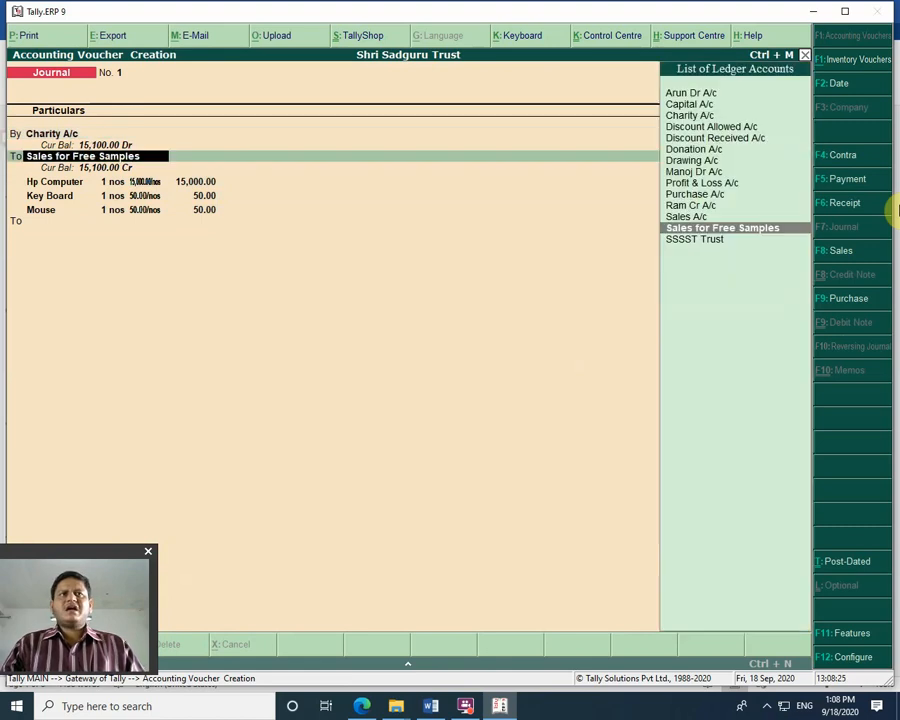
# Step: Accept the credit ledger and its three stock item allocations unchanged, leave the narration blank and save the journal voucher
pyautogui.press('Return')
pyautogui.press('Return')
pyautogui.press('Return')
pyautogui.press('Return')
pyautogui.press('Return')
pyautogui.press('Return')
pyautogui.press('Return')
pyautogui.press('Return')
pyautogui.press('Return')
pyautogui.press('Return')
pyautogui.press('Return')
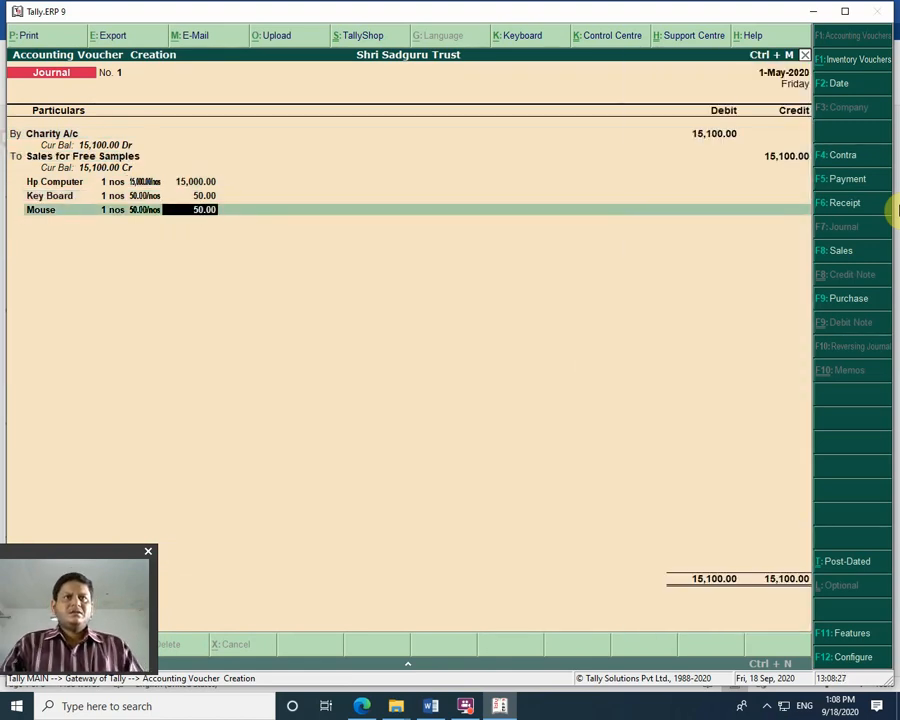
pyautogui.press('Return')
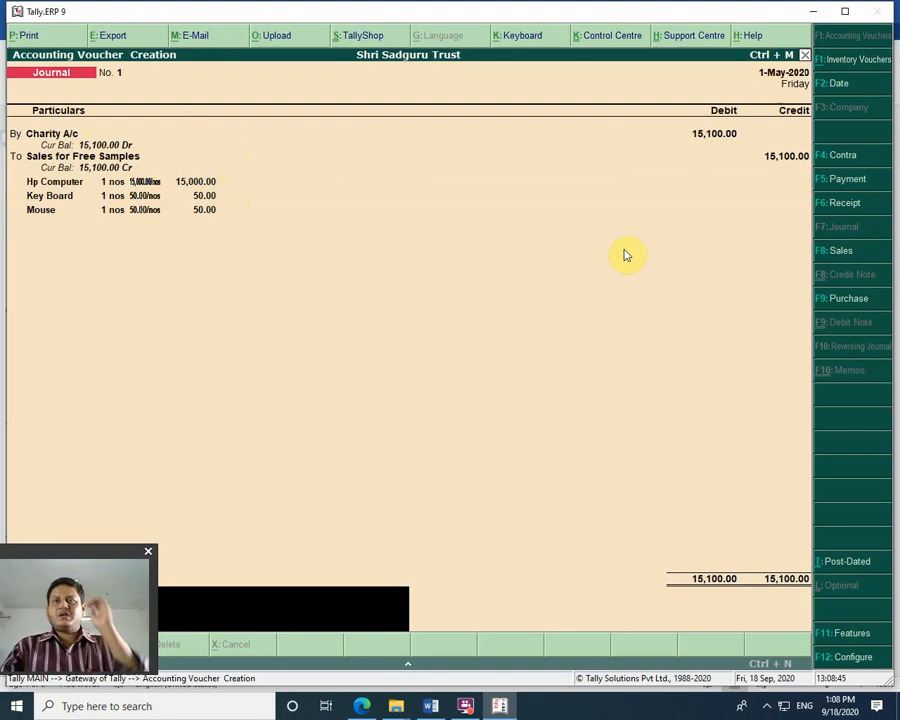
pyautogui.press('Return')
pyautogui.press('Return')
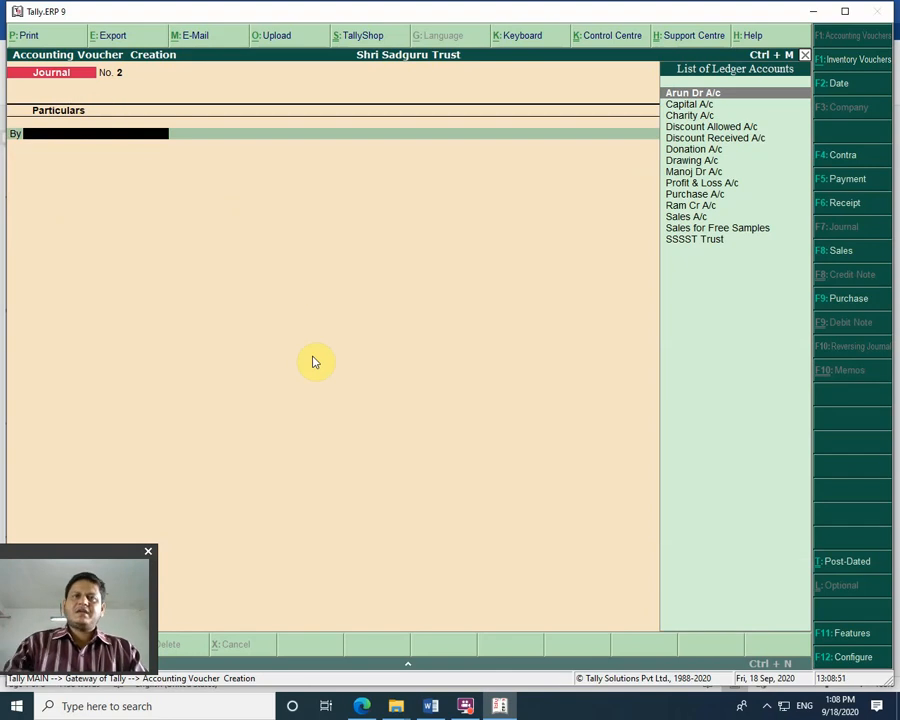
# Step: Leave voucher entry and open the Balance Sheet report
pyautogui.press('Escape')
pyautogui.press('Down')
pyautogui.press('Down')
pyautogui.press('Down')
pyautogui.press('Down')
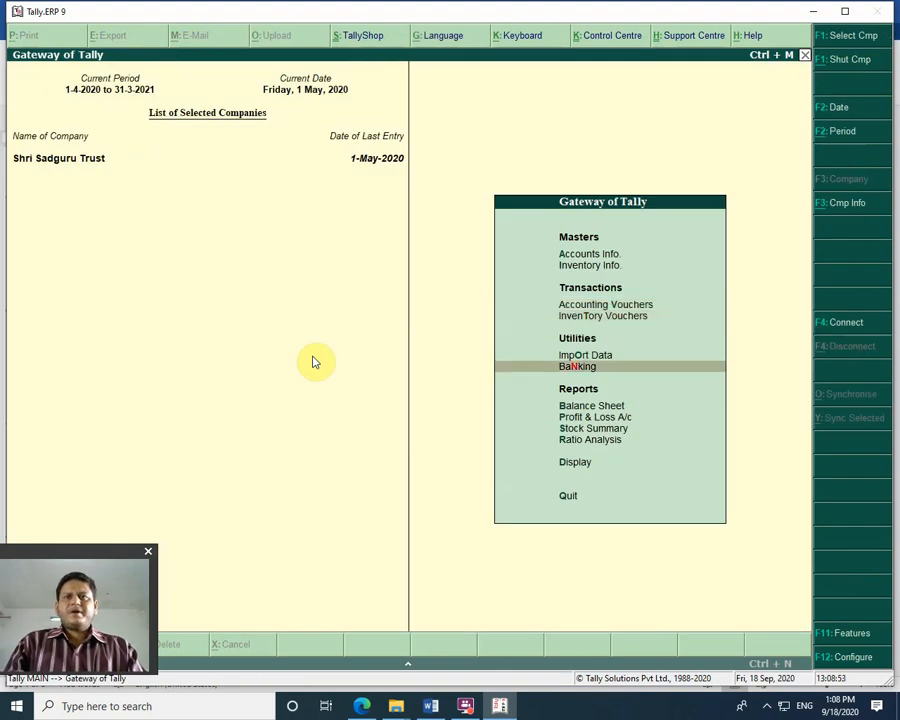
pyautogui.press('Return')
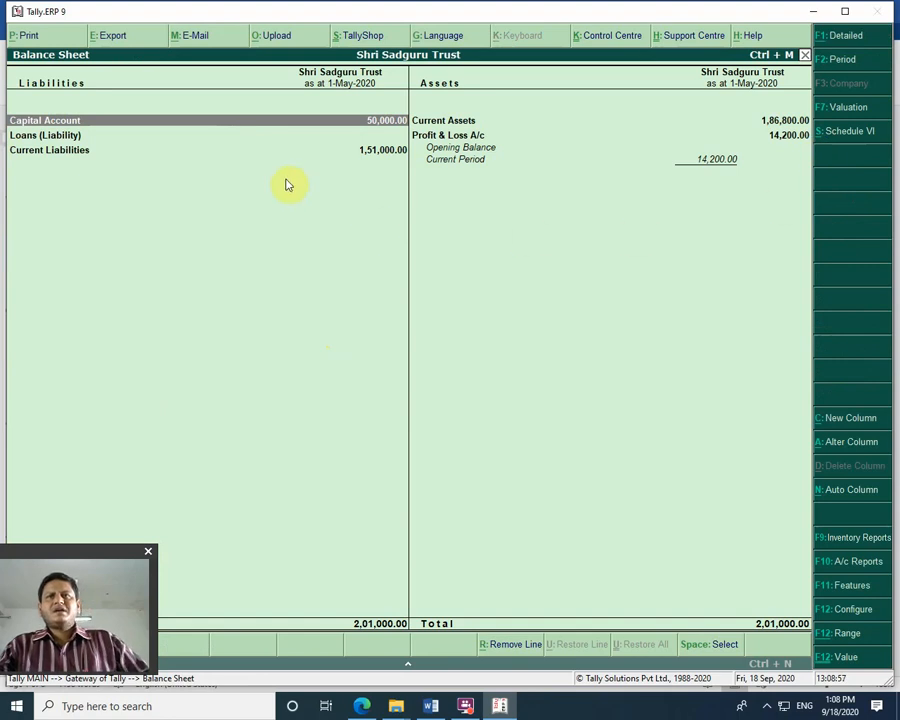
# Step: Drill down from the Balance Sheet into the Profit & Loss A/c and examine the gross profit line
pyautogui.click(799, 137)
pyautogui.click(799, 137)
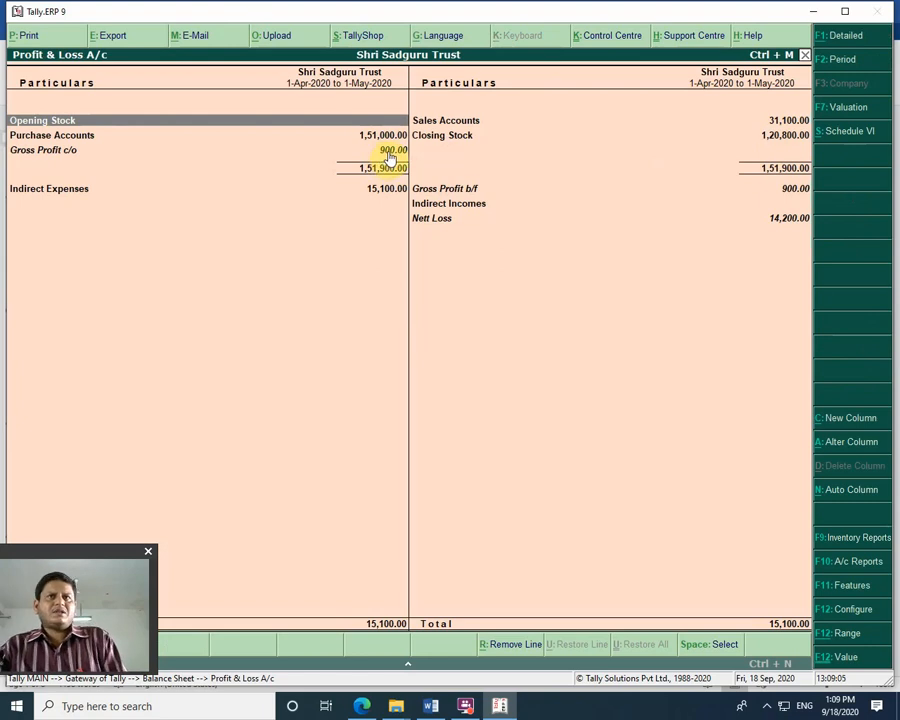
pyautogui.click(390, 155)
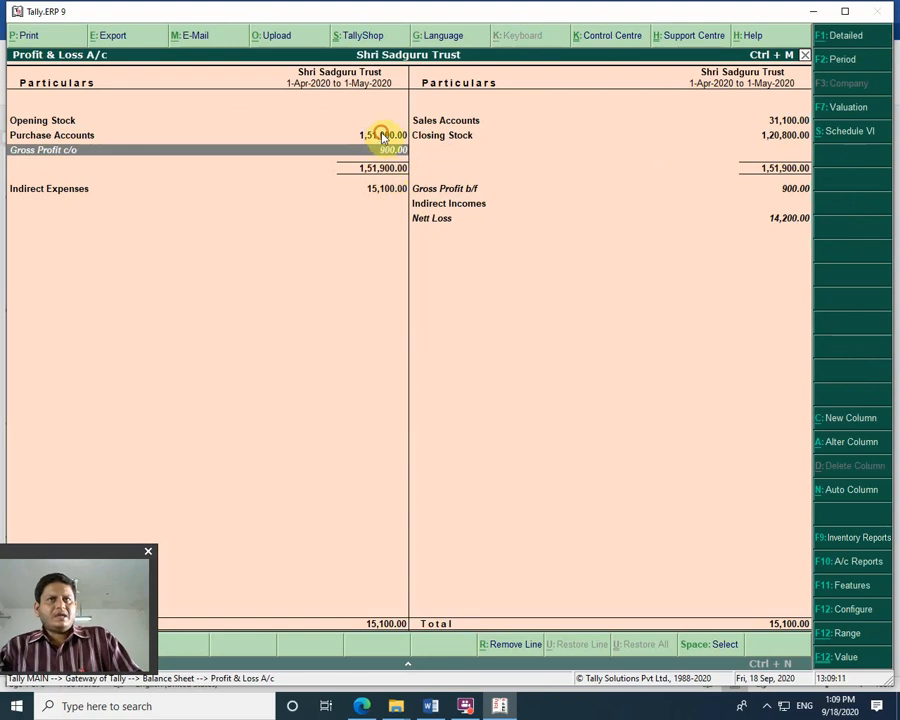
# Step: Examine the Purchase Accounts, Gross Profit c/o and Indirect Expenses lines of the Profit & Loss A/c
pyautogui.click(383, 136)
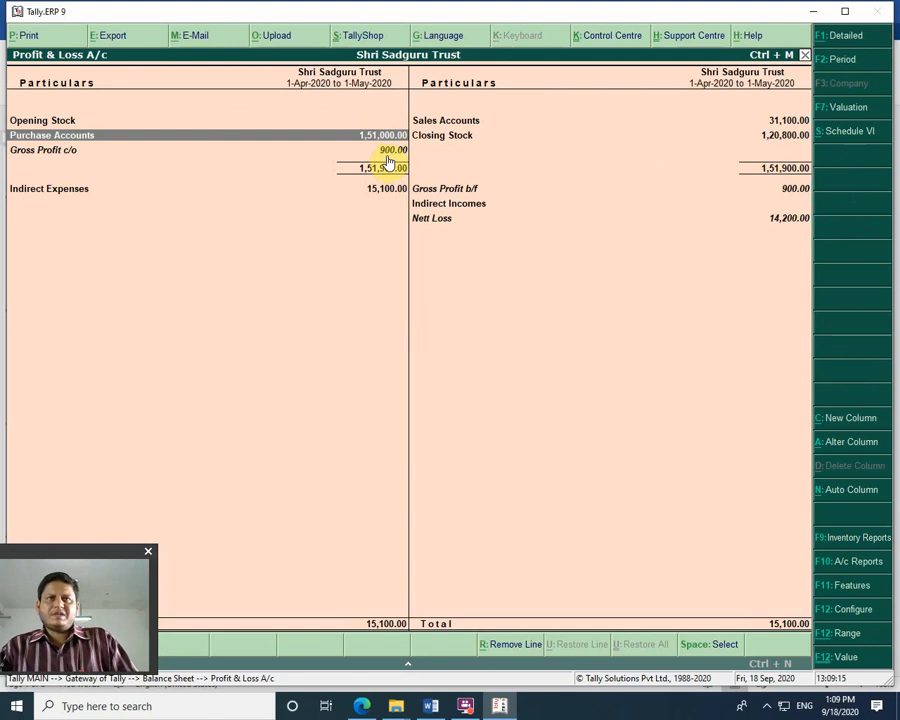
pyautogui.click(386, 154)
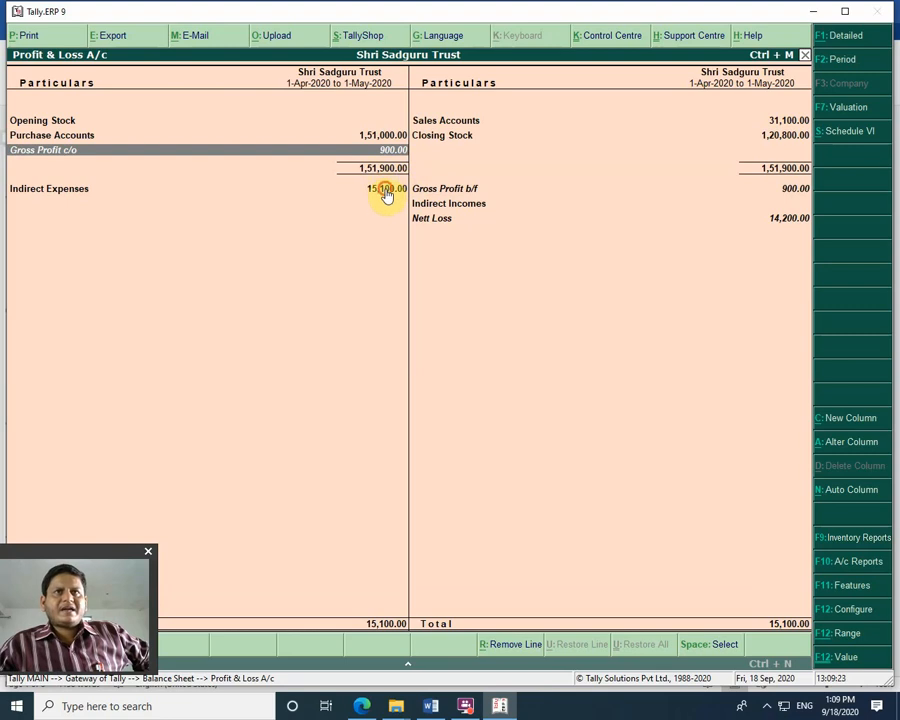
pyautogui.click(384, 192)
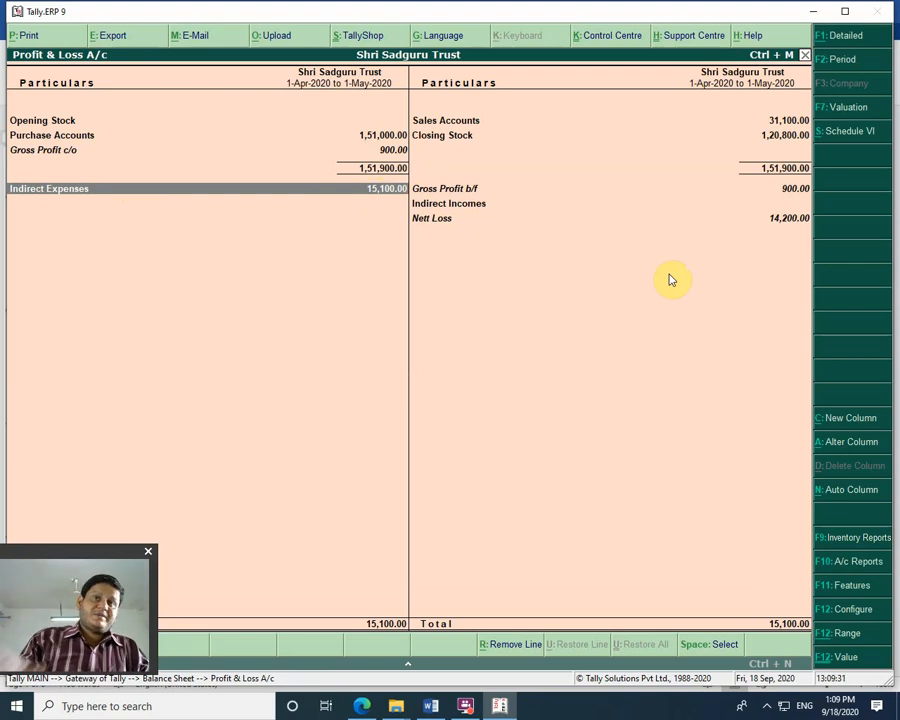
# Step: Drill down from Indirect Expenses to the May vouchers of Charity A/c, check the journal entry and return to the Profit & Loss A/c
pyautogui.press('Return')
pyautogui.press('Return')
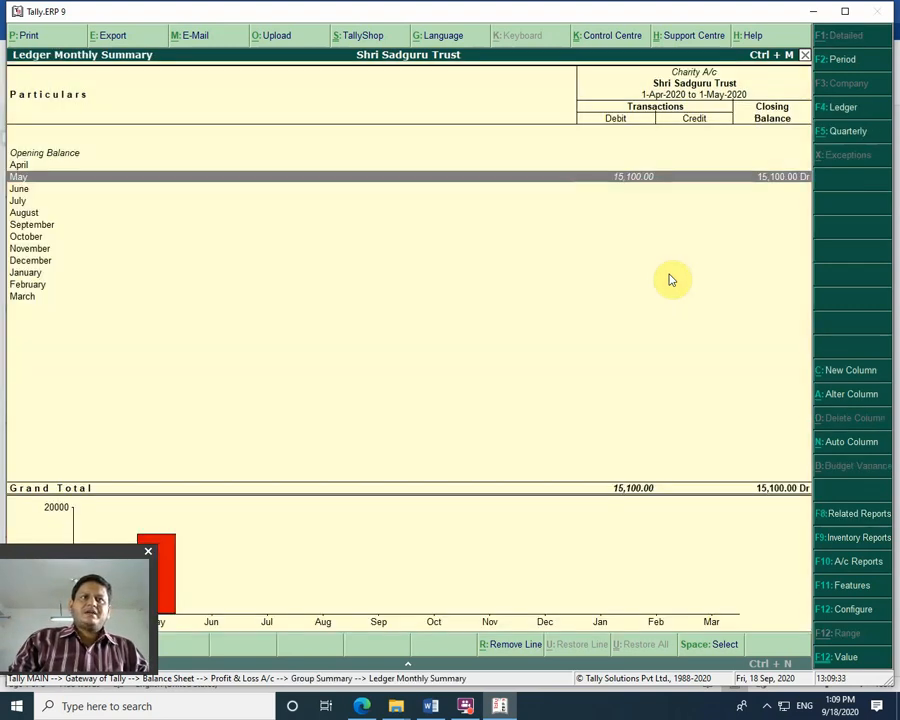
pyautogui.press('Return')
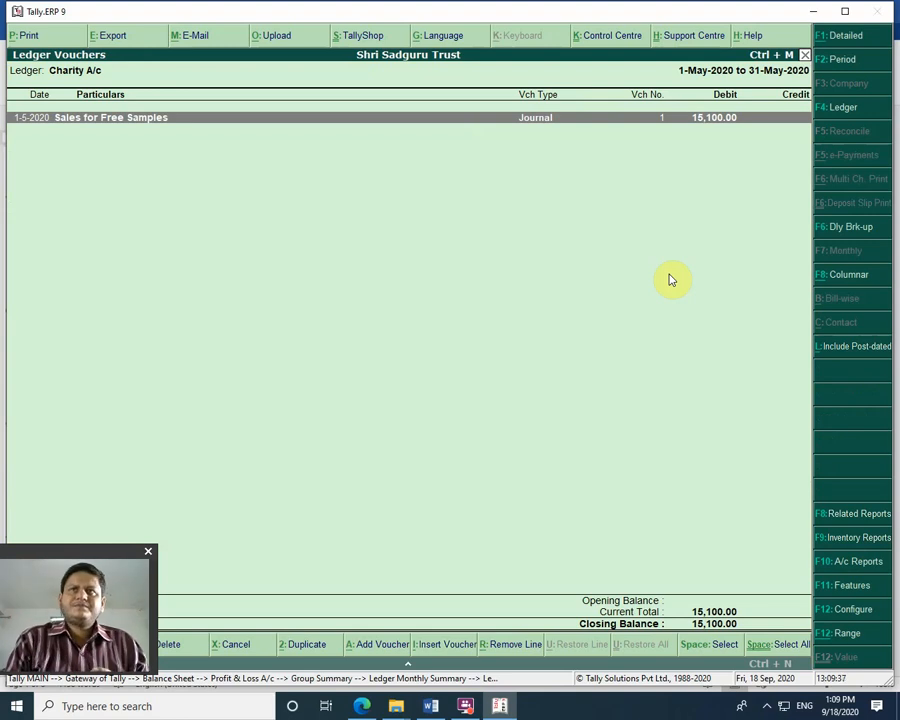
pyautogui.press('Escape')
pyautogui.press('Escape')
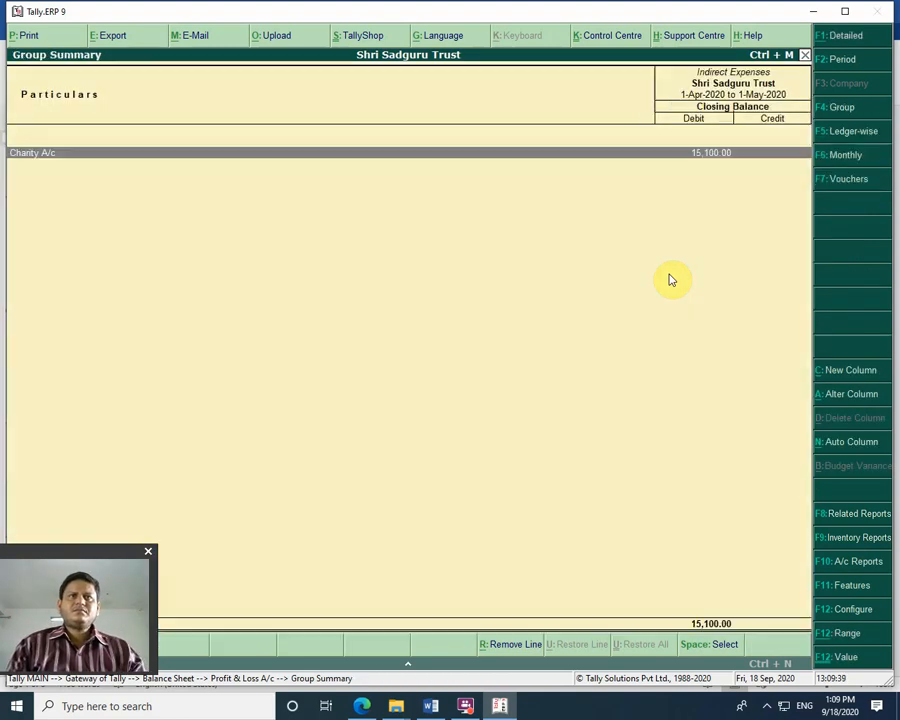
pyautogui.press('Escape')
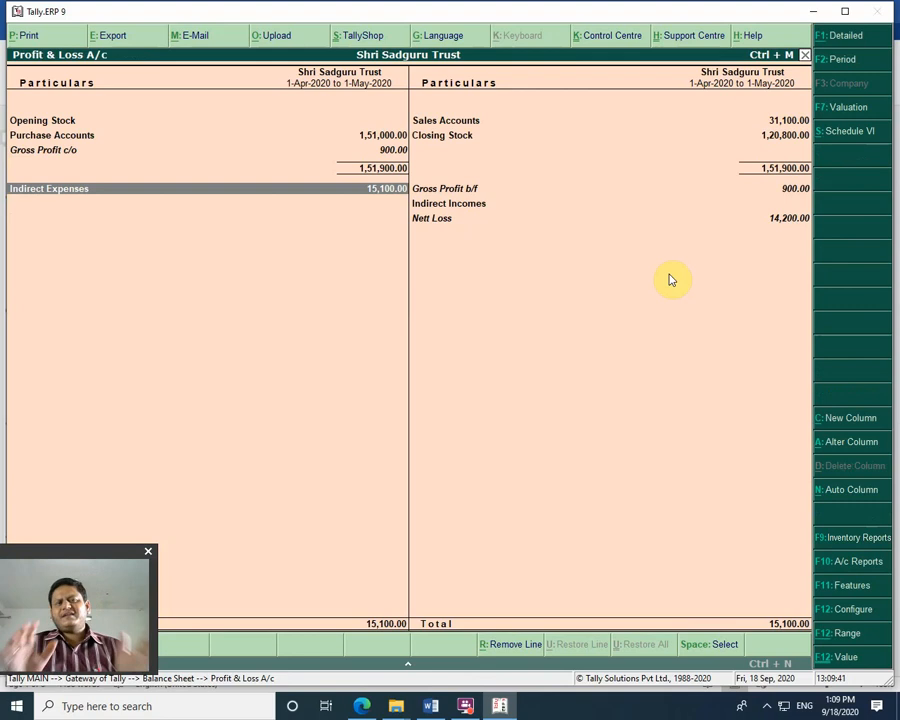
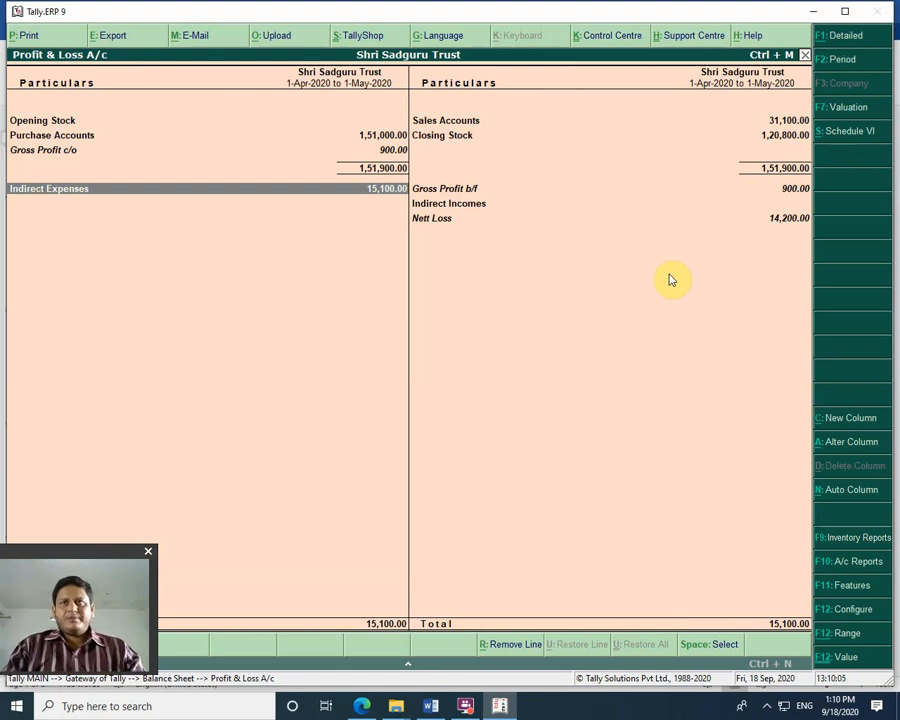
# Step: Leave the Profit & Loss A/c and Balance Sheet and open the Stock Summary to examine the items' closing quantities and values
pyautogui.press('Escape')
pyautogui.press('Escape')
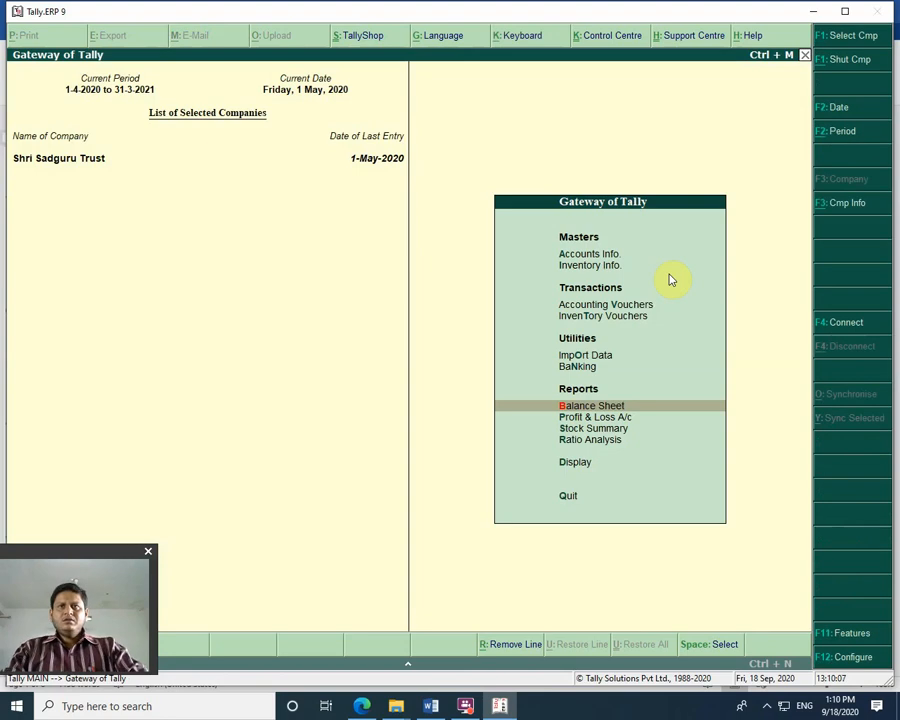
pyautogui.press('Up')
pyautogui.press('Up')
pyautogui.press('Down')
pyautogui.press('Down')
pyautogui.press('Down')
pyautogui.press('Down')
pyautogui.press('Down')
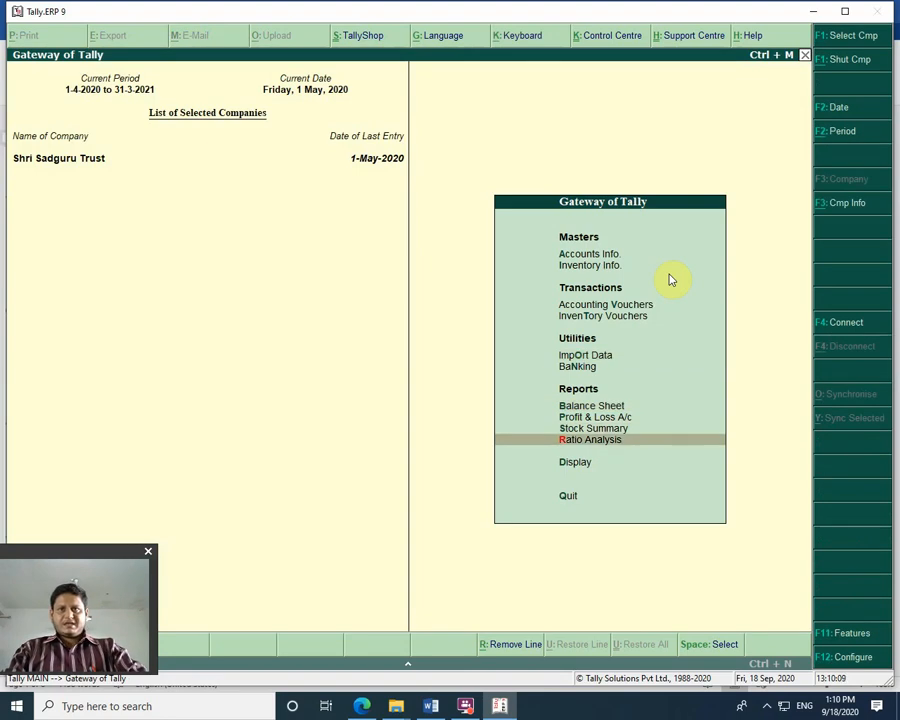
pyautogui.press('Down')
pyautogui.press('Up')
pyautogui.press('Up')
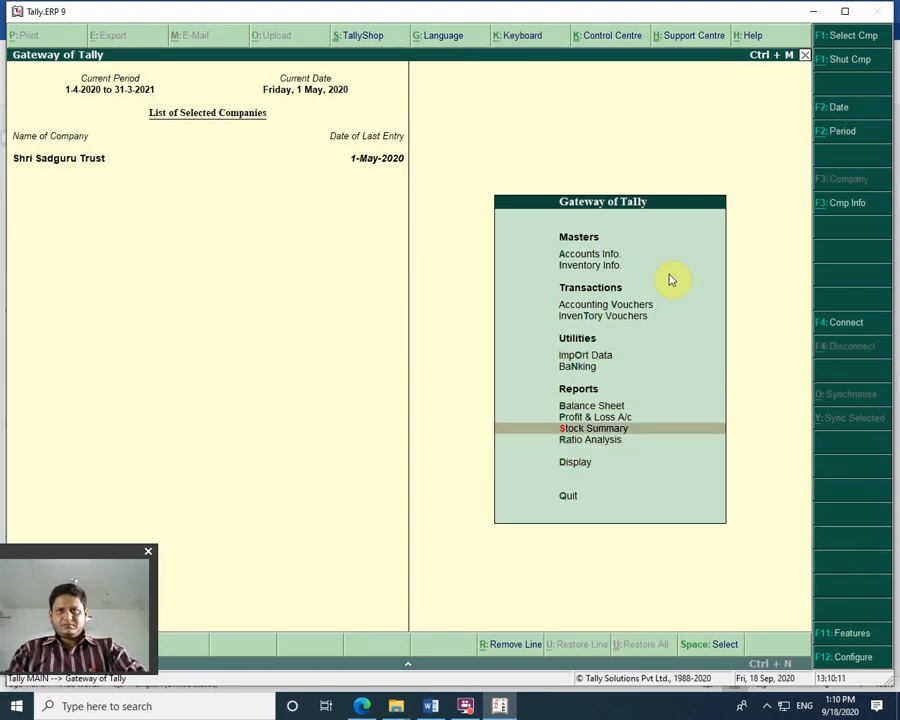
pyautogui.press('Return')
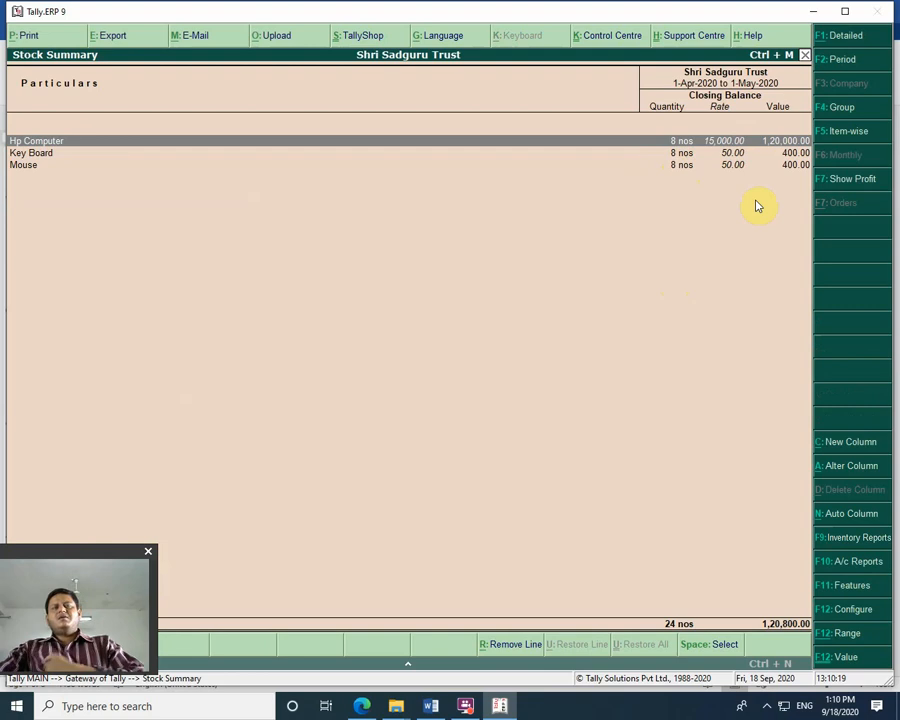
# Step: Leave the Stock Summary, look into Current Assets on the Balance Sheet and return to the Gateway of Tally
pyautogui.press('Escape')
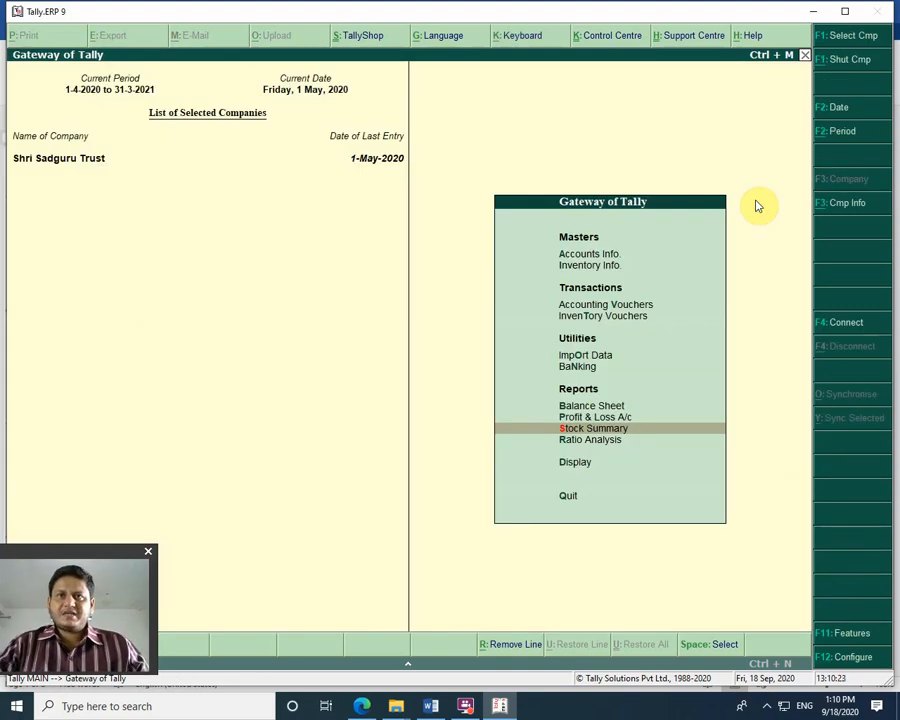
pyautogui.press('Up')
pyautogui.press('Up')
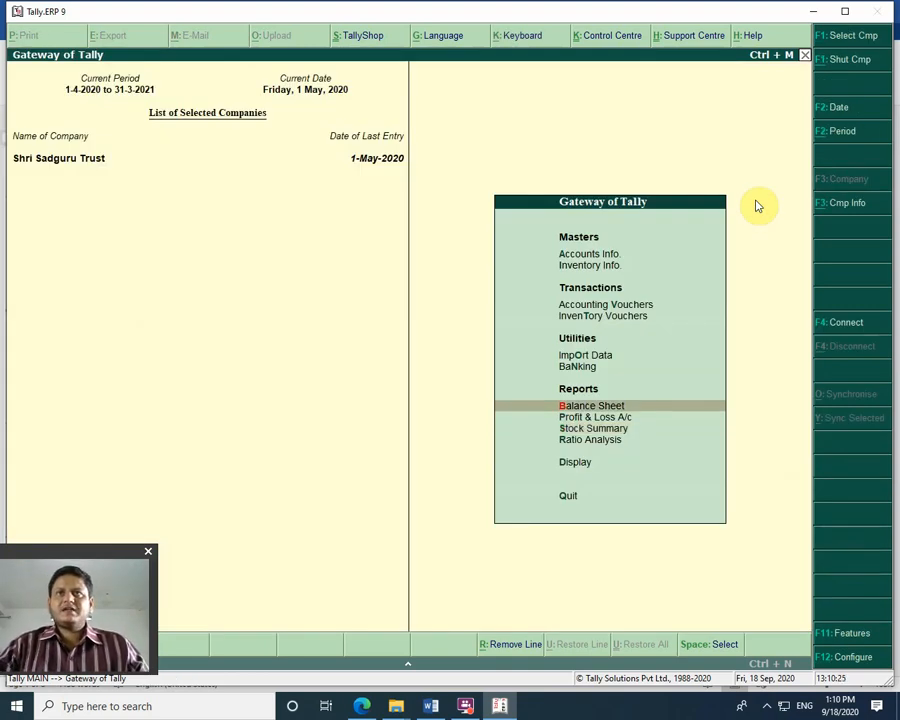
pyautogui.press('Return')
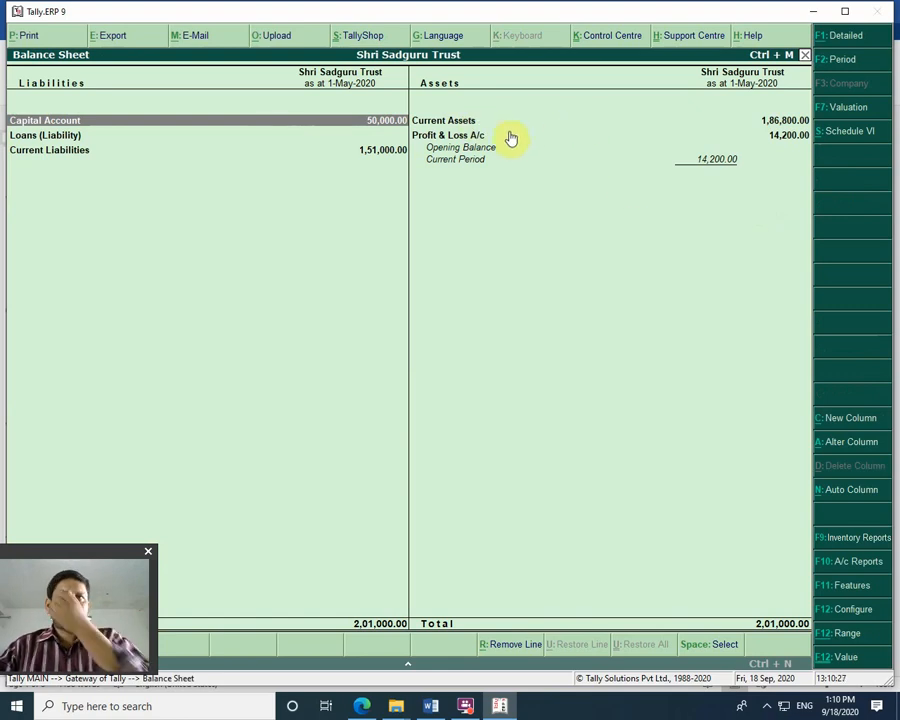
pyautogui.click(480, 122)
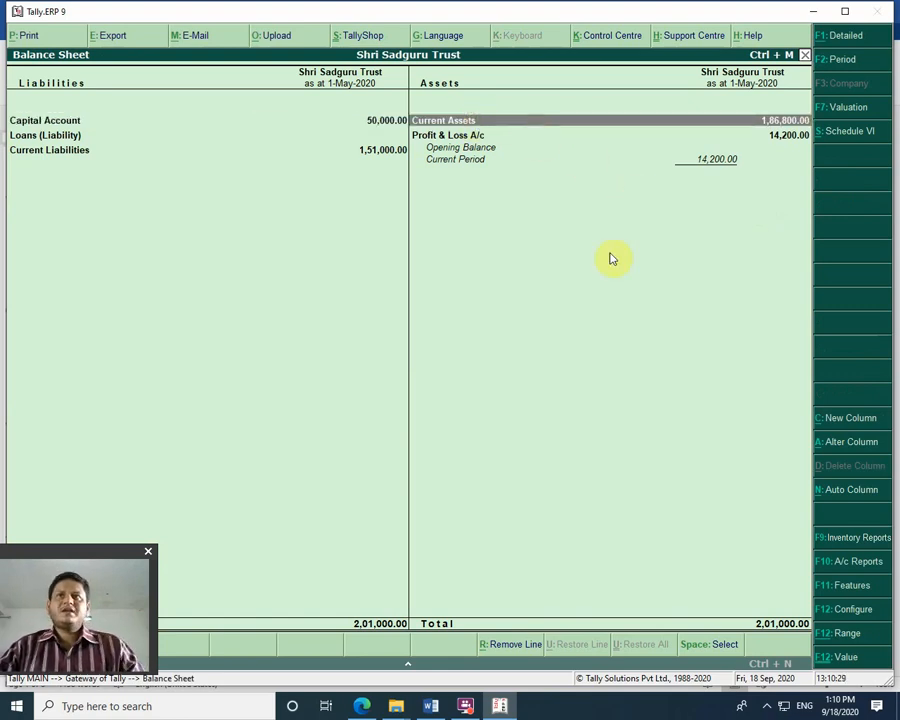
pyautogui.press('Return')
pyautogui.press('Escape')
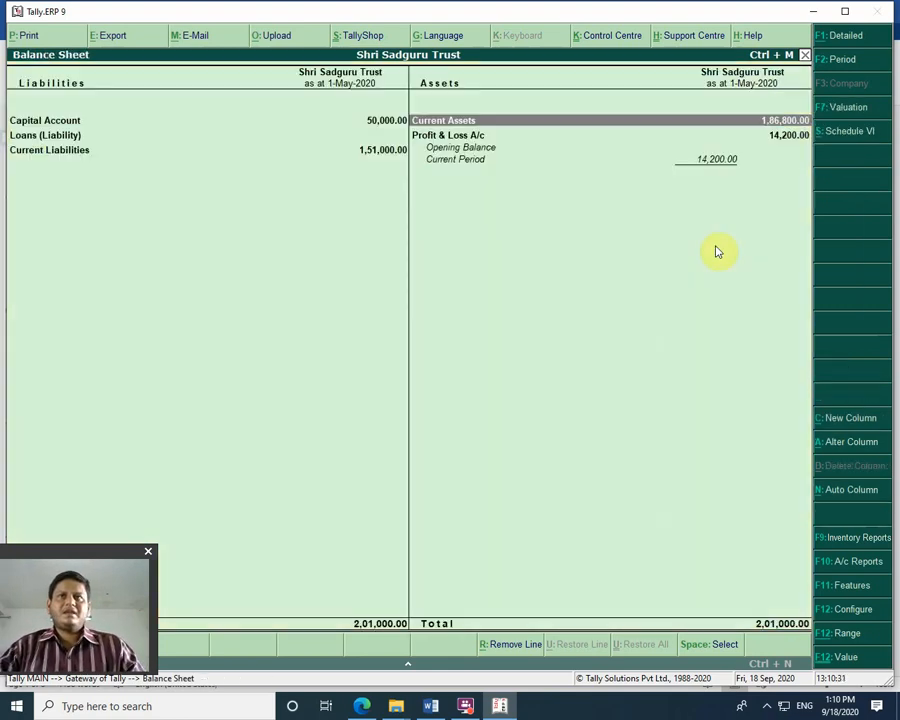
pyautogui.press('Escape')
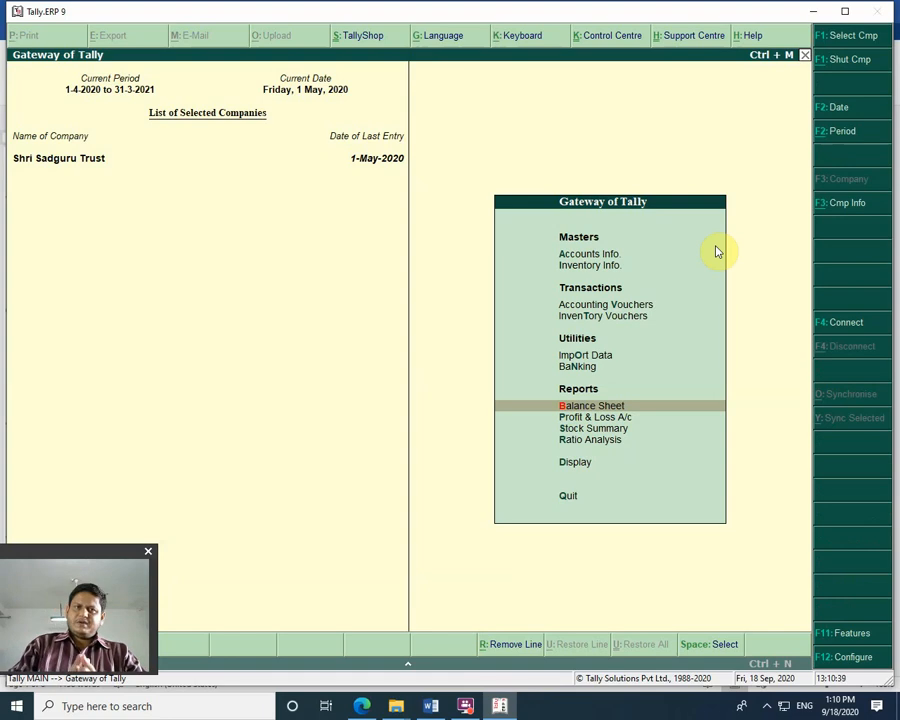
# Step: Switch to the Journal Entry Querstion document in Word to view the list of journal entry exercises
pyautogui.press('Down')
pyautogui.press('Down')
pyautogui.press('Down')
pyautogui.press('Down')
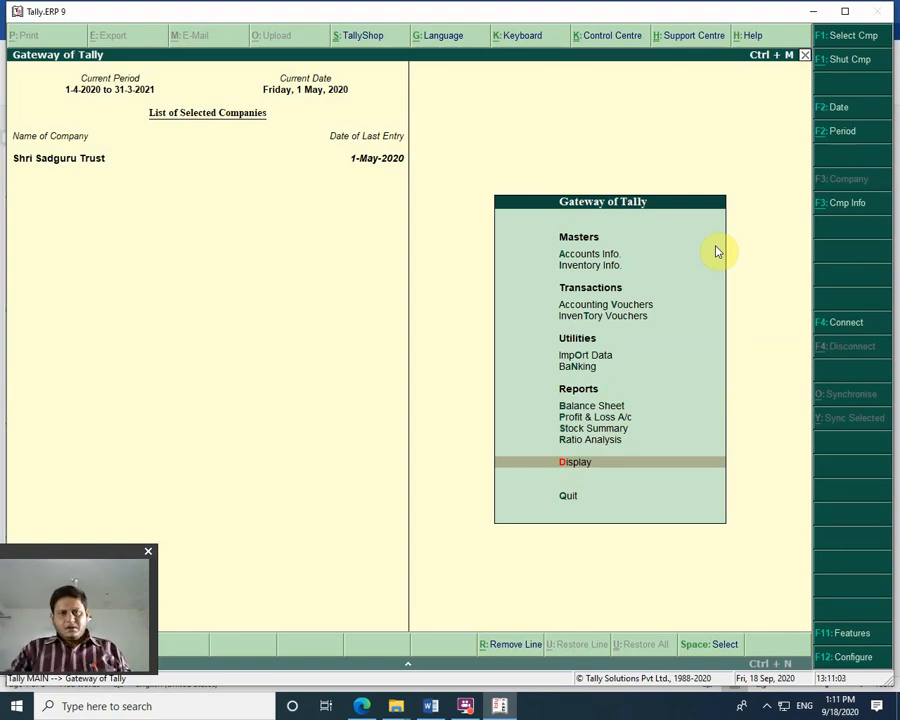
pyautogui.click(431, 706)
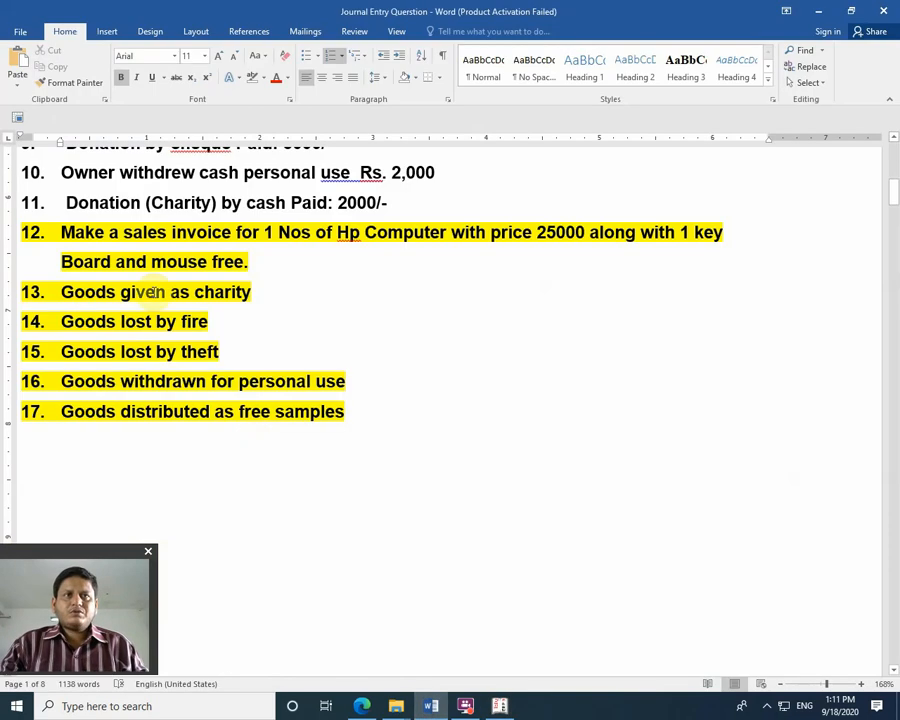